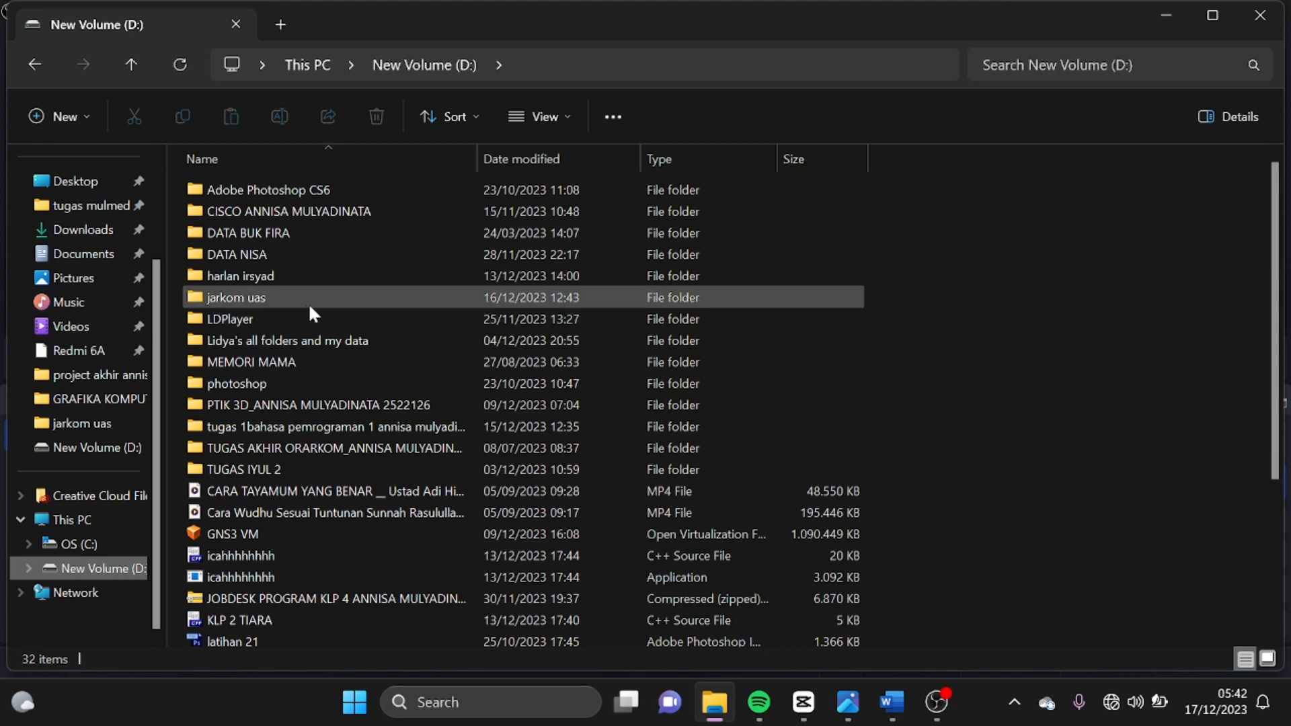
- Open the jarkom uas folder on drive D and review the installer and appliance files in it
double_click(307, 299)
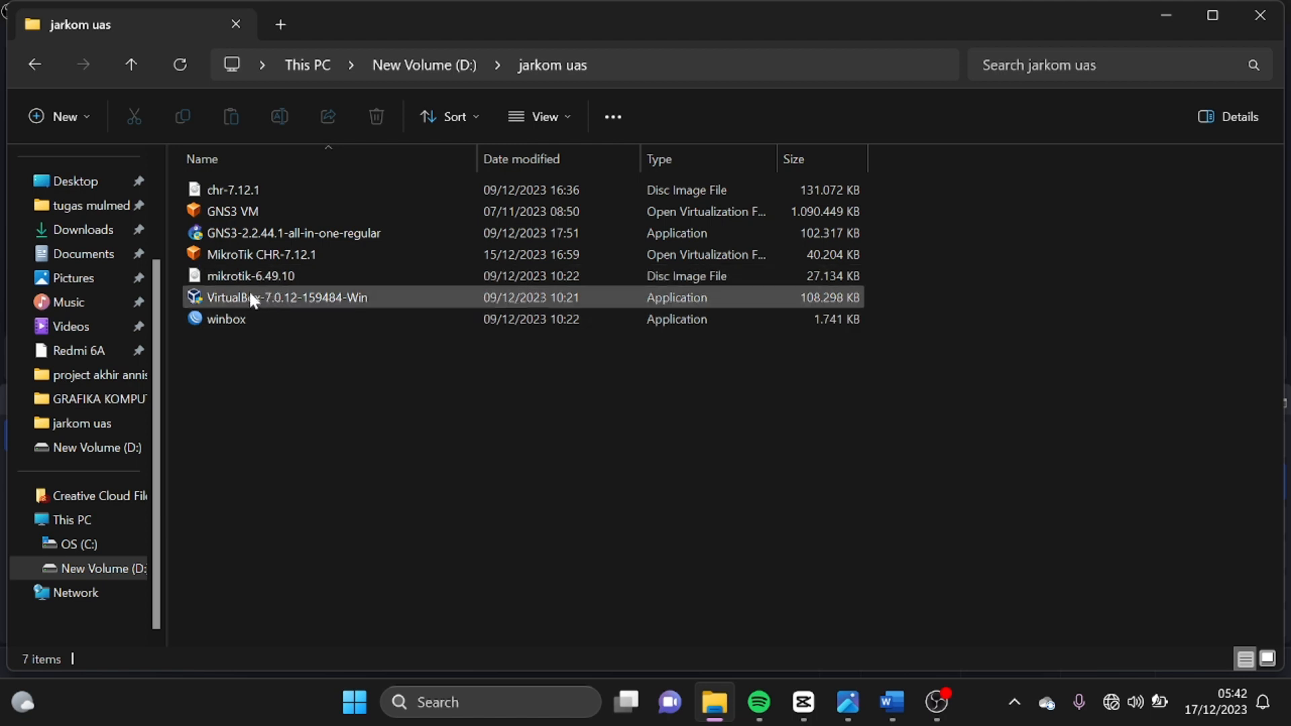
mouse_move(259, 297)
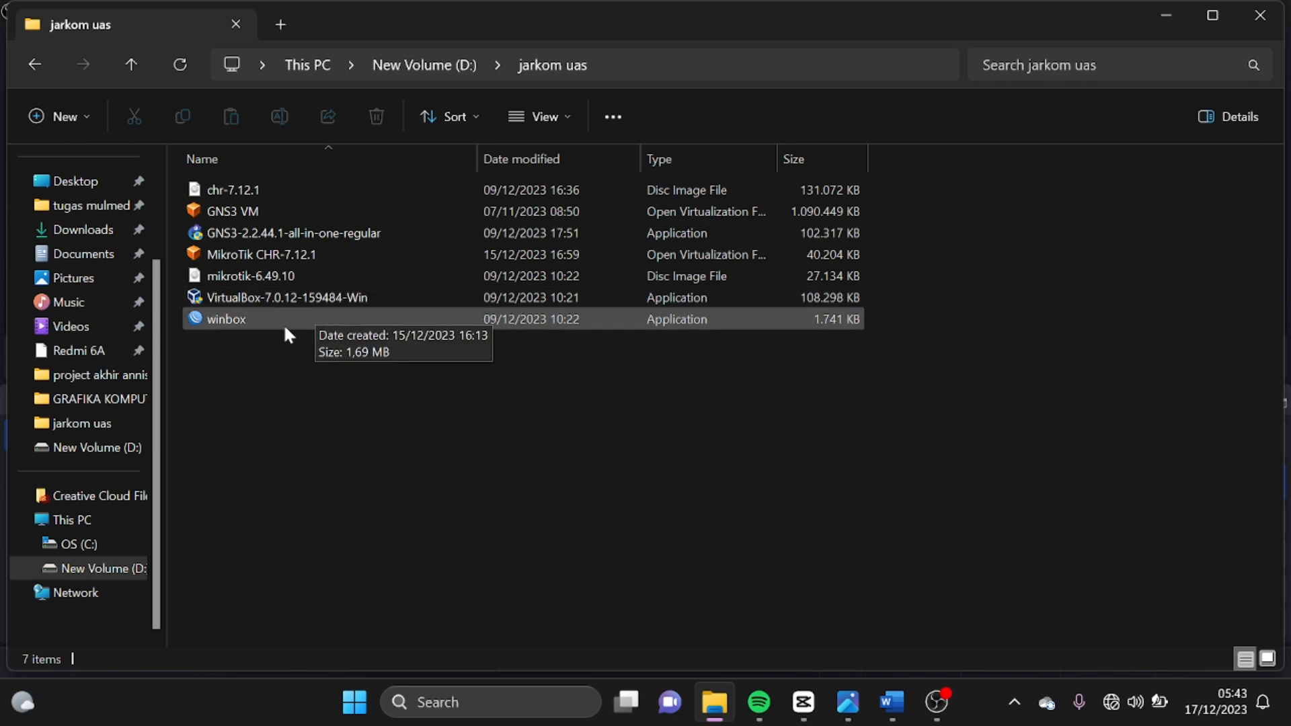
mouse_move(936, 702)
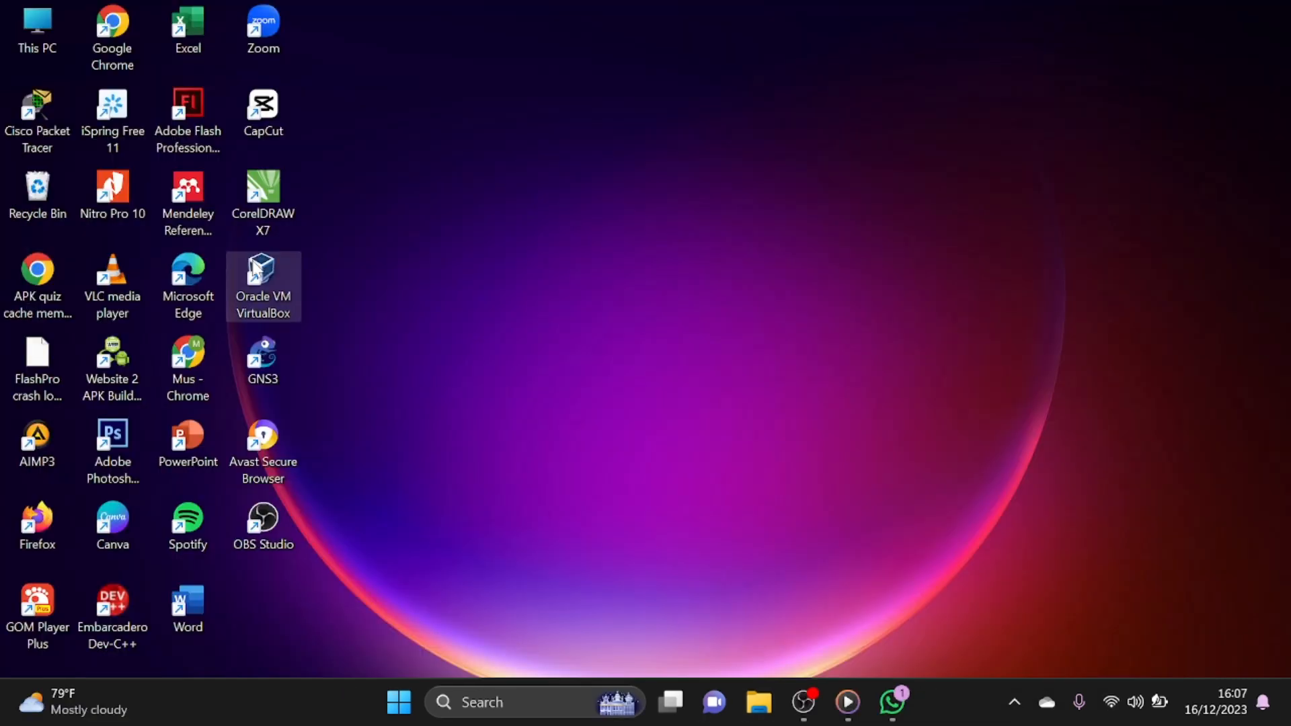
- Switch to Oracle VM VirtualBox and import the GNS3 VM appliance from the jarkom uas folder with its suggested settings
double_click(257, 267)
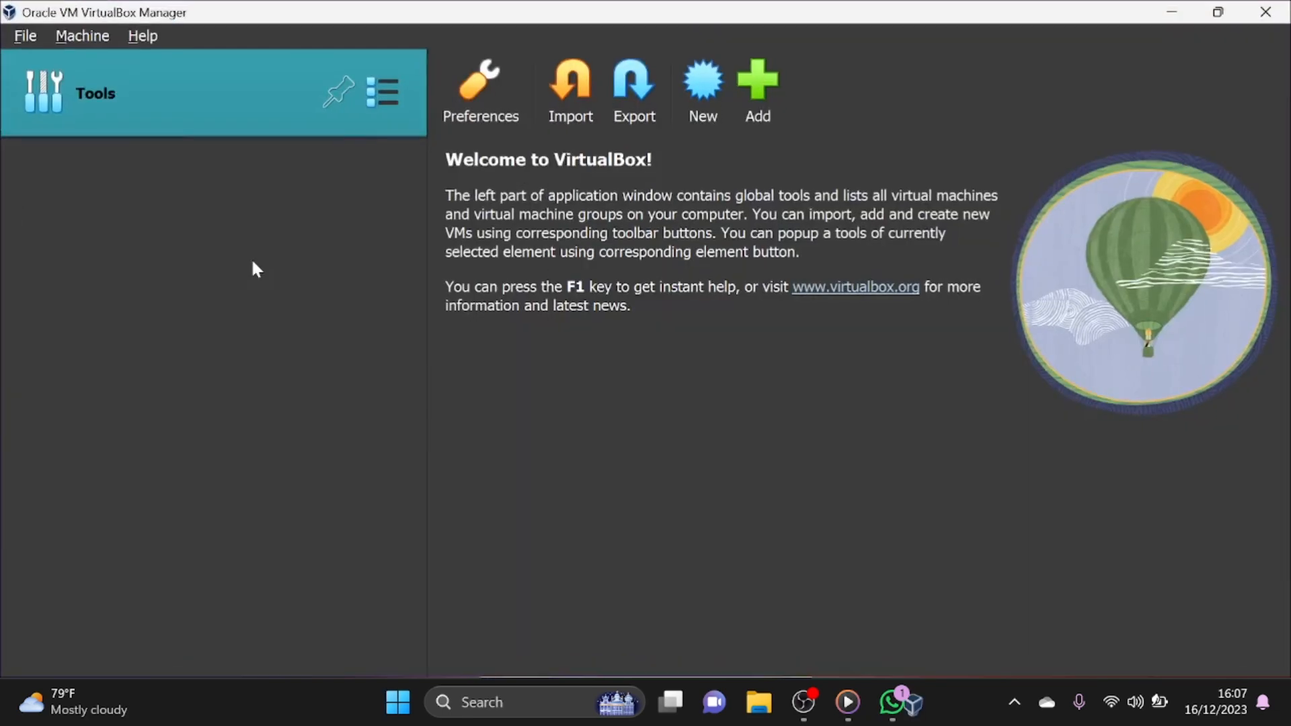
left_click(546, 112)
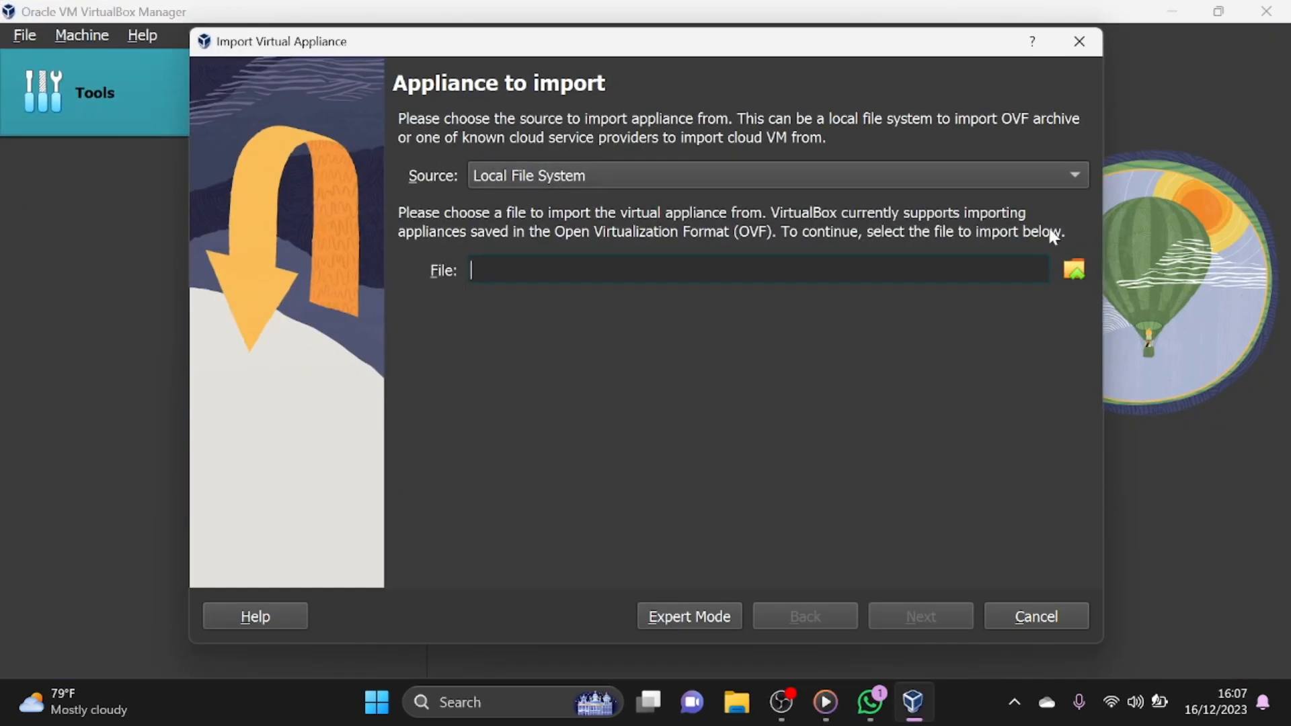
left_click(1081, 274)
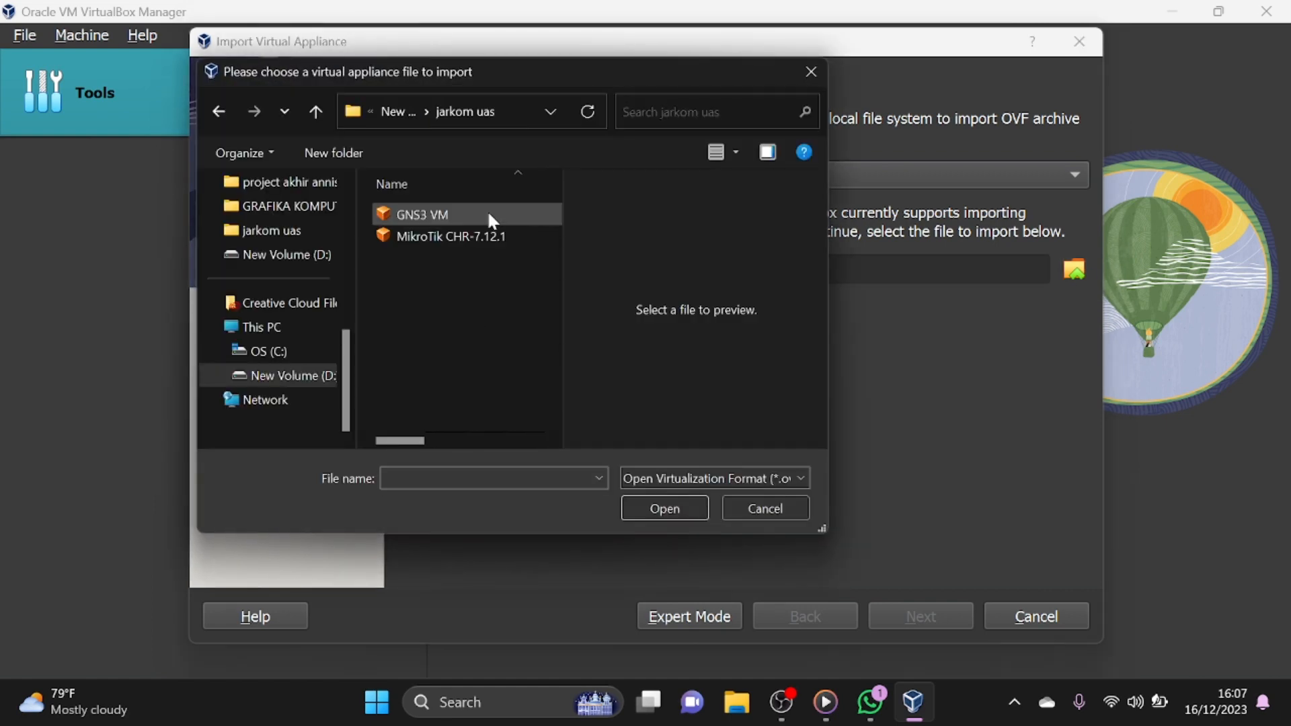
left_click(491, 213)
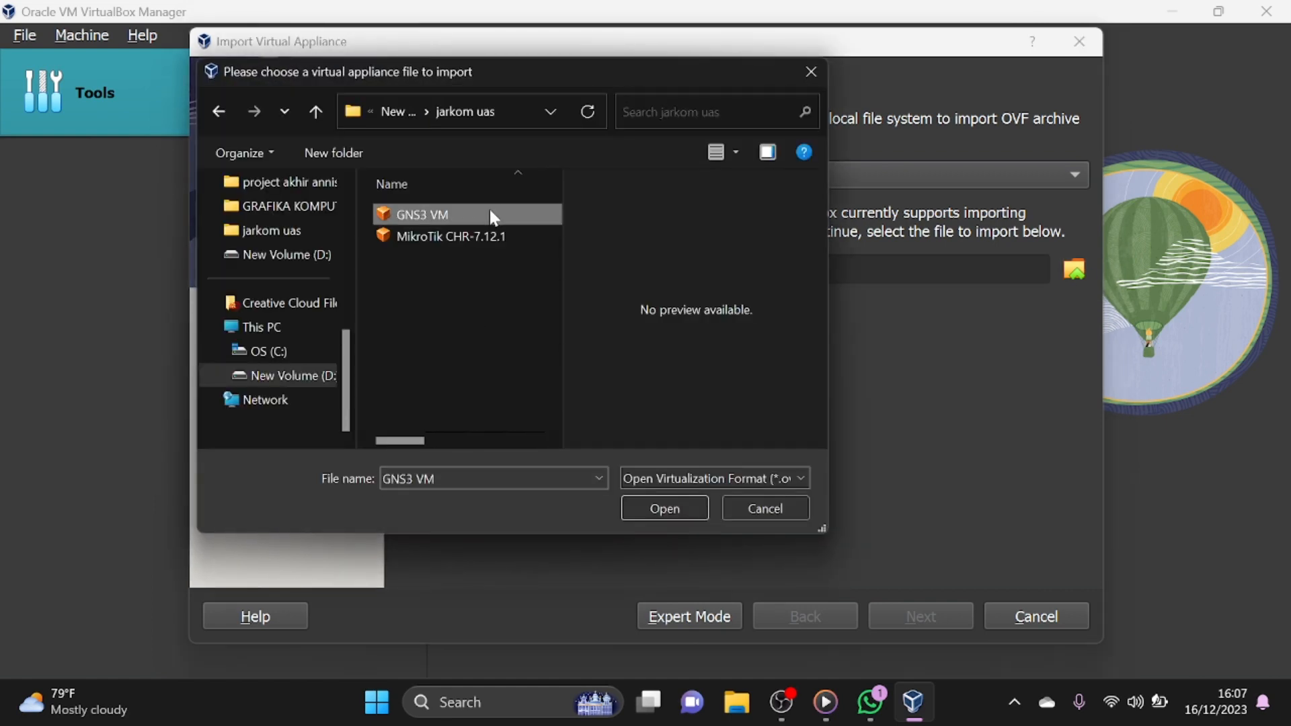
left_click(645, 515)
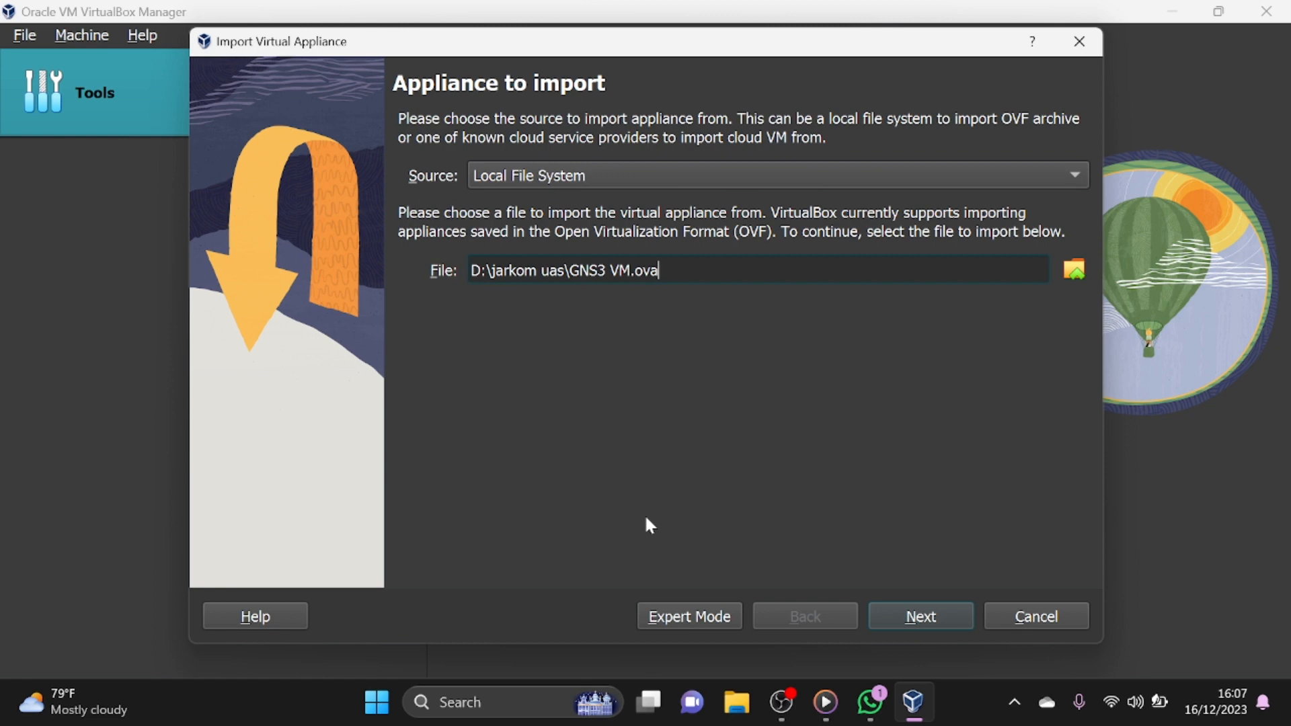
left_click(899, 615)
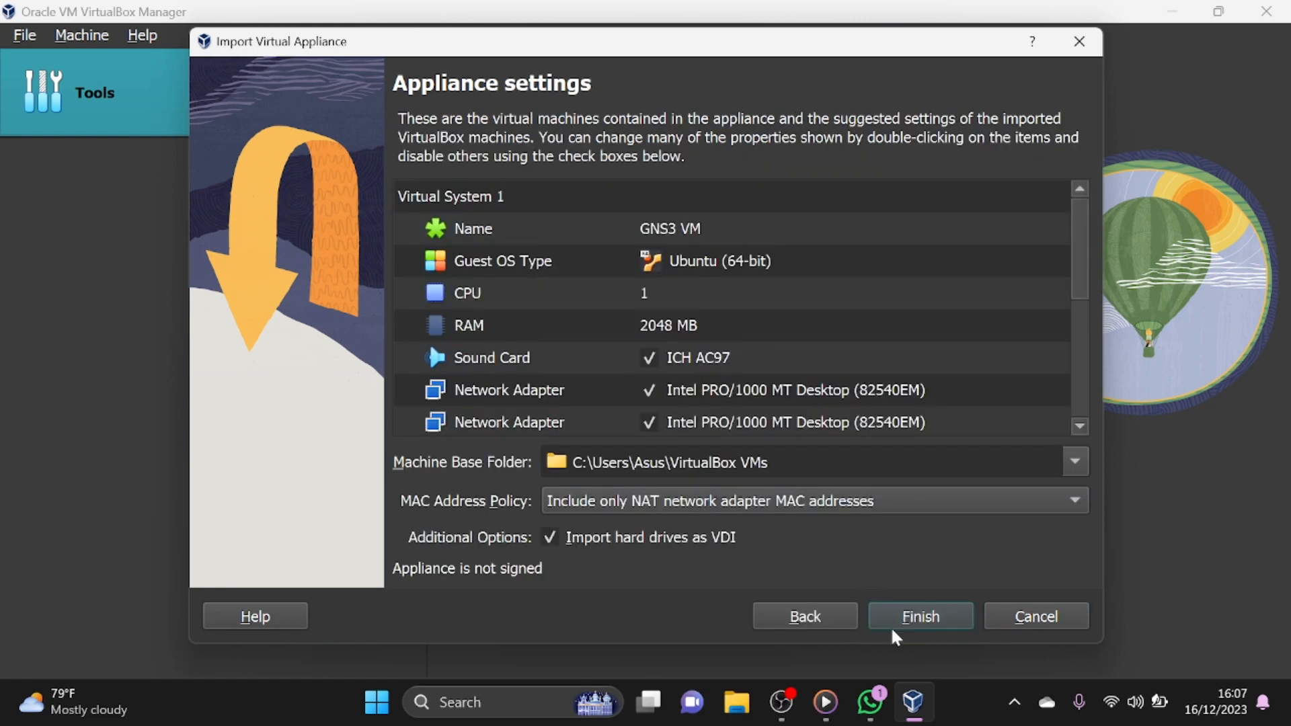
left_click(897, 625)
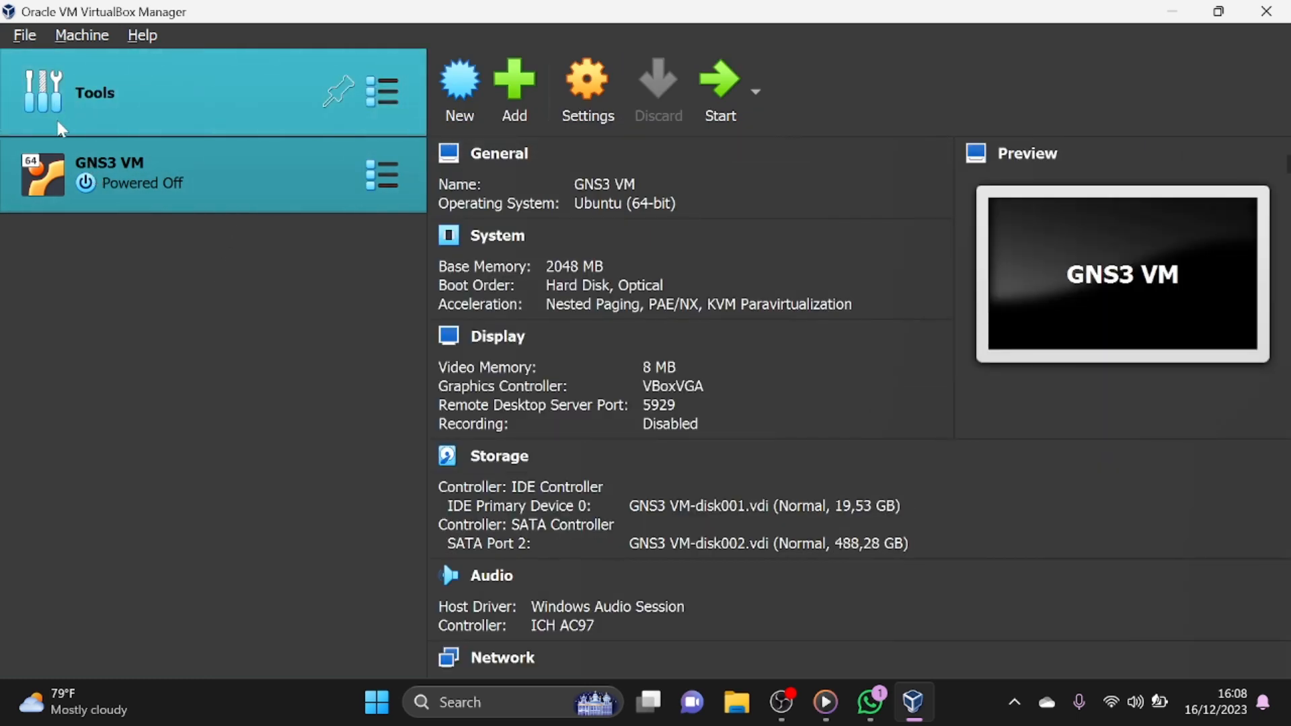
- Import the MikroTik CHR-7.12.1 appliance from the jarkom uas folder on drive D with its suggested settings
left_click(80, 109)
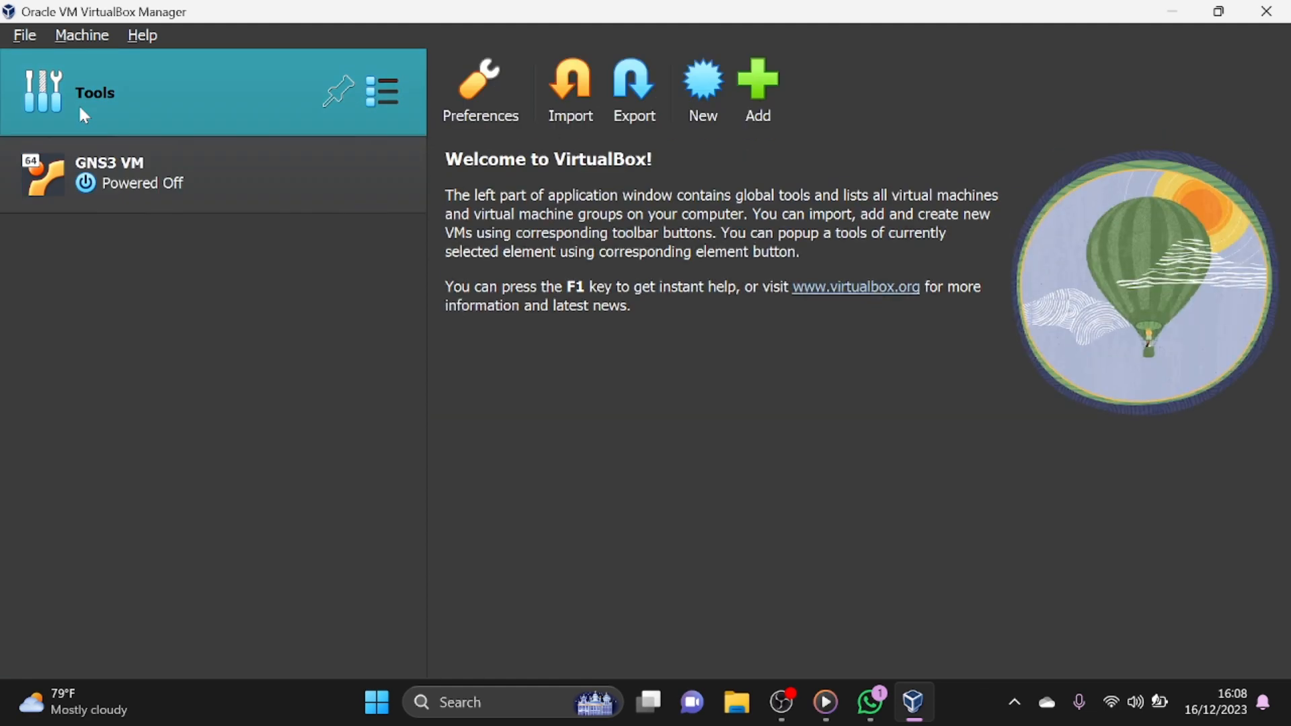
left_click(587, 108)
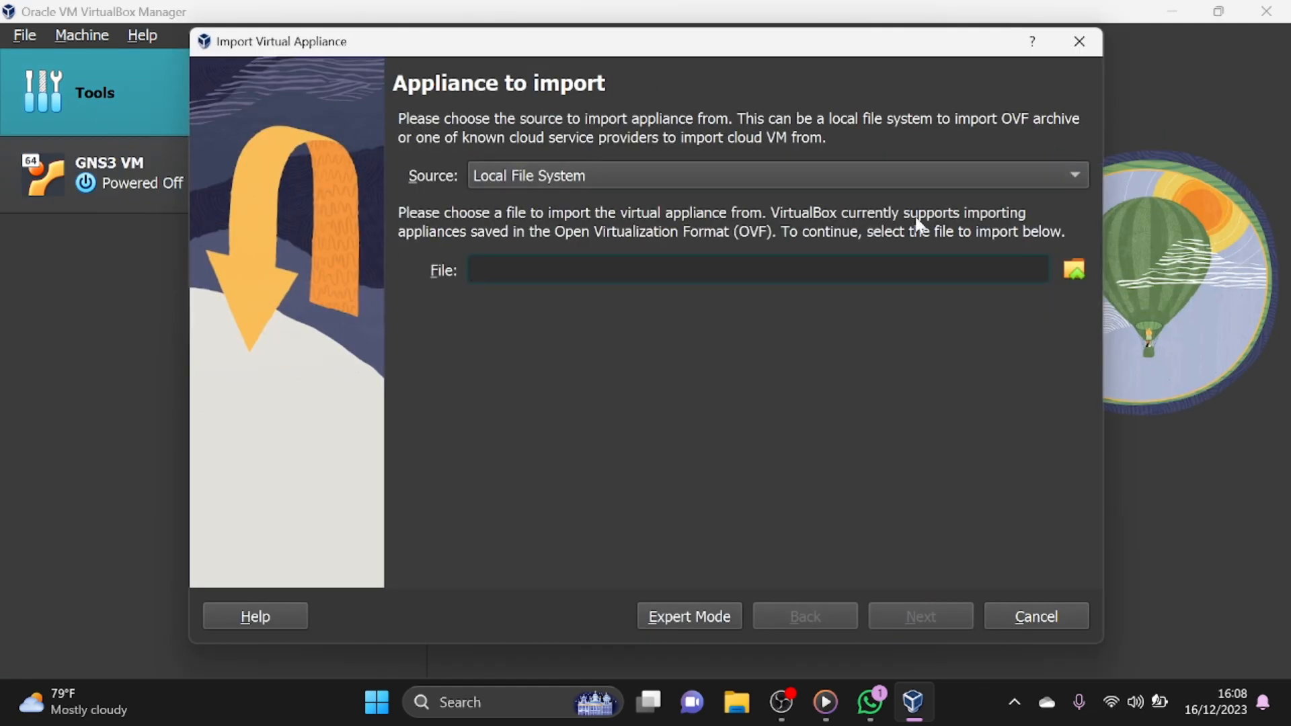
left_click(1089, 272)
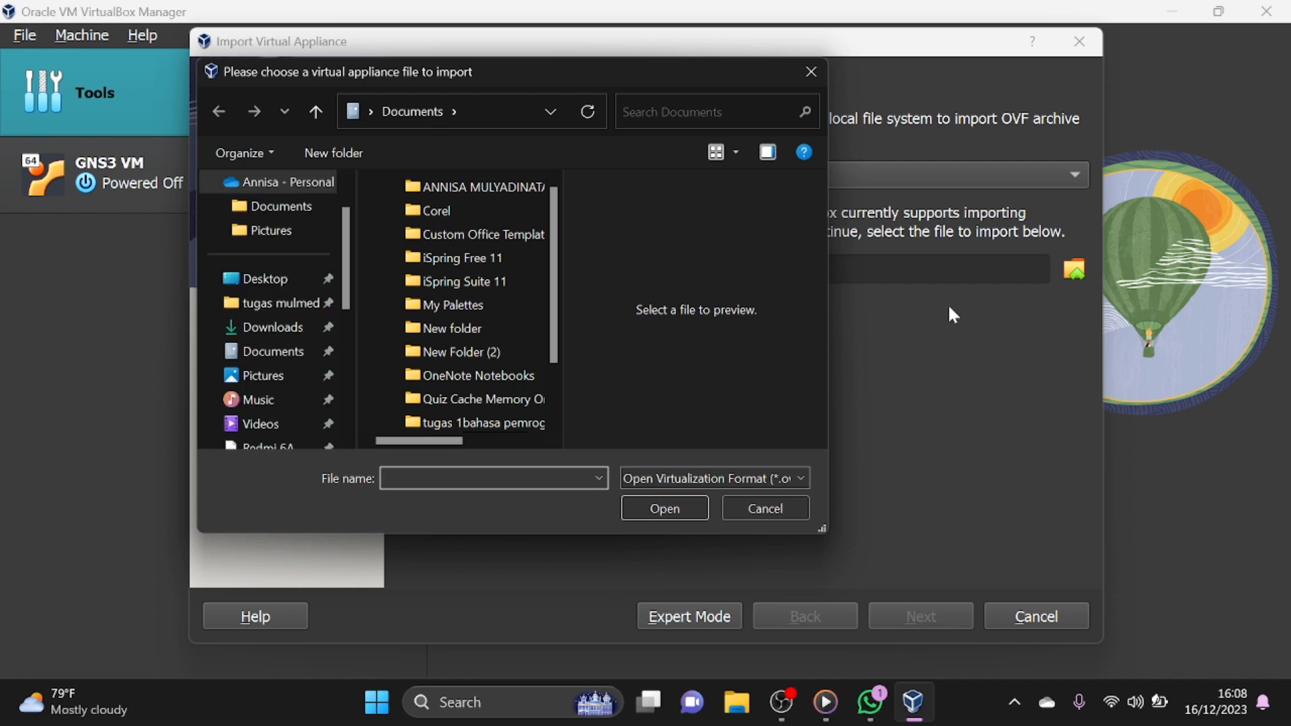
scroll(276, 417, "down", 5)
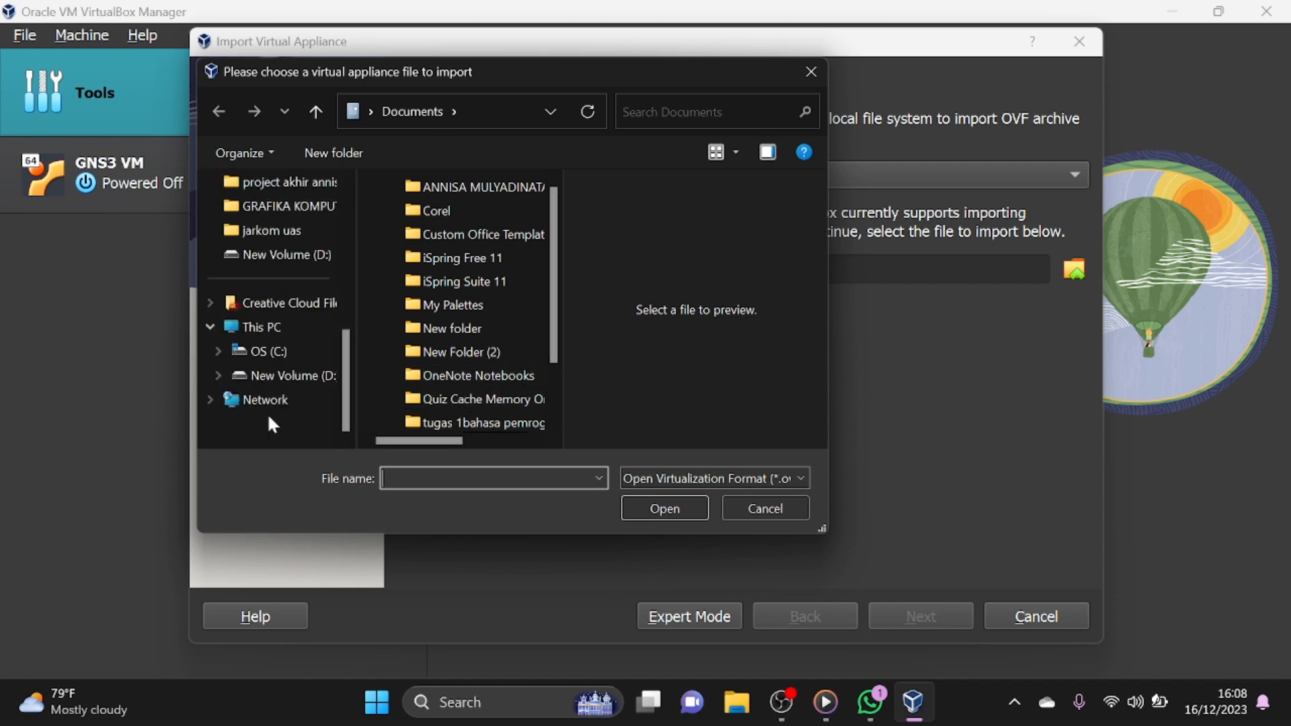
left_click(289, 380)
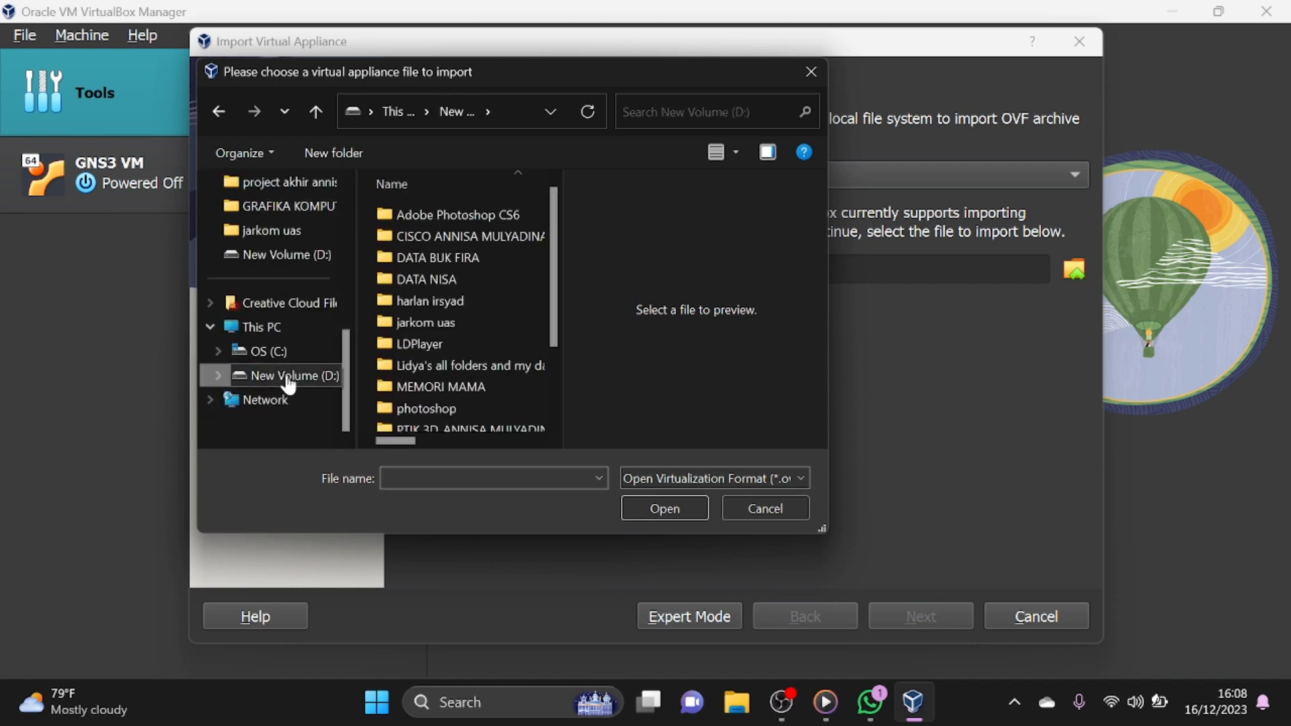
left_click(425, 330)
double_click(428, 330)
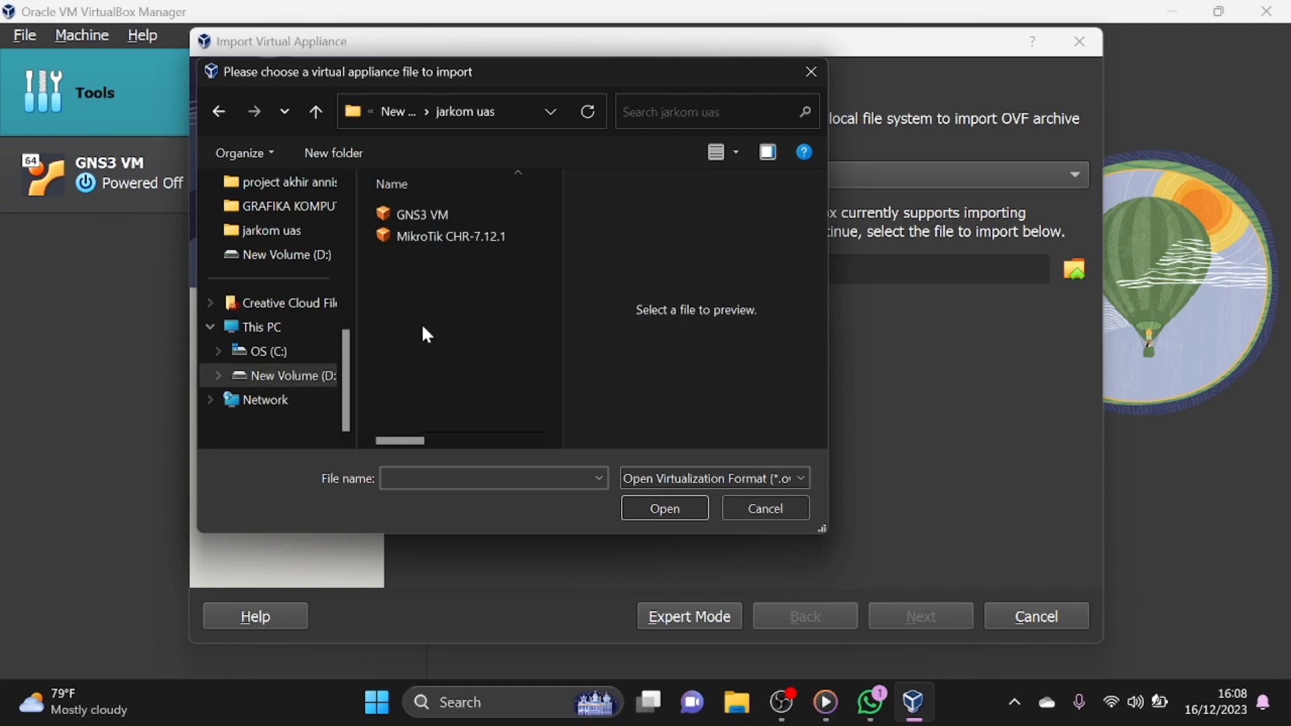
left_click(445, 236)
left_click(683, 509)
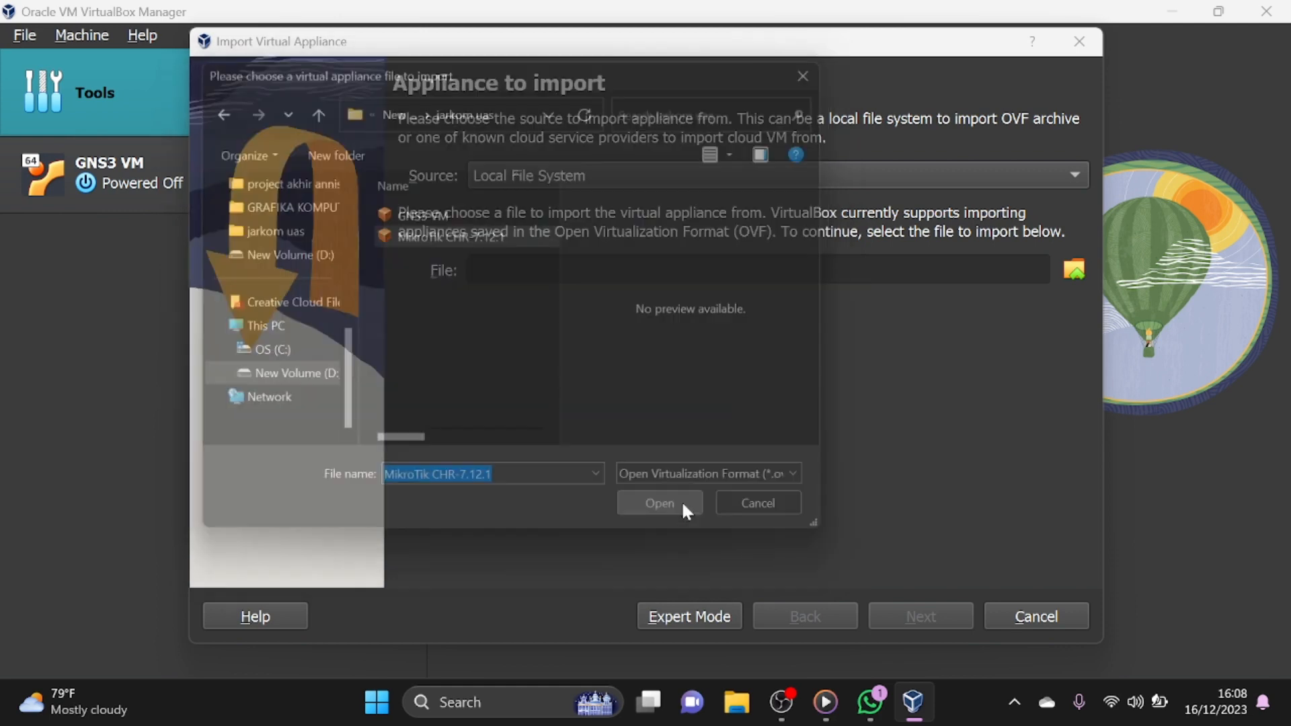
left_click(905, 616)
left_click(908, 619)
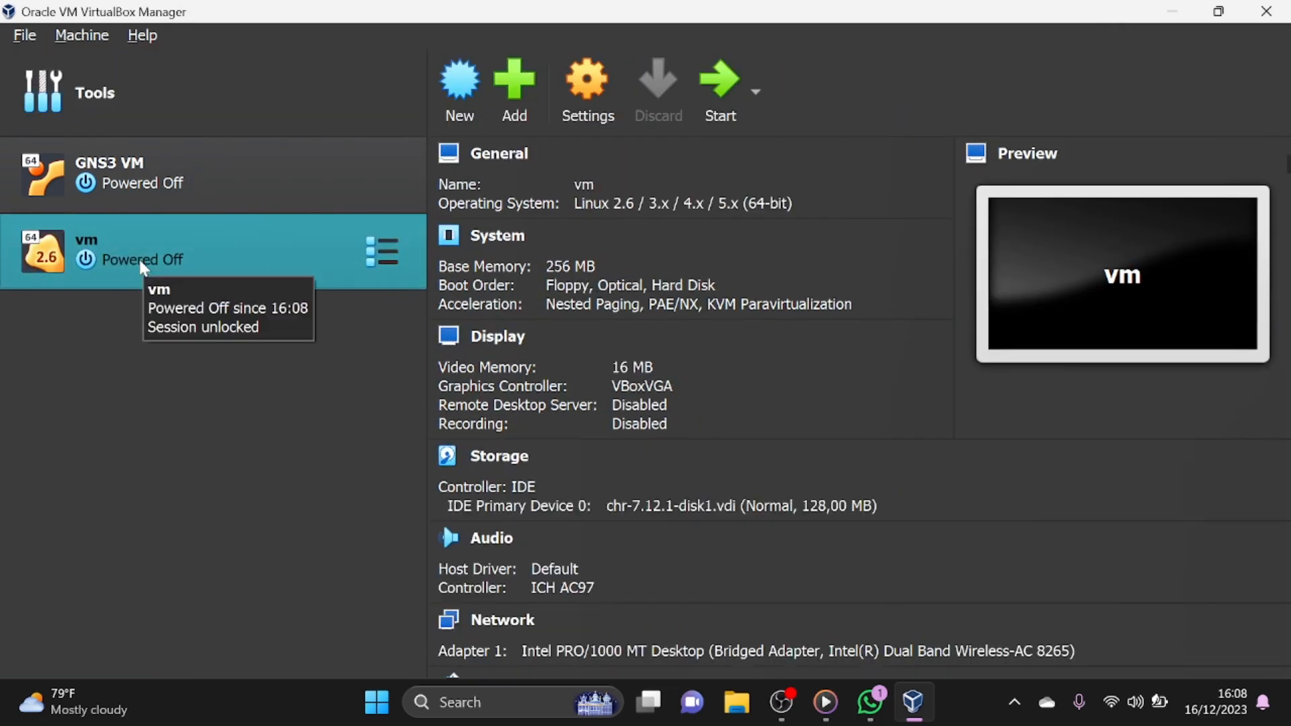
- Rename the imported virtual machine "vm" with the owner's first name followed by 1
right_click(189, 246)
left_click(247, 20)
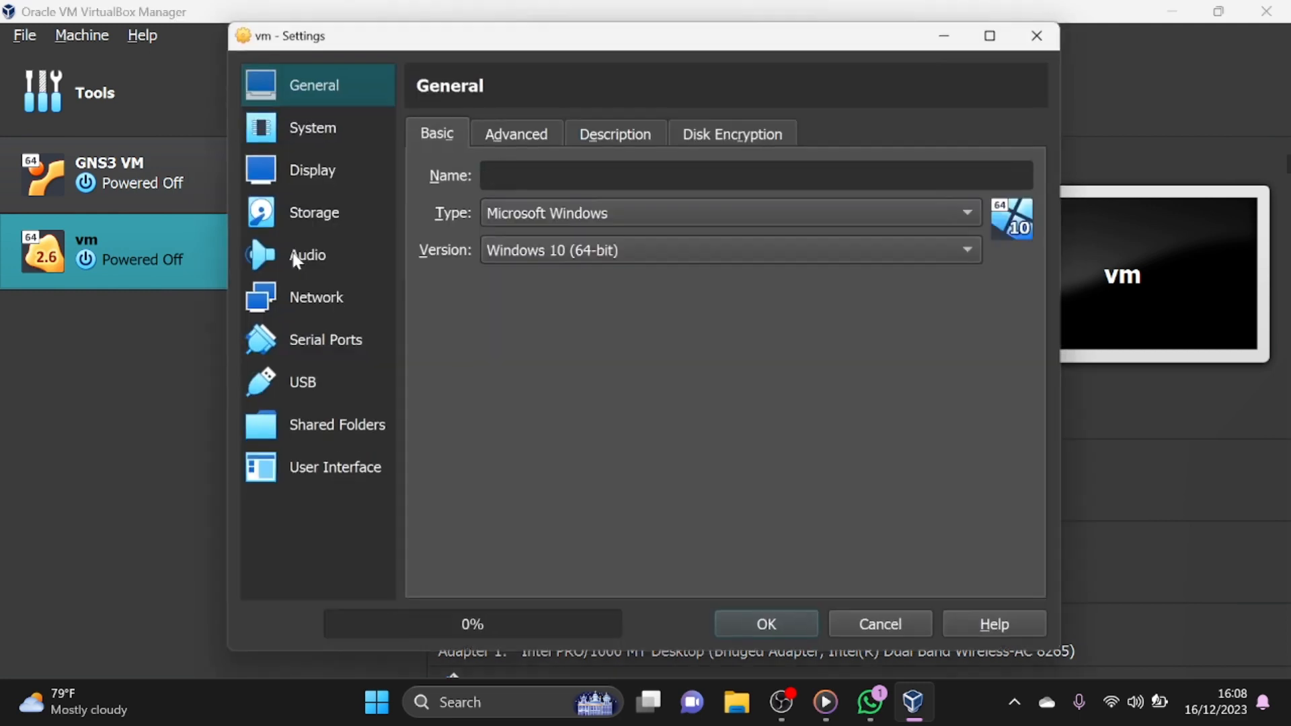
key("BackSpace")
key("BackSpace")
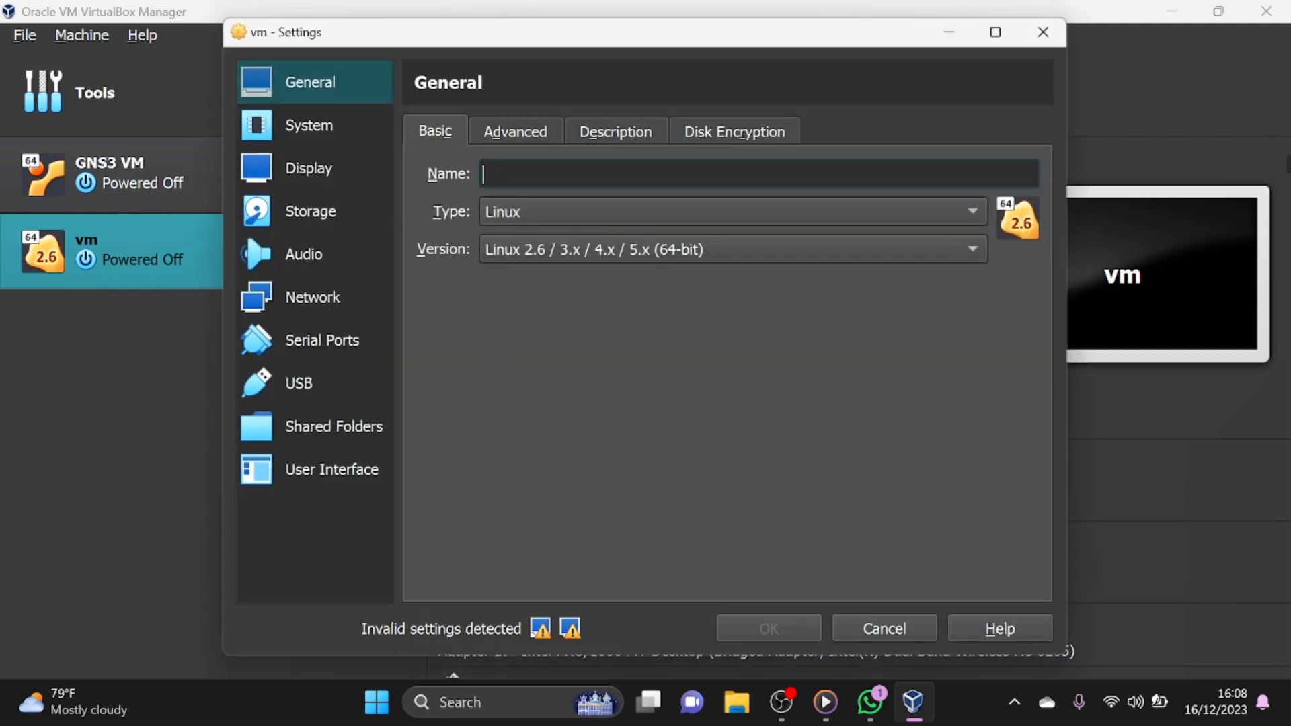
type("ANNNISA")
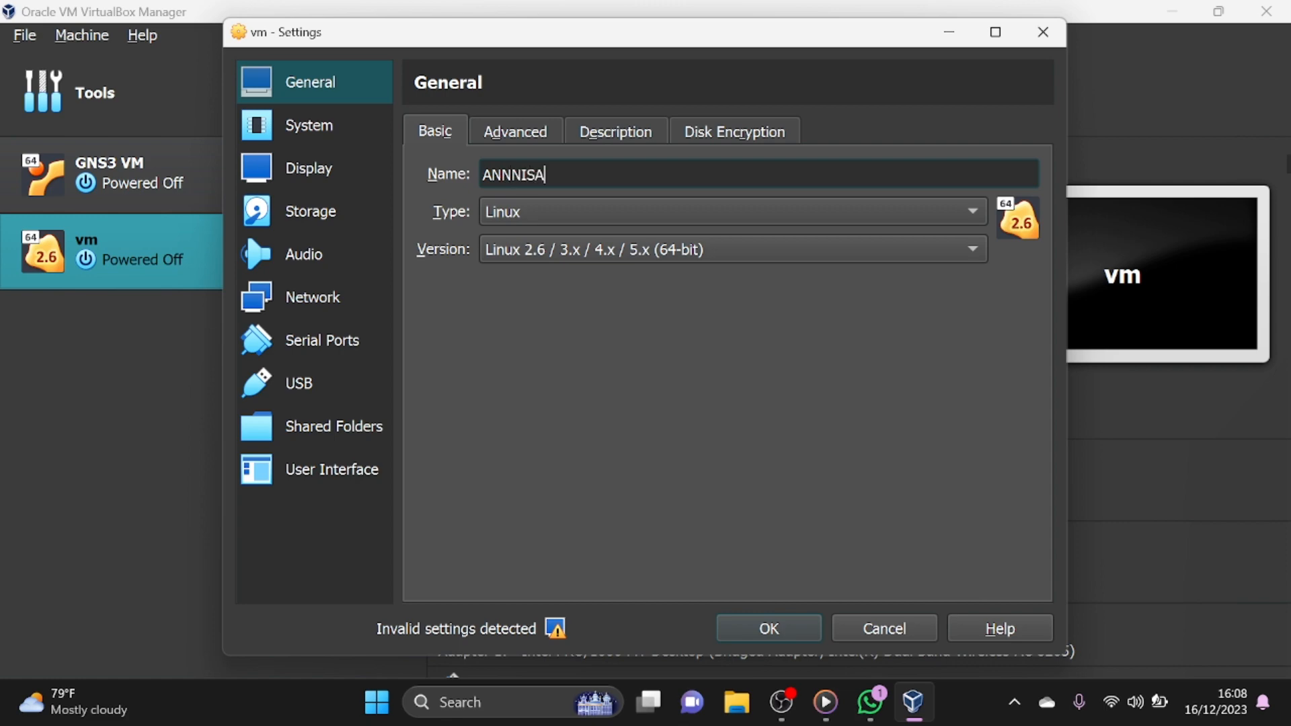
type("1")
left_click(767, 628)
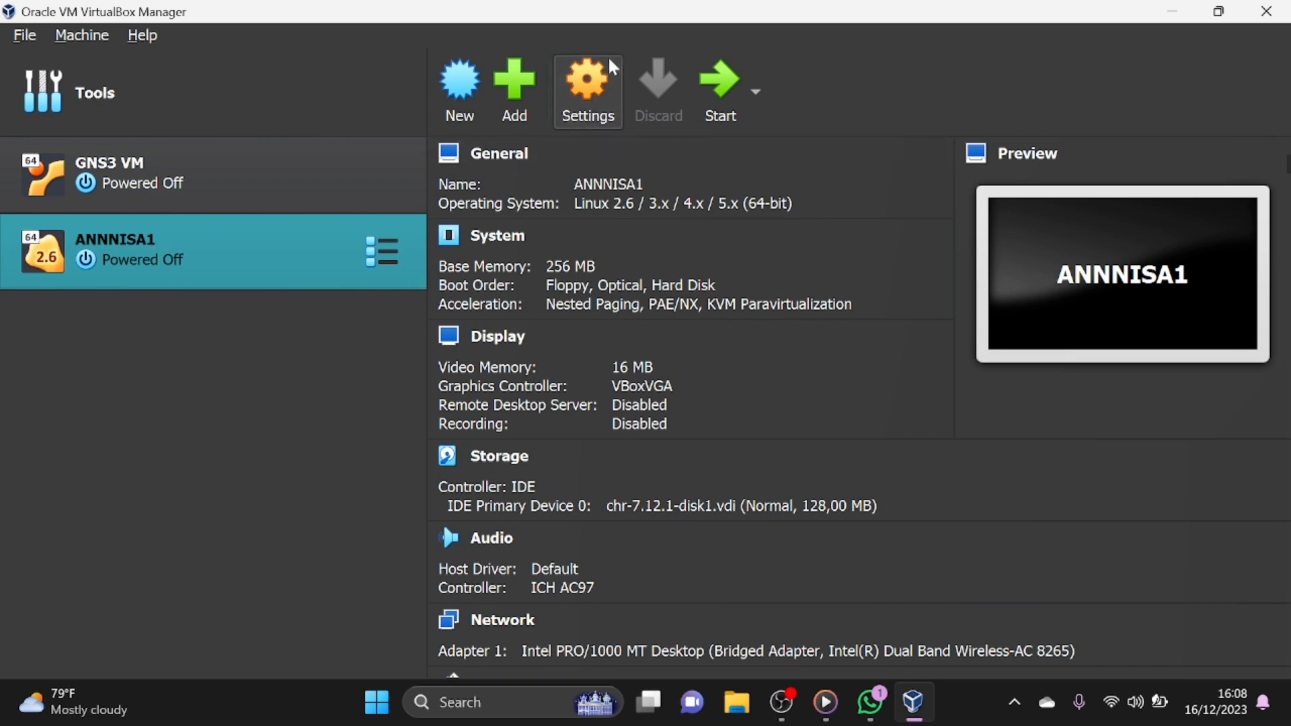
- In the renamed MikroTik machine's network settings, attach Adapter 1 to NAT
left_click(603, 116)
left_click(597, 120)
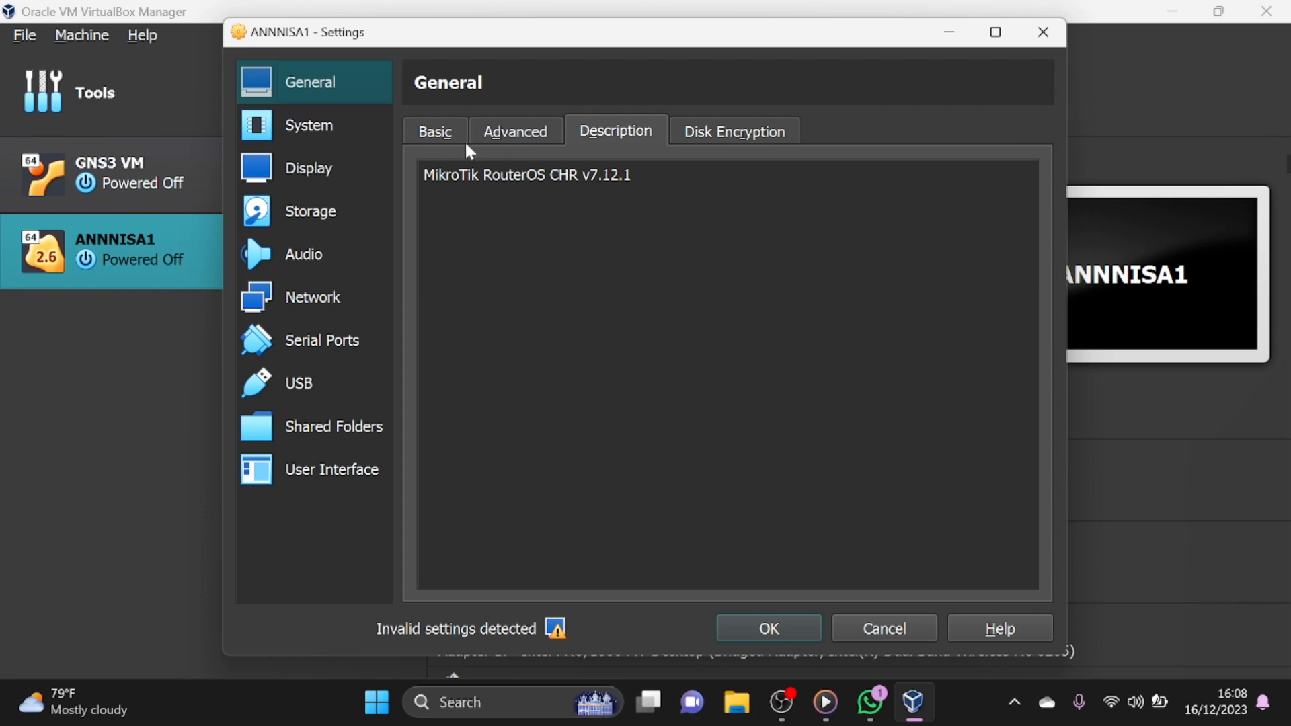
left_click(308, 298)
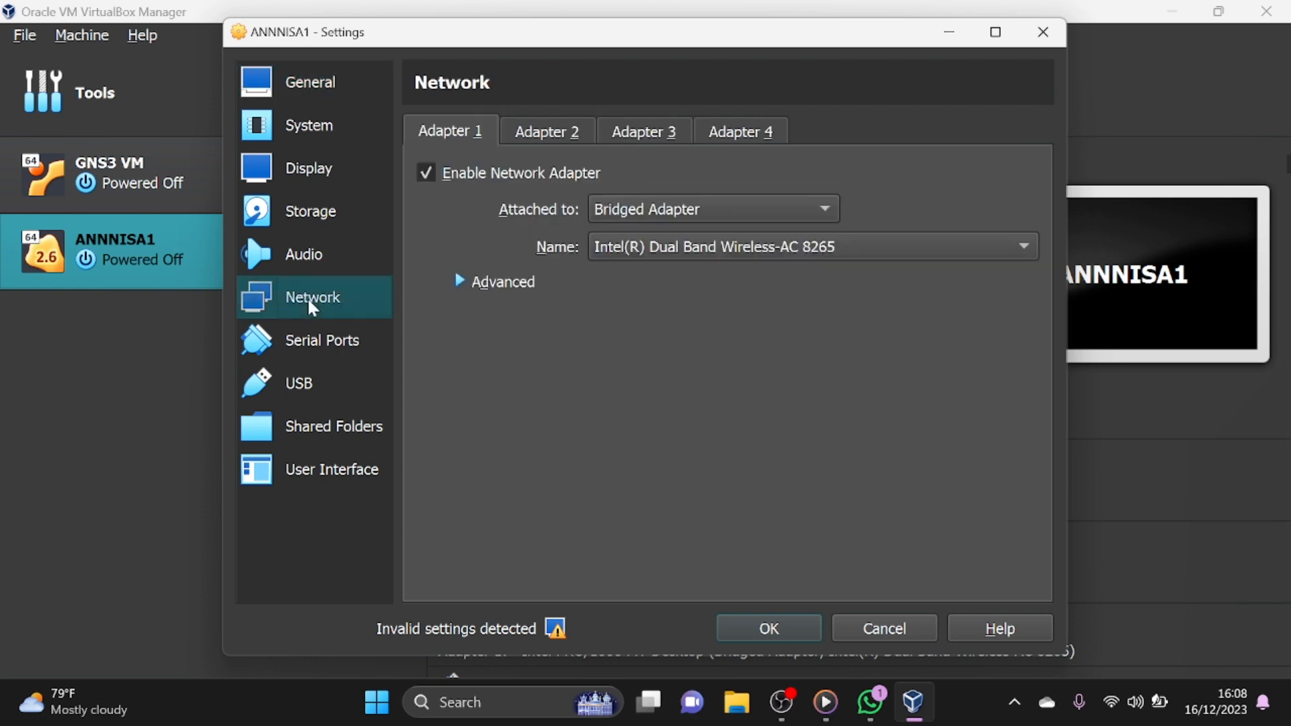
left_click(619, 209)
left_click(628, 180)
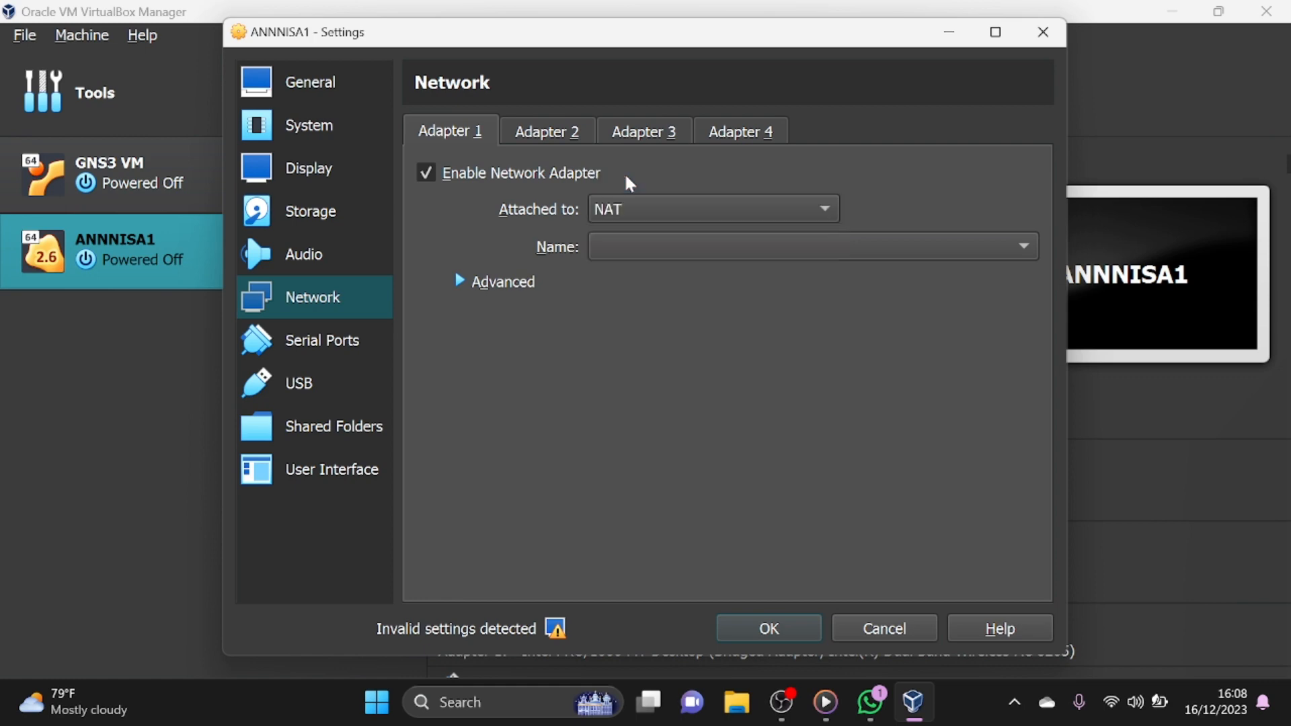
- Enable network Adapter 2 of the MikroTik machine and attach it to Host-only Adapter
left_click(552, 133)
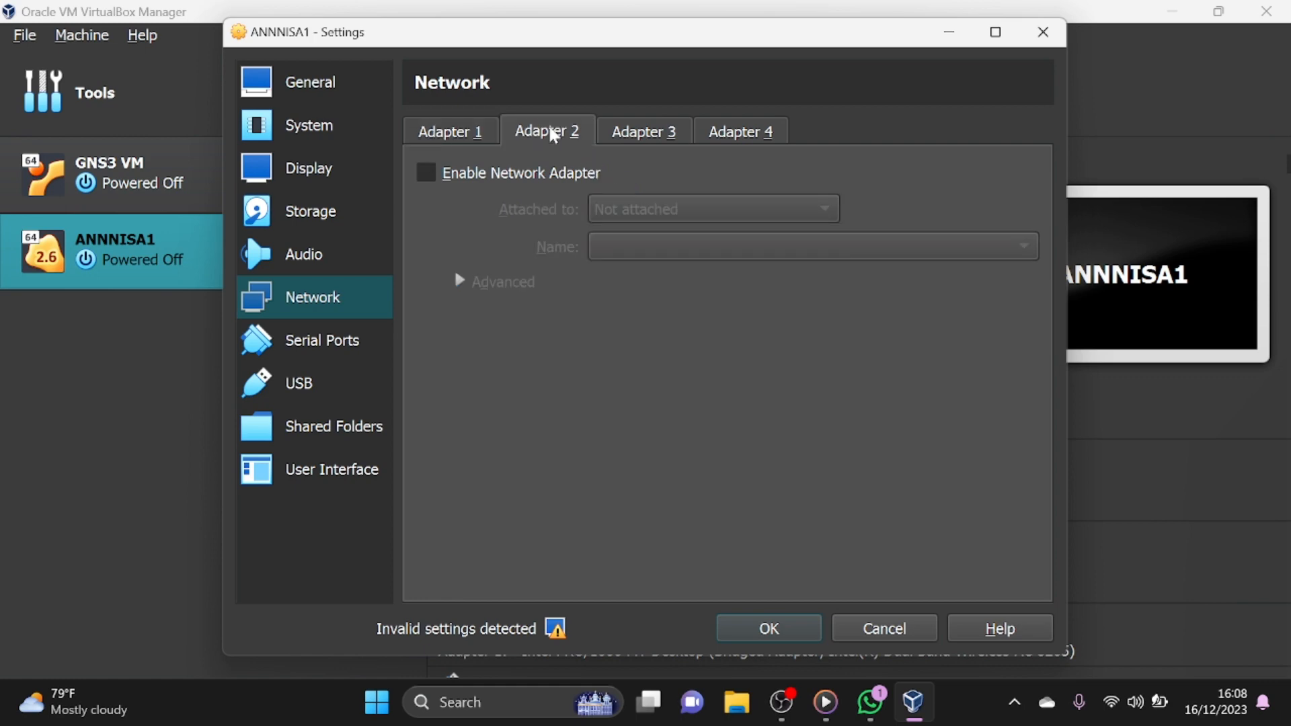
left_click(426, 173)
left_click(598, 209)
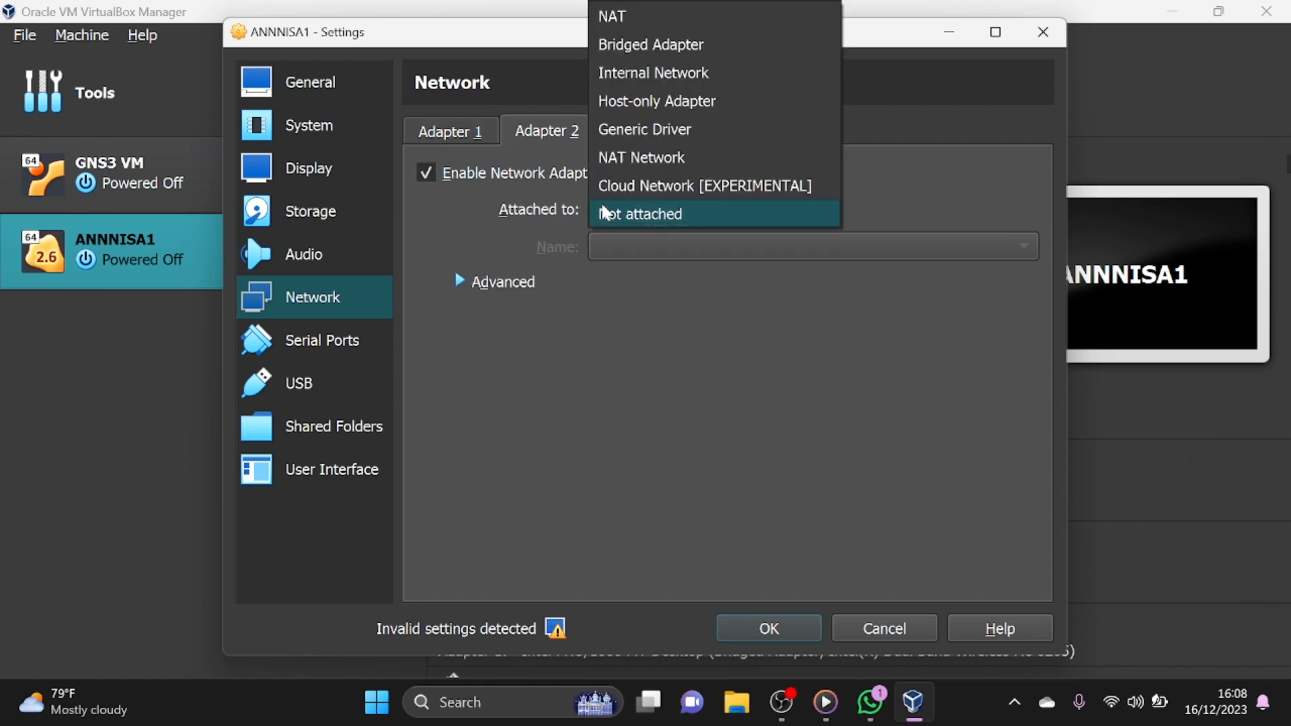
left_click(621, 102)
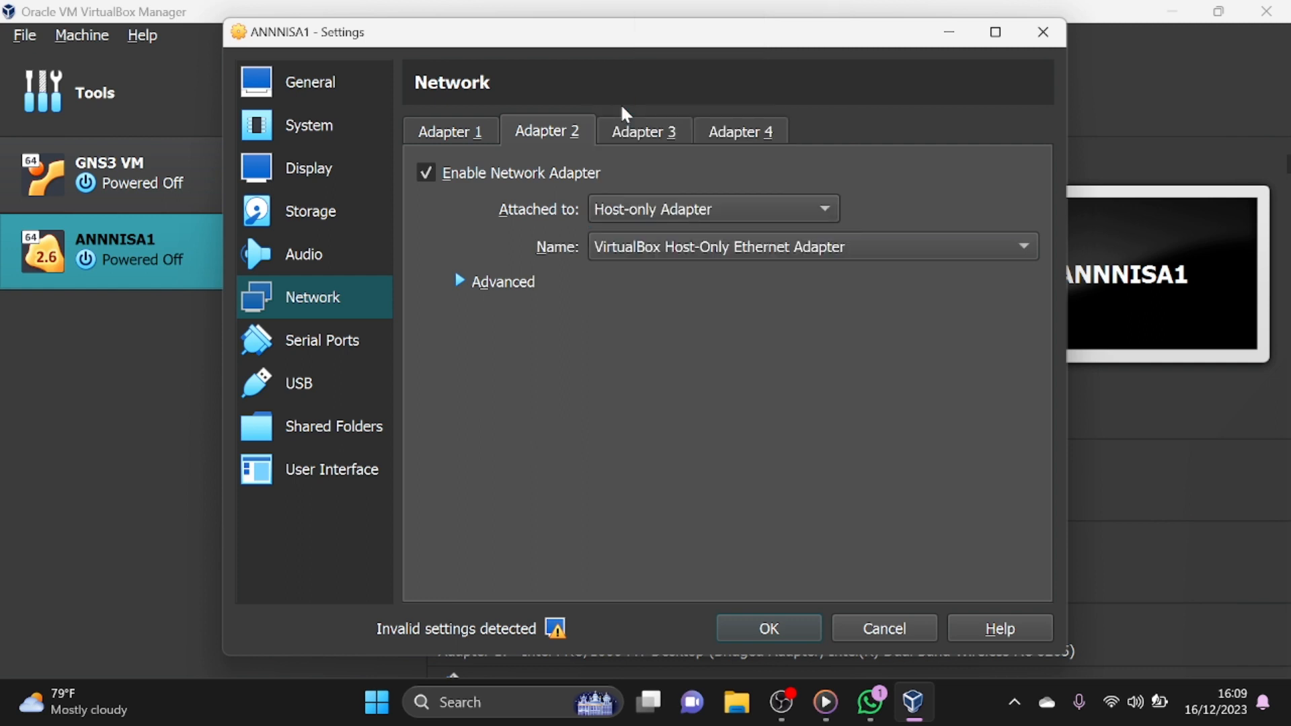
- Enable network Adapter 3, attach it to Generic Driver and enter UDPTunnel as its name
left_click(632, 132)
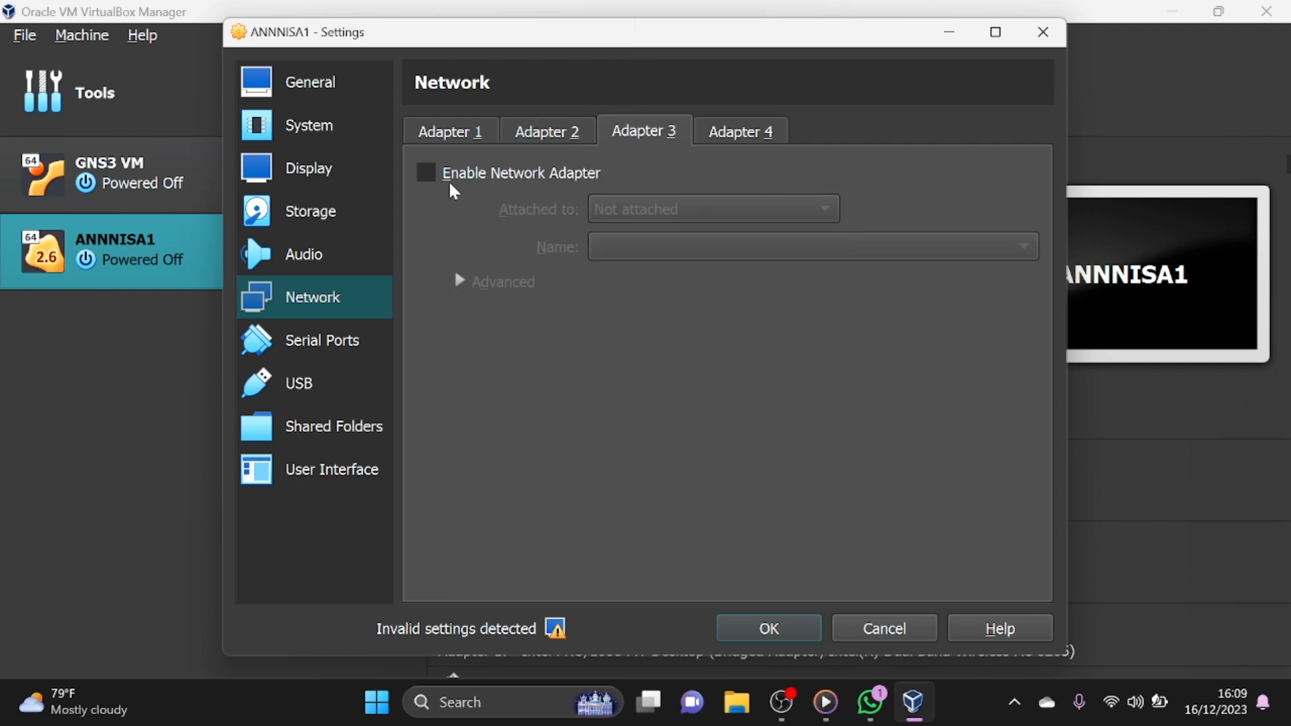
left_click(425, 174)
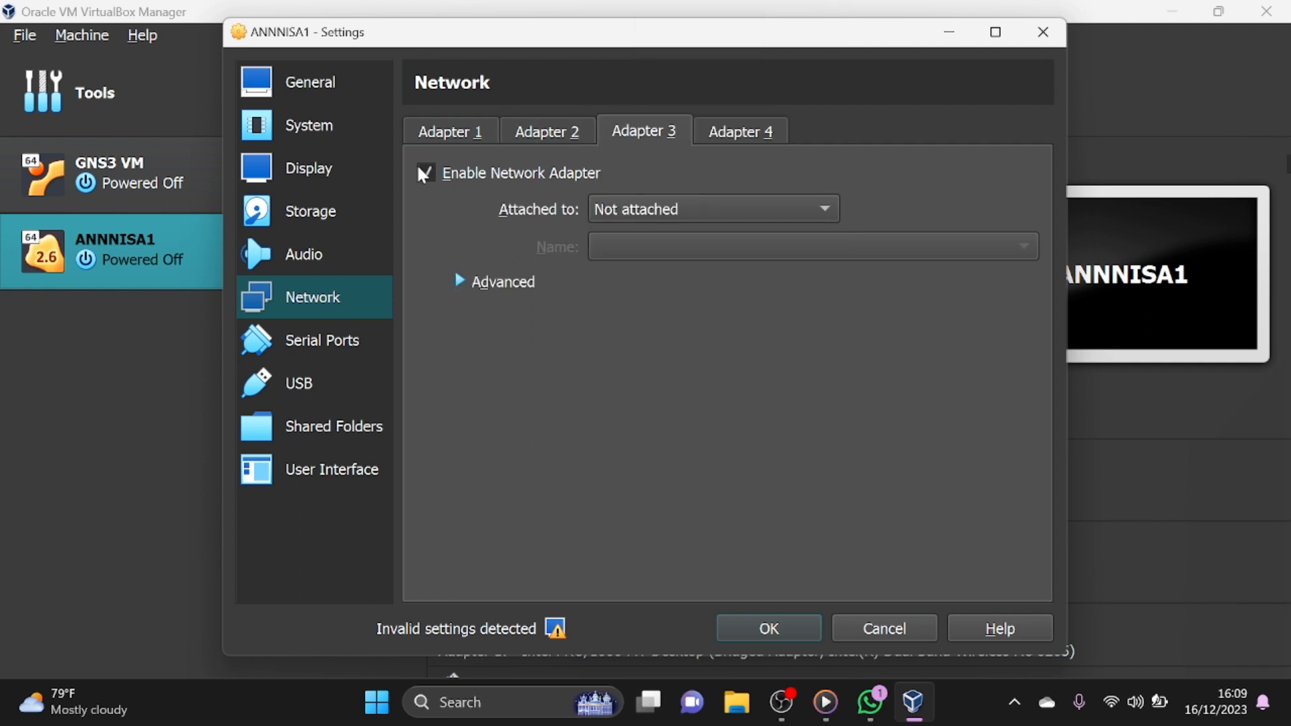
left_click(618, 215)
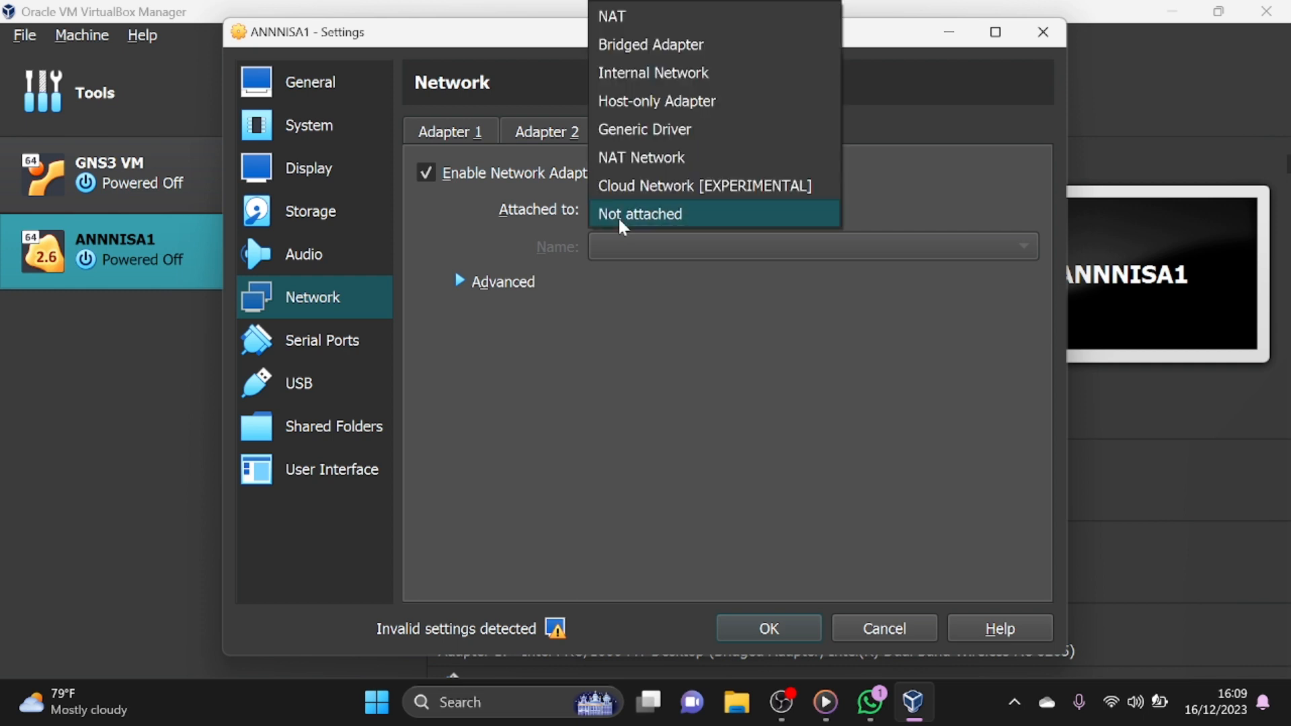
left_click(633, 127)
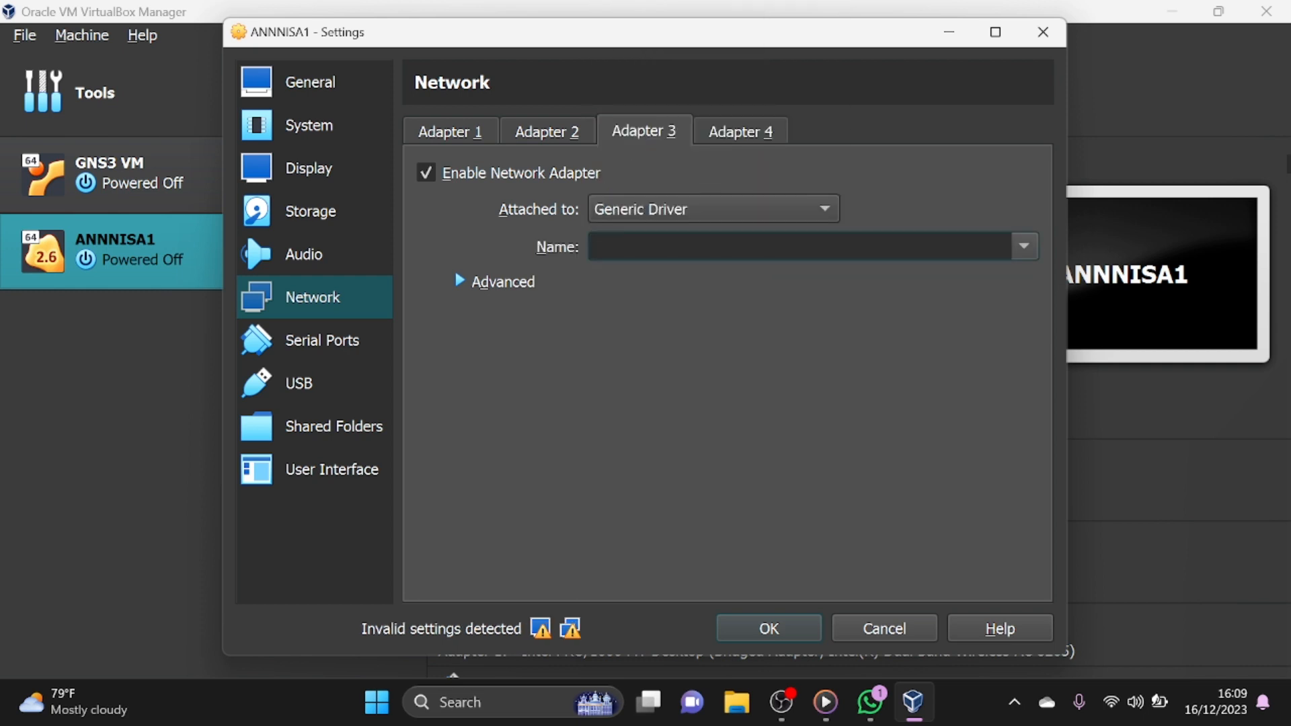
type("UD")
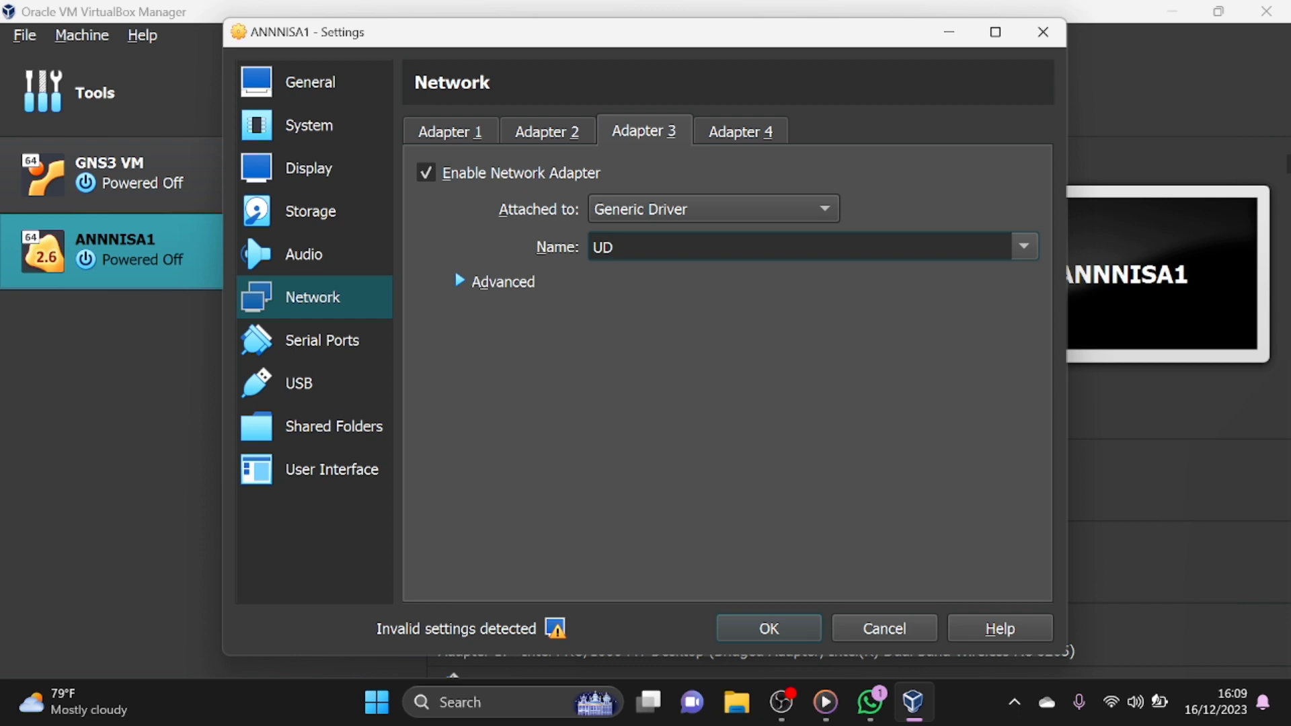
type("PTunnel")
- Enable network Adapter 4, attach it to Generic Driver with the name UDPTunnel, and save the machine's settings
left_click(717, 133)
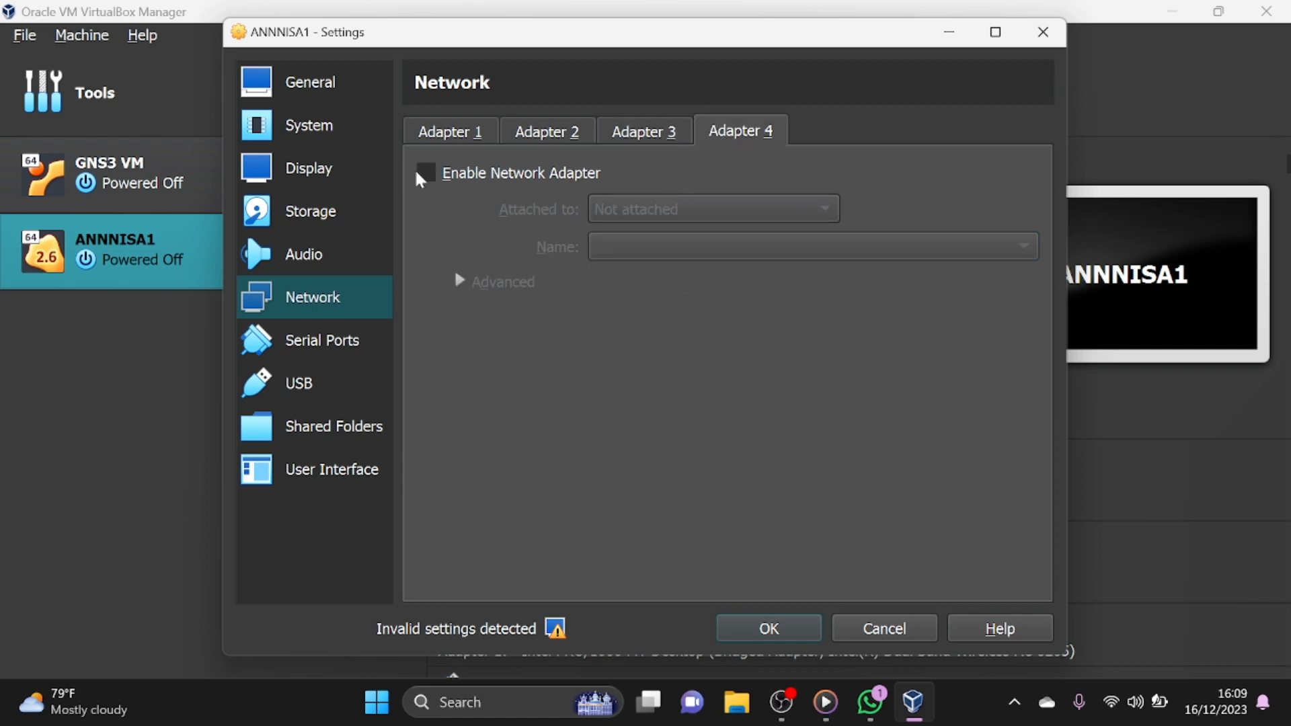
left_click(436, 175)
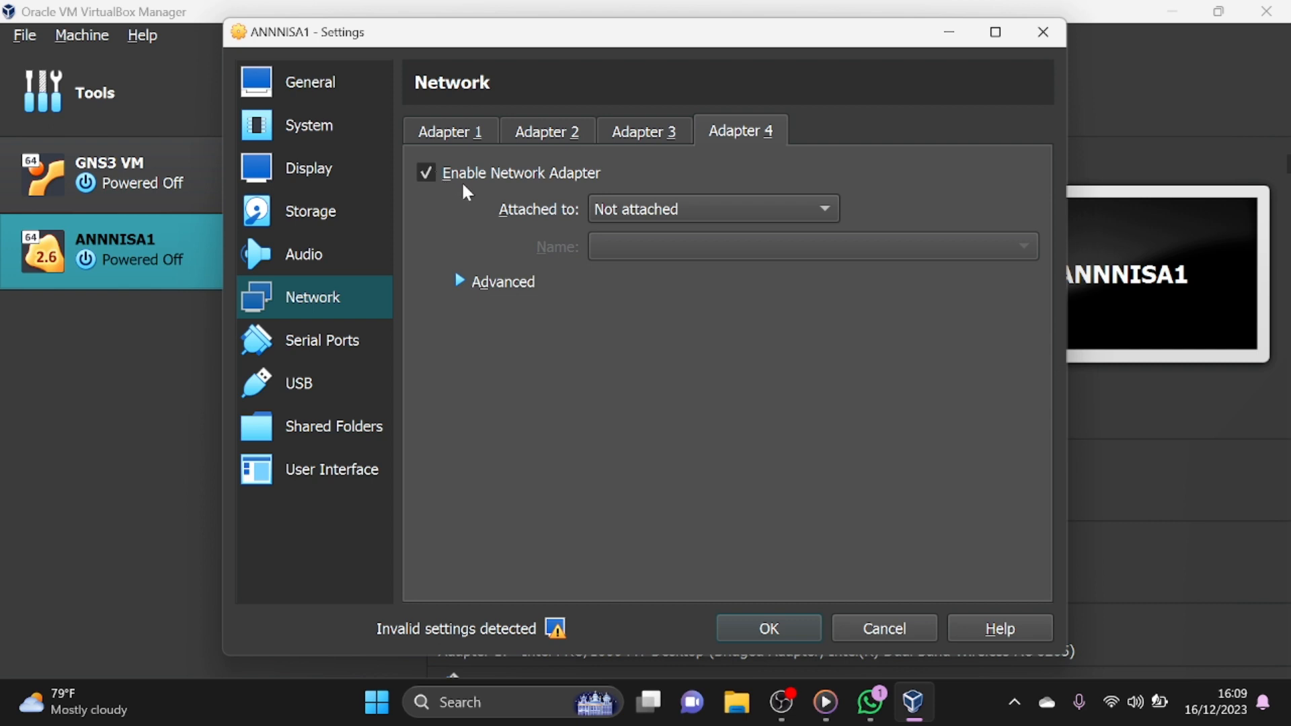
left_click(624, 209)
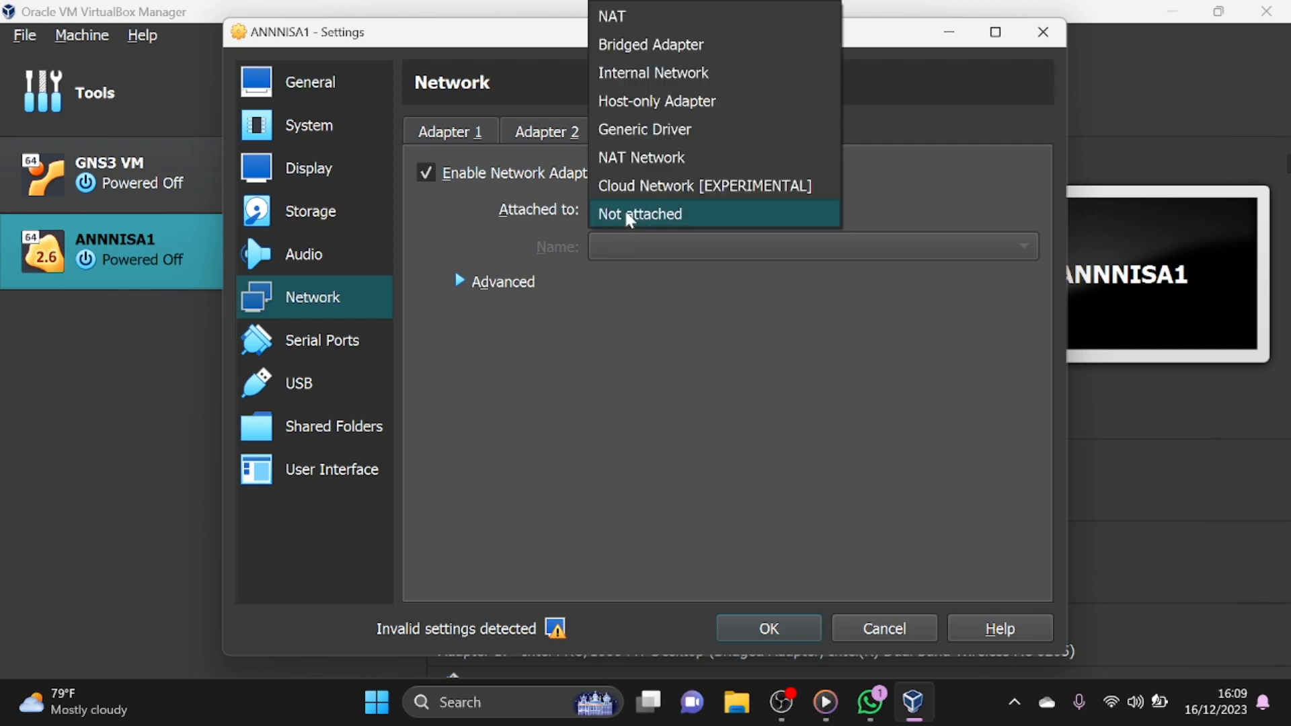
left_click(677, 134)
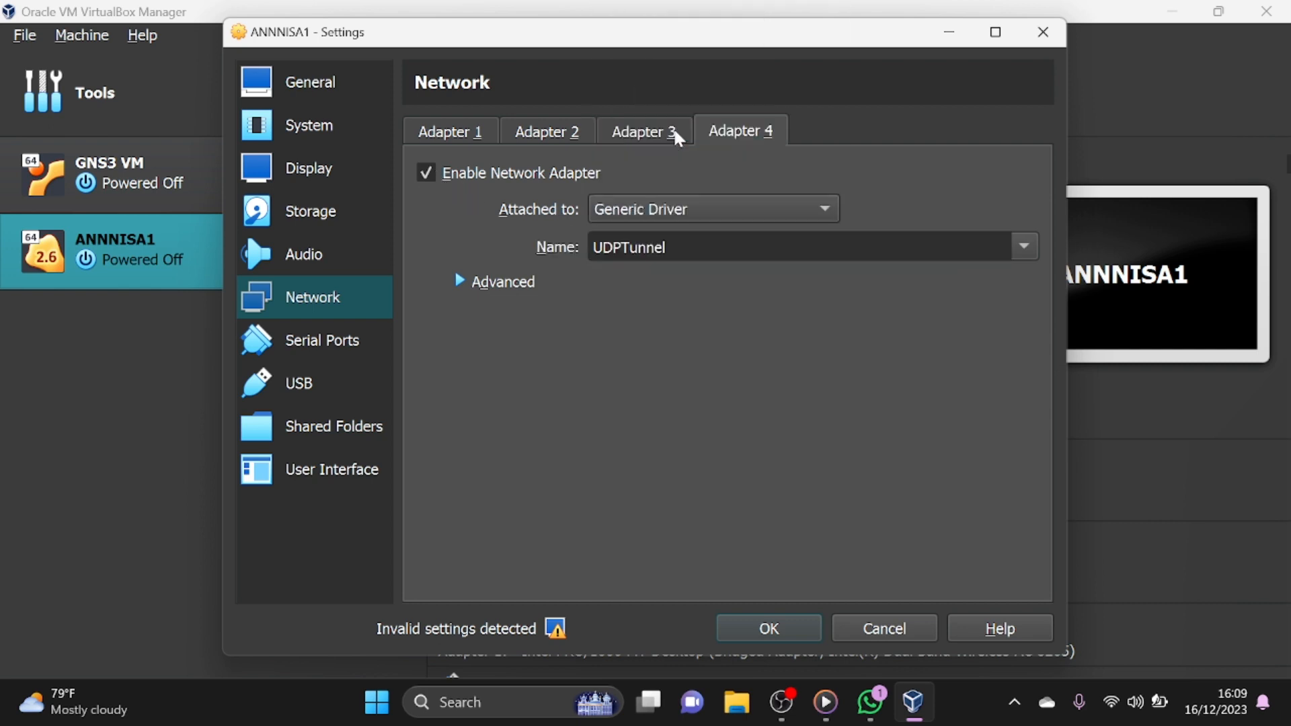
left_click(765, 626)
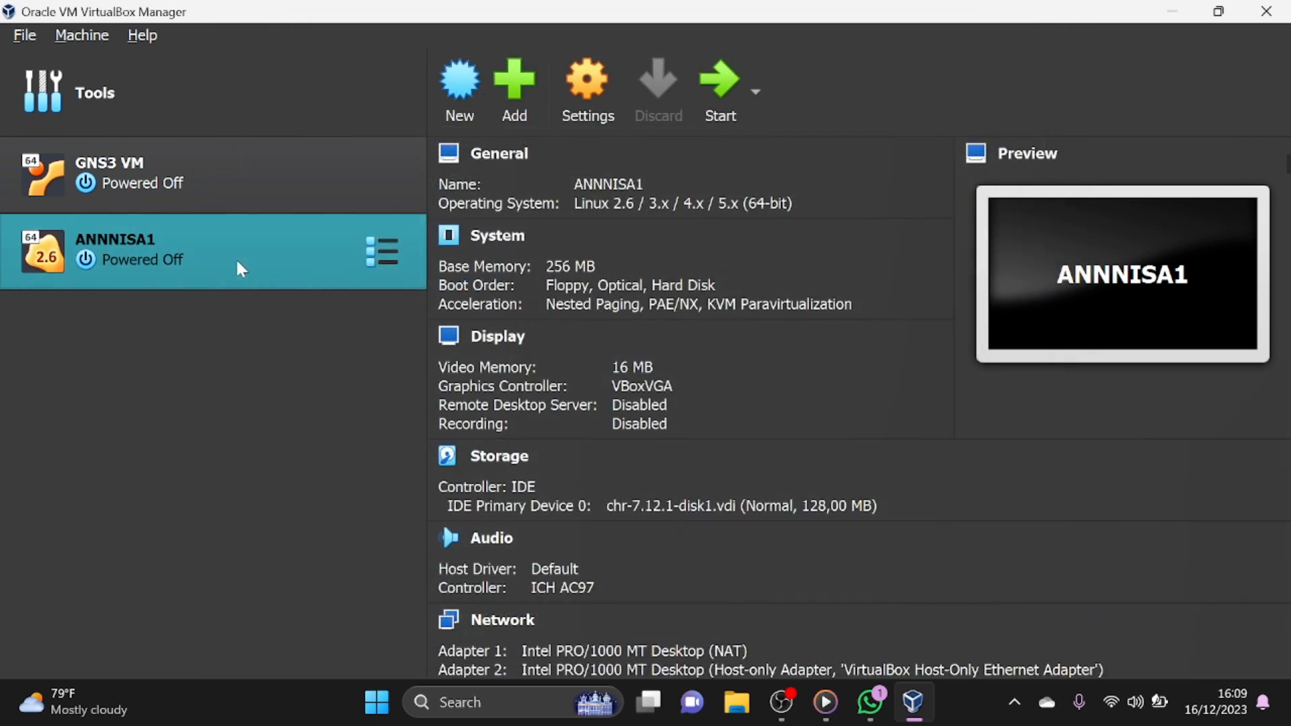
- Create a full clone of the MikroTik machine, named with the owner's first name followed by 2
right_click(236, 262)
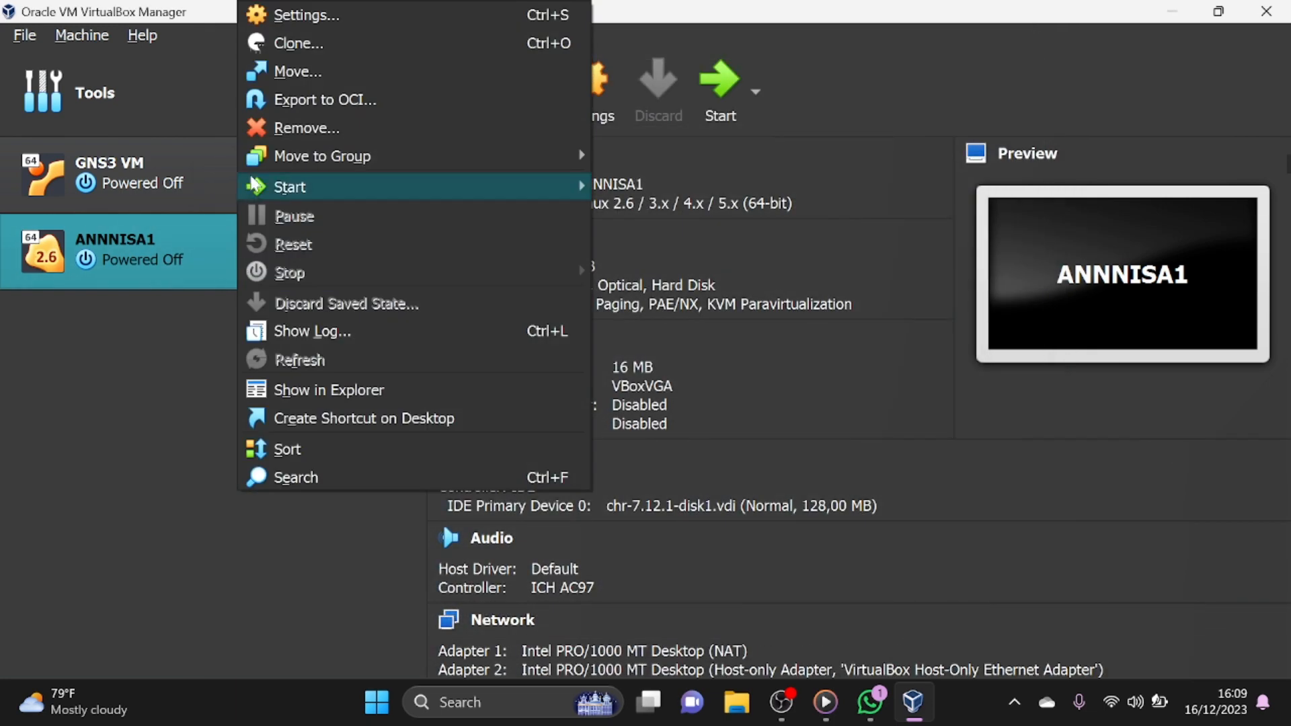
left_click(284, 53)
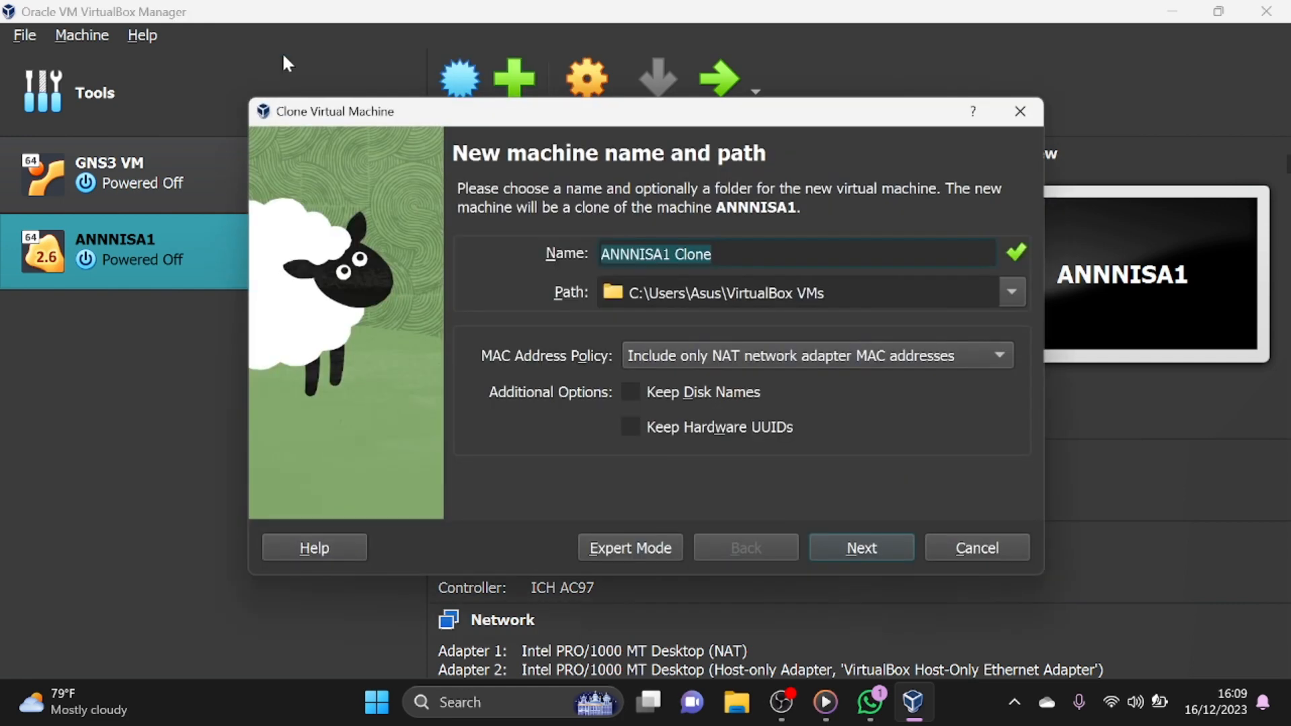
left_click_drag(663, 255, 754, 238)
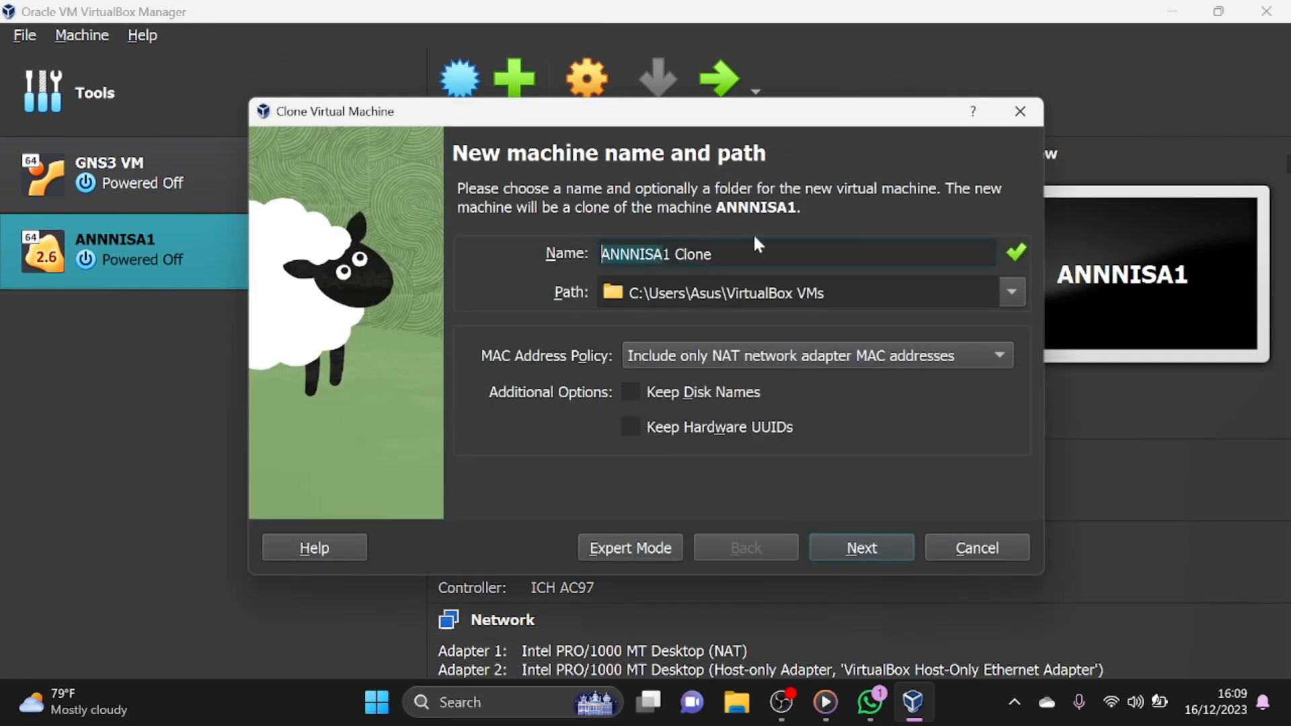
key("Right")
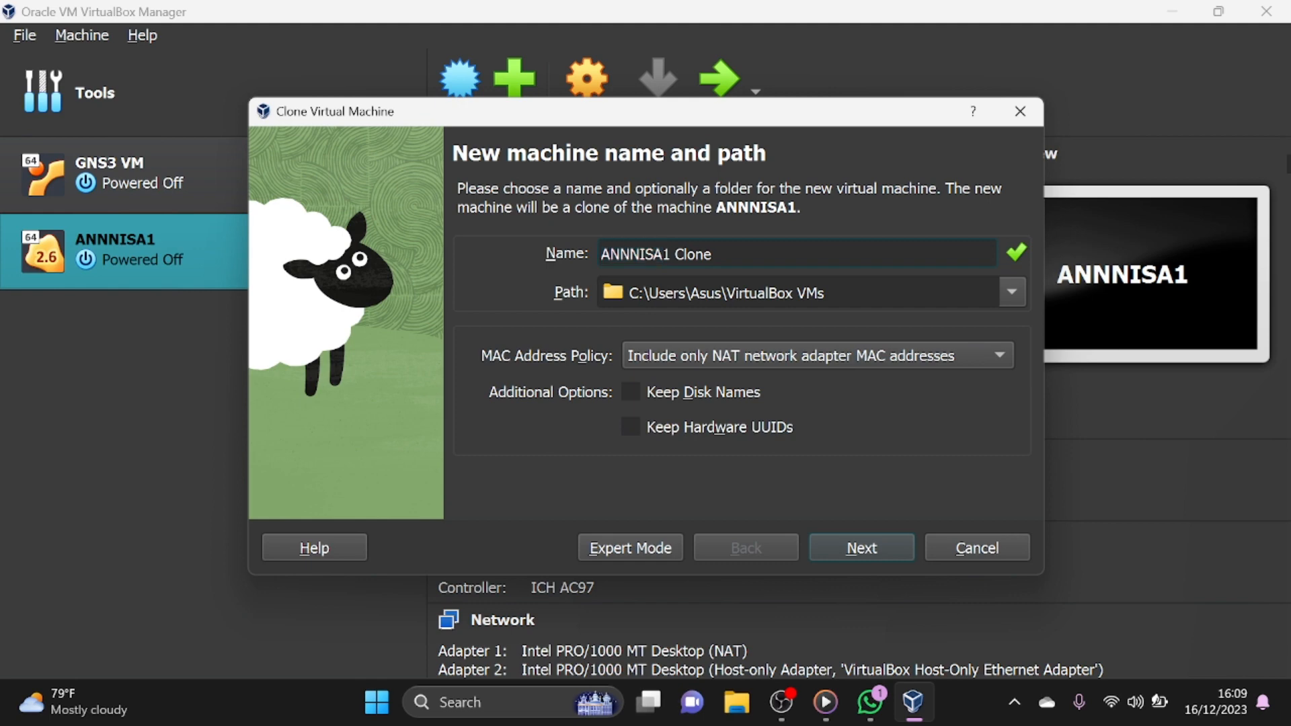
key("shift+End")
key("Delete")
type("2")
left_click(856, 548)
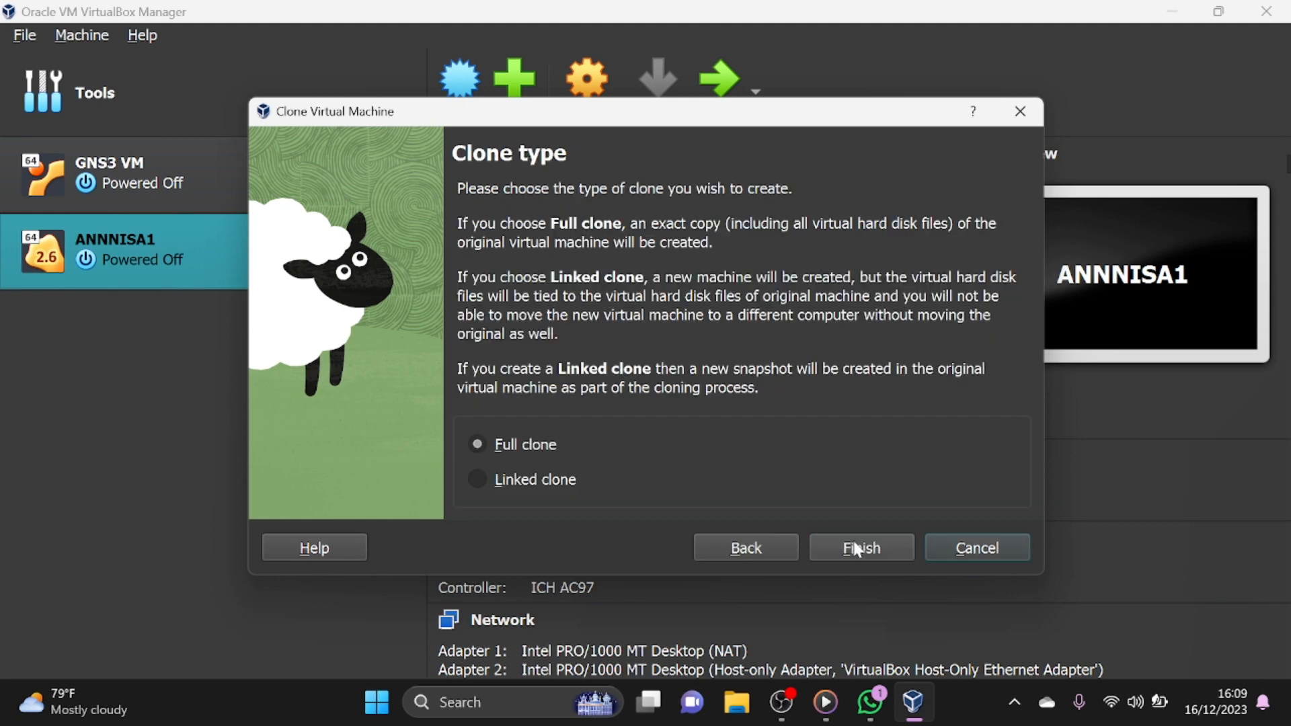
left_click(856, 548)
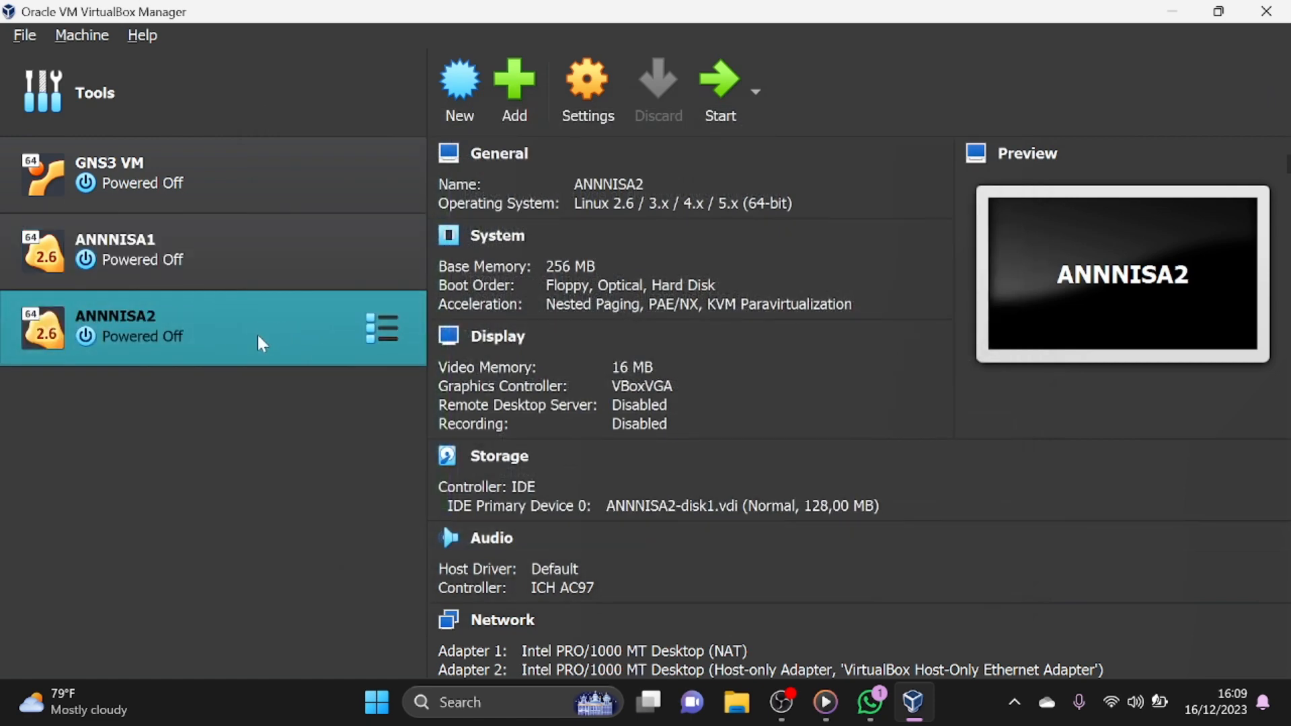
- Create another full clone of the original MikroTik machine, named with the owner's first name followed by 3
left_click(255, 281)
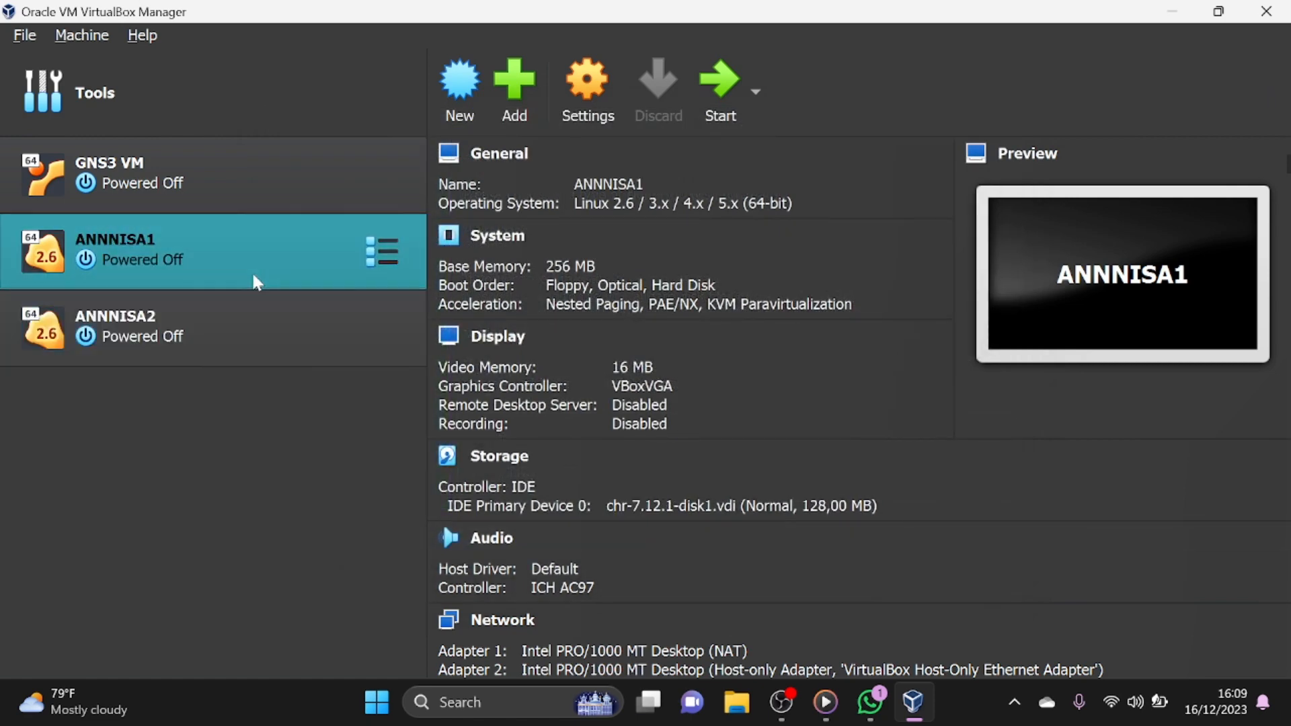
right_click(254, 280)
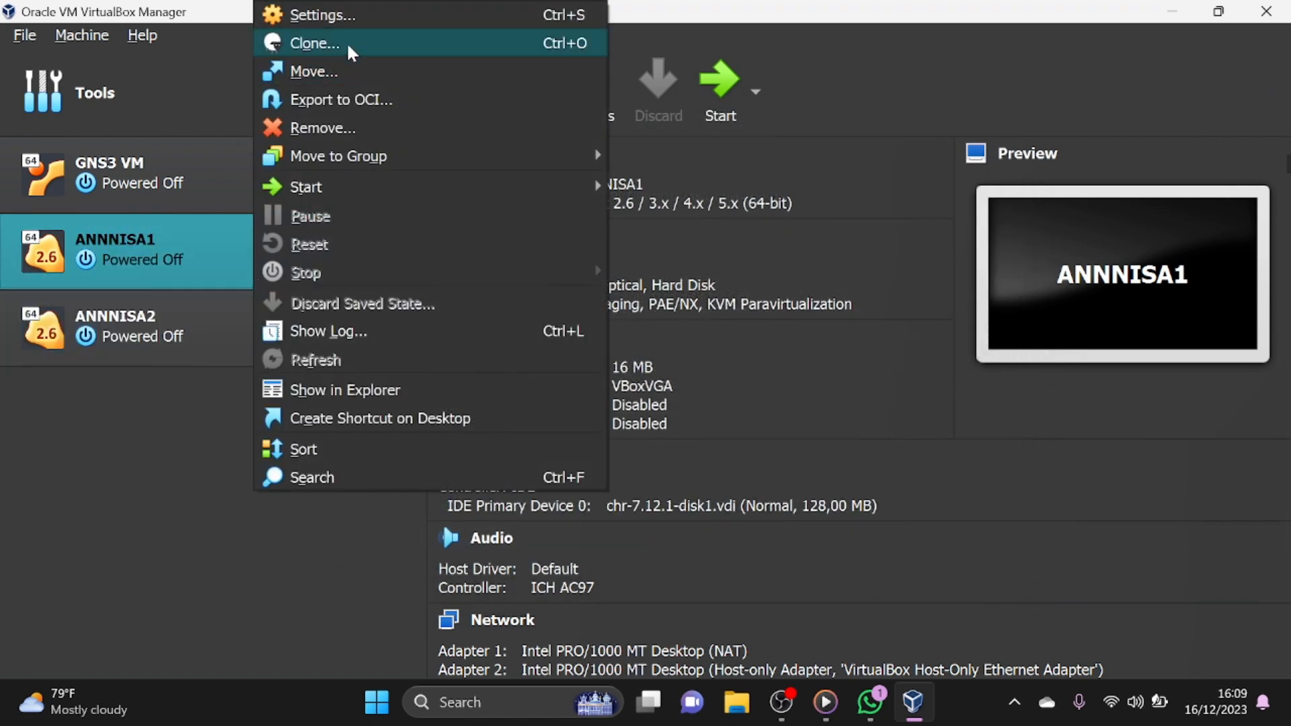
left_click(346, 43)
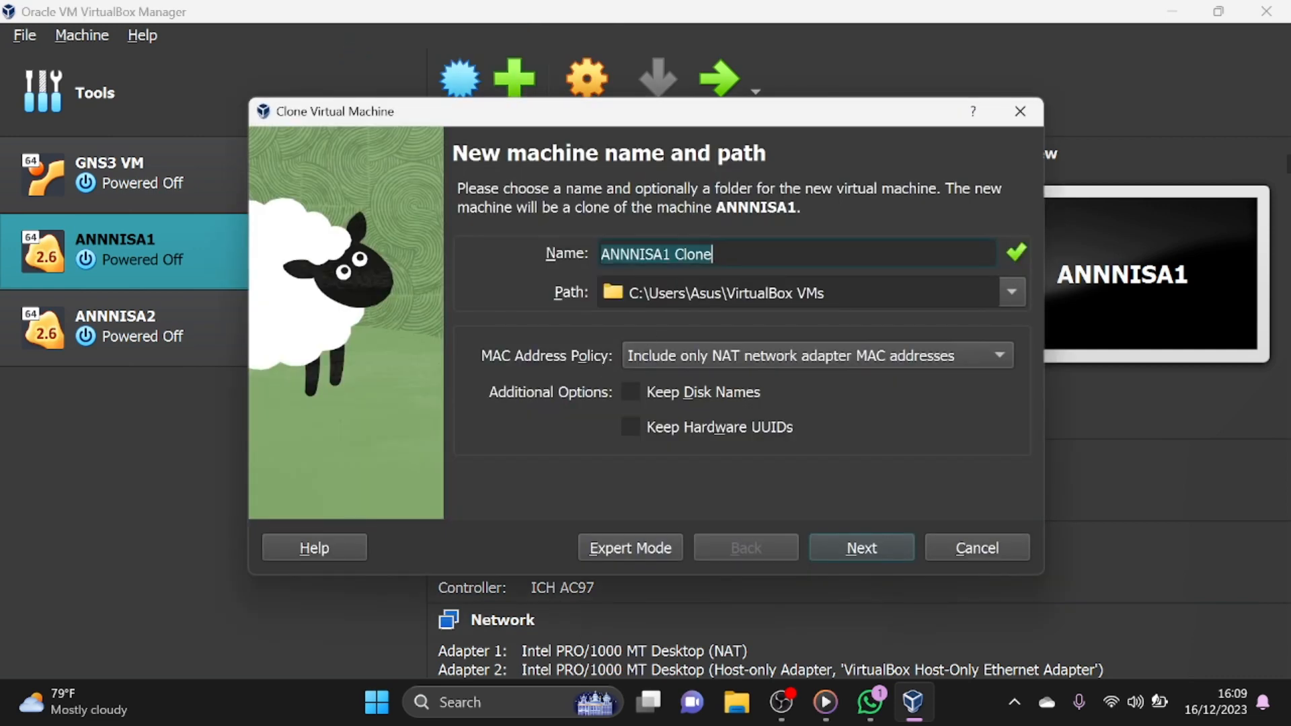
key("End")
key("BackSpace")
key("BackSpace")
key("BackSpace")
key("BackSpace")
key("BackSpace")
key("BackSpace")
key("BackSpace")
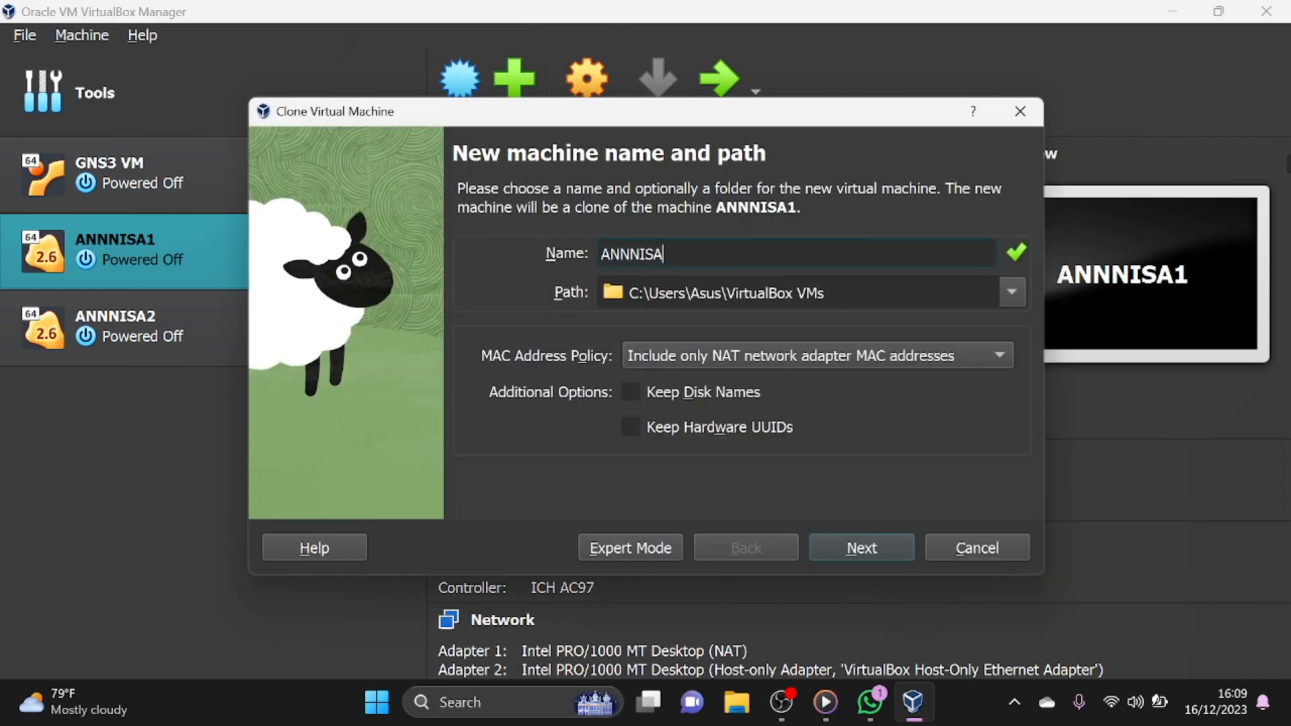
type("3")
left_click(884, 546)
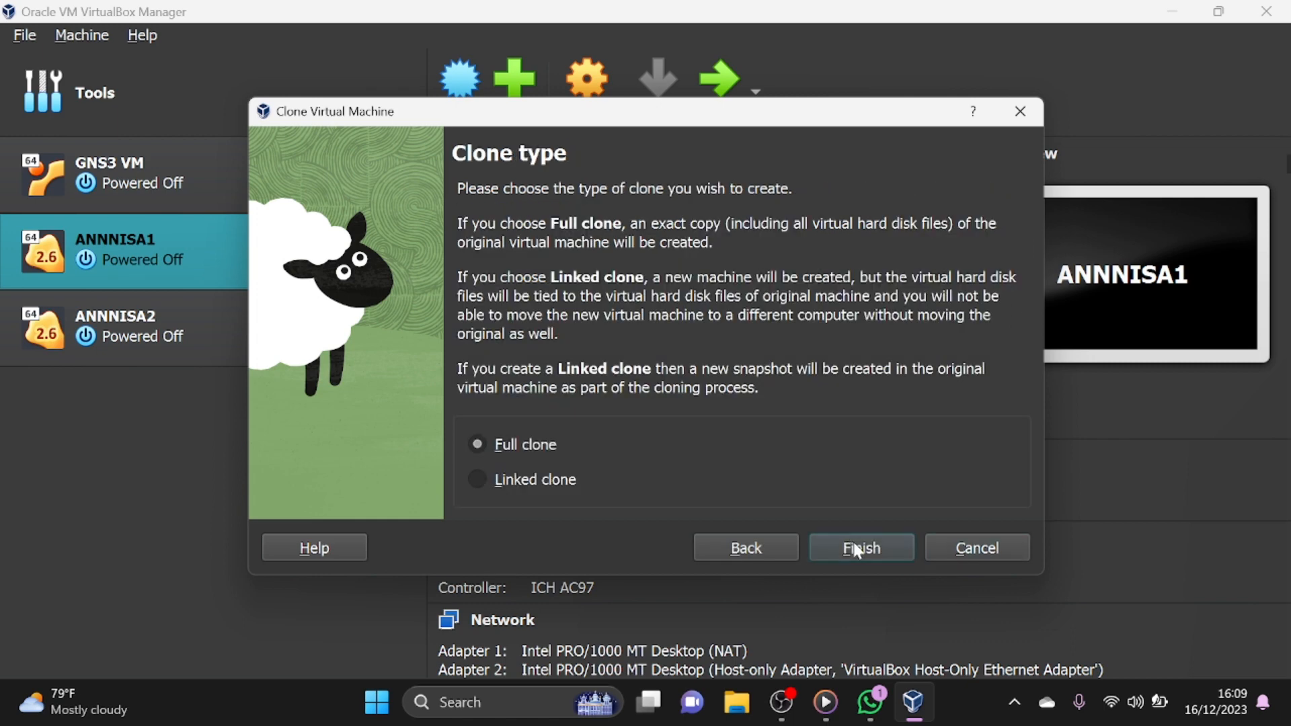
left_click(858, 550)
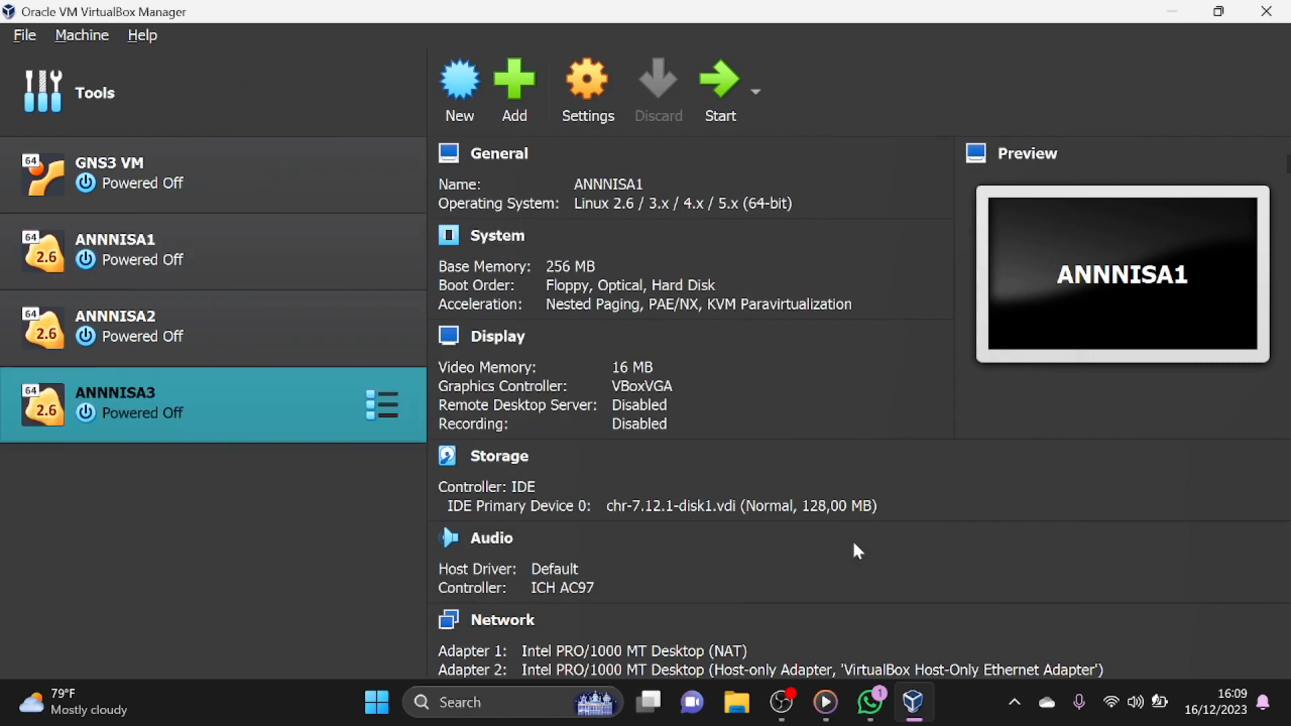
- Minimize VirtualBox, launch GNS3 and create a new project named "routing static dan dinamic"
left_click(1176, 13)
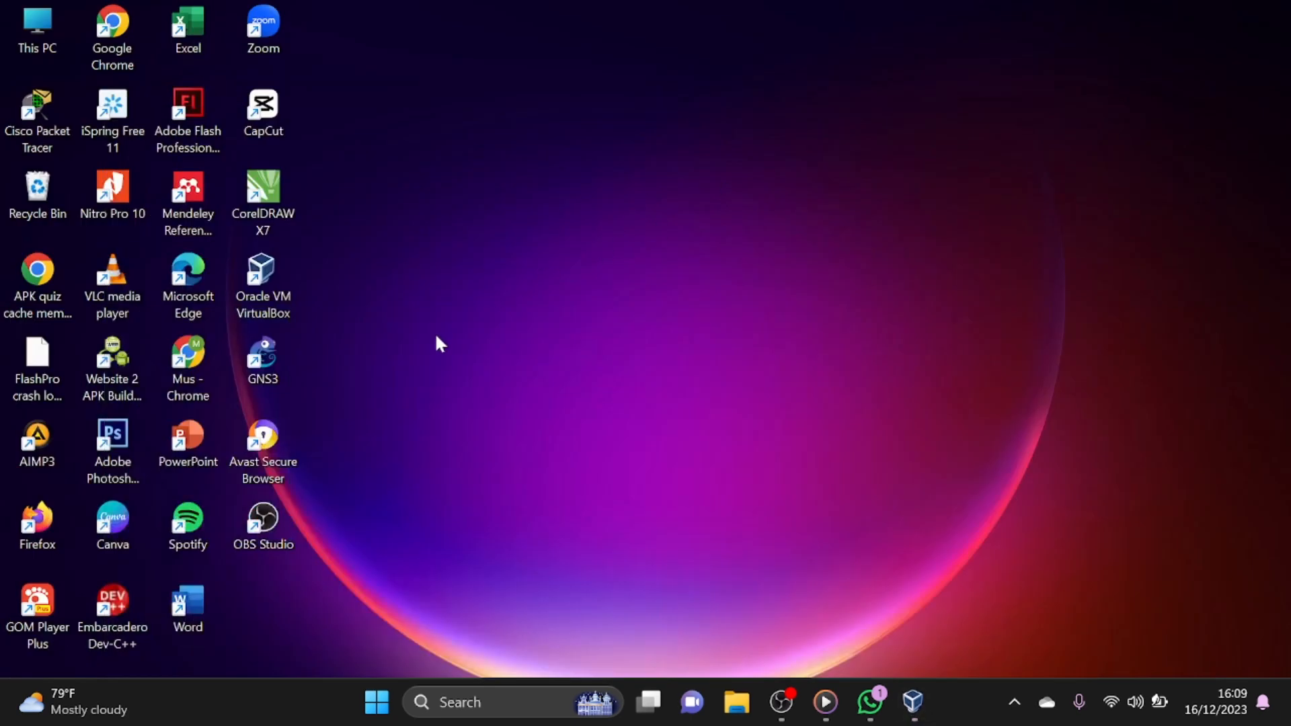
double_click(278, 356)
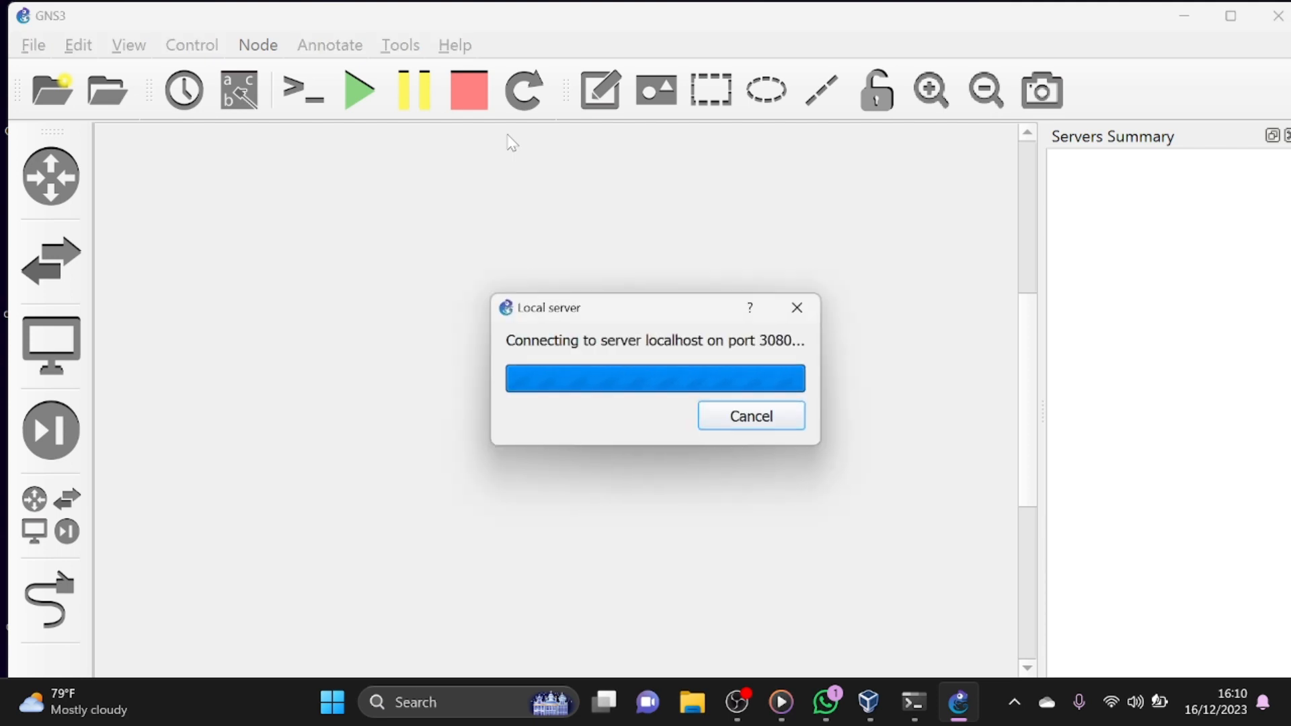
type("outin")
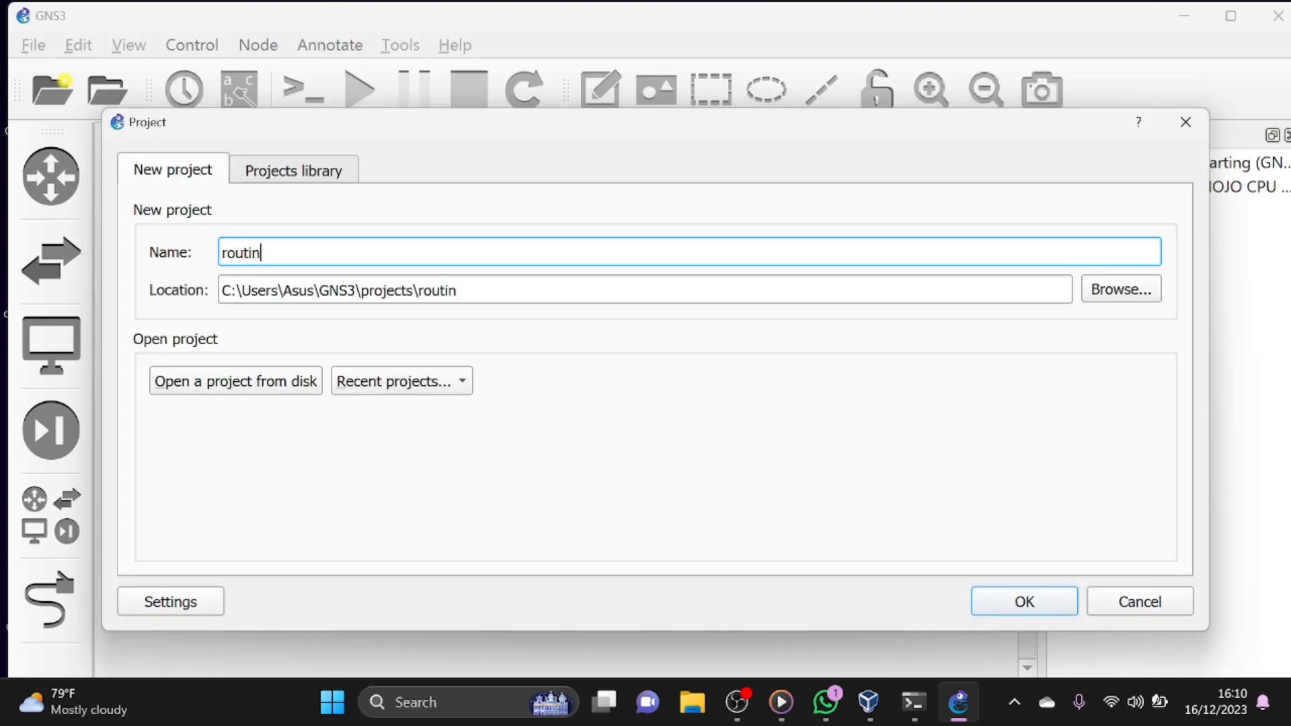
type("g stati")
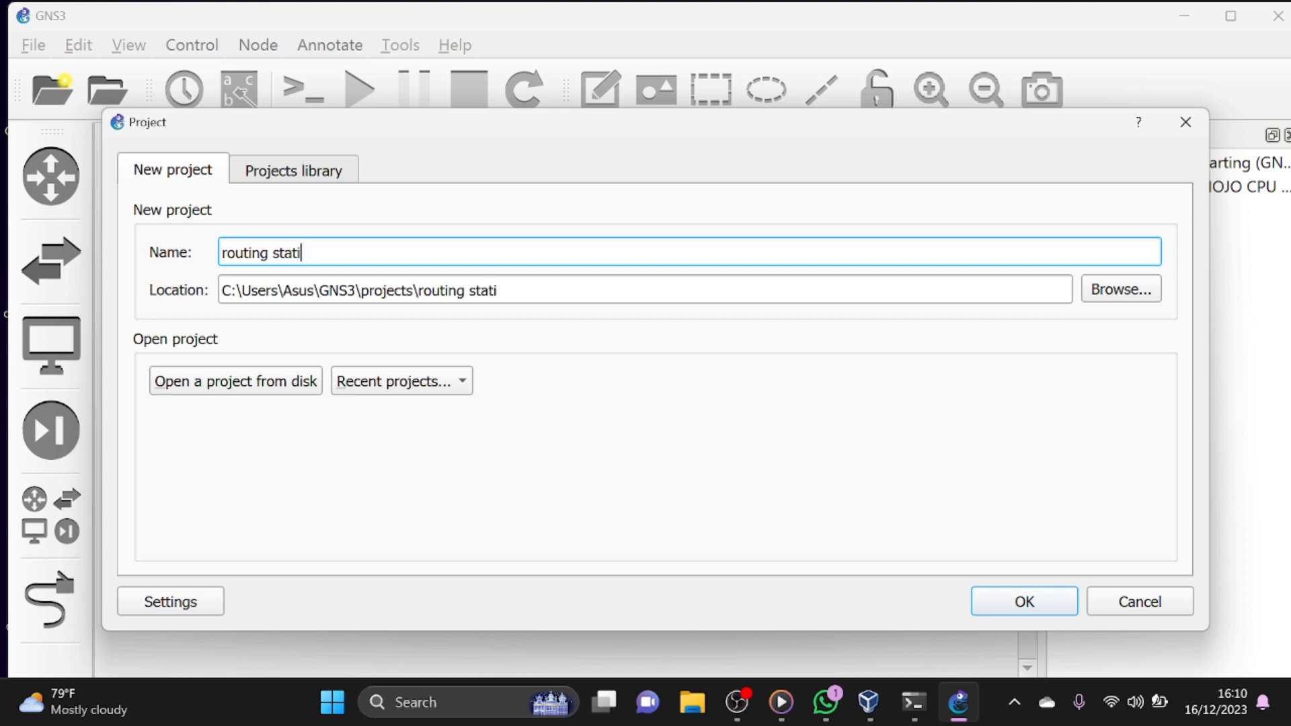
type("c dan dima")
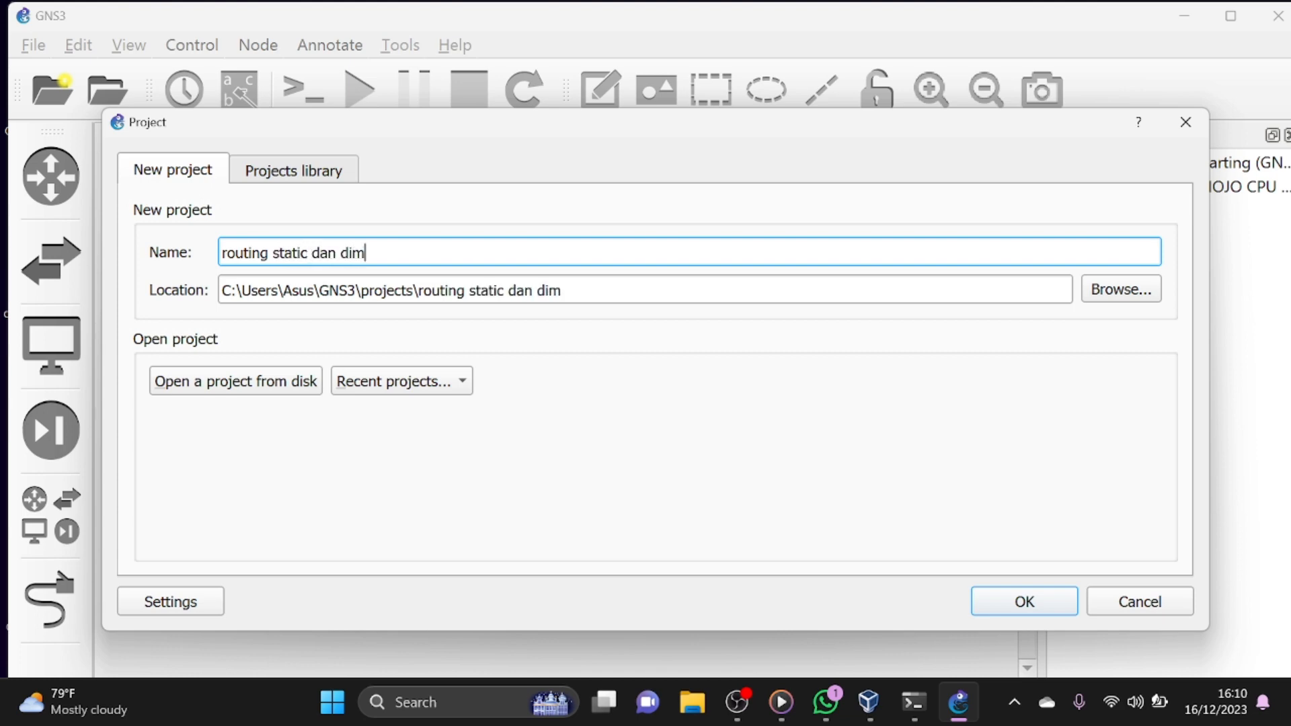
key("BackSpace")
type("namic")
left_click(1000, 609)
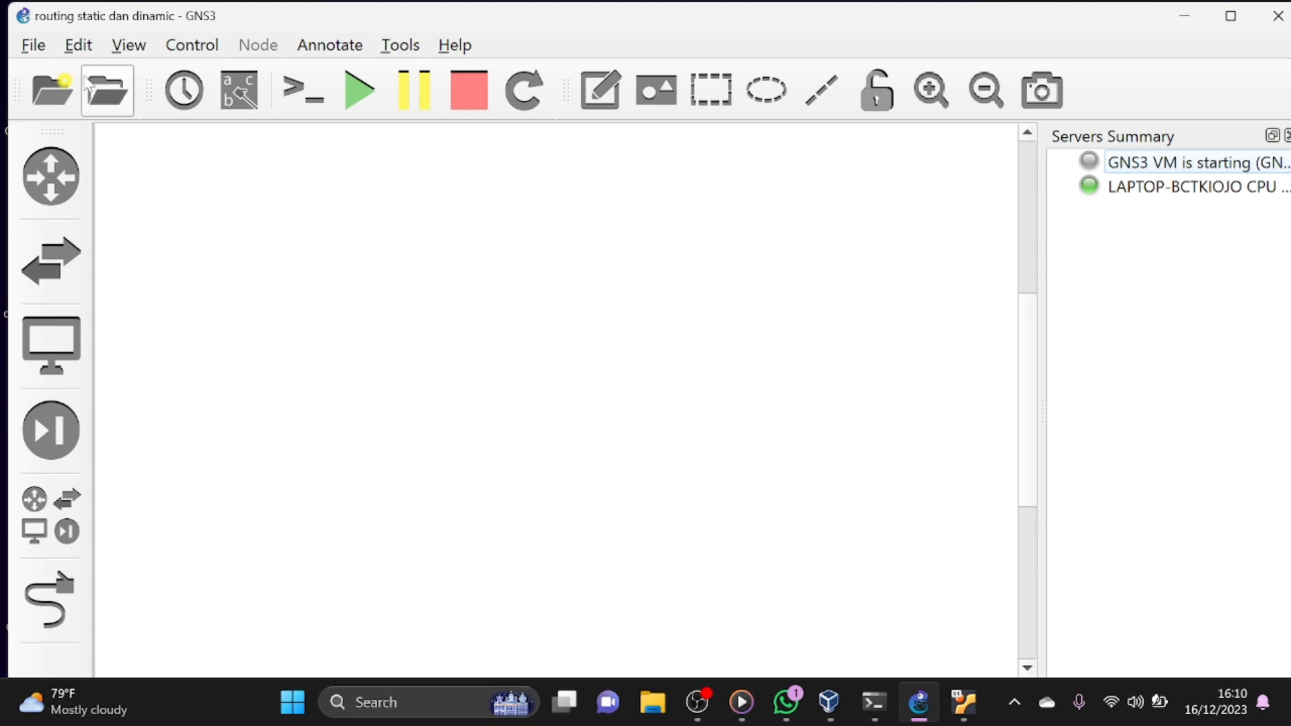
- In the GNS3 preferences, delete all three existing VirtualBox VM templates
left_click(79, 45)
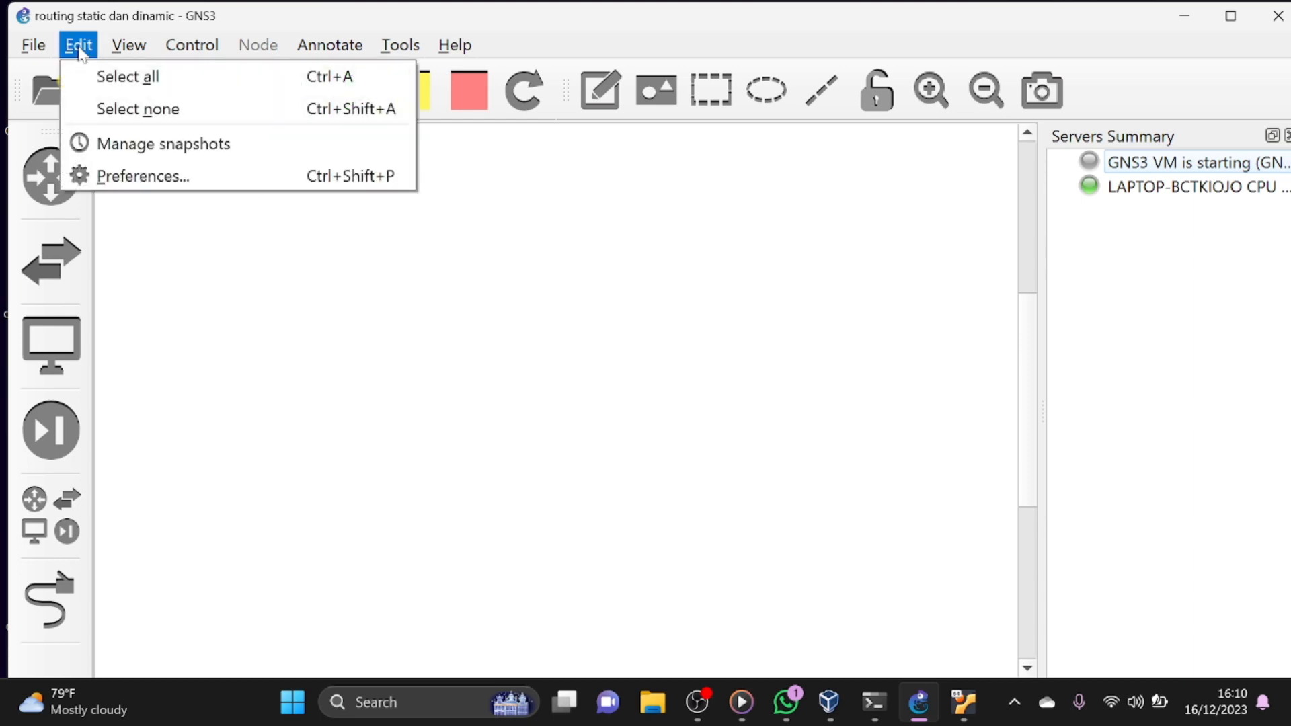
left_click(133, 180)
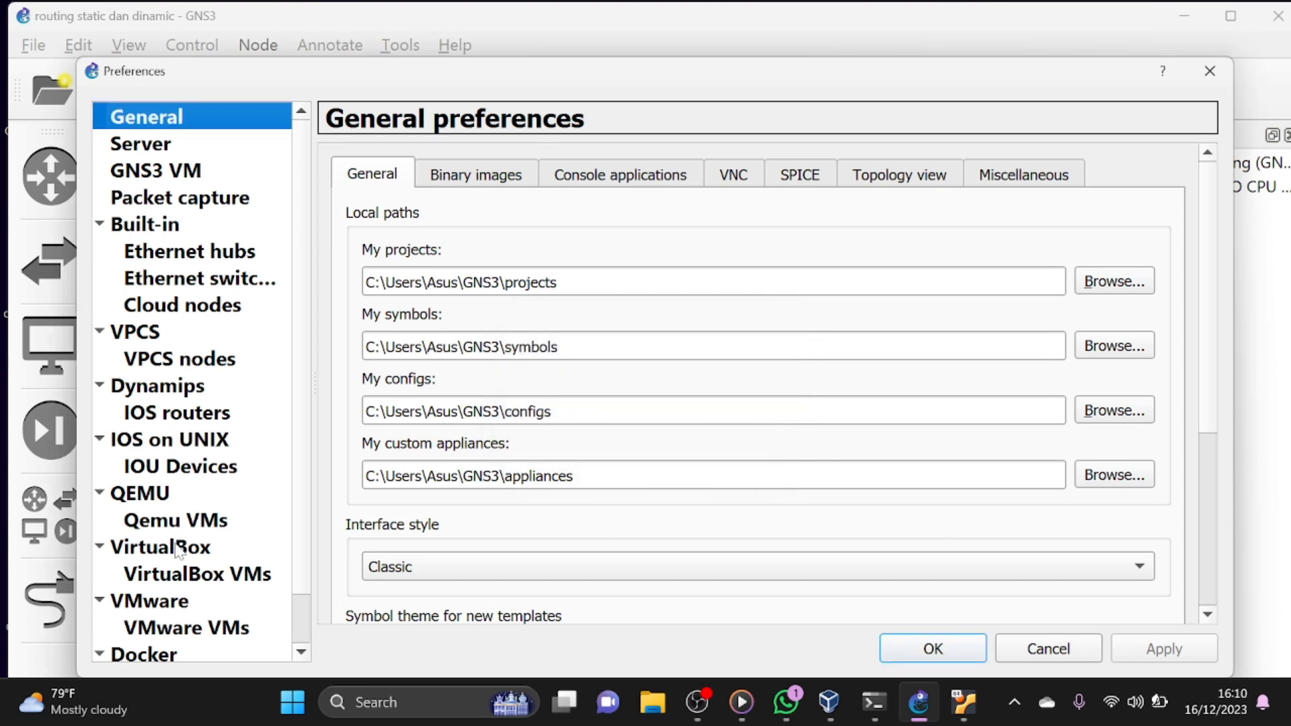
left_click(188, 580)
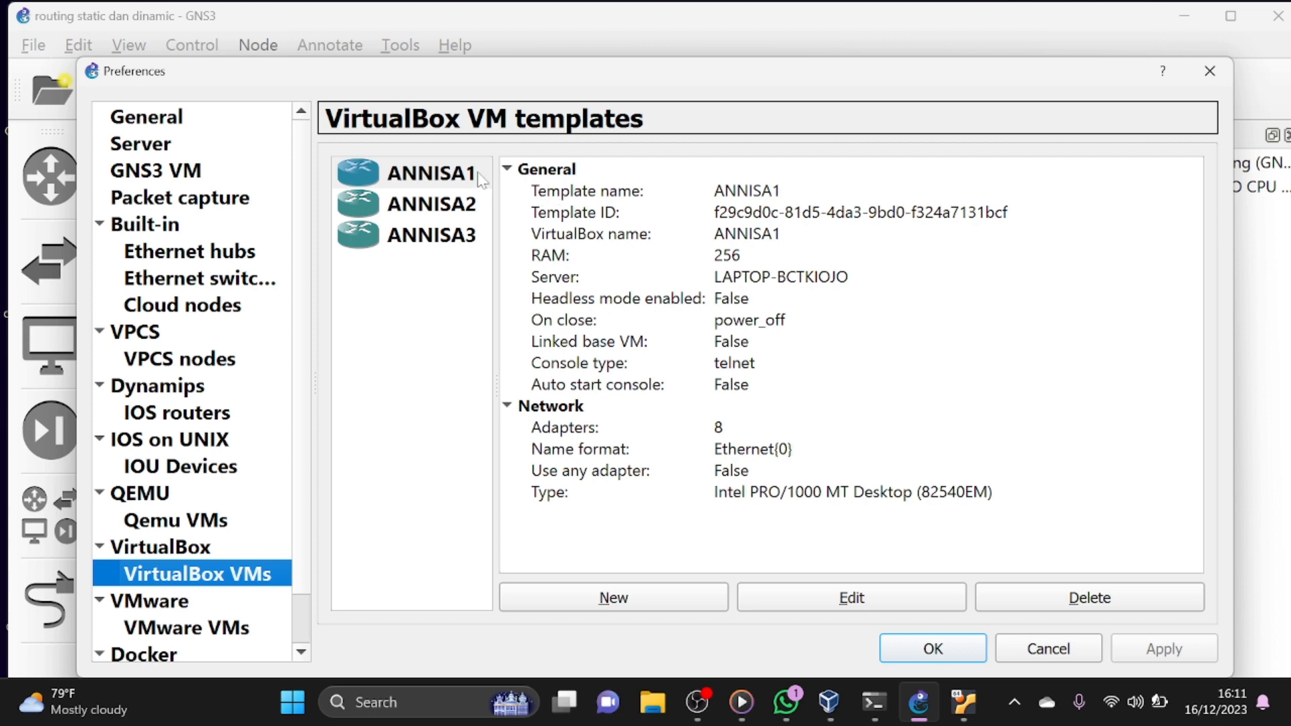
left_click_drag(483, 178, 489, 251)
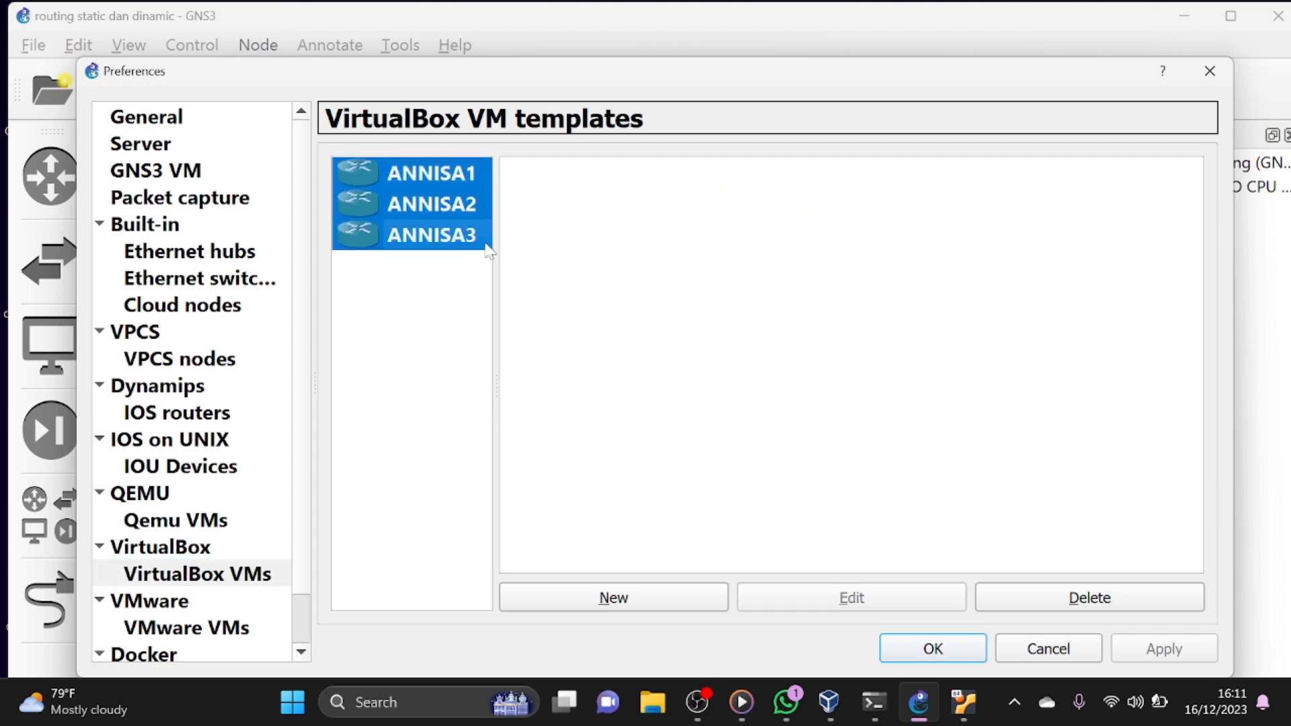
left_click(1048, 598)
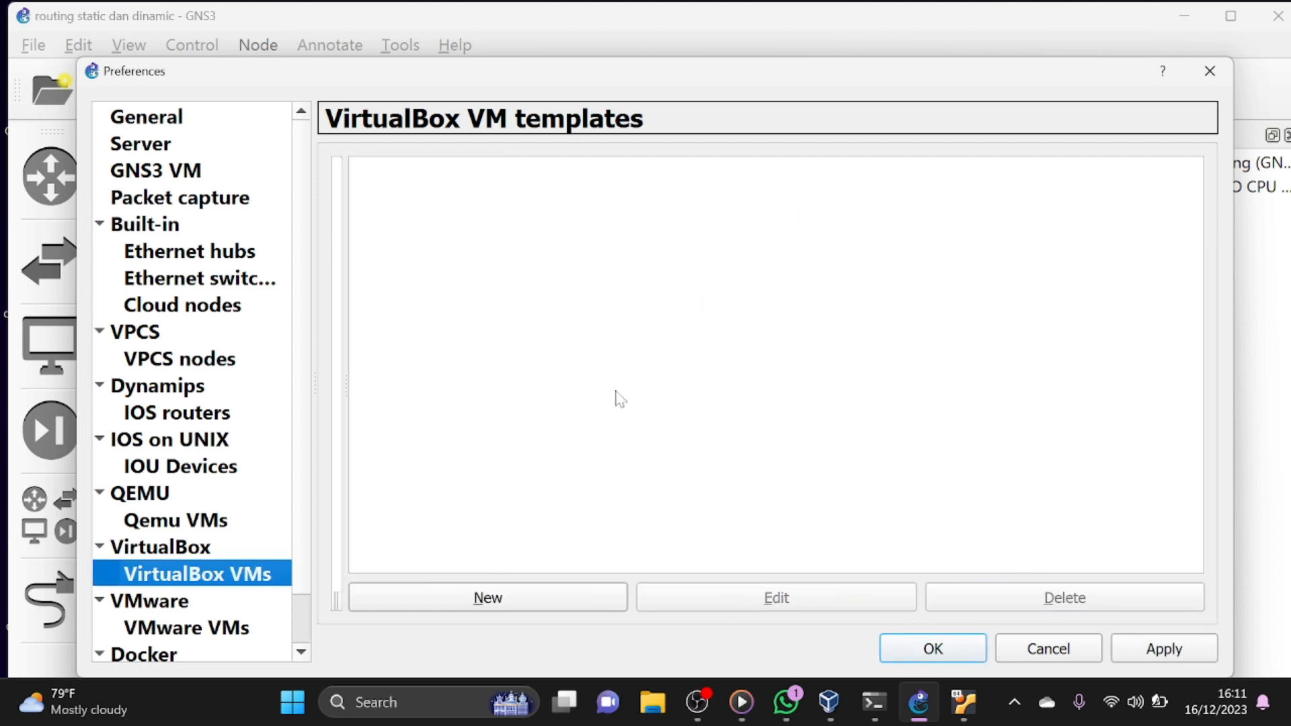
- Add a VirtualBox VM template run on the local computer, using the MikroTik machine whose name ends in 1
left_click(517, 597)
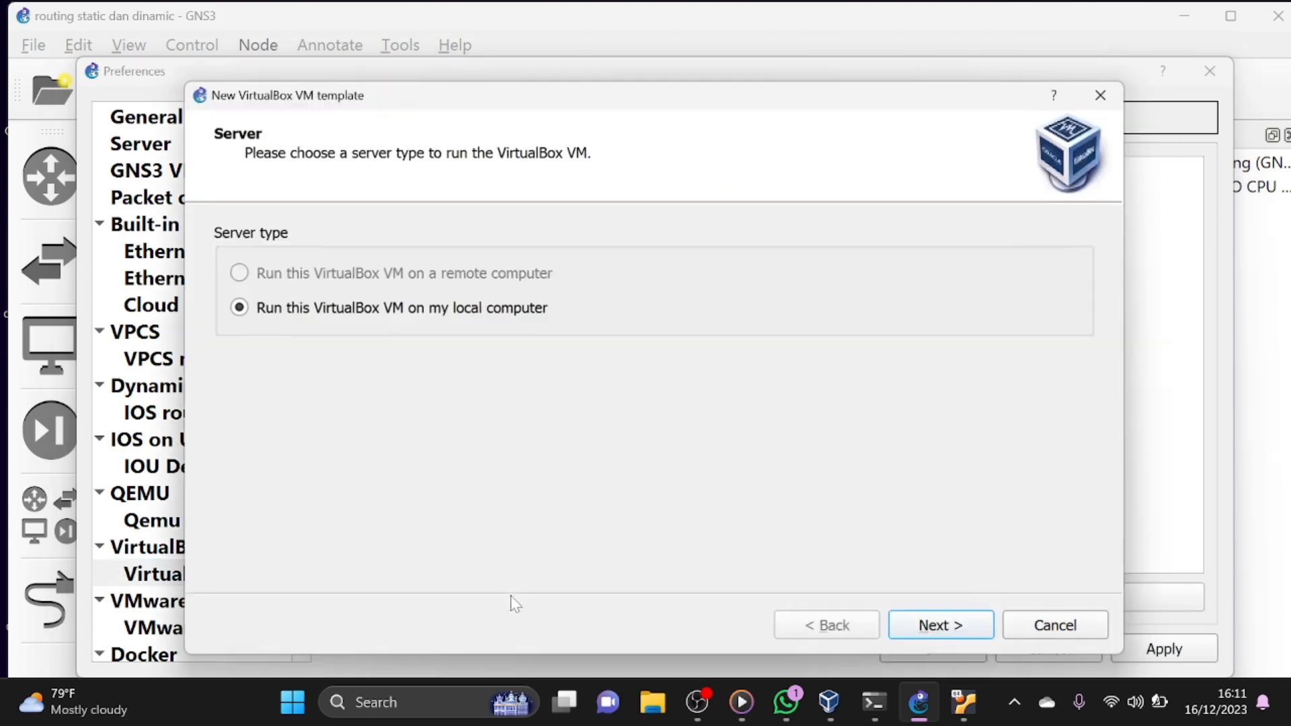
left_click(954, 626)
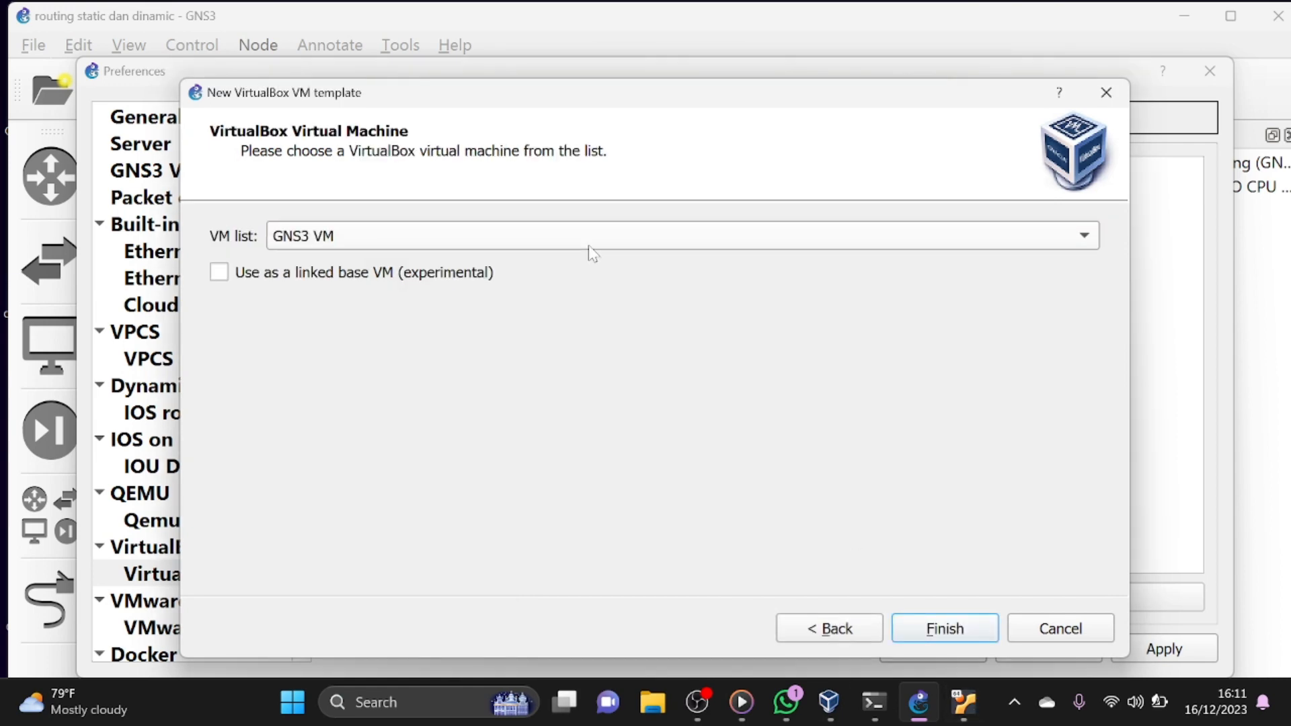
left_click(590, 240)
left_click(588, 264)
left_click(924, 628)
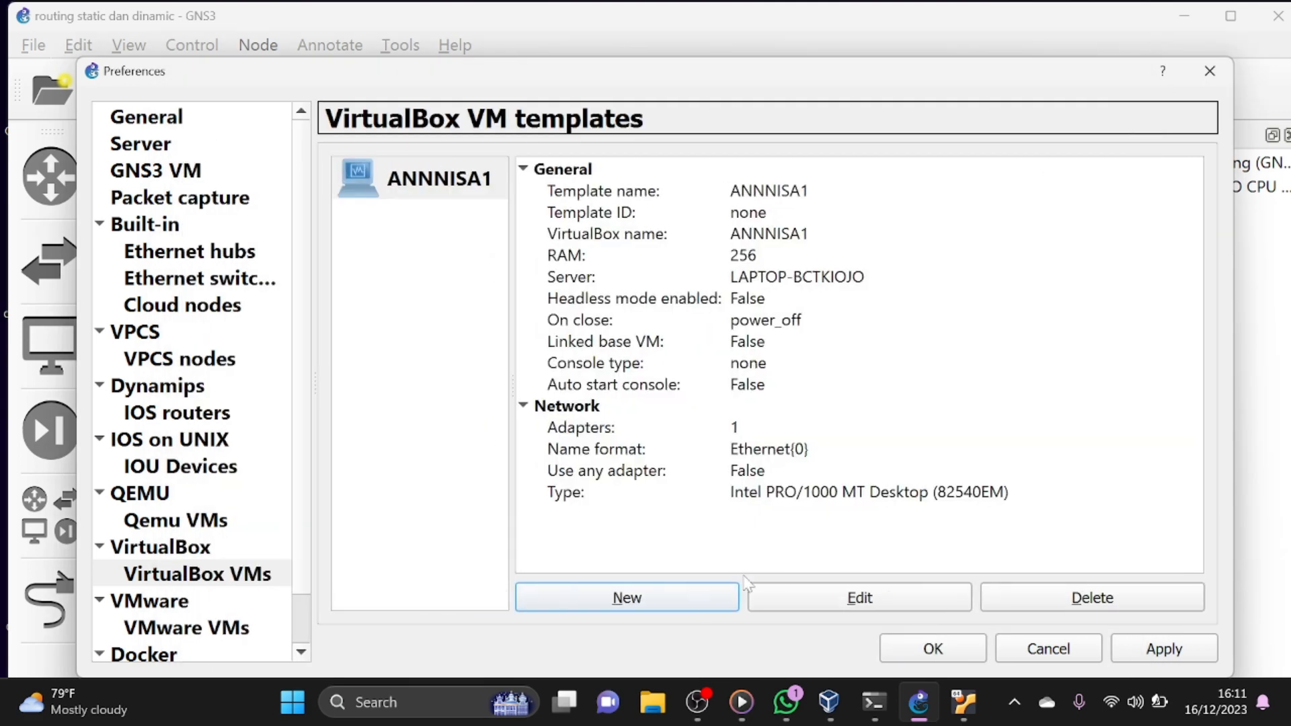
- Add a VirtualBox VM template run on the local computer, using the MikroTik machine whose name ends in 2
left_click(688, 607)
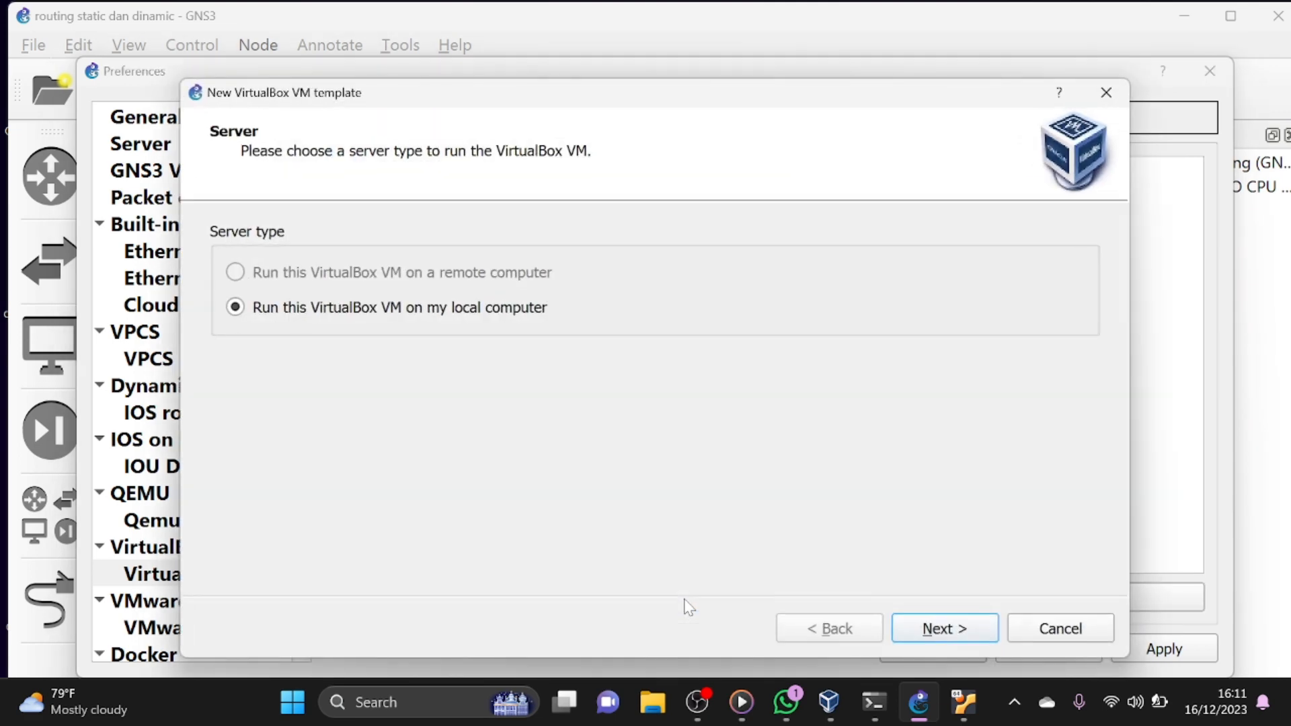
left_click(968, 629)
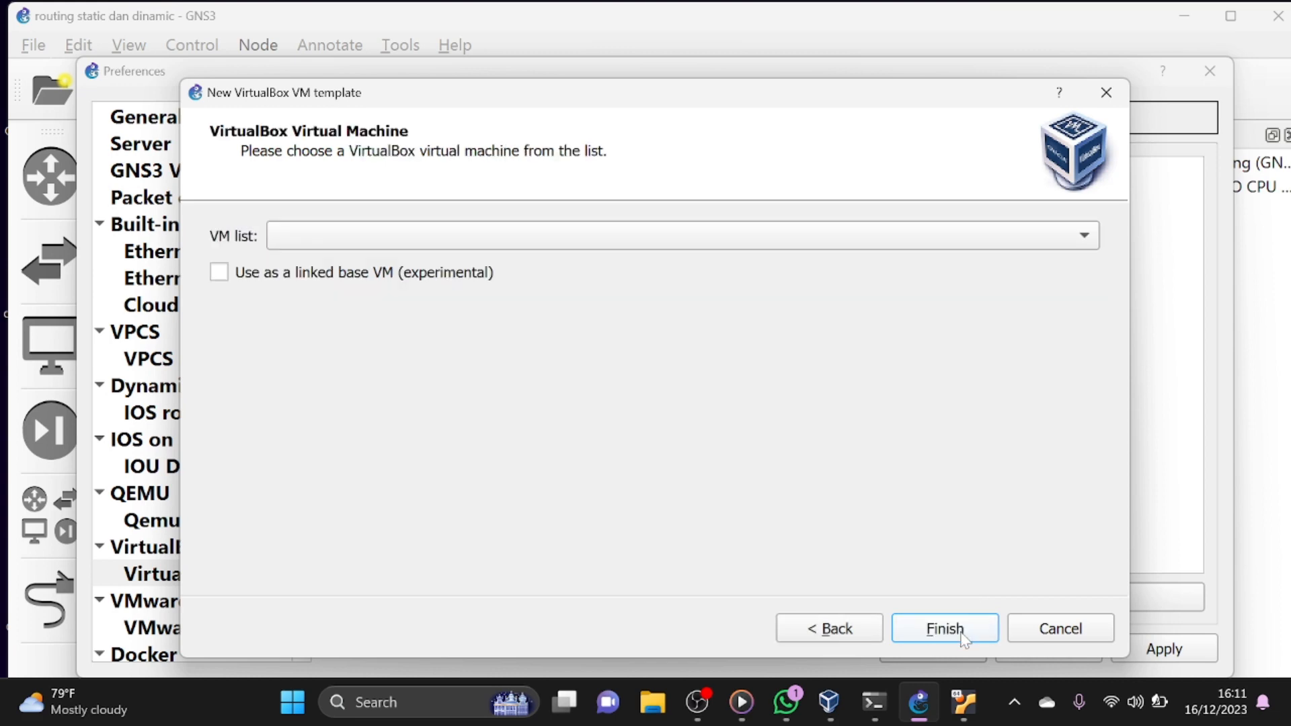
left_click(466, 244)
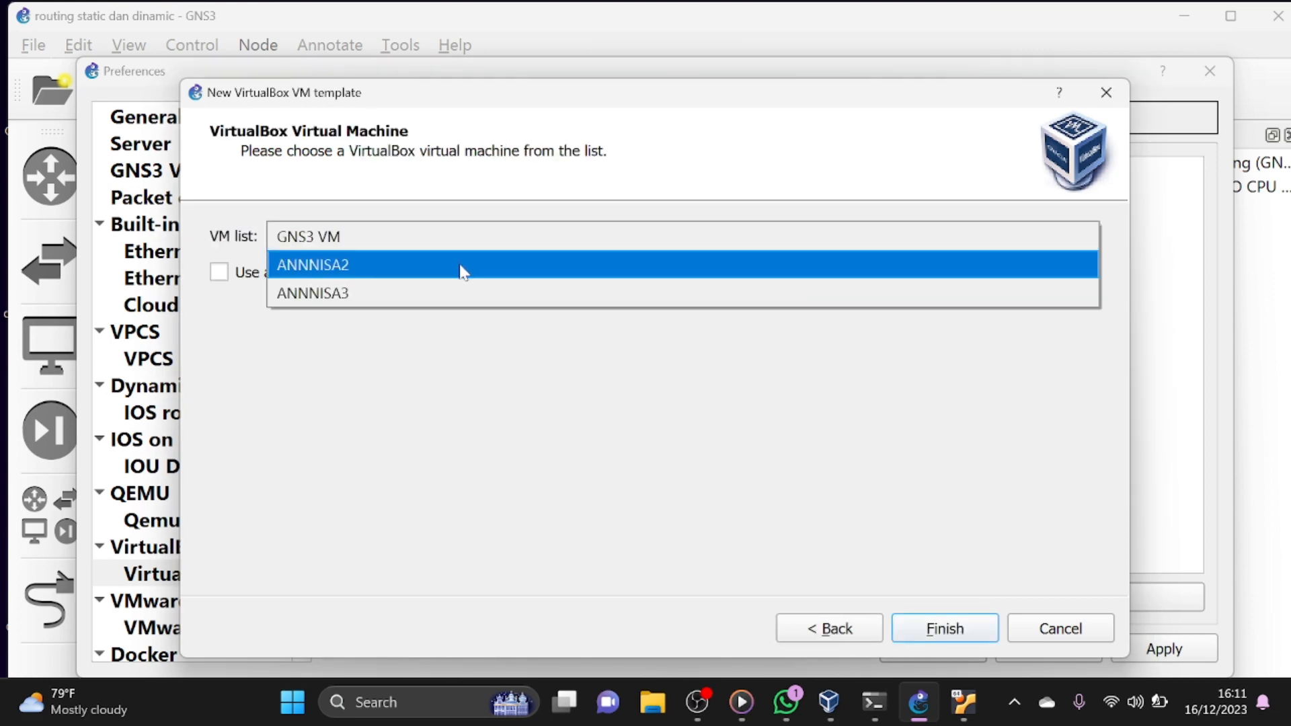
left_click(463, 264)
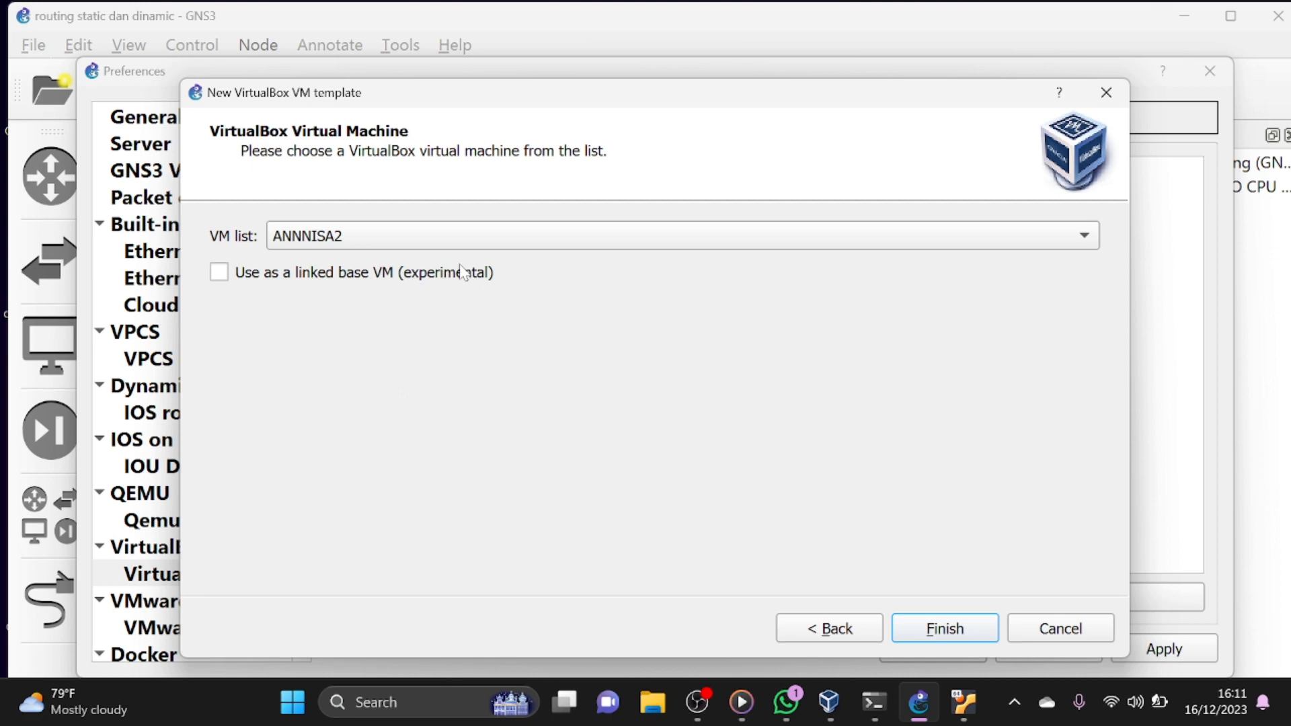
left_click(909, 635)
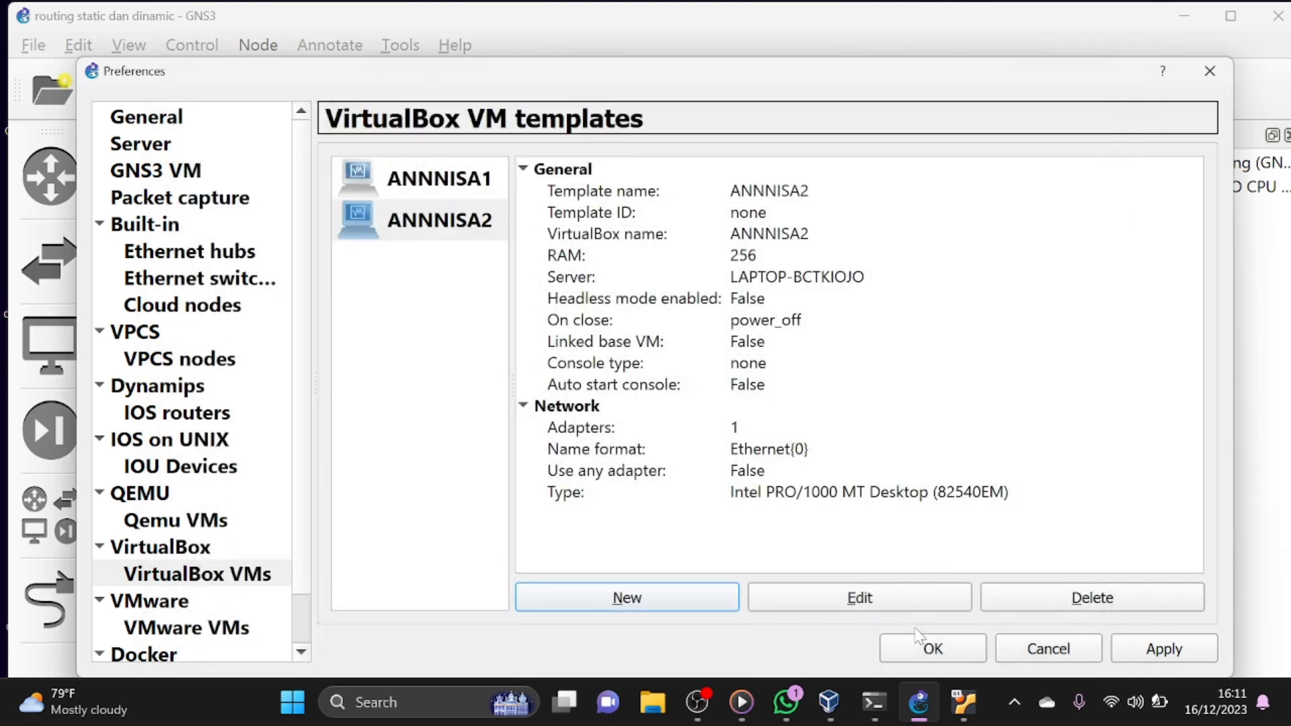
- Add another local VirtualBox VM template, using the MikroTik machine whose name ends in 3
left_click(688, 596)
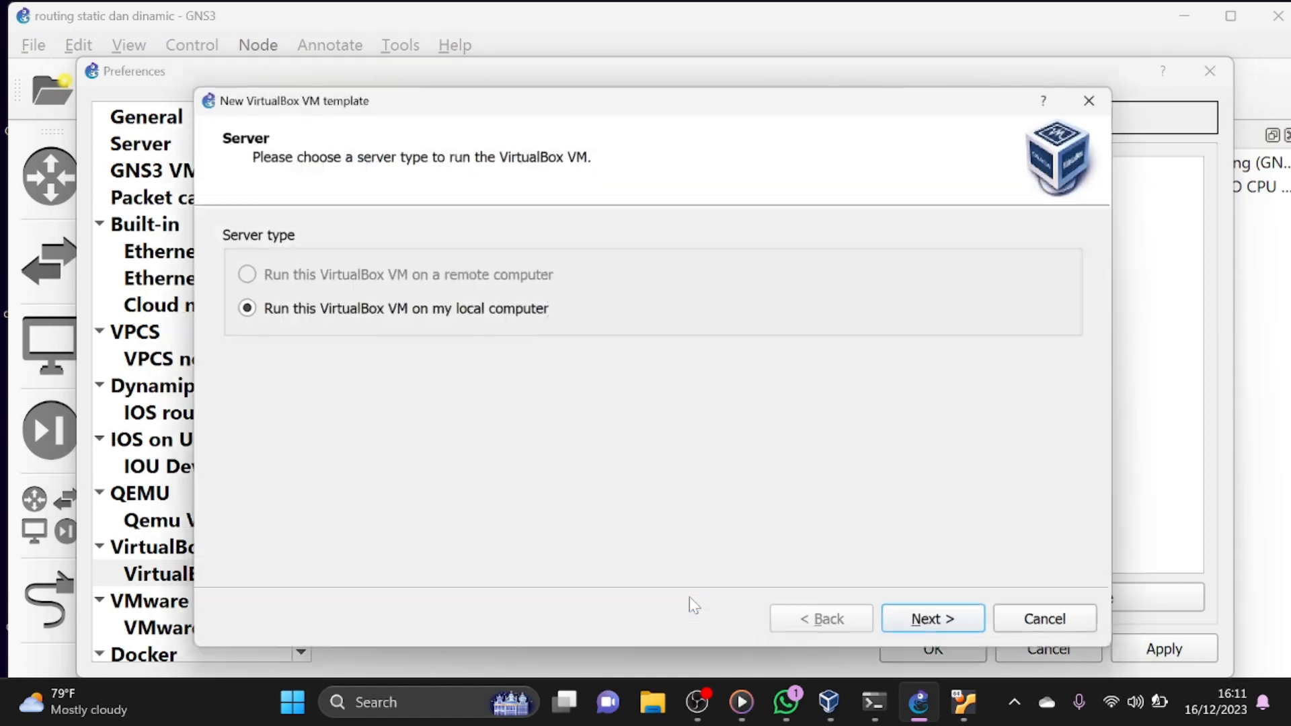
left_click(919, 631)
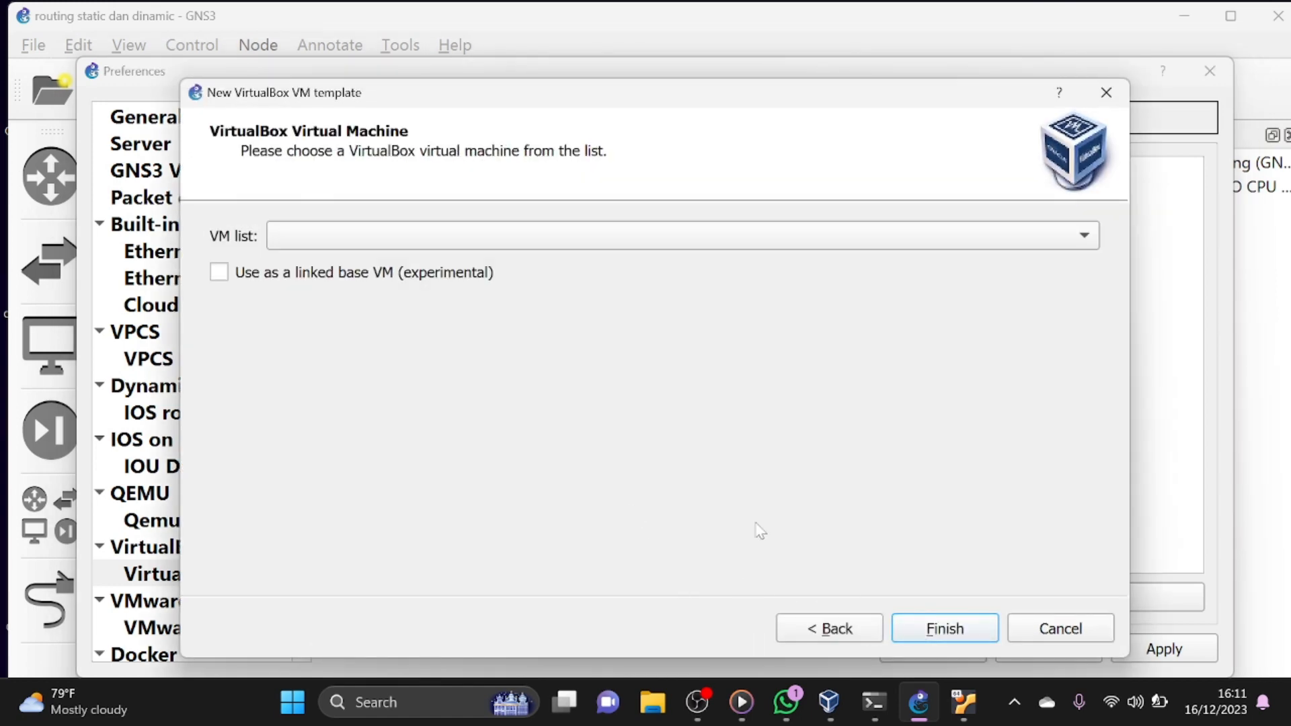
left_click(548, 239)
left_click(545, 269)
left_click(932, 632)
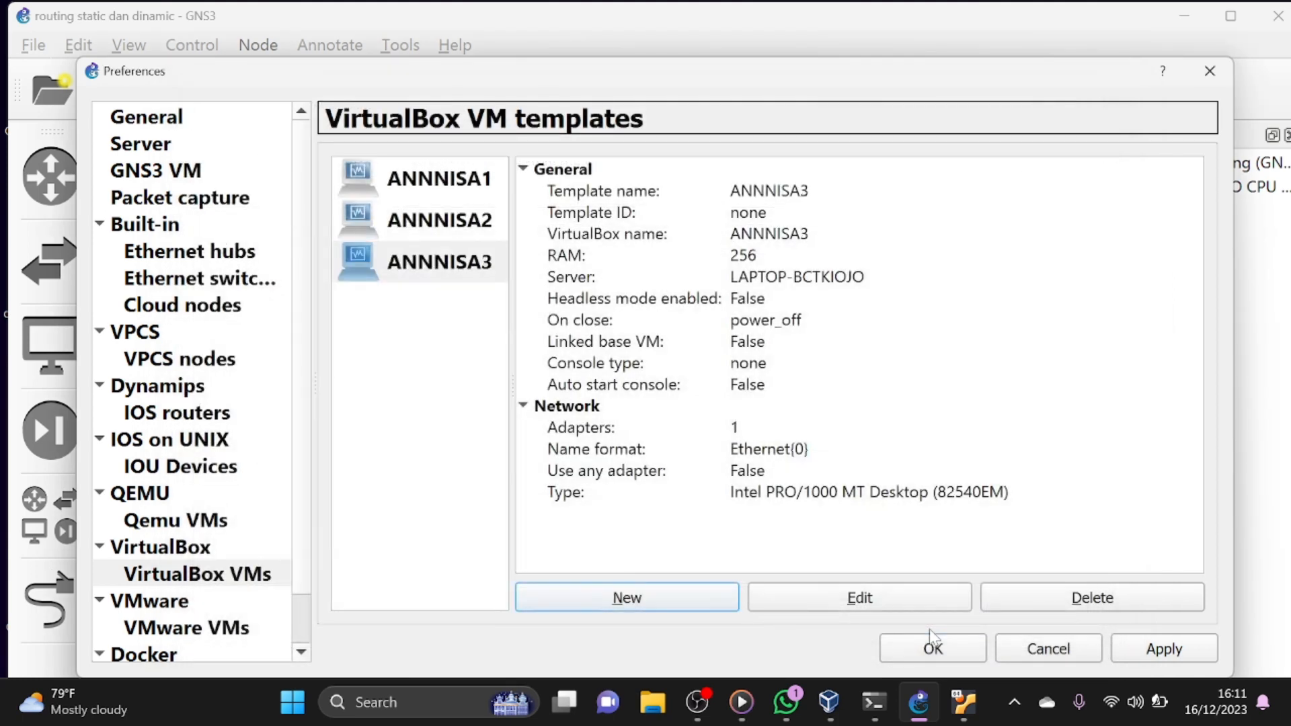
- Open the configuration of the template ending in 1 and set its network adapters to 8
left_click(473, 184)
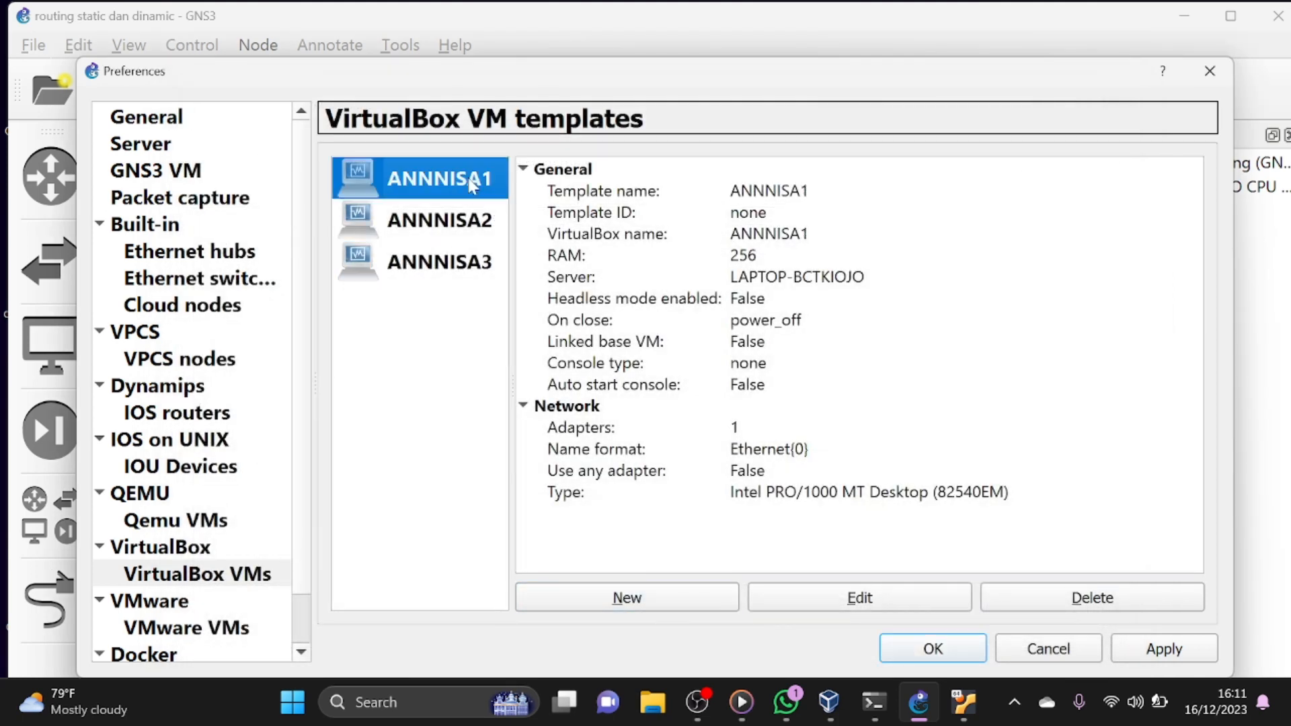
double_click(473, 184)
left_click(496, 168)
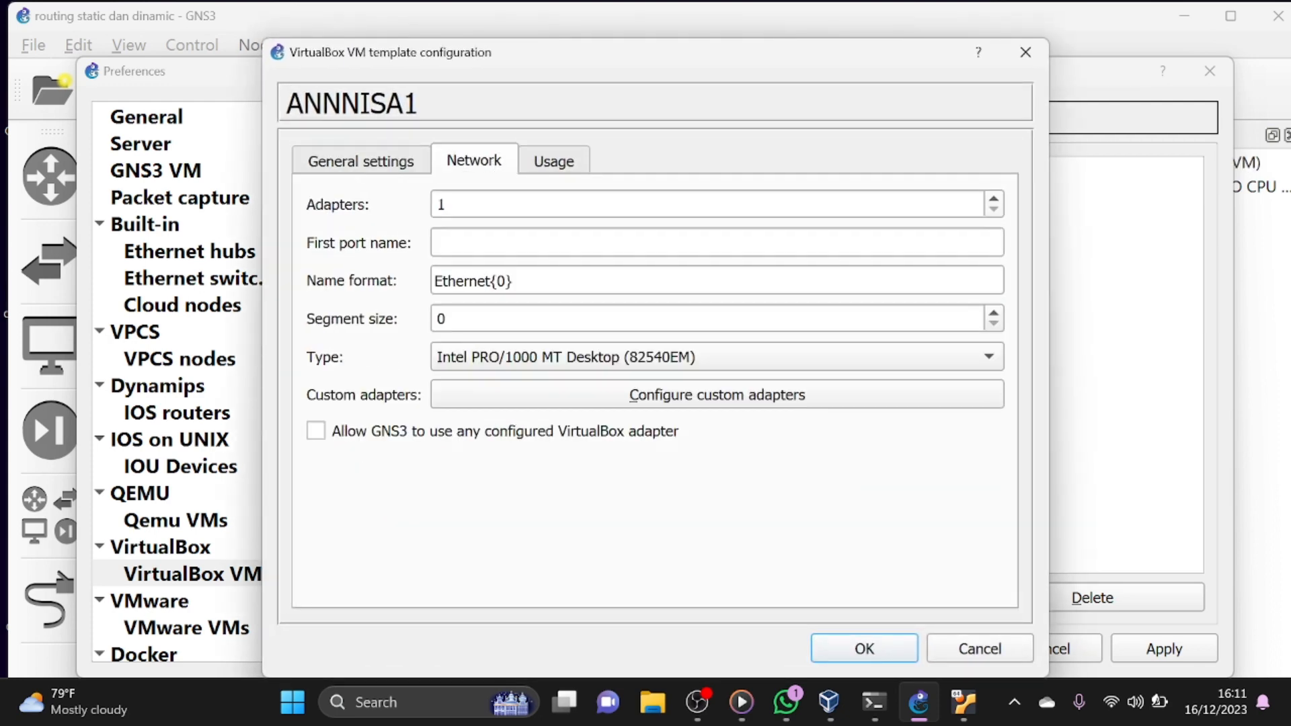
left_click(447, 205)
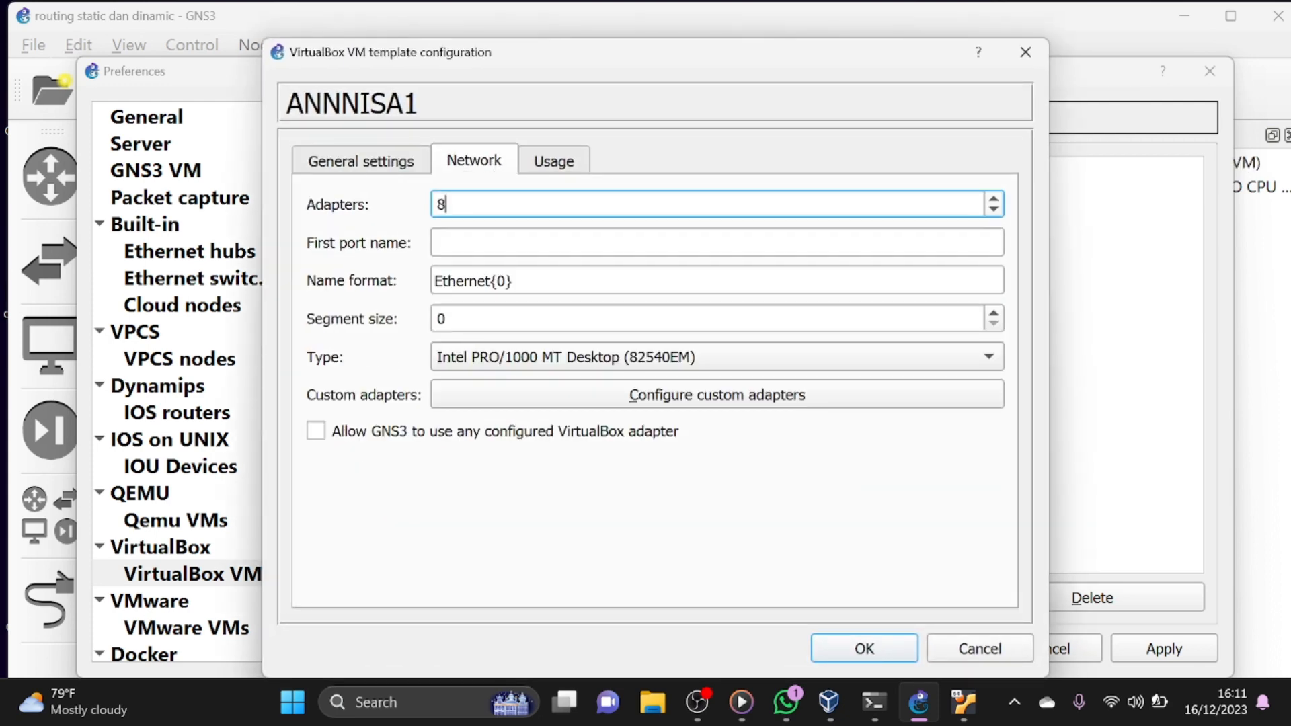
- Set the first template's category to Routers and its console type to telnet
left_click(394, 165)
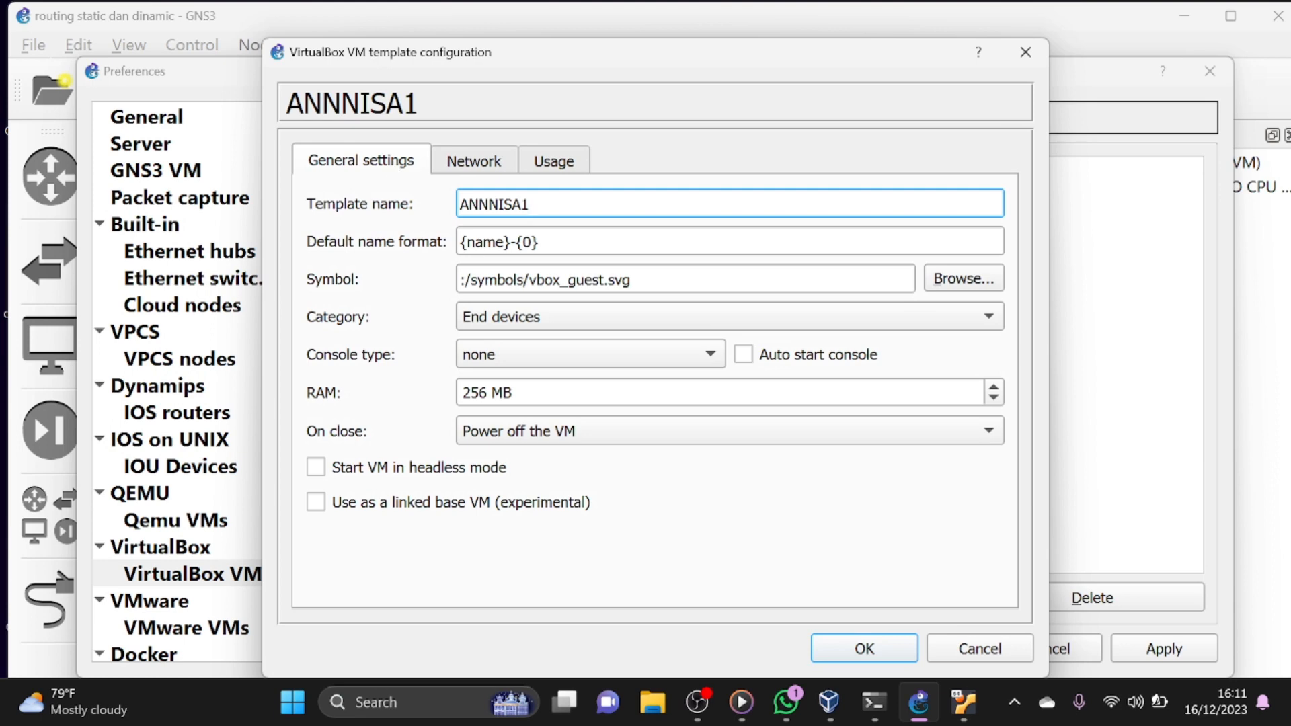
left_click(521, 317)
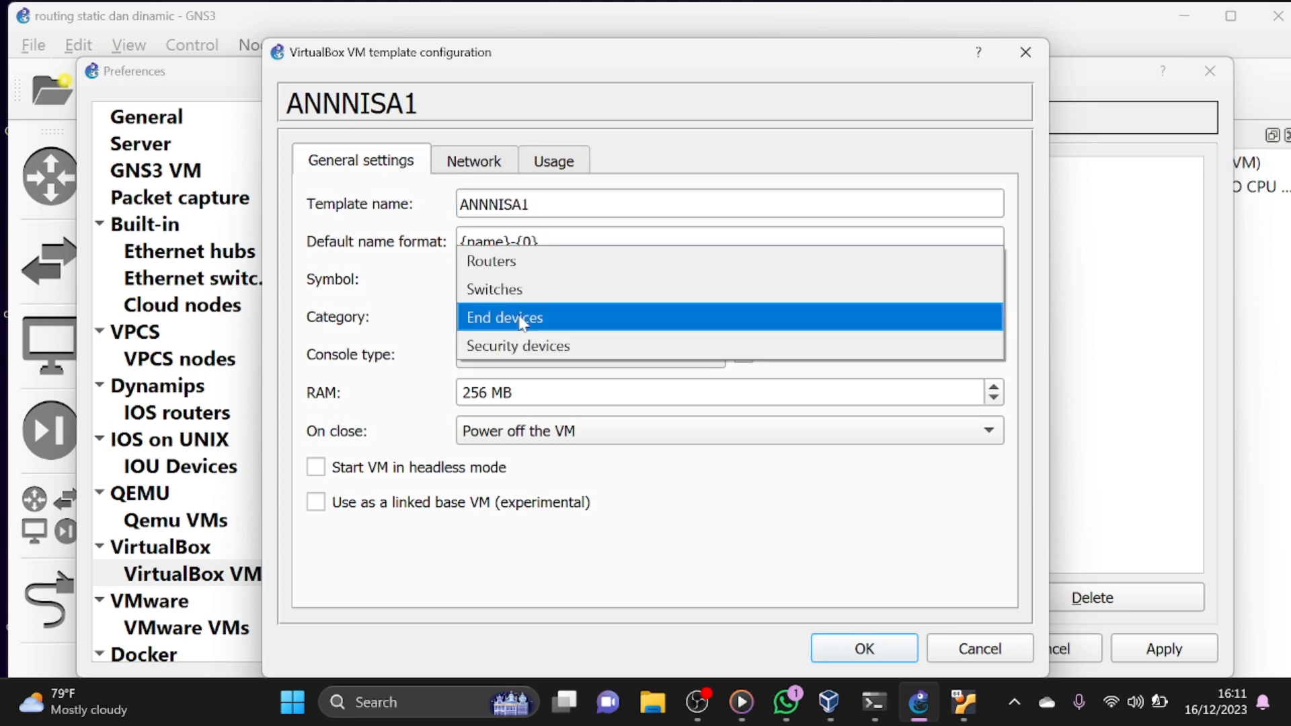
left_click(540, 269)
left_click(527, 355)
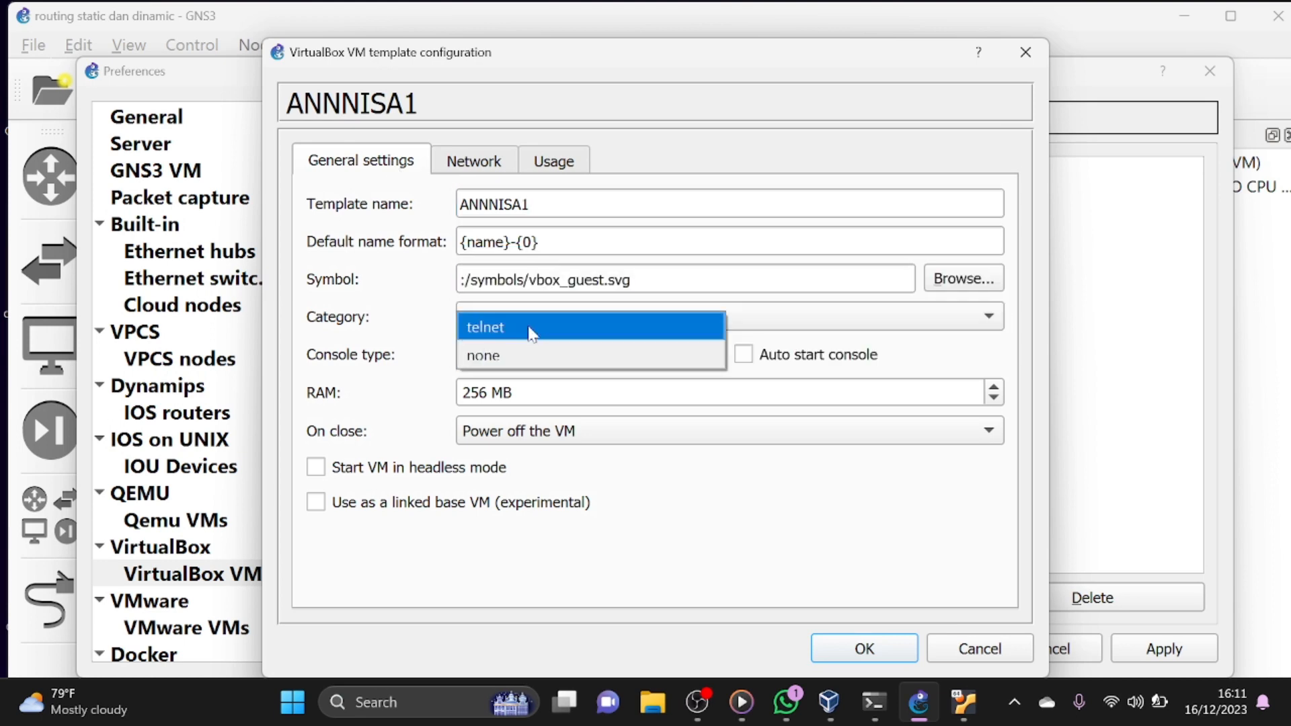
left_click(531, 330)
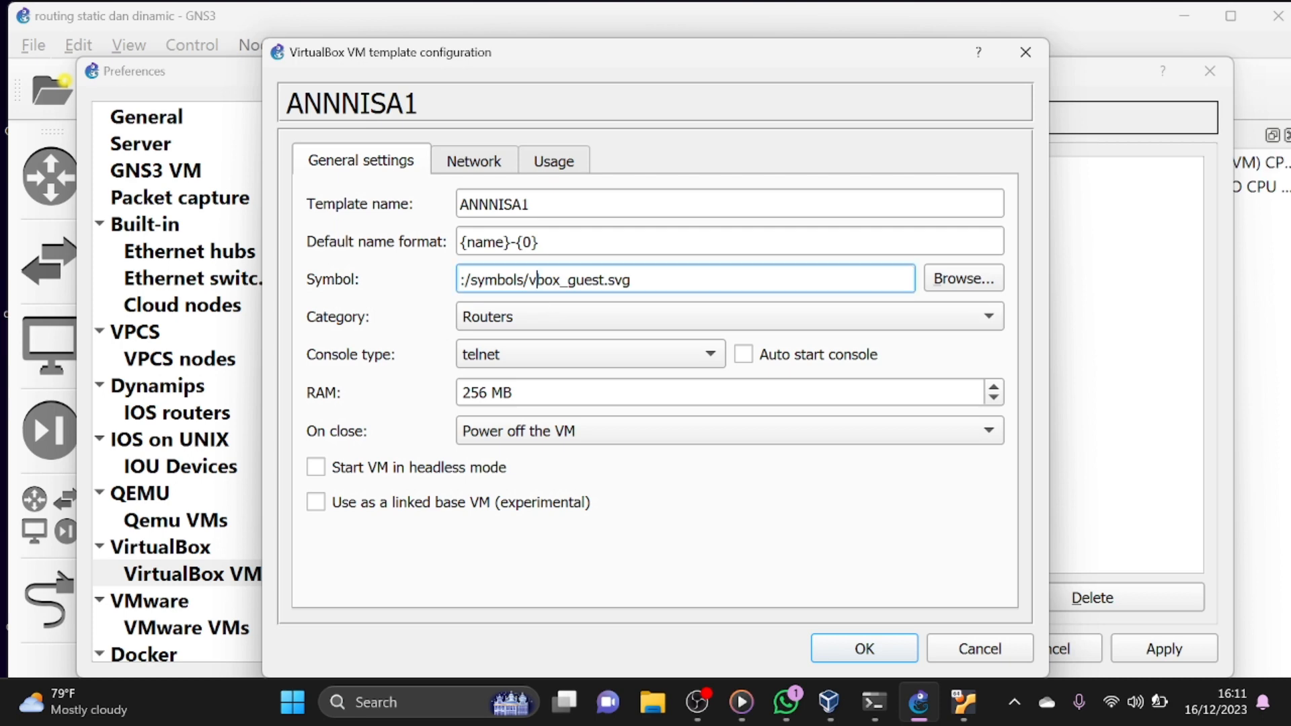
- Change the first template's symbol to :/symbols/router.svg, copy that path and save the template configuration
left_click_drag(536, 279, 594, 279)
key("BackSpace")
key("BackSpace")
type("router")
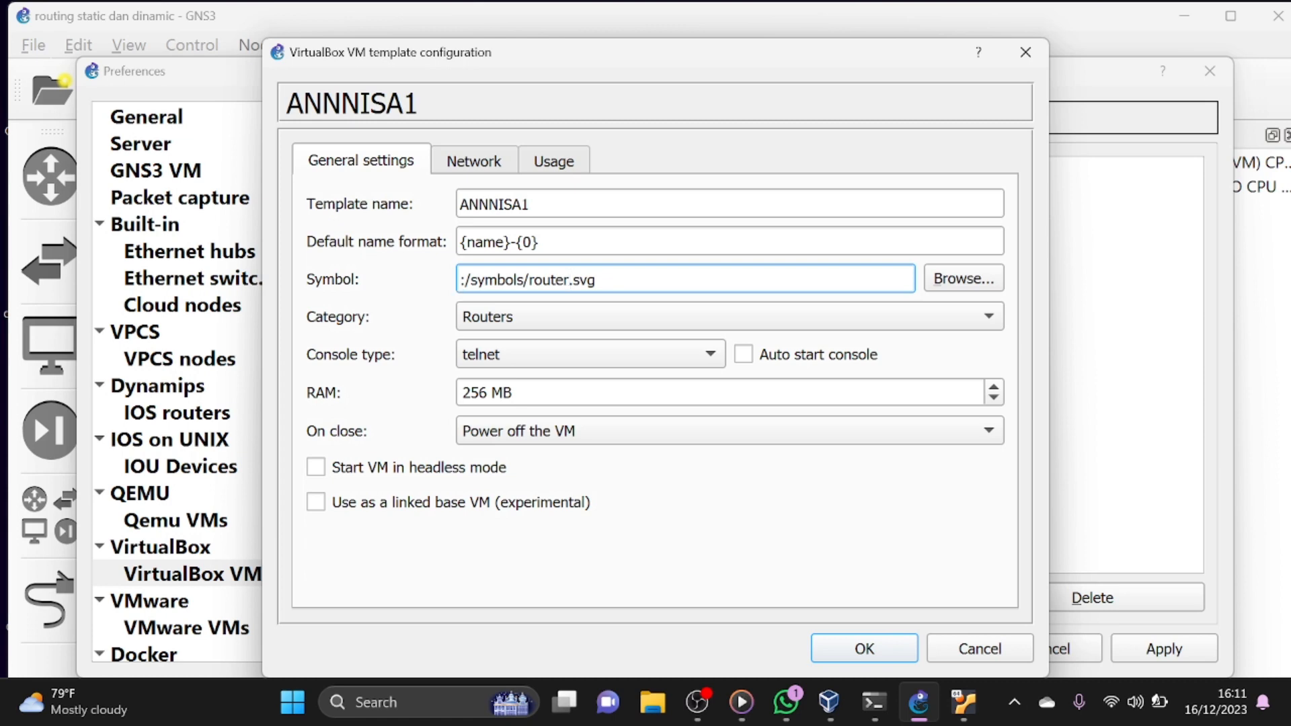
key("ctrl+a")
key("ctrl+c")
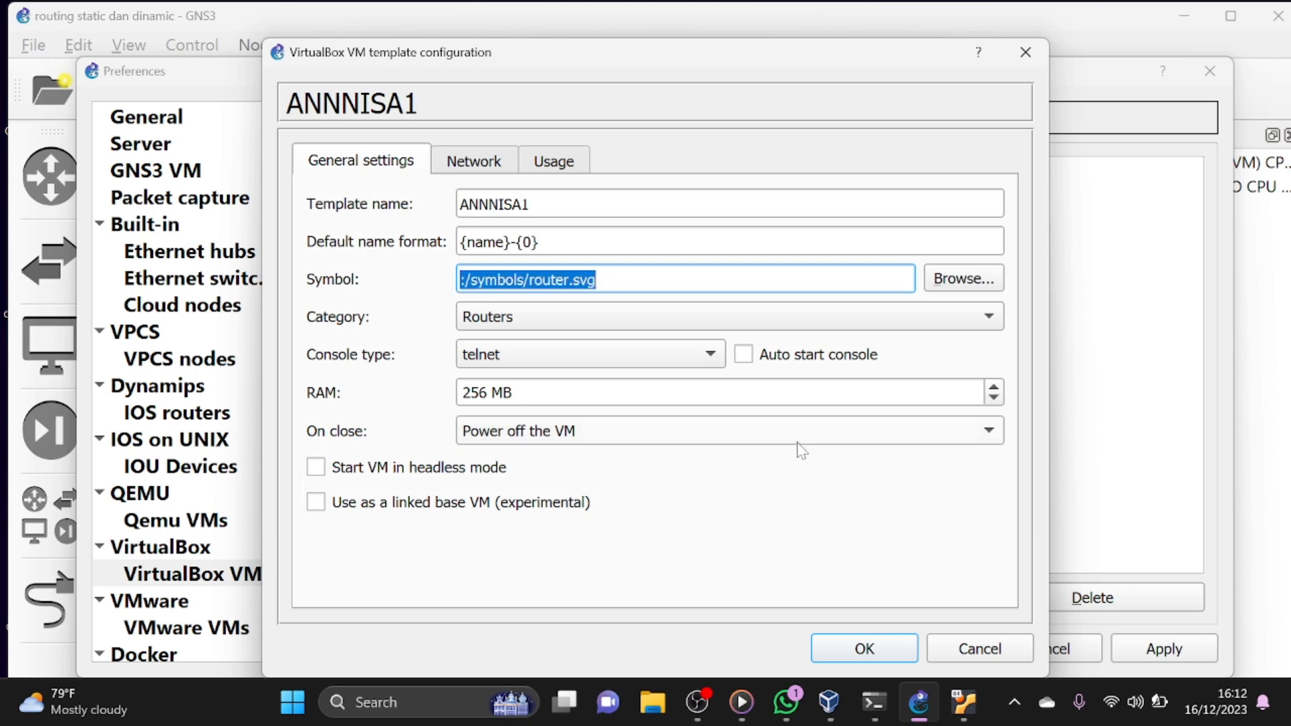
left_click(872, 643)
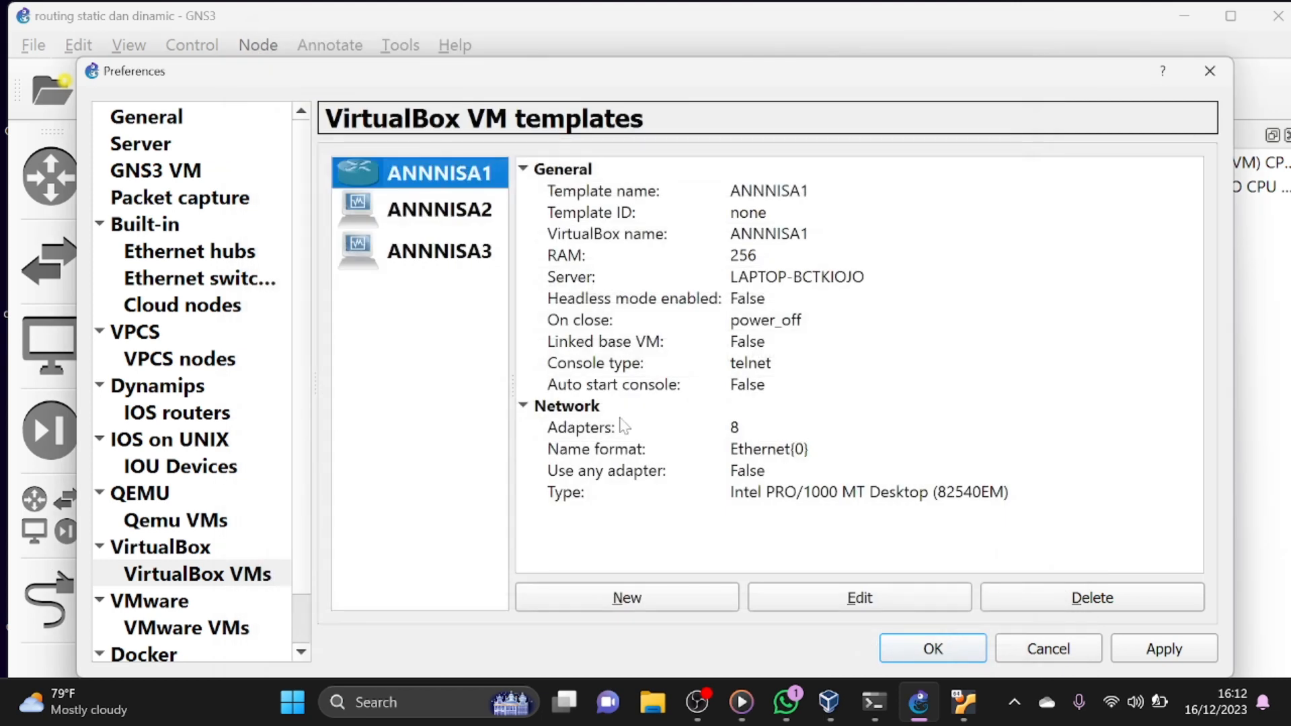
- Open the configuration of the template ending in 2 and set its network adapters to 8
double_click(470, 214)
left_click(483, 168)
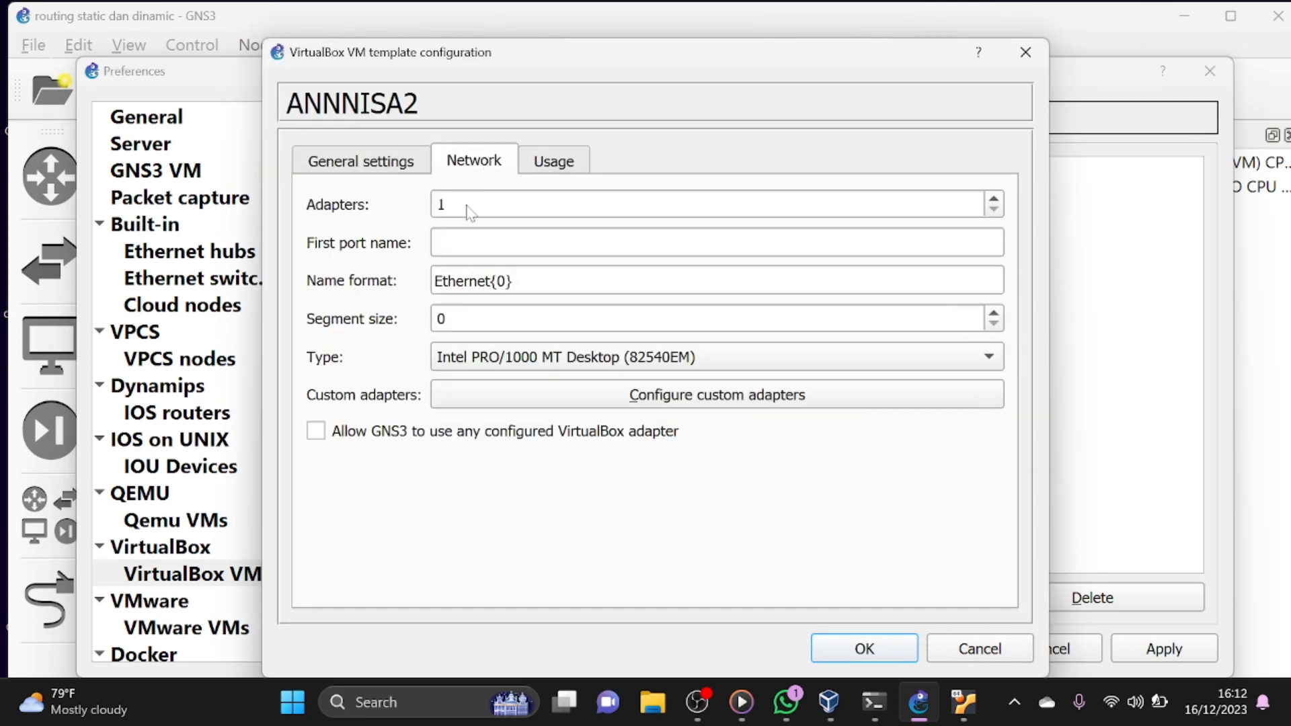
left_click(471, 210)
key("BackSpace")
type("8")
- Set the second template's category to Routers and its console type to telnet
left_click(361, 161)
left_click(522, 316)
left_click(534, 265)
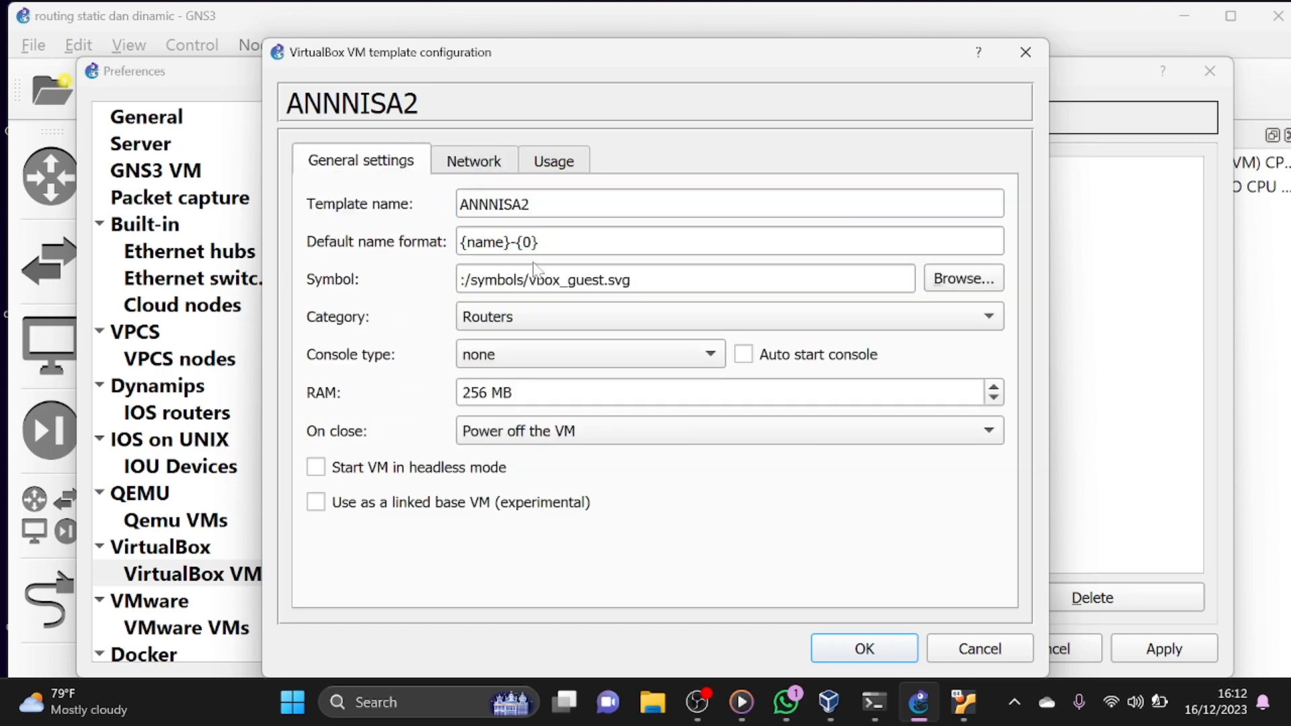
left_click(533, 354)
left_click(535, 323)
left_click(546, 317)
left_click(536, 317)
- Replace the second template's symbol with the copied path :/symbols/router.svg and save the template configuration
left_click(605, 279)
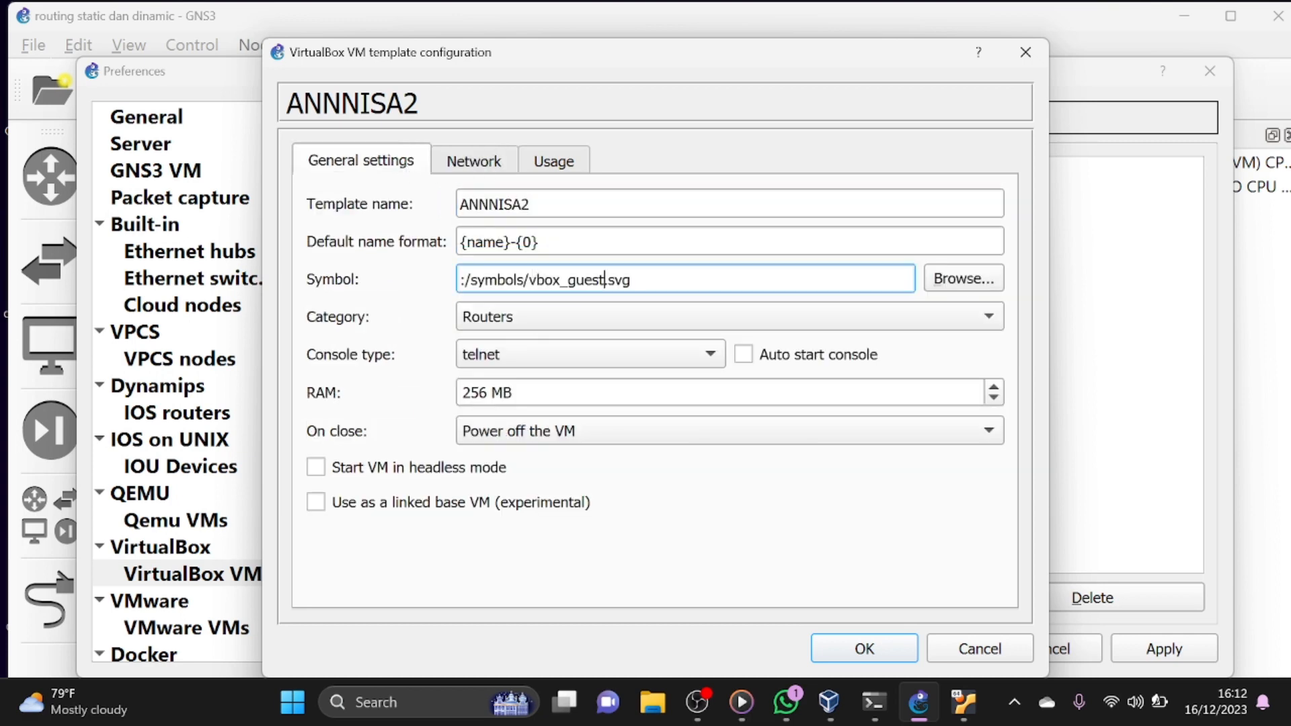
double_click(642, 280)
left_click(642, 280)
key("ctrl+a")
key("BackSpace")
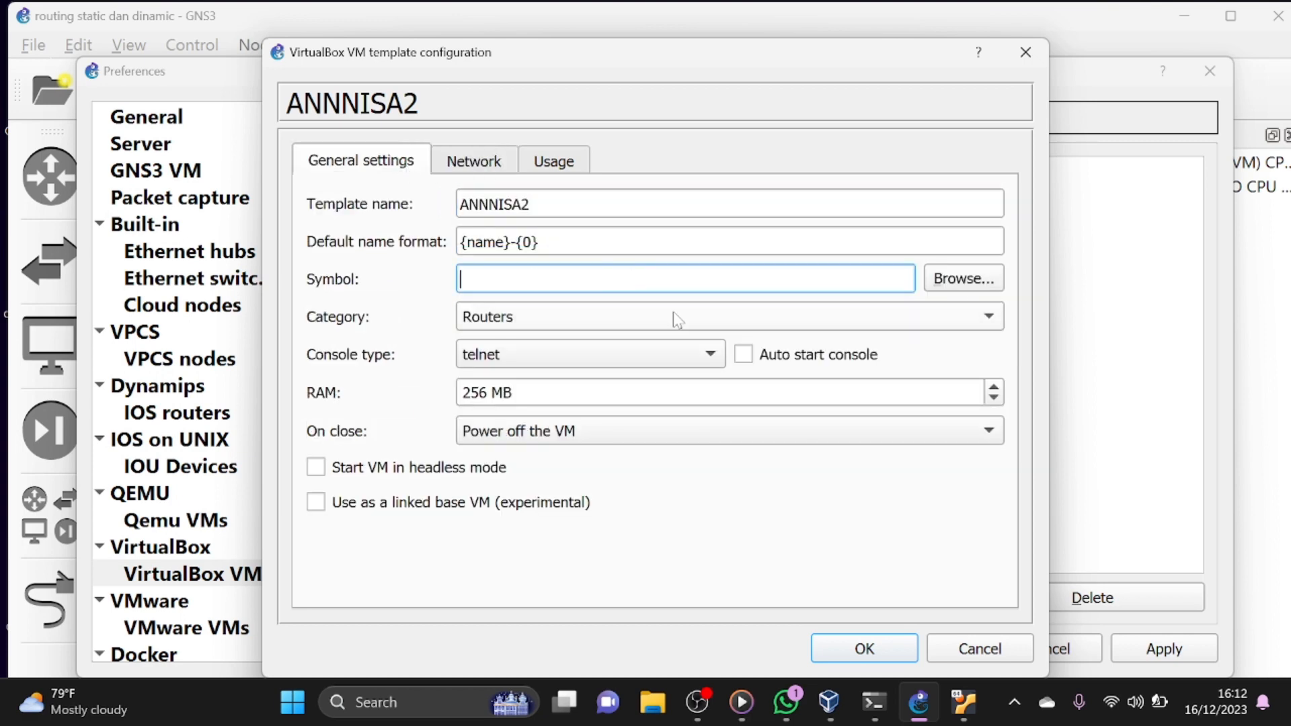
key("ctrl+v")
left_click(868, 655)
- Open the configuration of the template ending in 3 and set its network adapters to 8
double_click(432, 236)
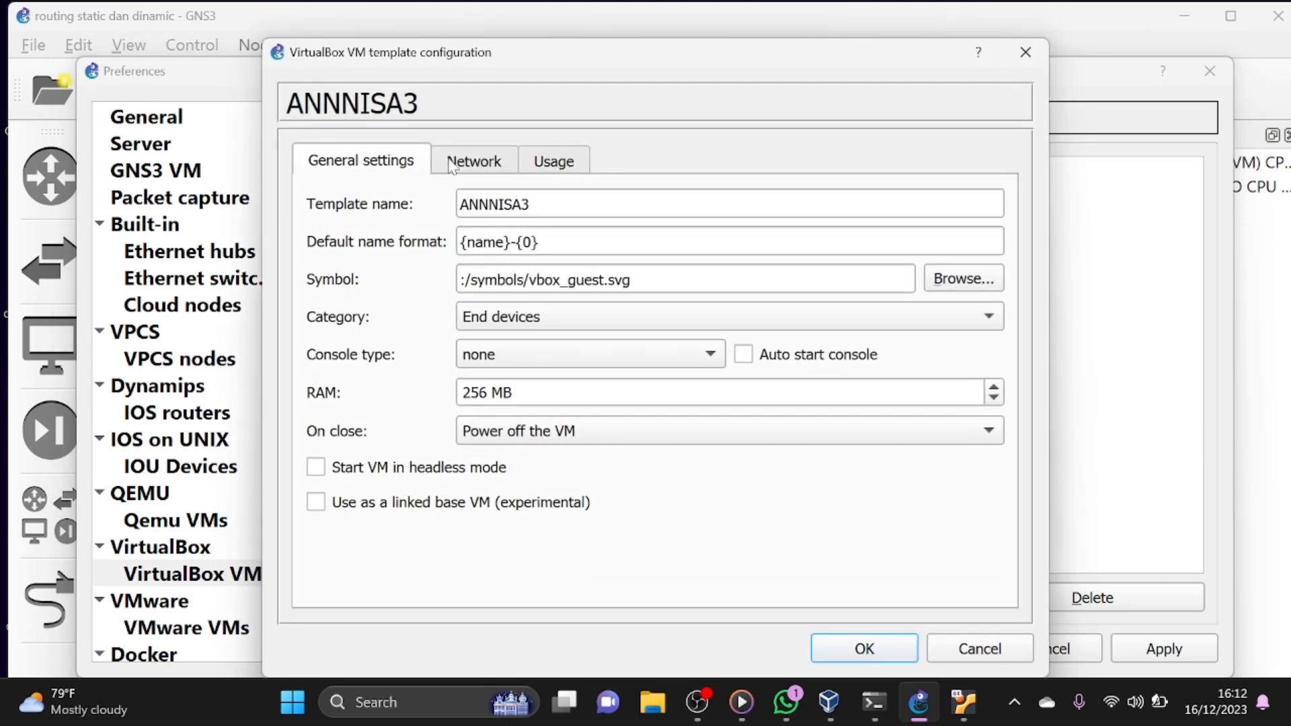
left_click(452, 161)
left_click(463, 205)
key("BackSpace")
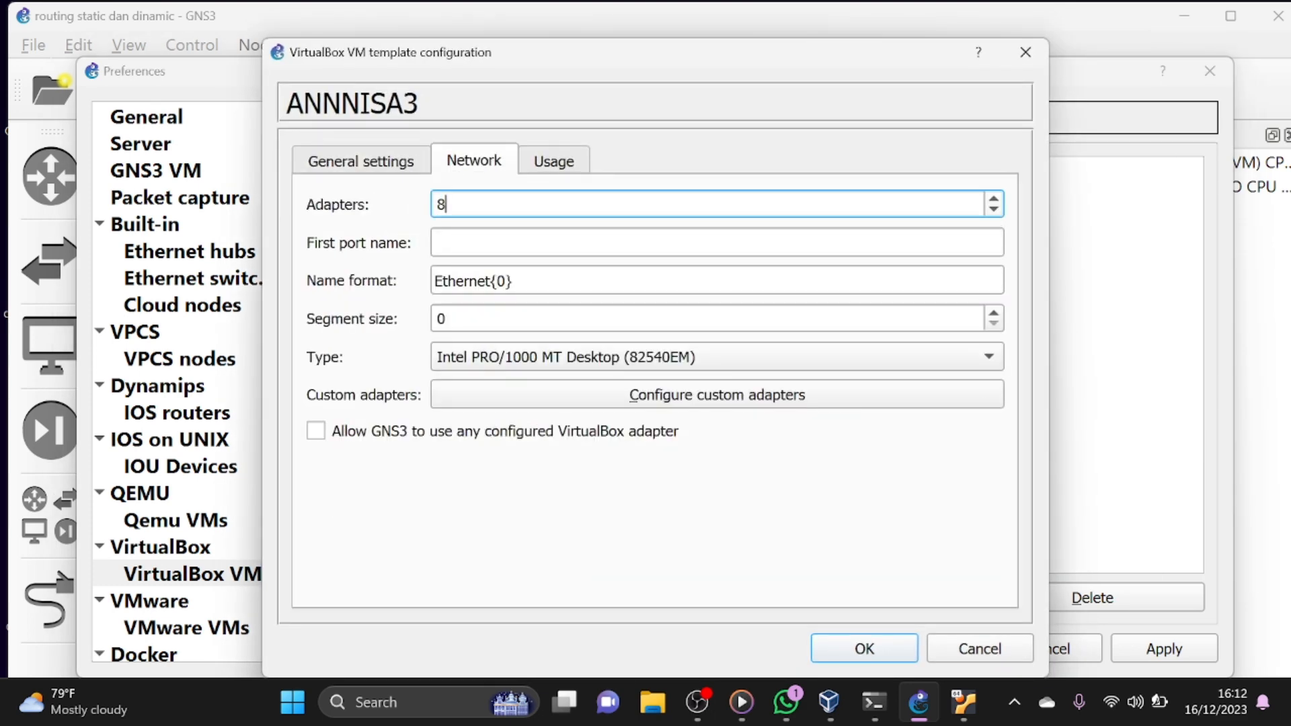
- Set the third template's category to Routers and its console type to telnet
left_click(403, 162)
left_click(527, 317)
left_click(545, 264)
left_click(541, 354)
left_click(541, 324)
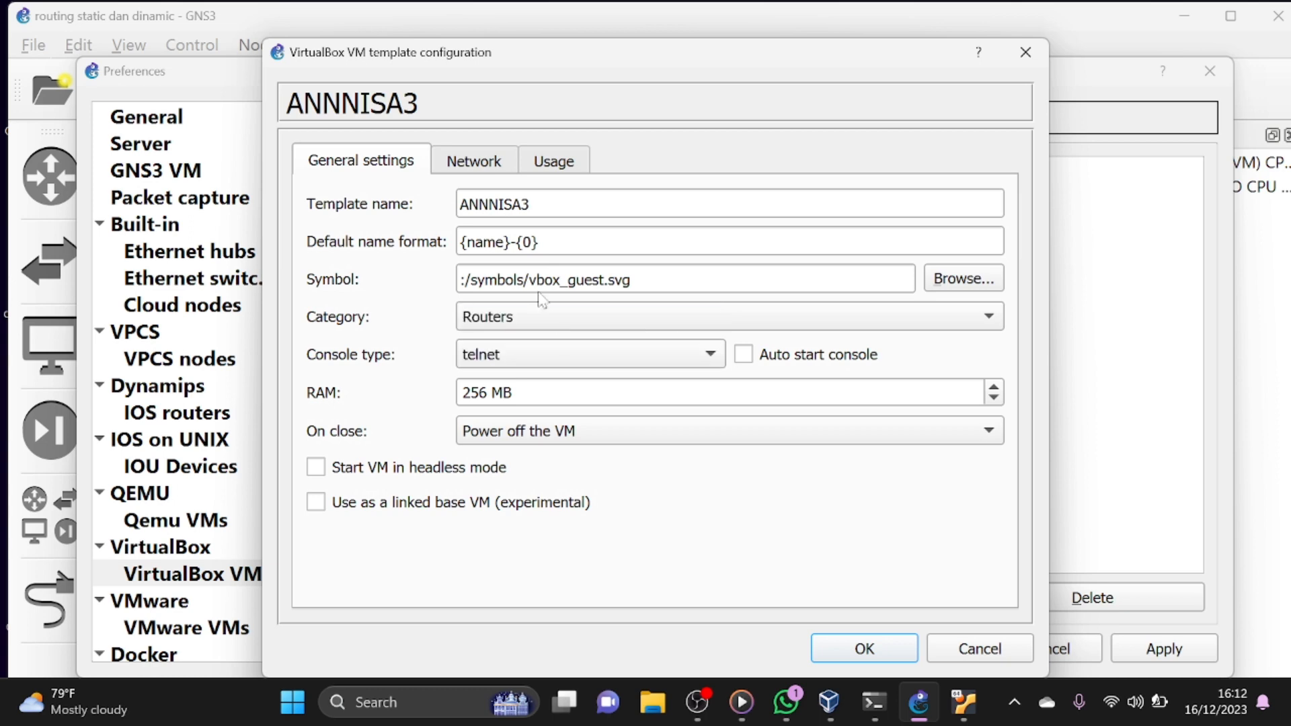
- Replace the third template's symbol with the copied path :/symbols/router.svg, then save the template and the preferences
left_click(632, 279)
key("ctrl+a")
key("BackSpace")
type(":/symbols/router.svg")
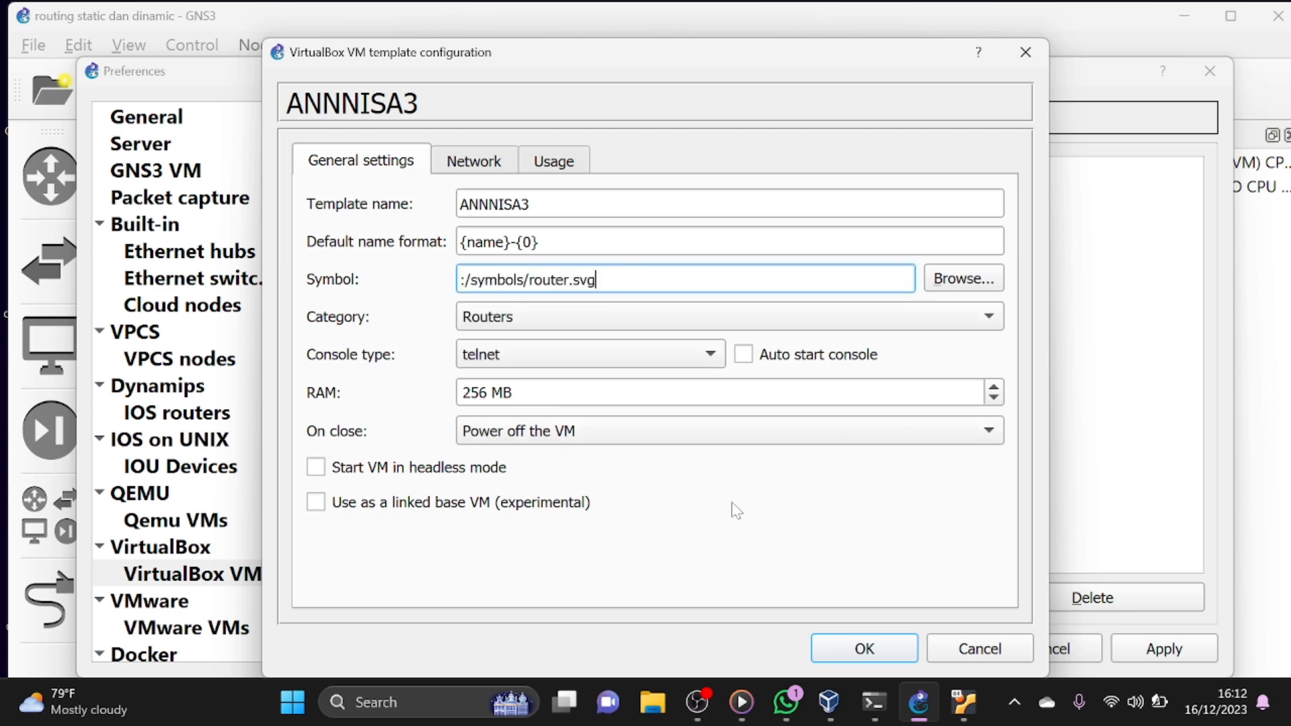
left_click(836, 651)
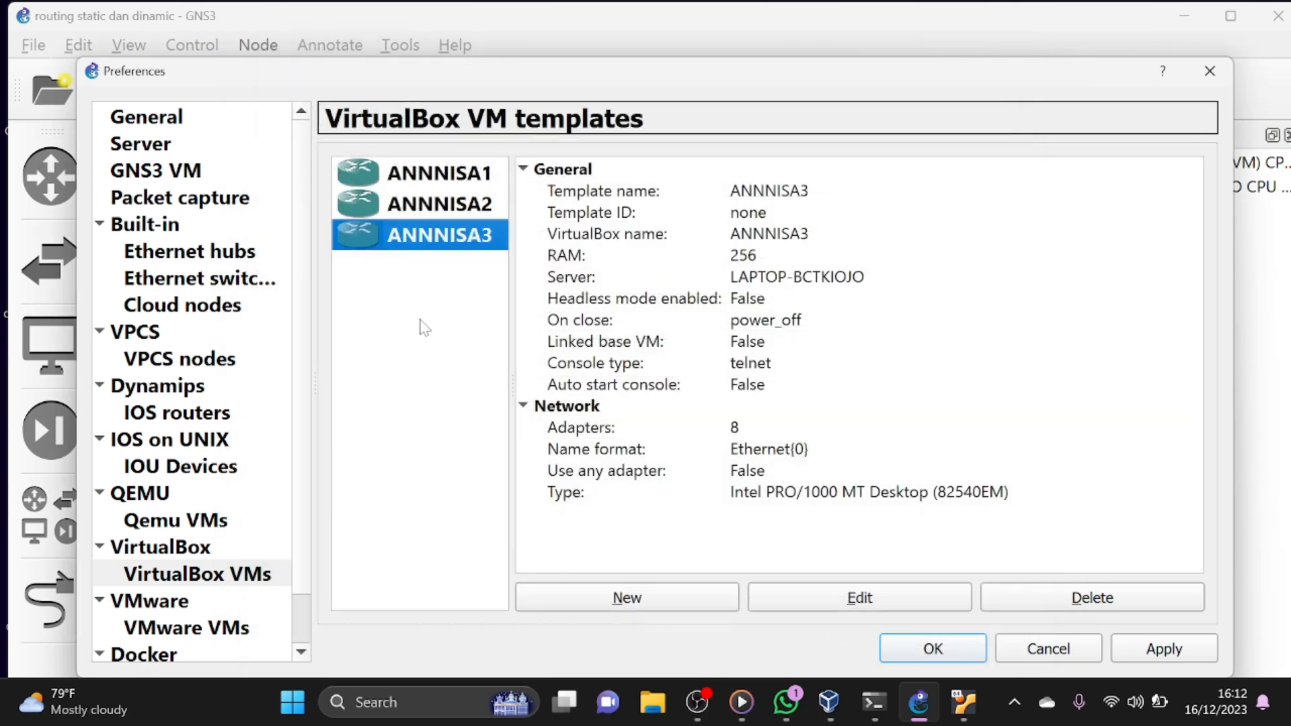
left_click(903, 655)
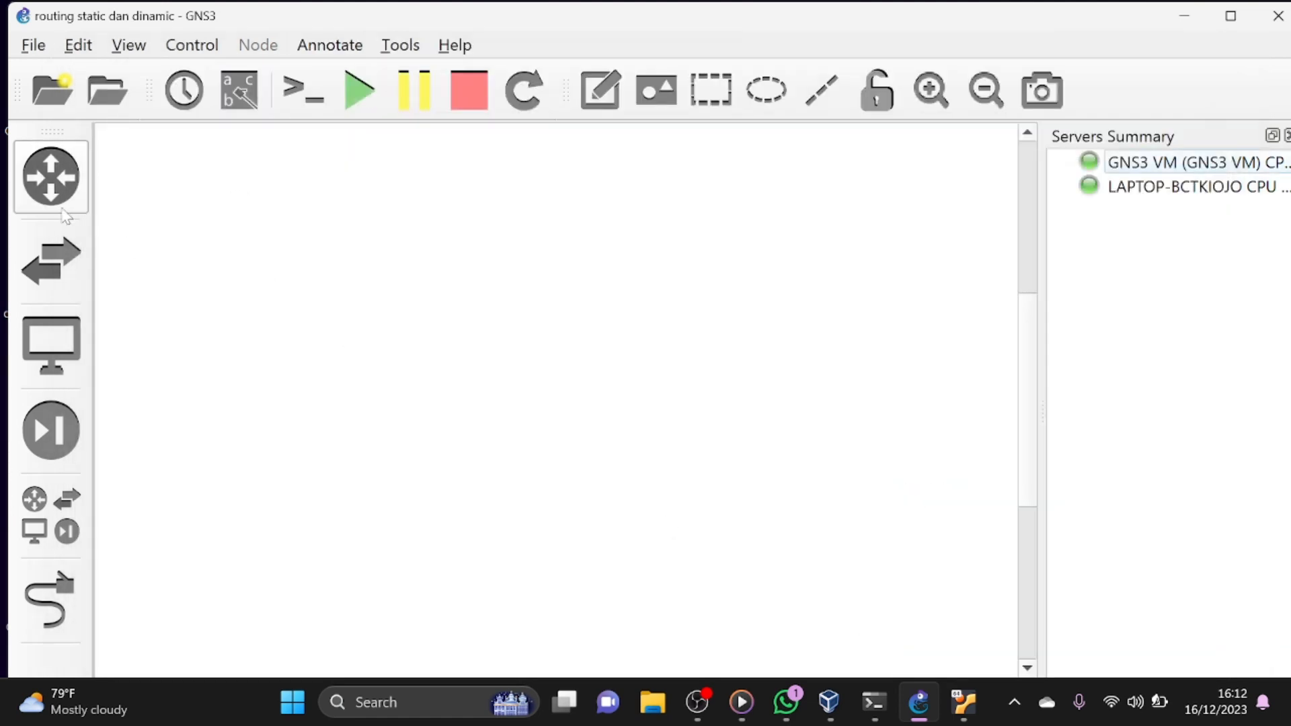
- Place one node of each of the three MikroTik router templates in a row across the empty workspace
left_click(52, 178)
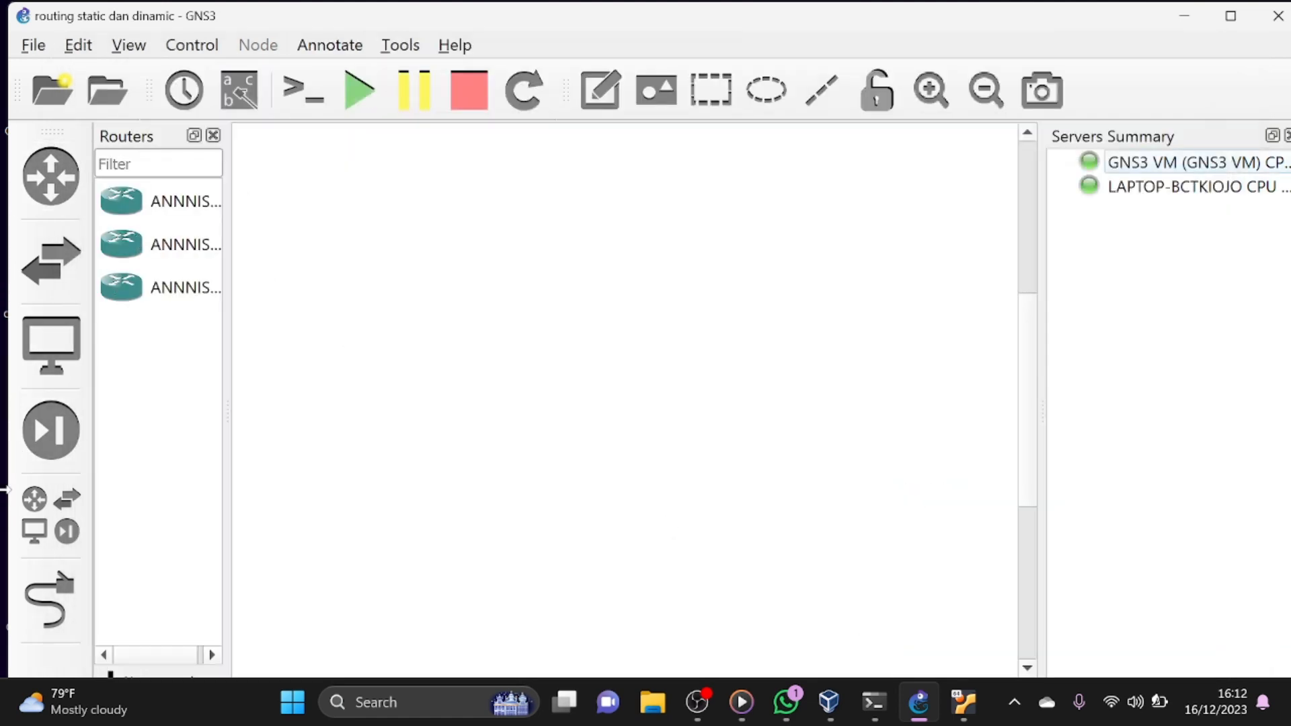
left_click(50, 515)
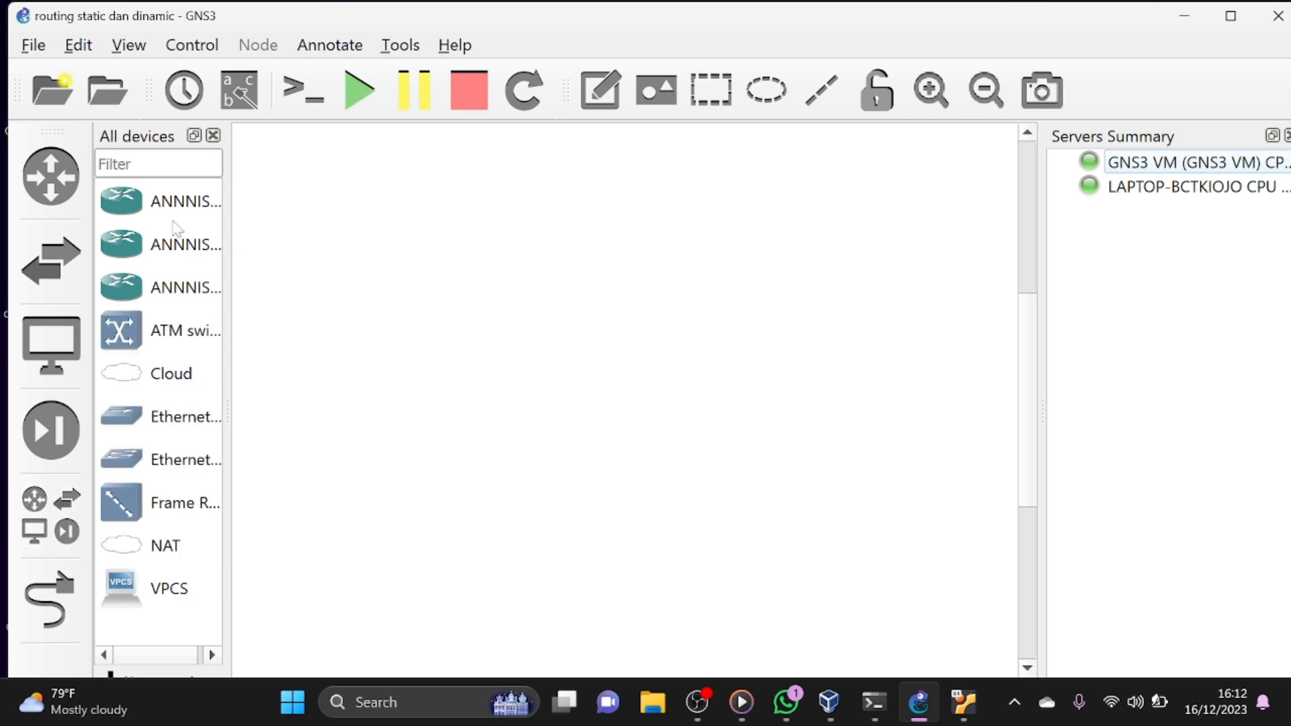
left_click_drag(168, 209, 377, 242)
left_click_drag(155, 246, 671, 286)
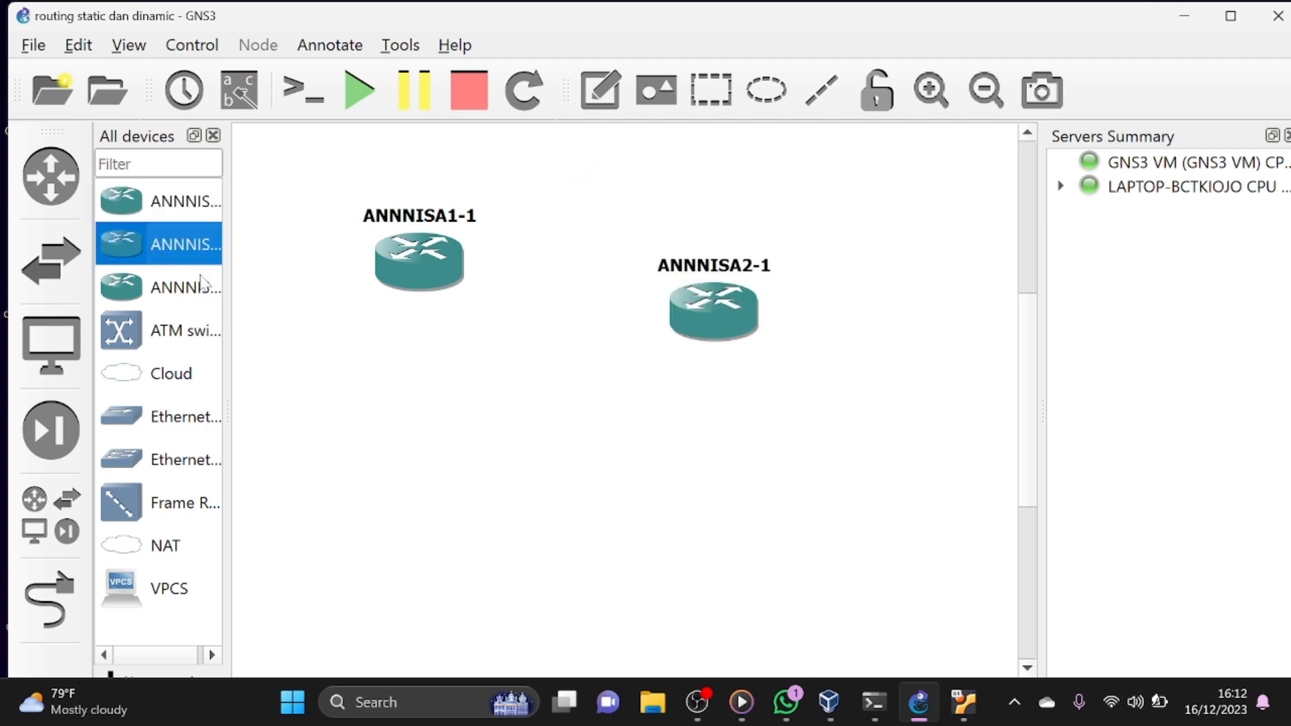
left_click_drag(200, 286, 1005, 287)
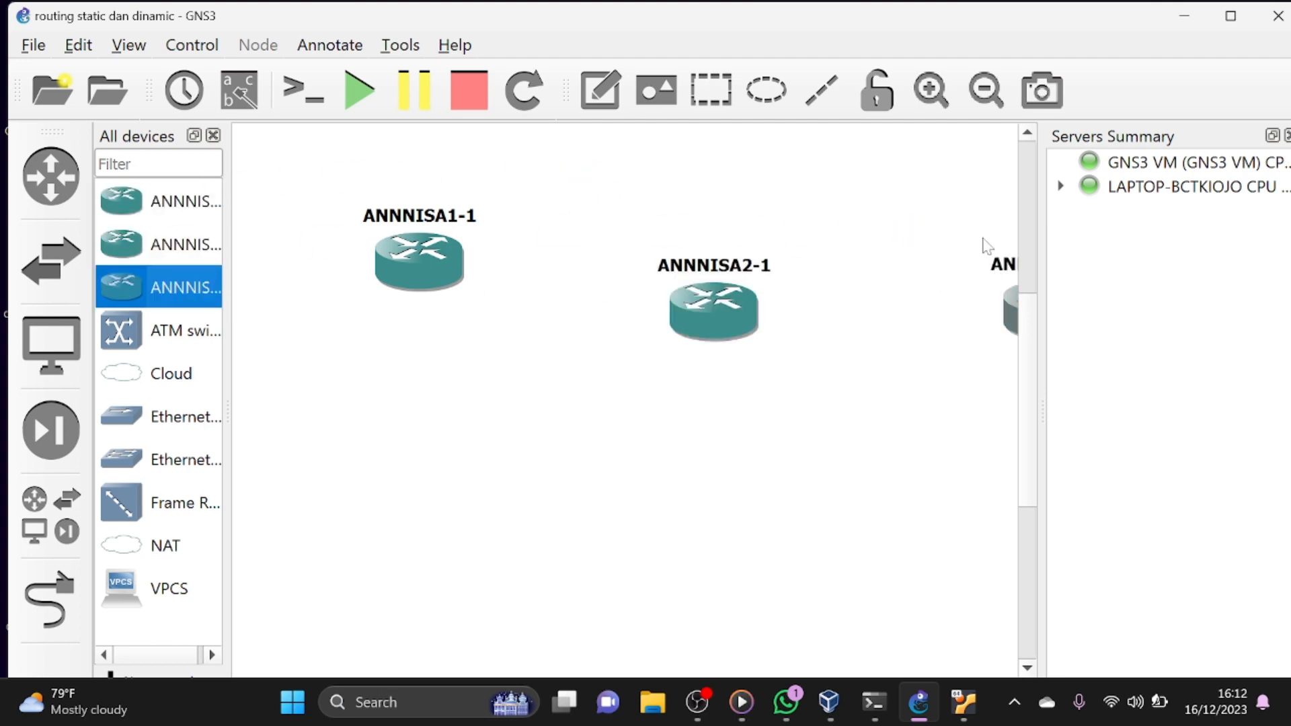
- Zoom out the workspace and arrange the three router nodes in a widely spaced, roughly level row
left_click(984, 95)
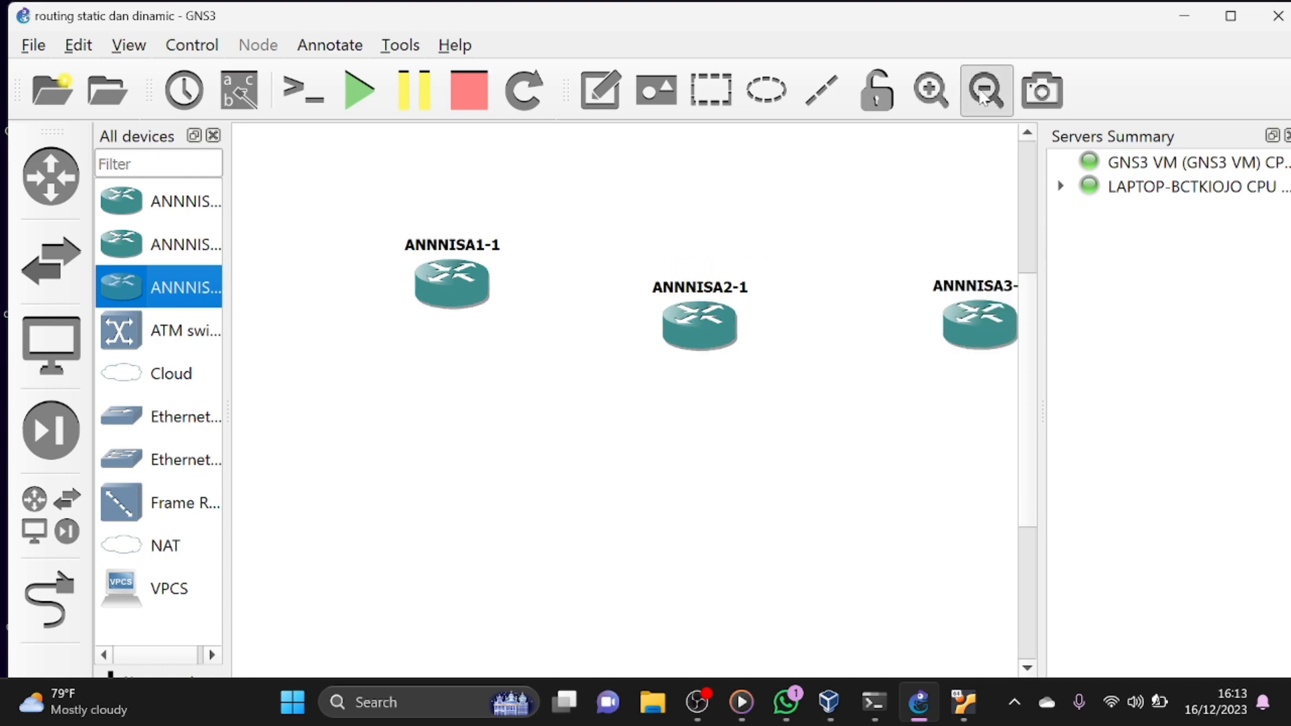
left_click(985, 94)
left_click(395, 303)
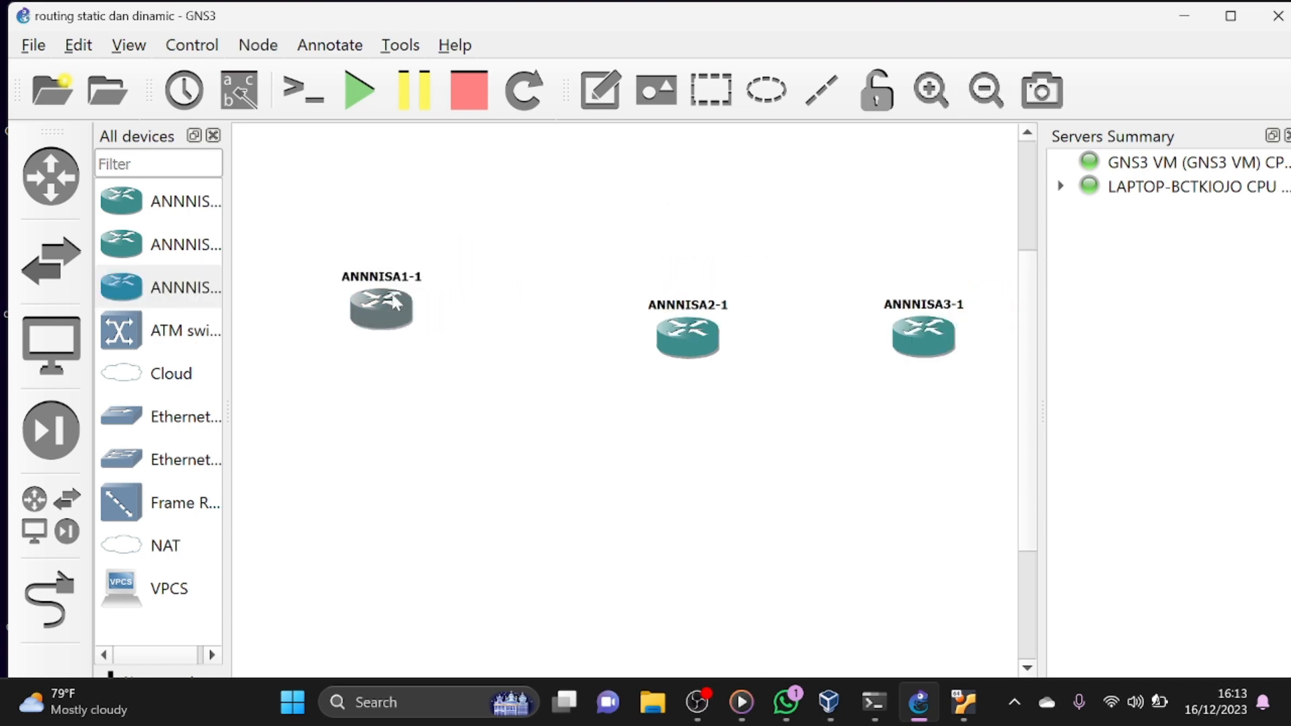
left_click_drag(395, 303, 366, 307)
left_click(984, 89)
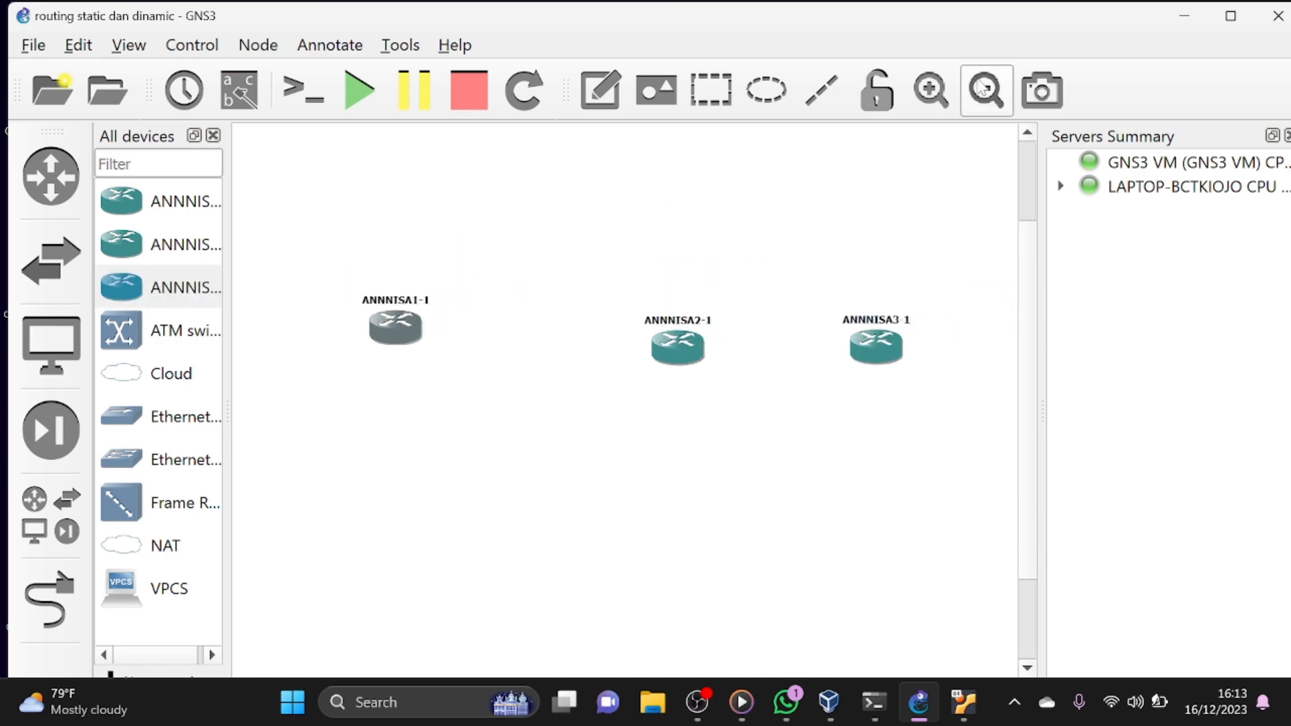
left_click_drag(666, 346, 629, 345)
left_click_drag(876, 347, 876, 327)
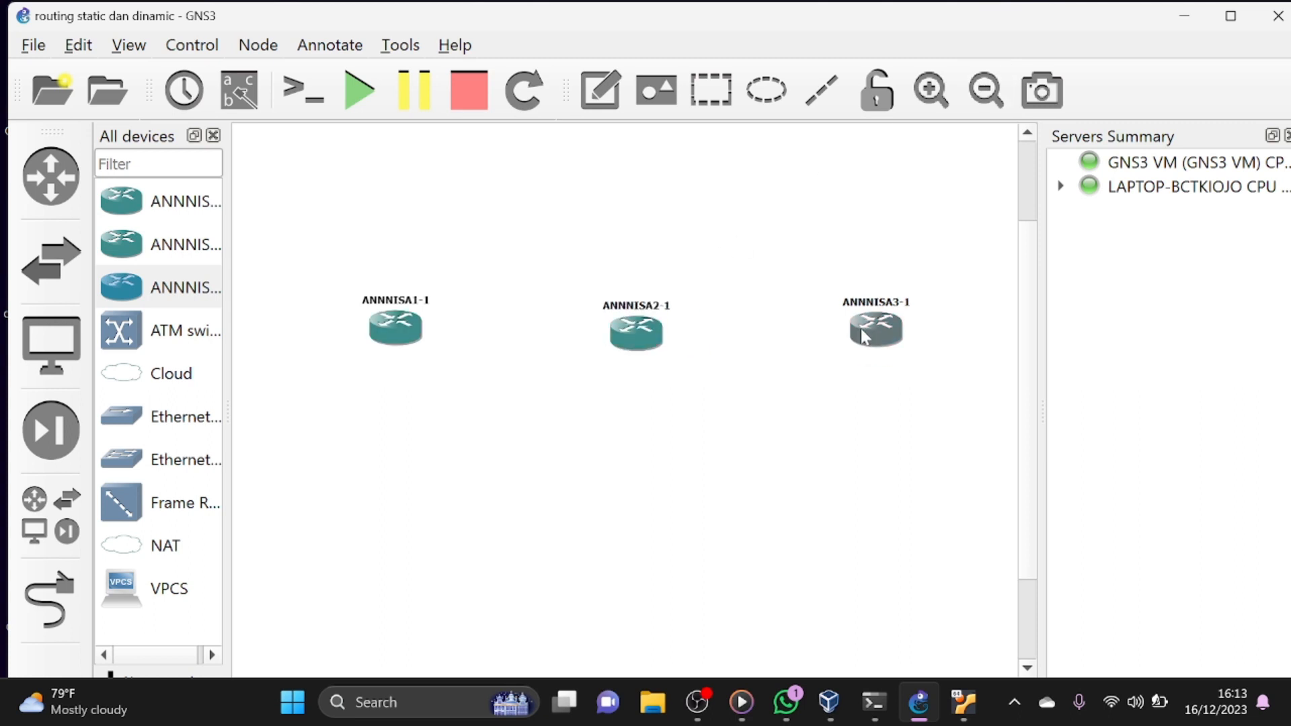
left_click_drag(396, 328, 312, 328)
left_click_drag(614, 337, 580, 340)
left_click_drag(887, 330, 893, 346)
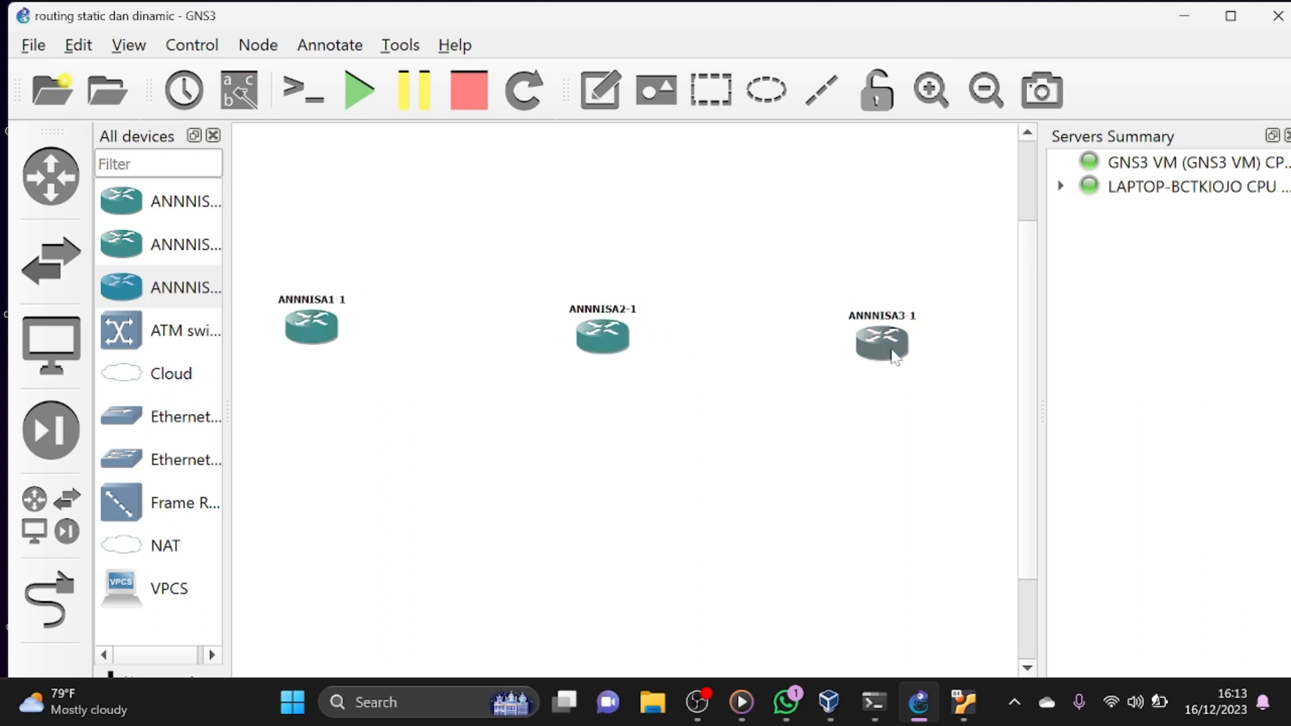
left_click(538, 467)
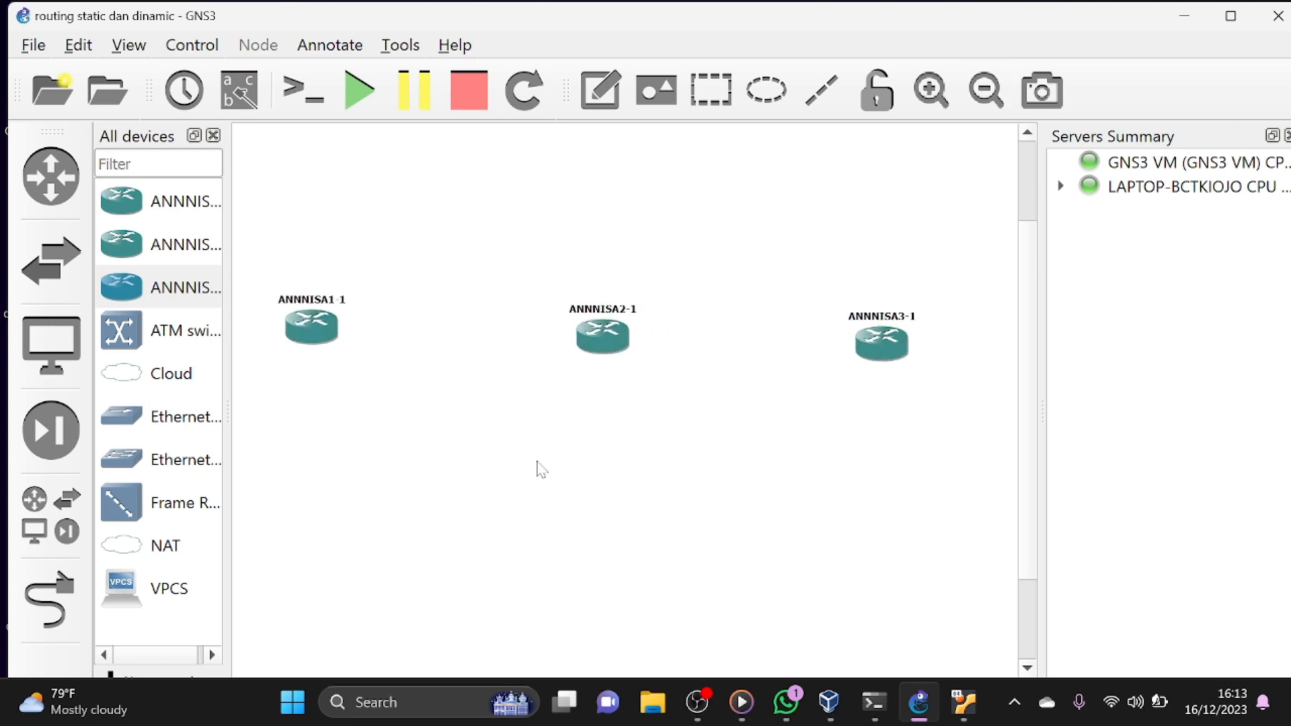
- Add a VPCS node hosted on the GNS3 VM server and position it directly below the first router
left_click(176, 606)
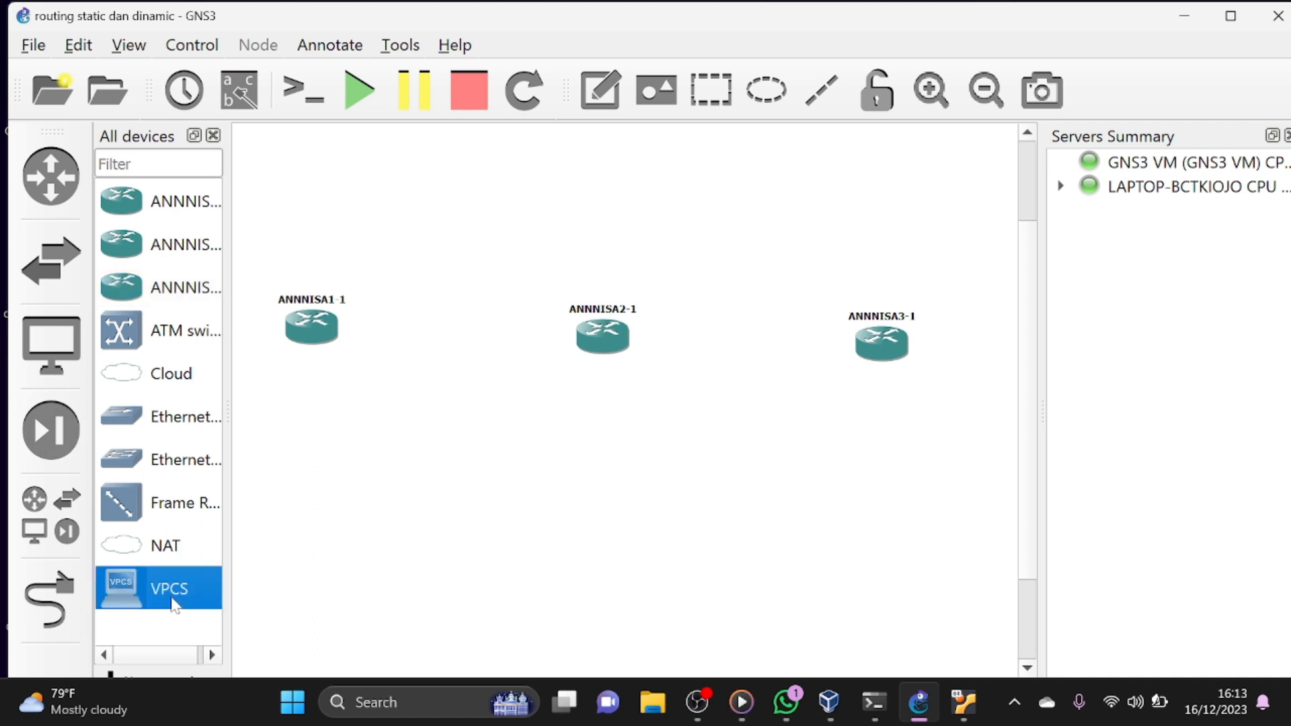
left_click_drag(175, 606, 383, 530)
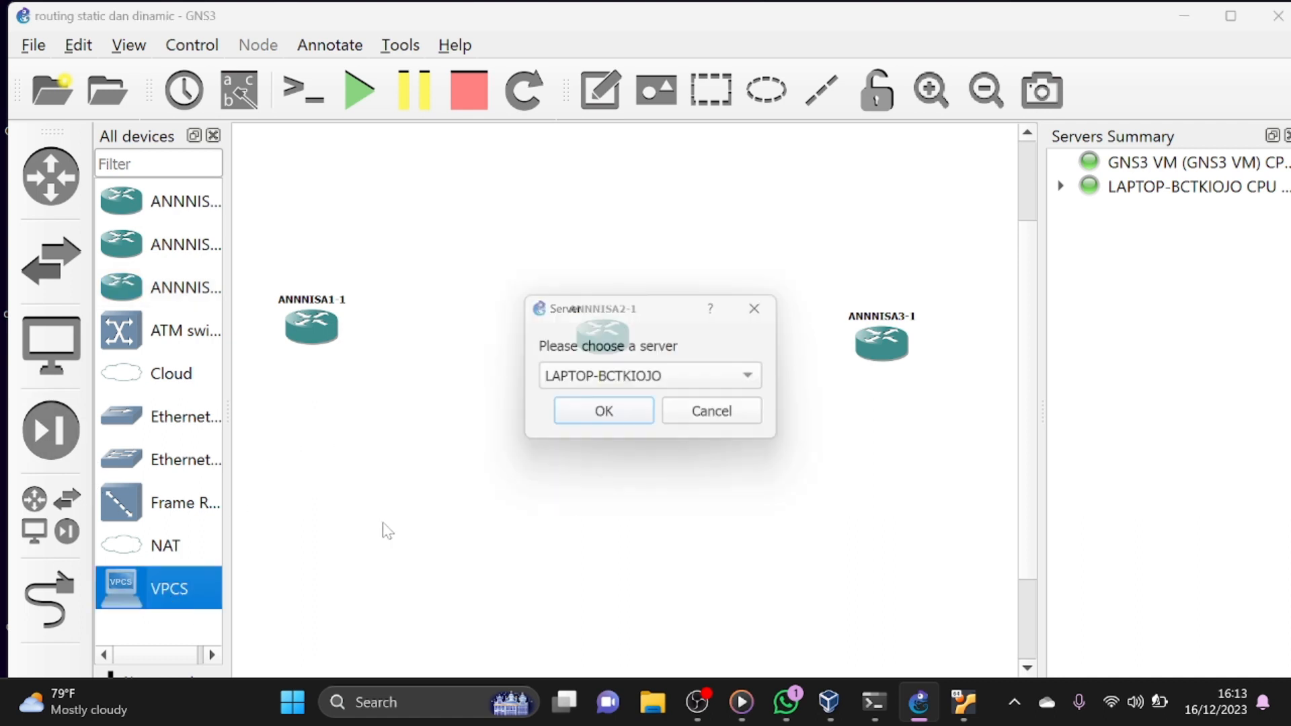
left_click(591, 385)
left_click(591, 407)
left_click(599, 412)
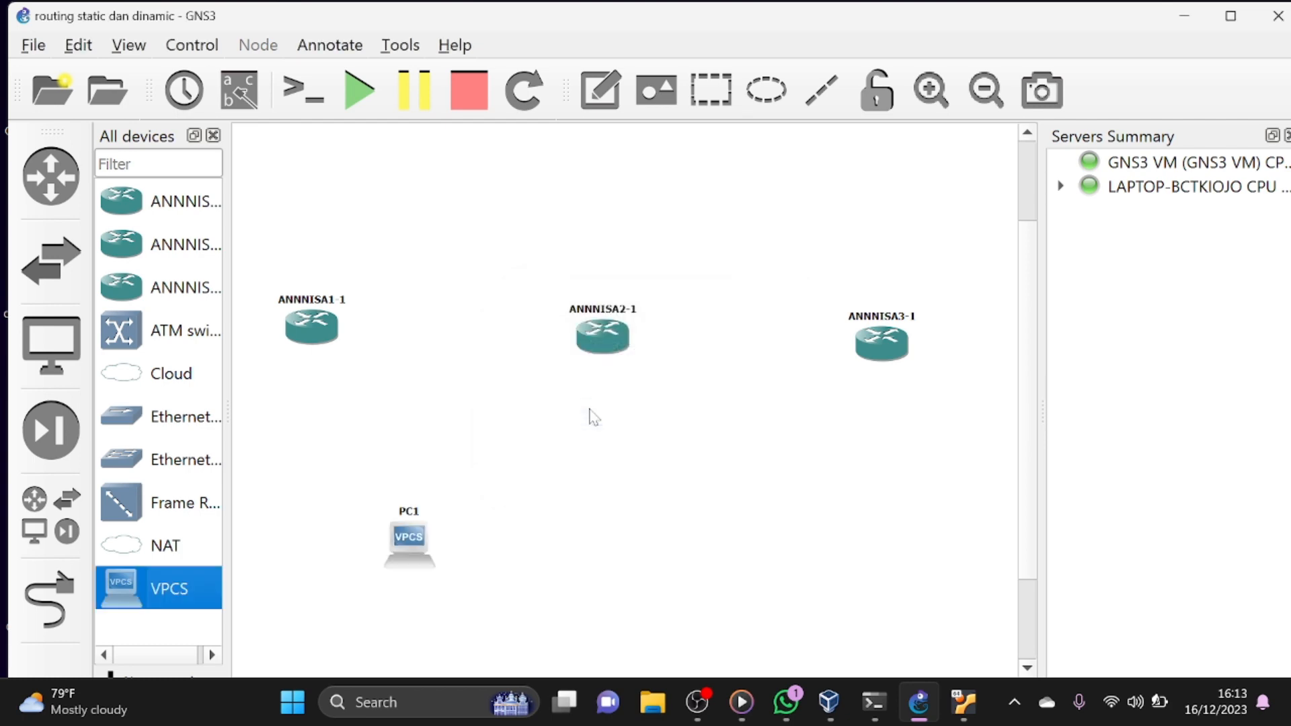
left_click_drag(409, 546, 316, 563)
- Add a second VPCS node on the GNS3 VM server and position it below the second router
left_click(201, 597)
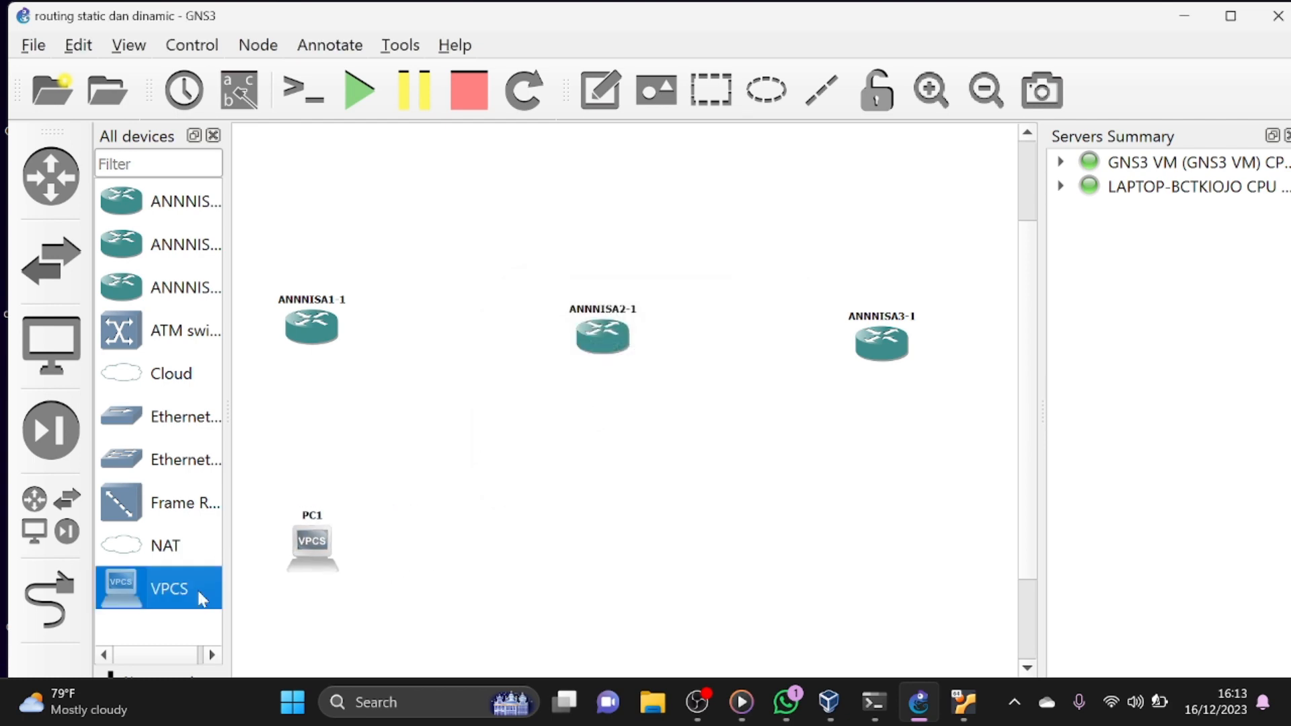
left_click_drag(164, 601, 667, 555)
left_click(660, 382)
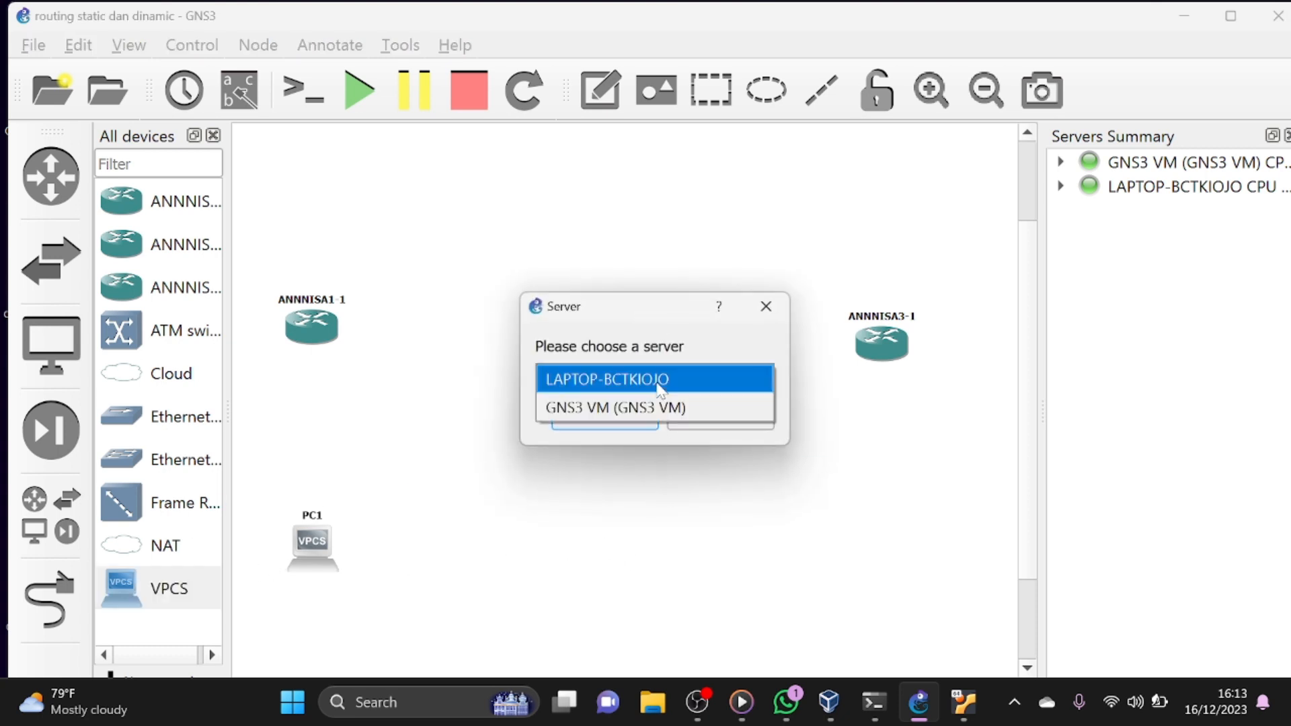
left_click(661, 404)
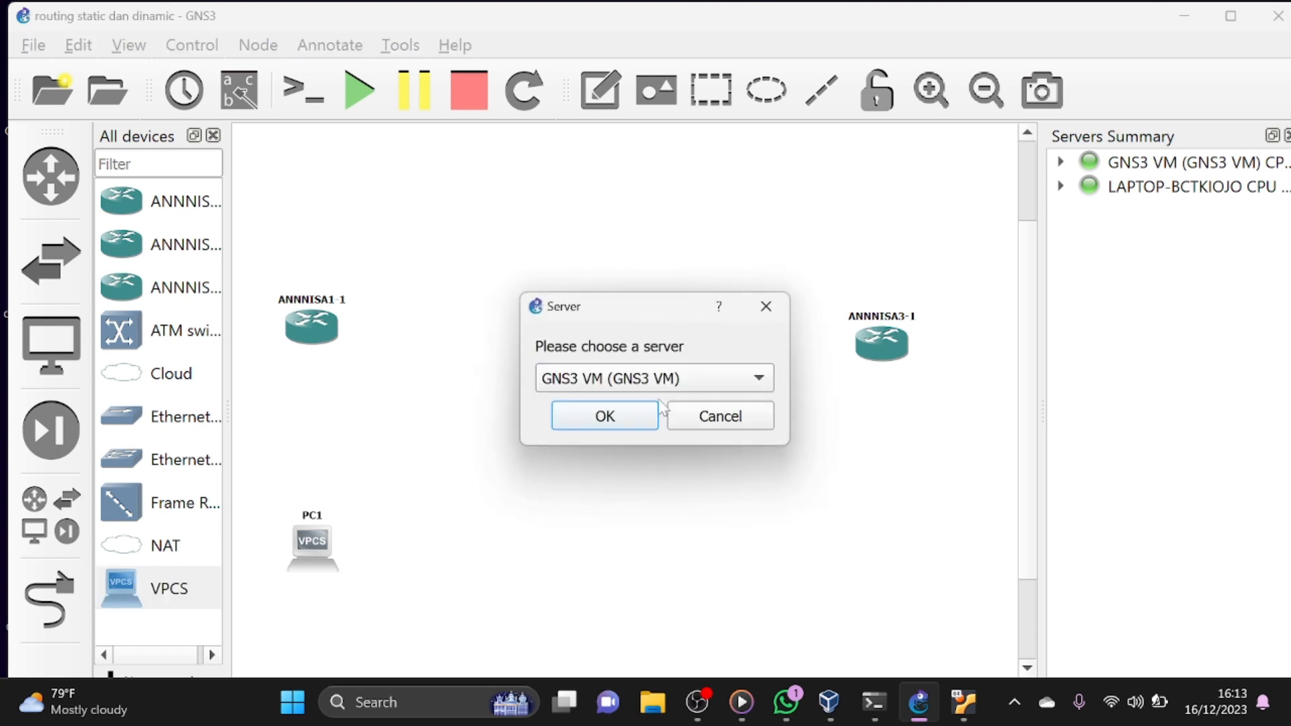
left_click(632, 423)
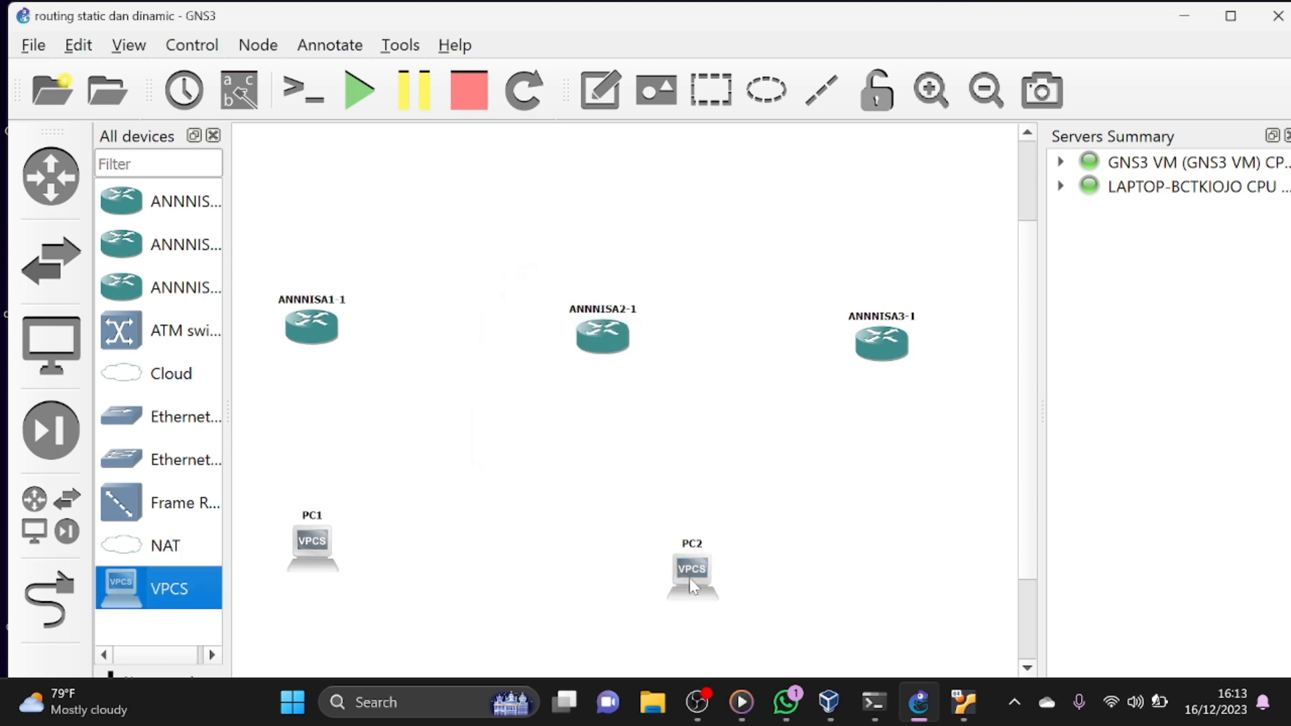
left_click_drag(690, 579, 590, 553)
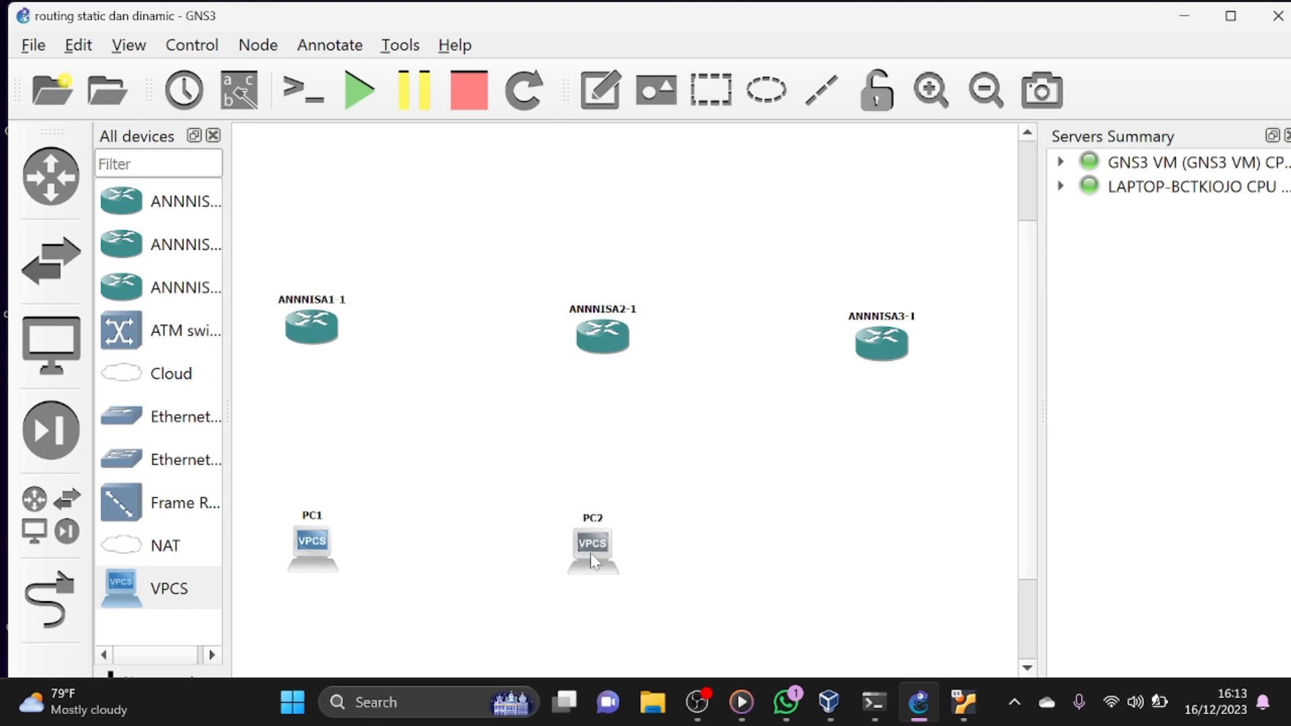
- Add a third VPCS node on the GNS3 VM server and position it below the third router
left_click_drag(150, 598, 955, 597)
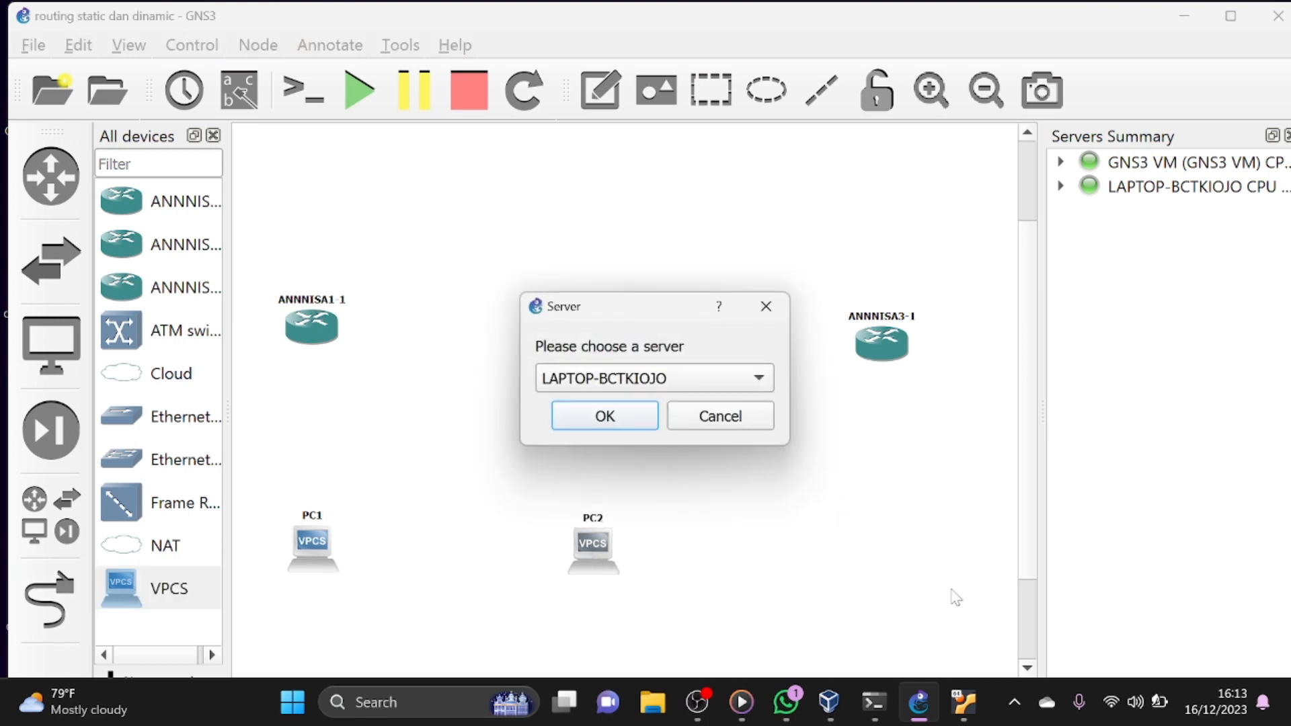
left_click(699, 377)
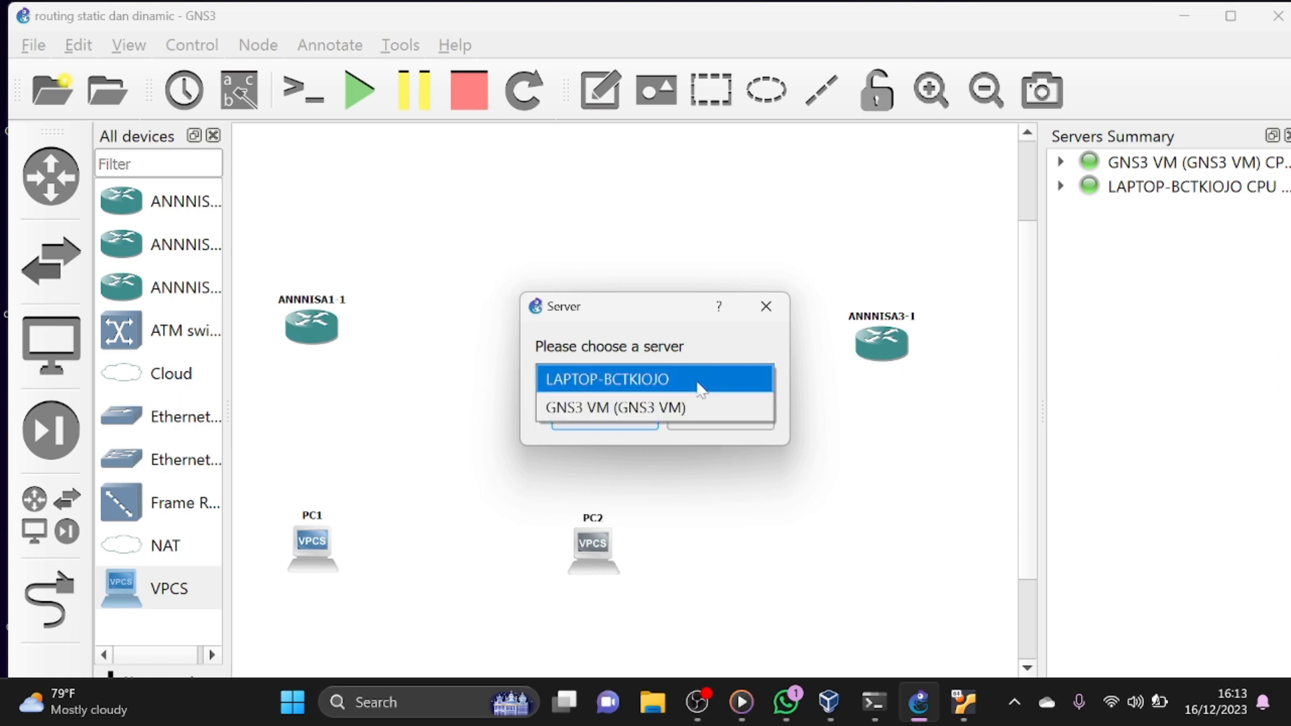
left_click(711, 403)
left_click(617, 413)
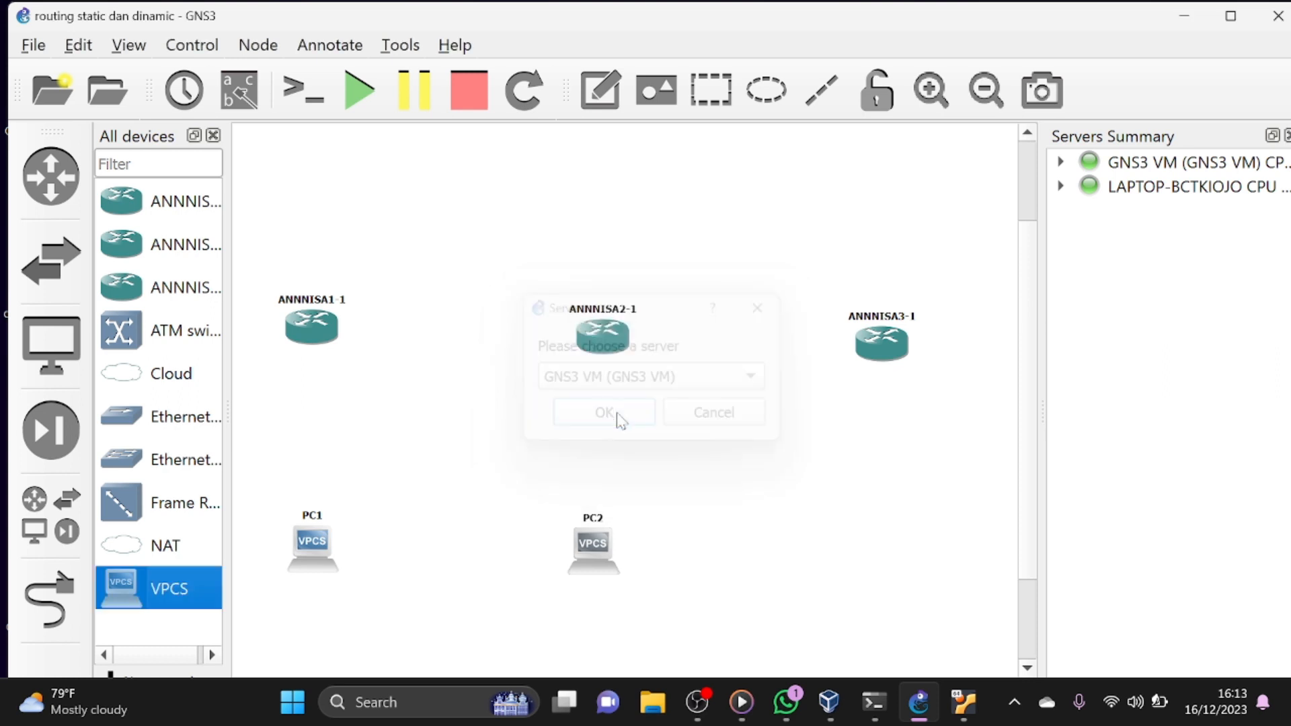
left_click_drag(987, 622, 901, 592)
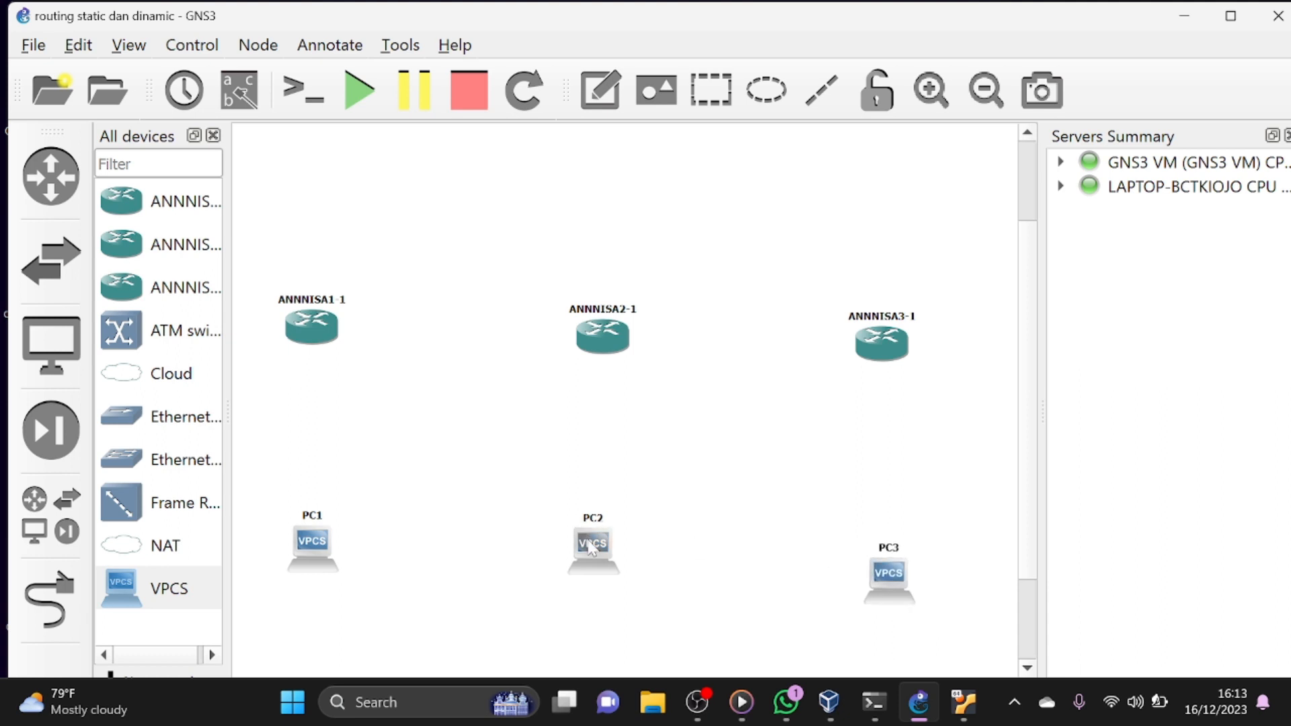
- Move PC2 and PC1 slightly down to line them up in a row with PC3
left_click_drag(590, 548, 606, 575)
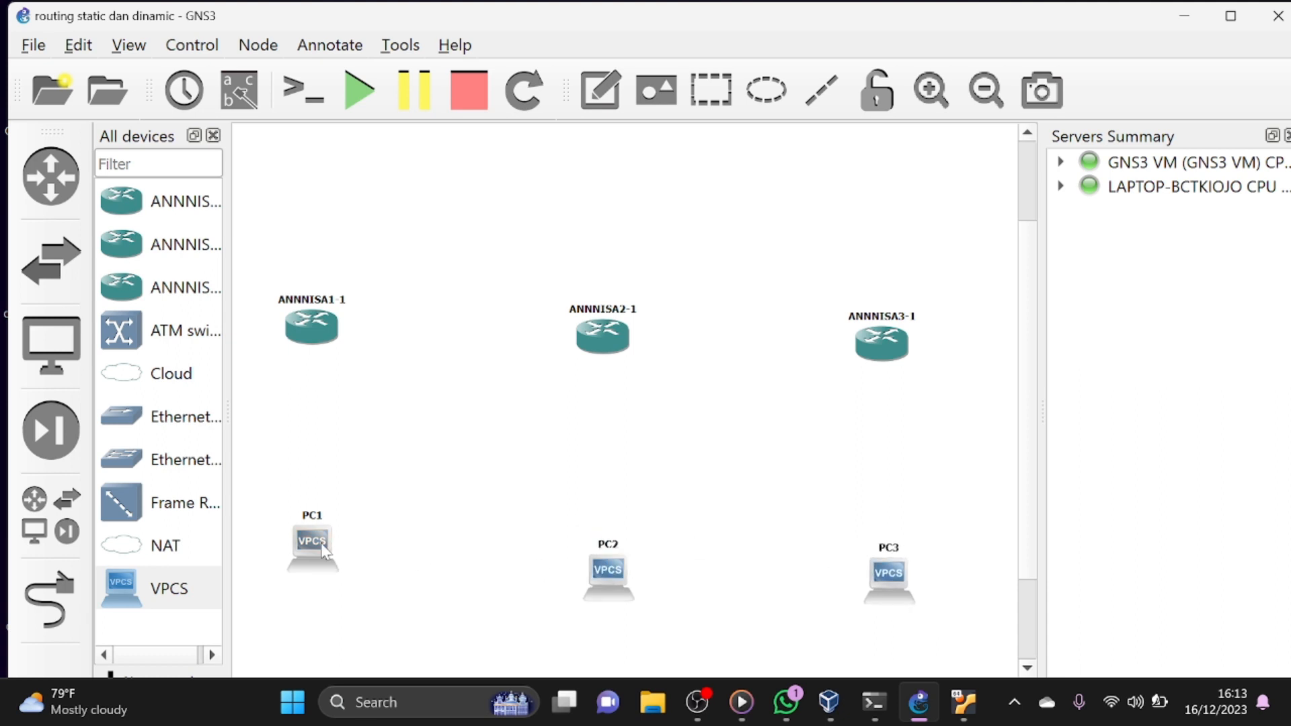
mouse_move(325, 550)
left_mouse_down()
mouse_move(322, 578)
mouse_move(323, 566)
left_mouse_up()
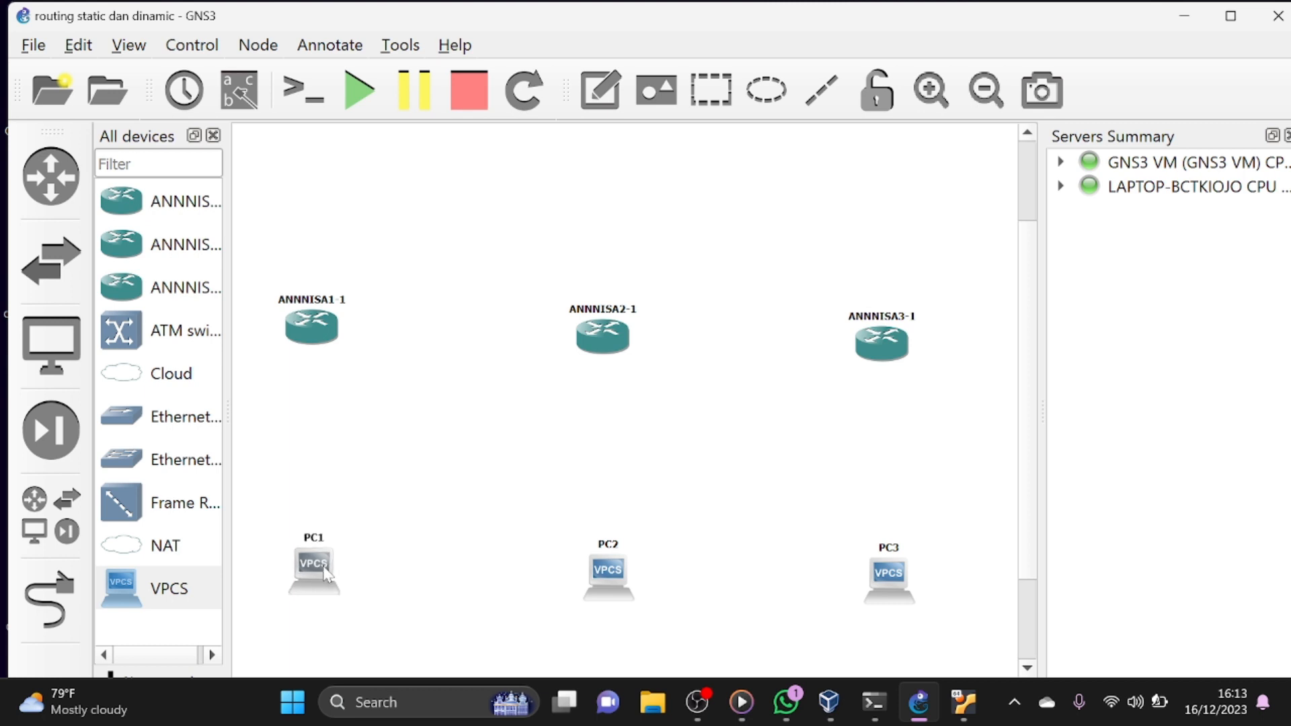
left_click(431, 524)
- Start adding links and connect Ethernet2 of the first router to Ethernet0 of PC1
left_click(38, 593)
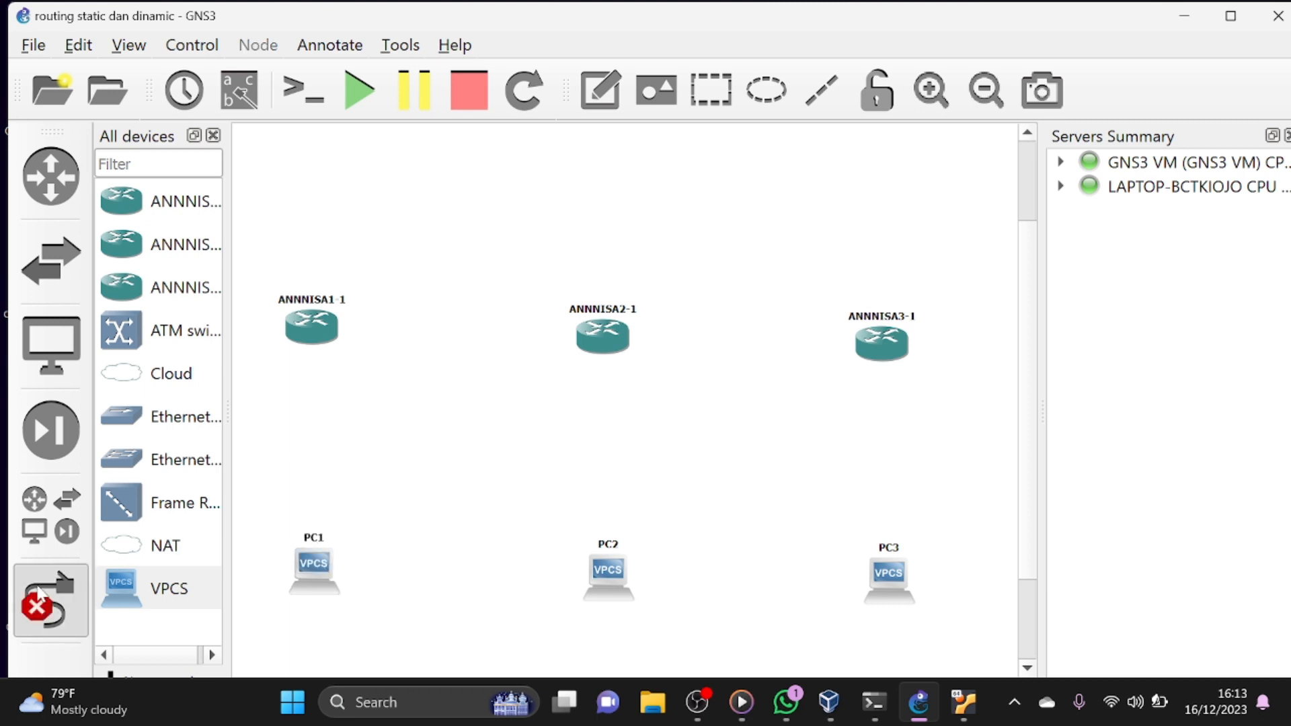
left_click(314, 331)
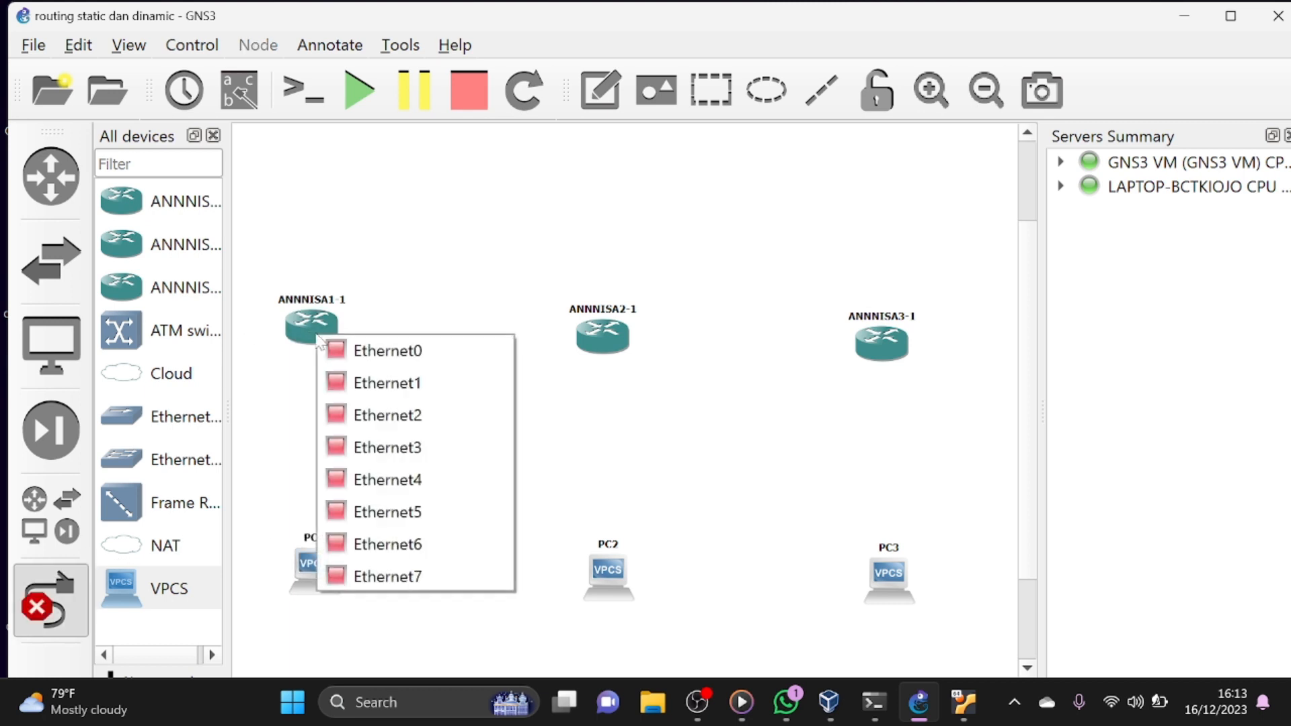
left_click(343, 418)
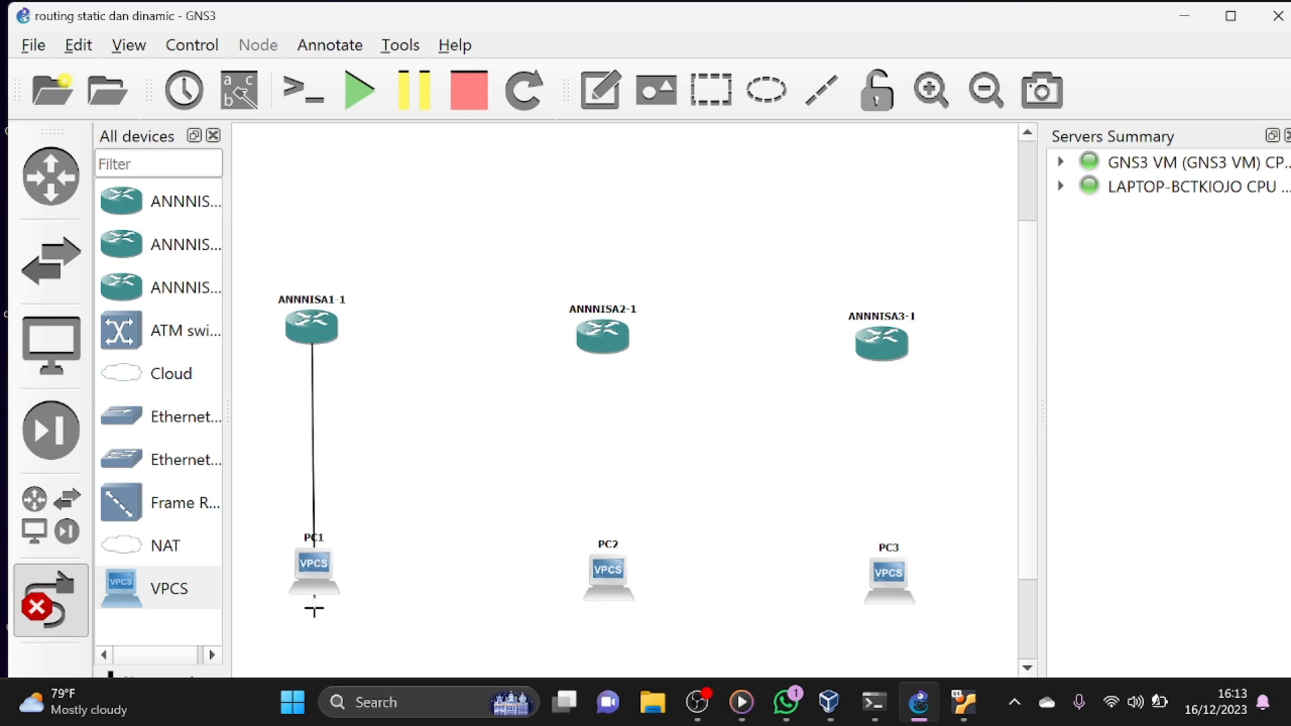
left_click(314, 577)
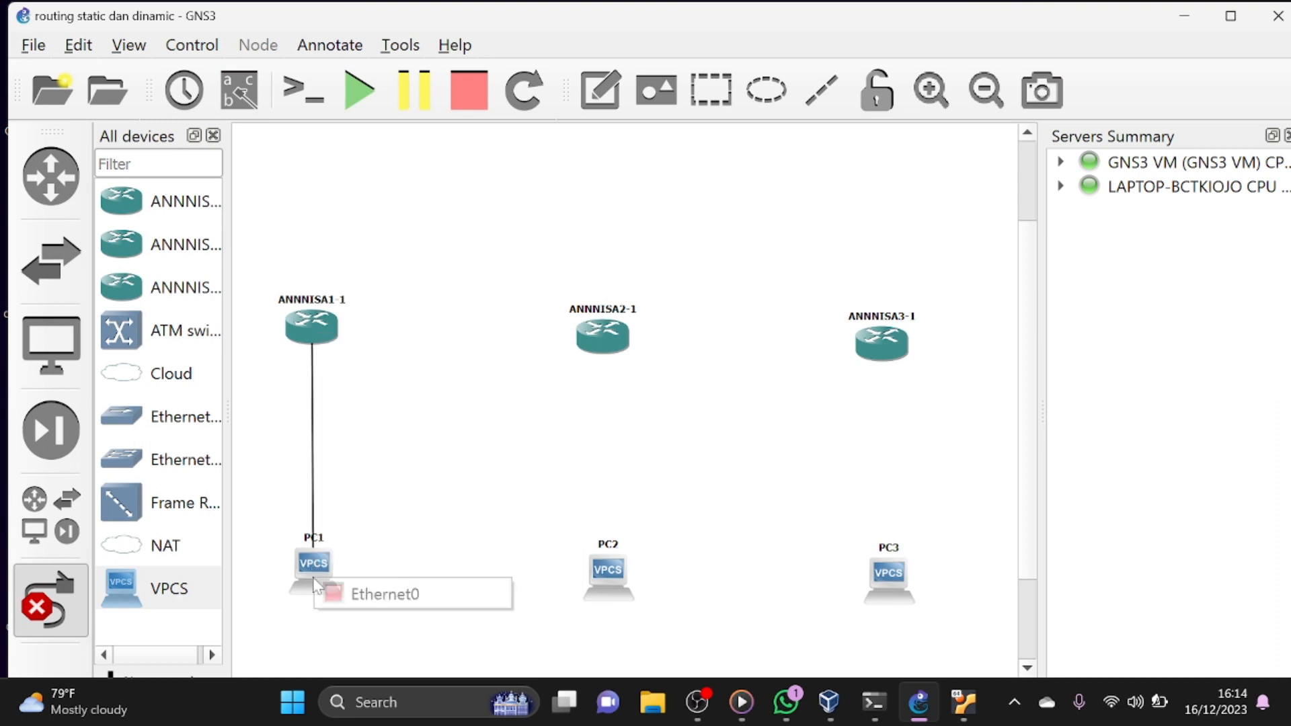
left_click(343, 595)
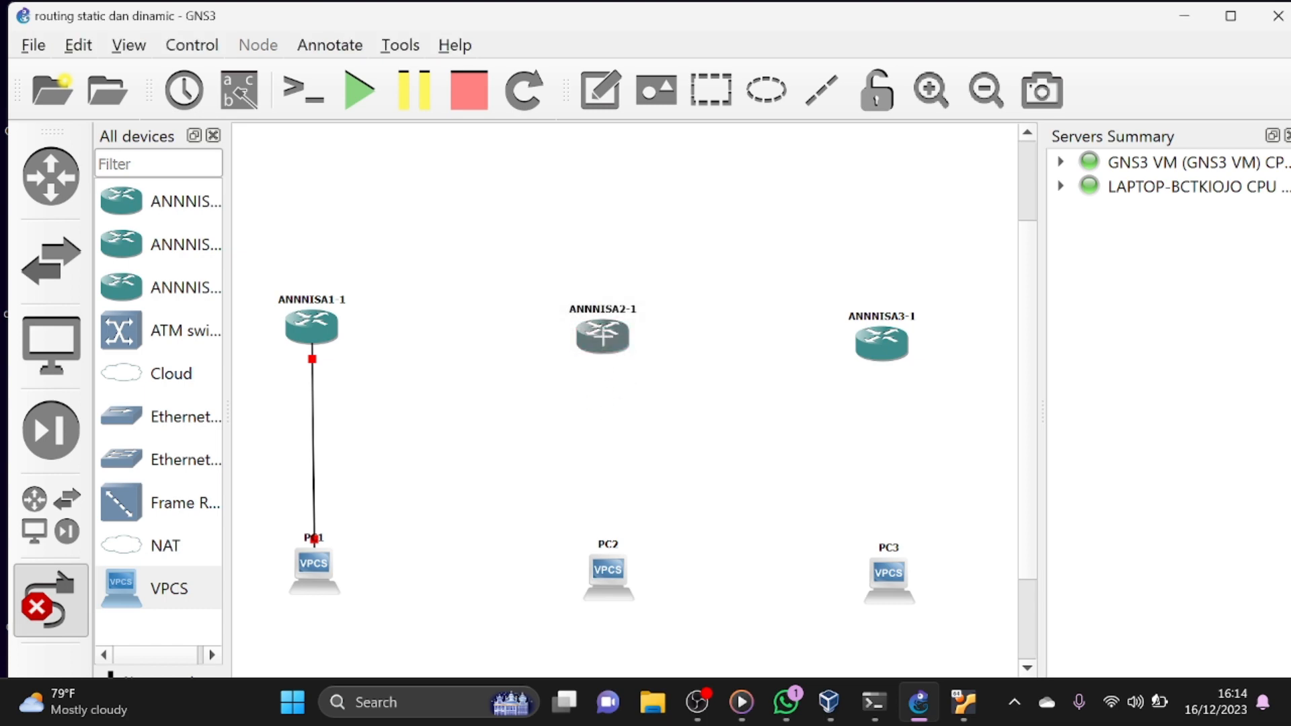
- Link Ethernet2 of the second router to the Ethernet port of PC2
left_click(603, 336)
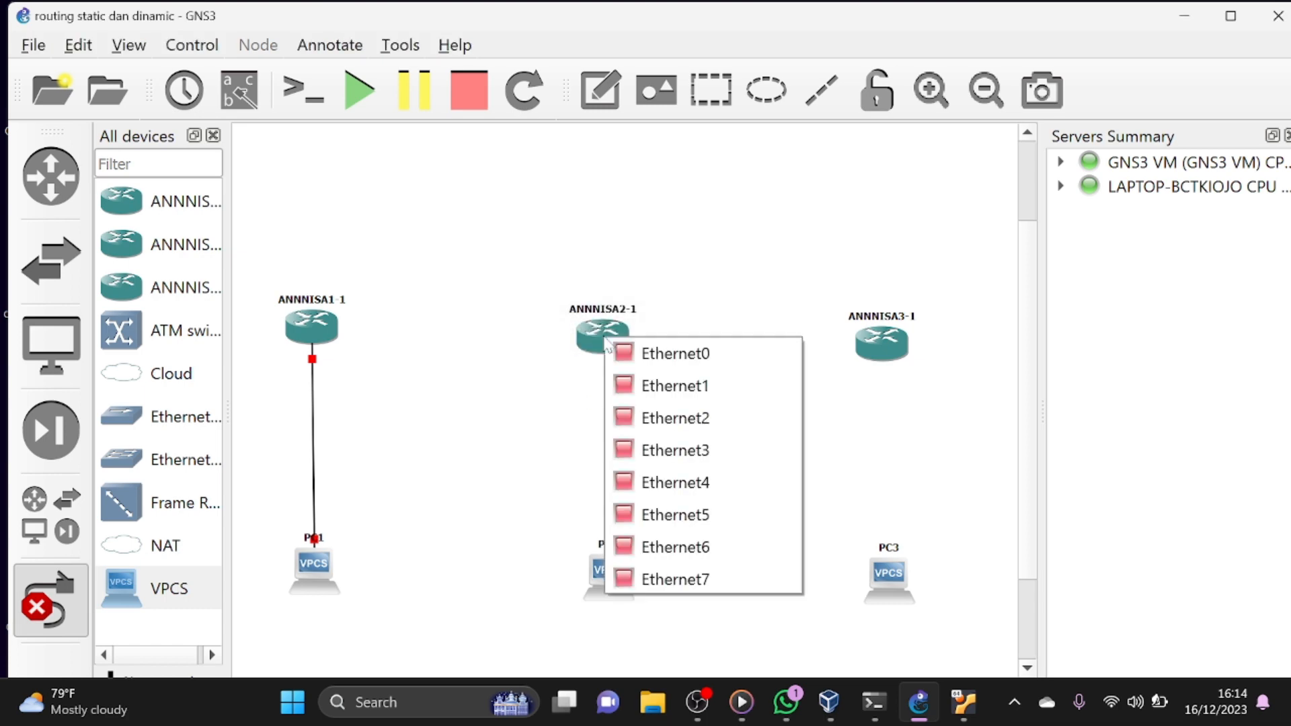
left_click(637, 418)
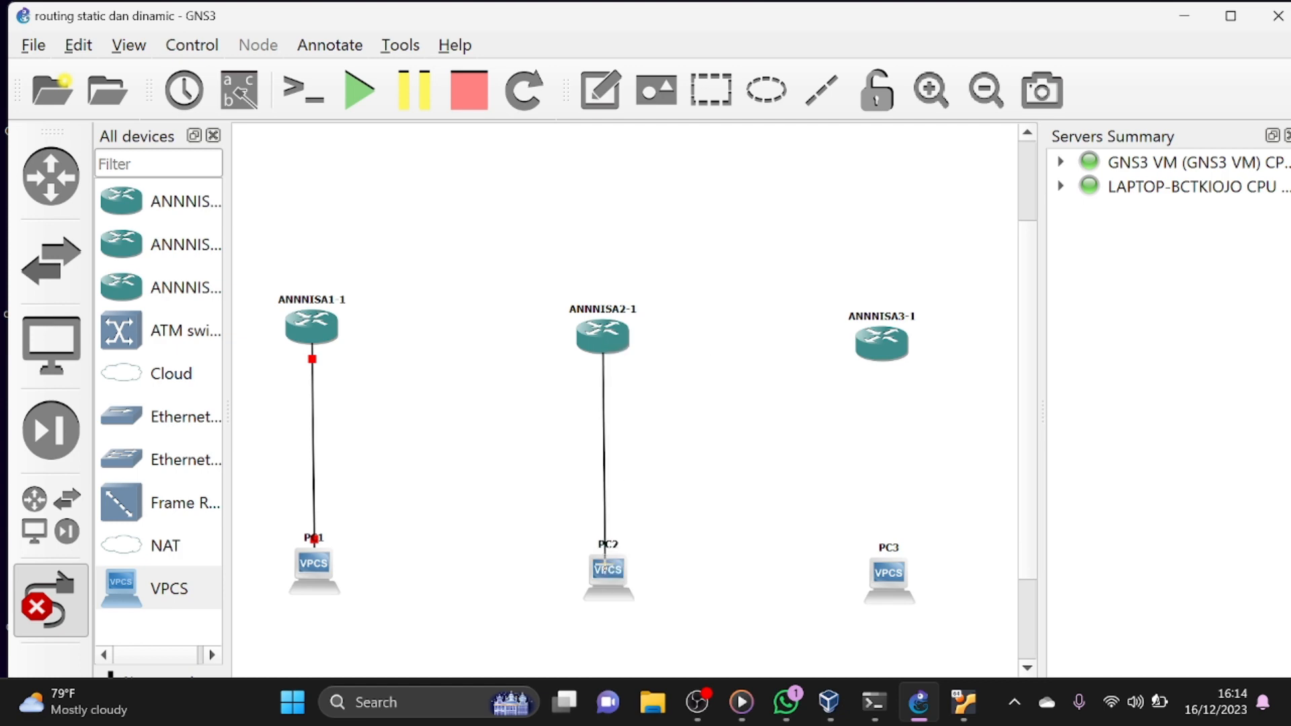
left_click(604, 567)
left_click(621, 576)
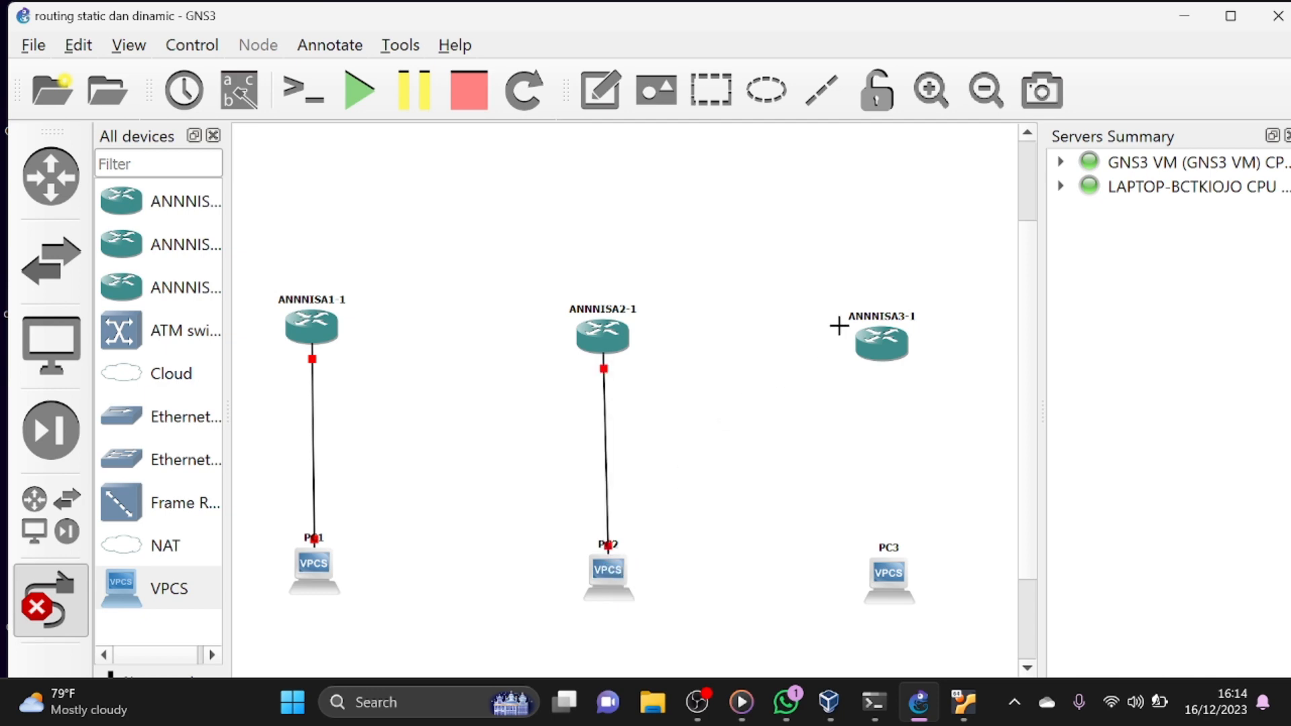
- Link Ethernet2 of the third router to the Ethernet port of PC3
left_click(888, 345)
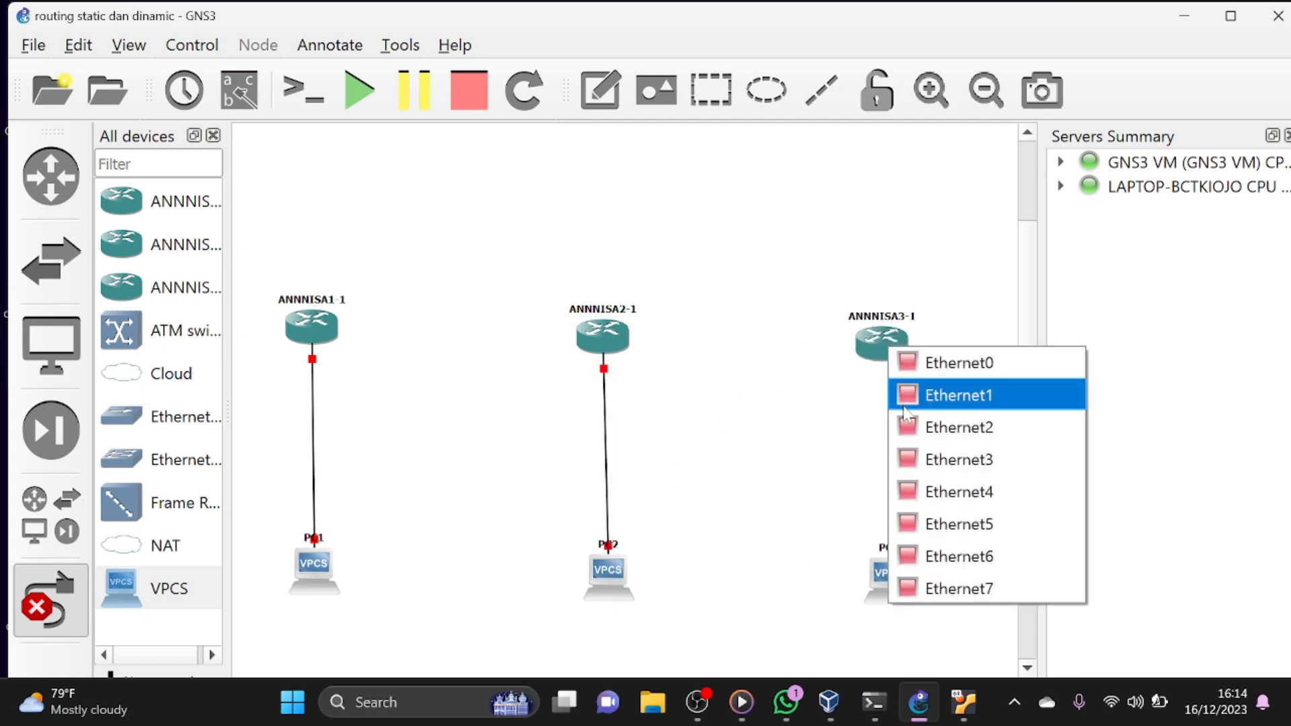
left_click(904, 425)
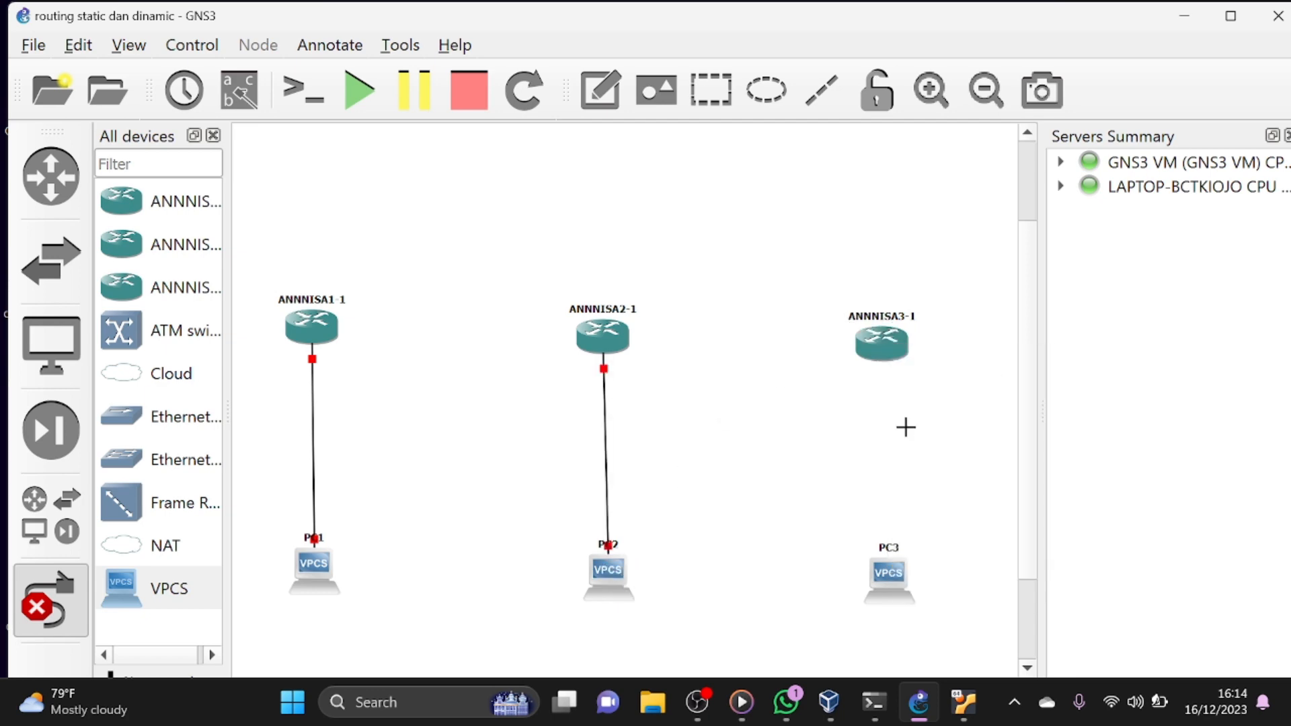
left_click(892, 573)
left_click(901, 579)
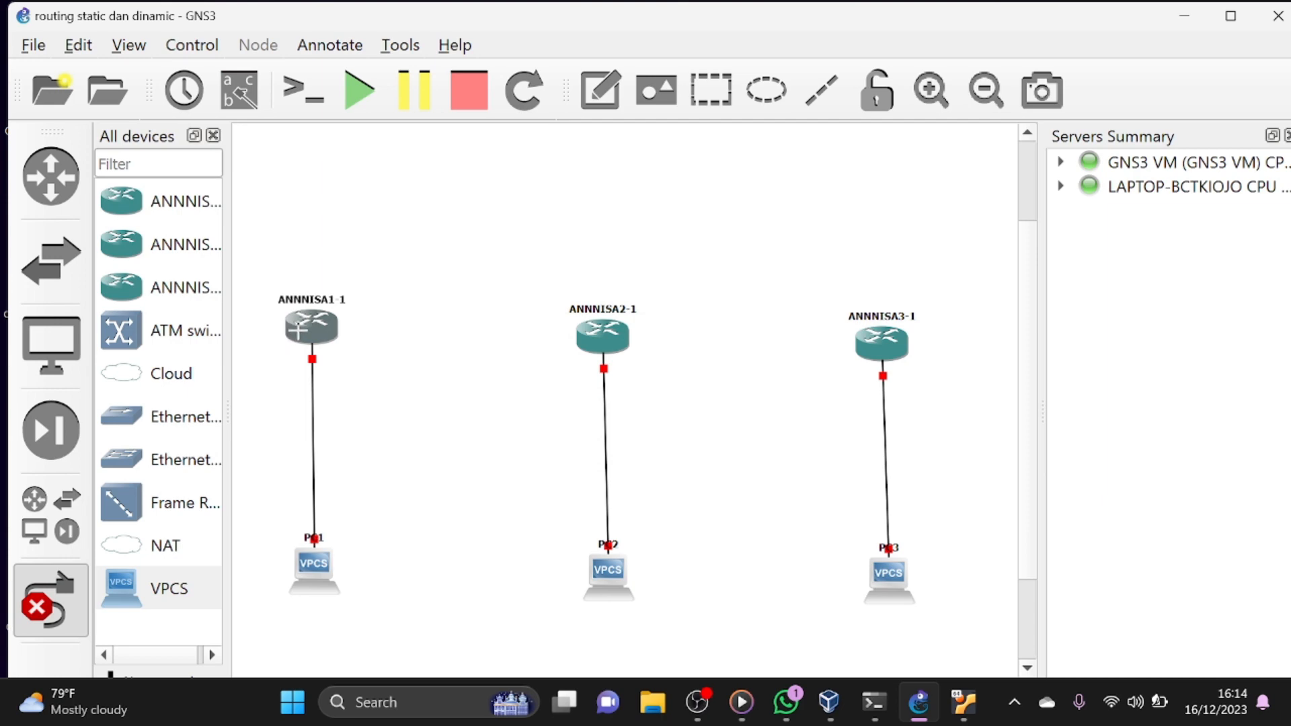
- Link Ethernet3 of the first router to Ethernet3 of the second router
left_click(303, 321)
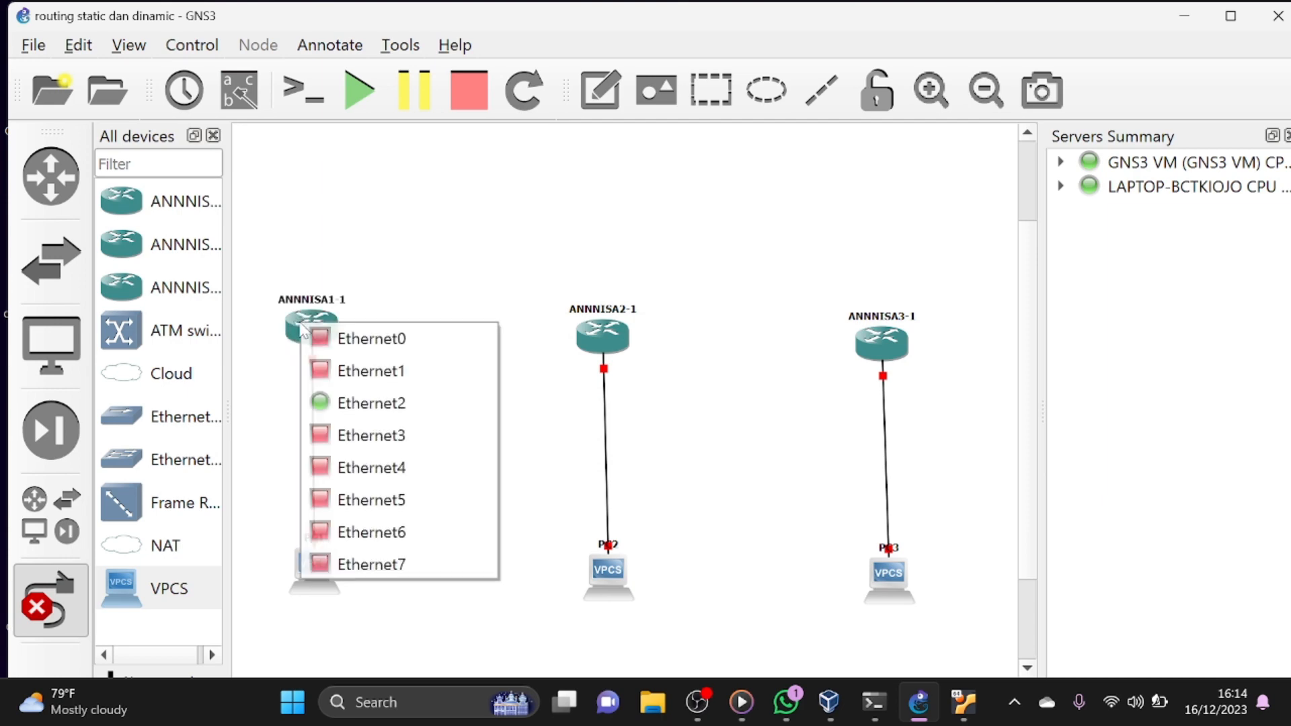
left_click(390, 435)
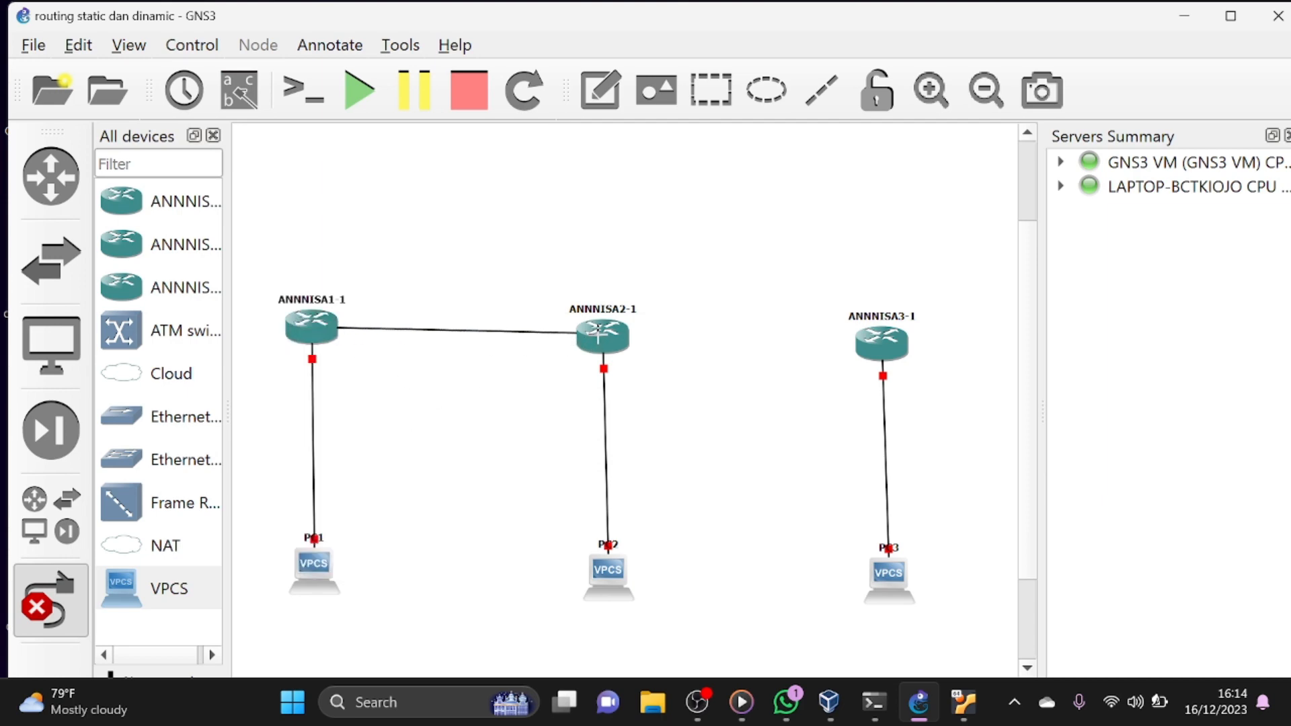
left_click(601, 336)
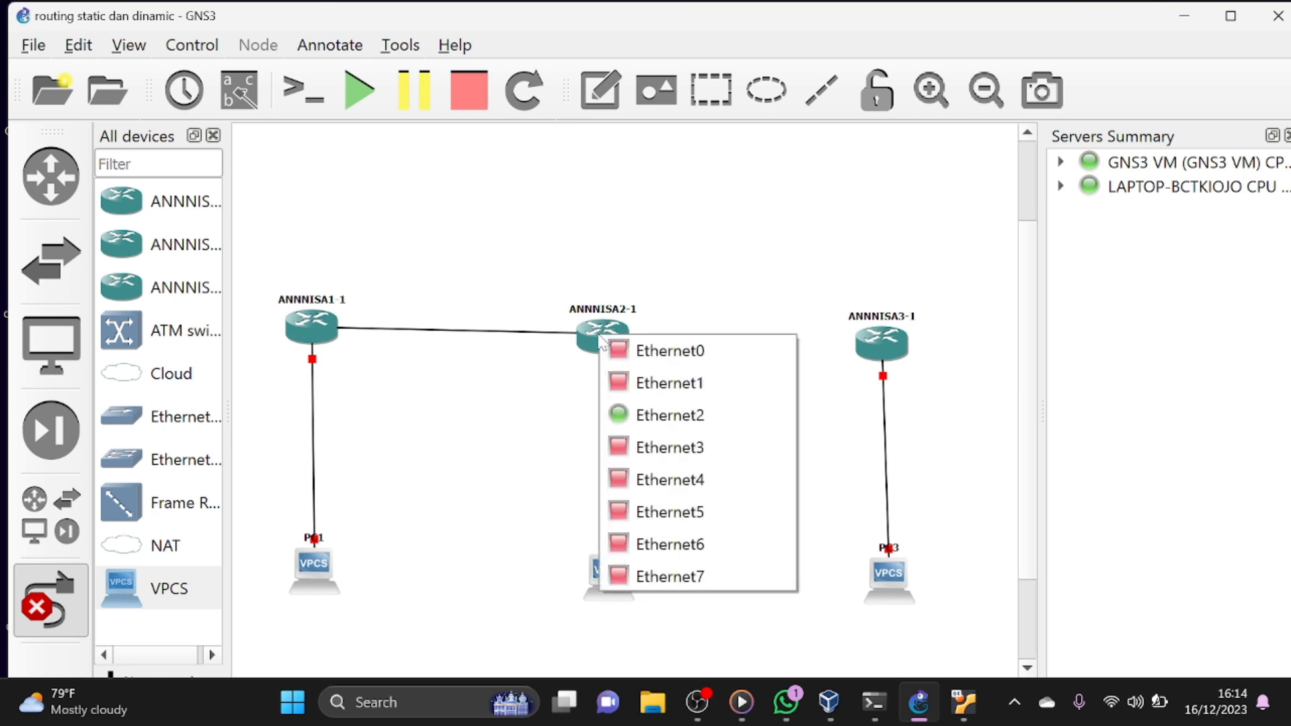
left_click(630, 445)
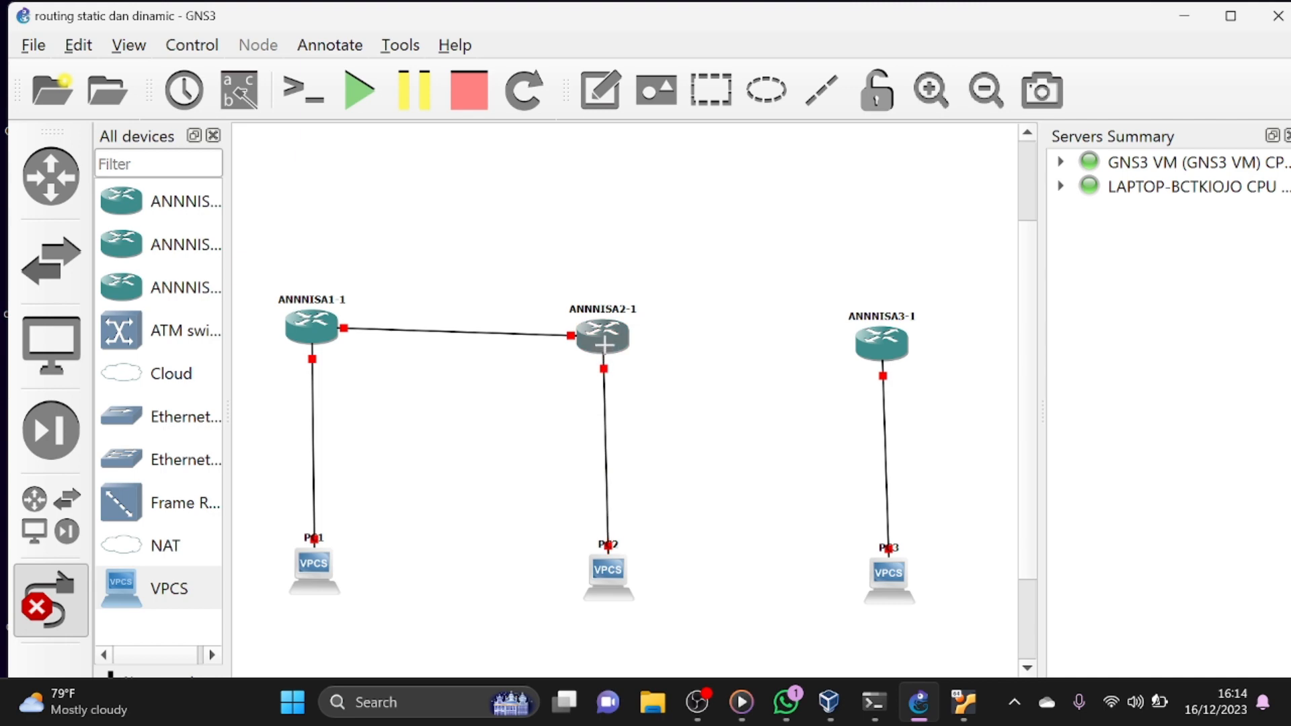
- Link Ethernet4 of the second router to Ethernet4 of the third router and stop adding links
left_click(607, 347)
left_click(648, 490)
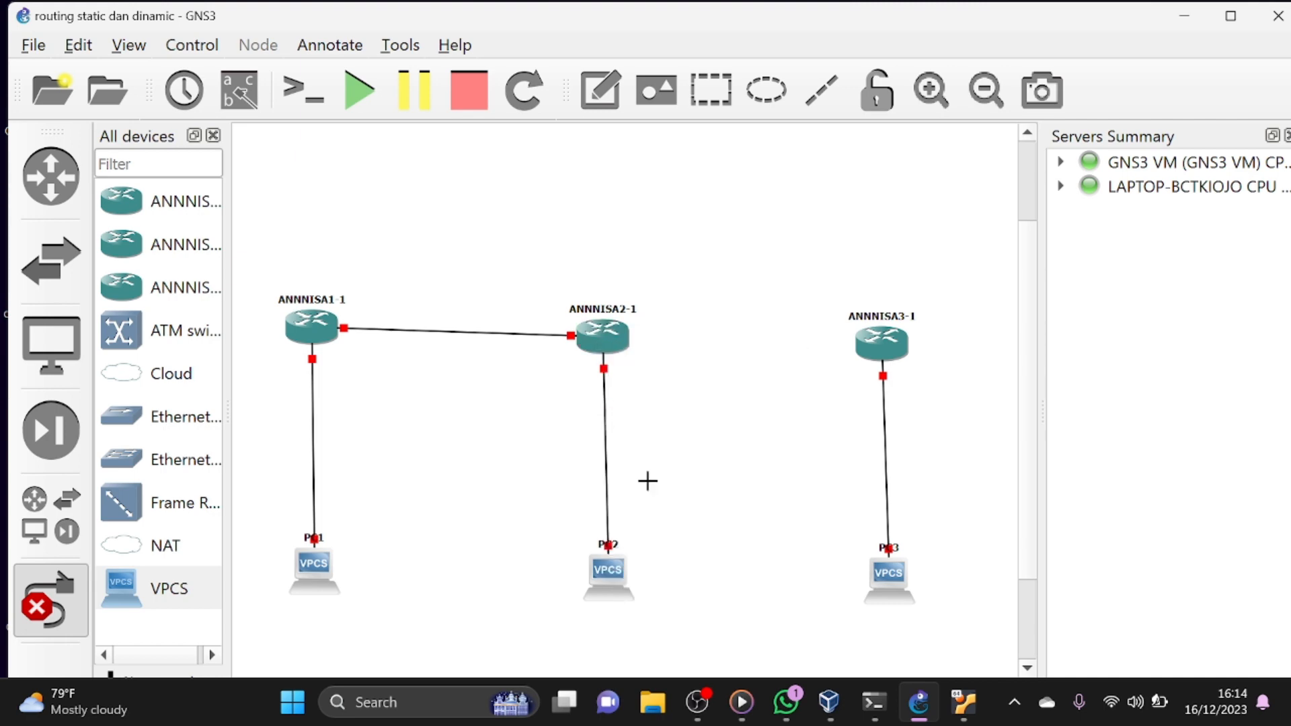
left_click(881, 340)
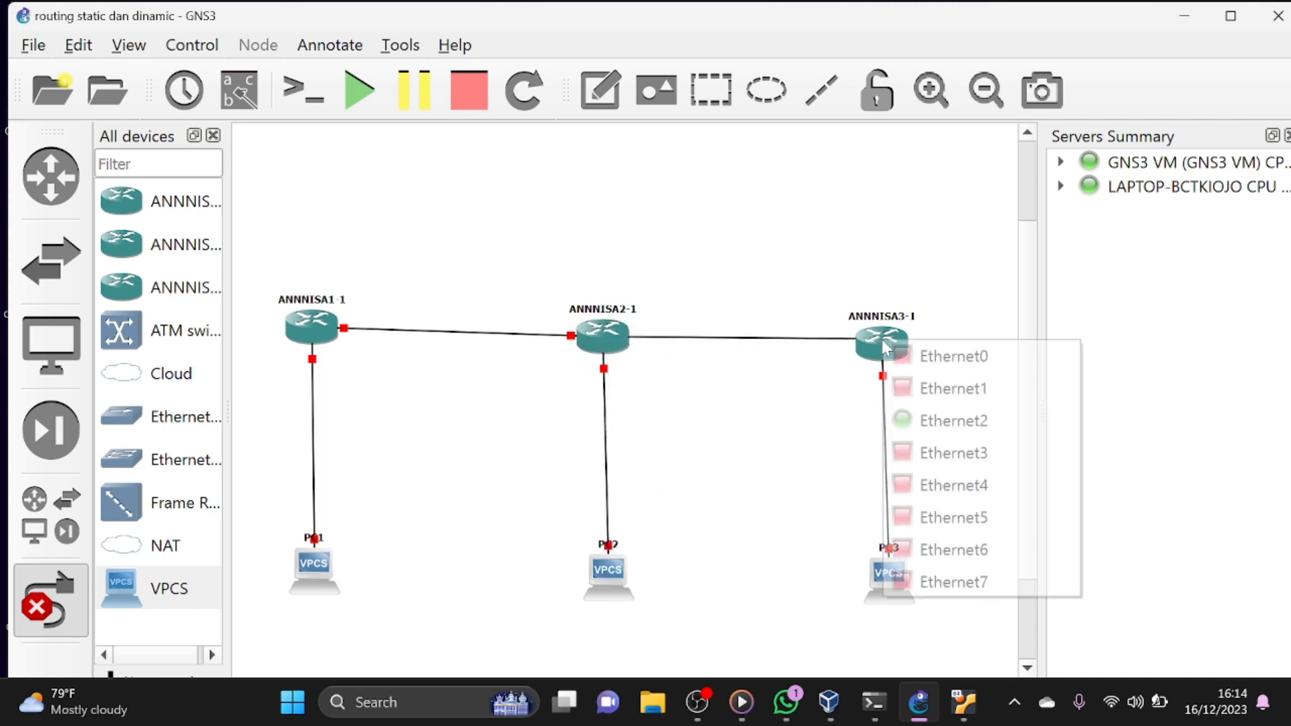
left_click(931, 484)
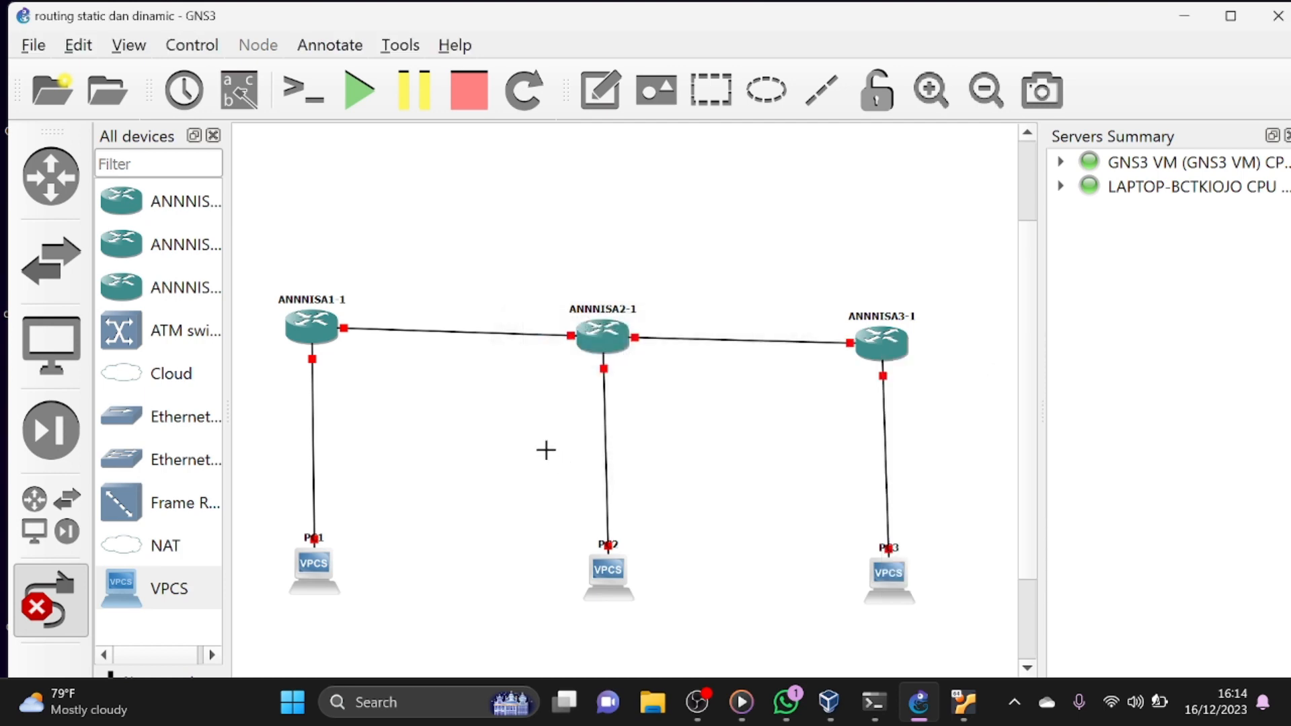
left_click(21, 612)
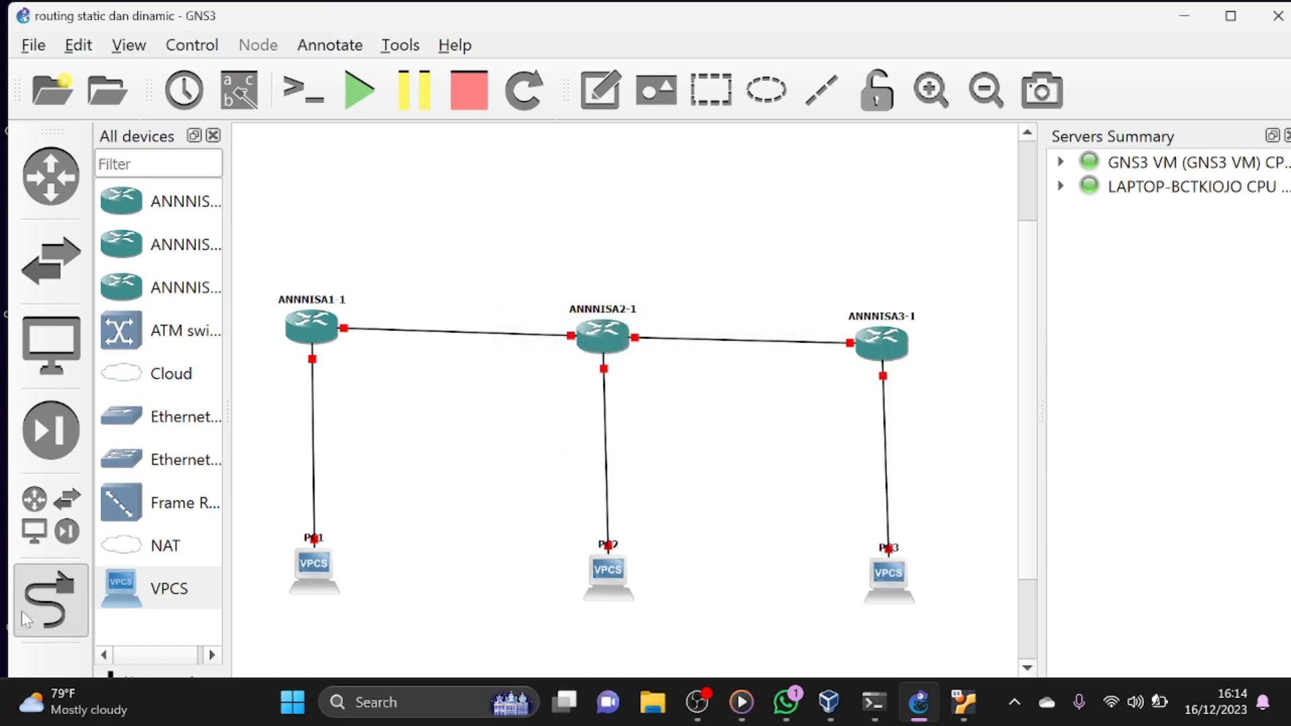
left_click(21, 613)
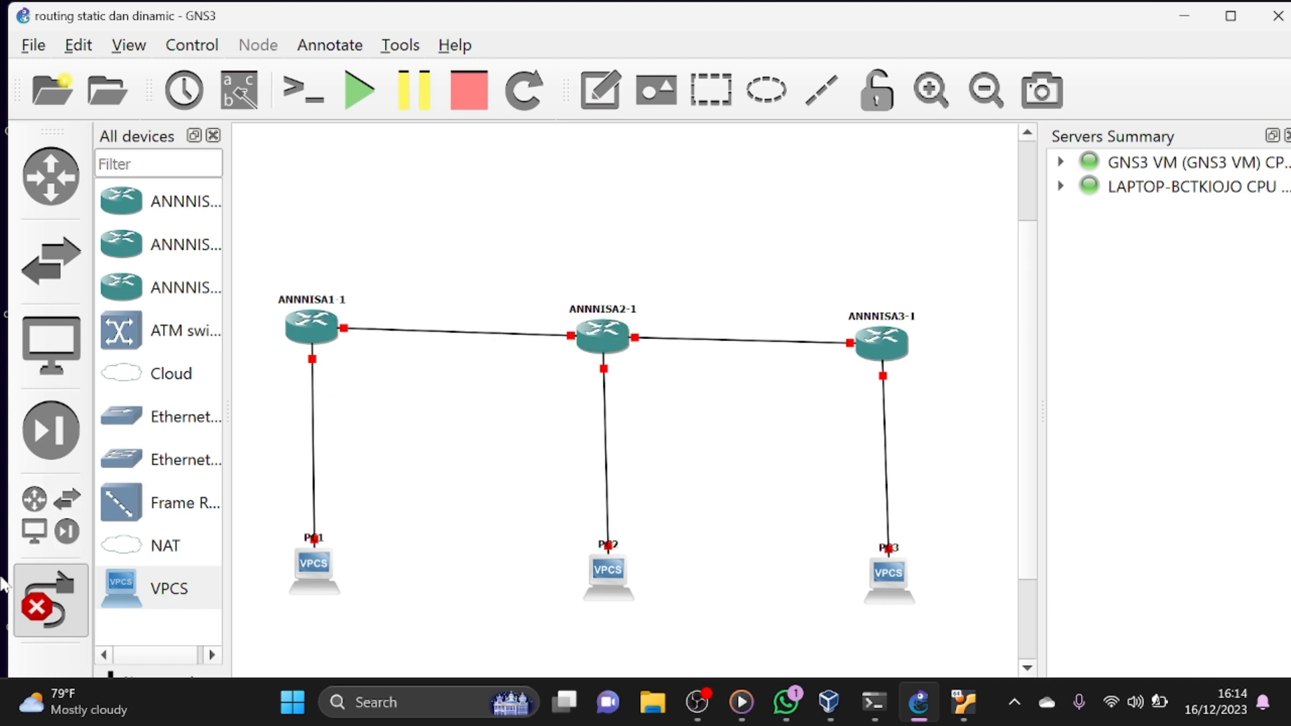
left_click(50, 607)
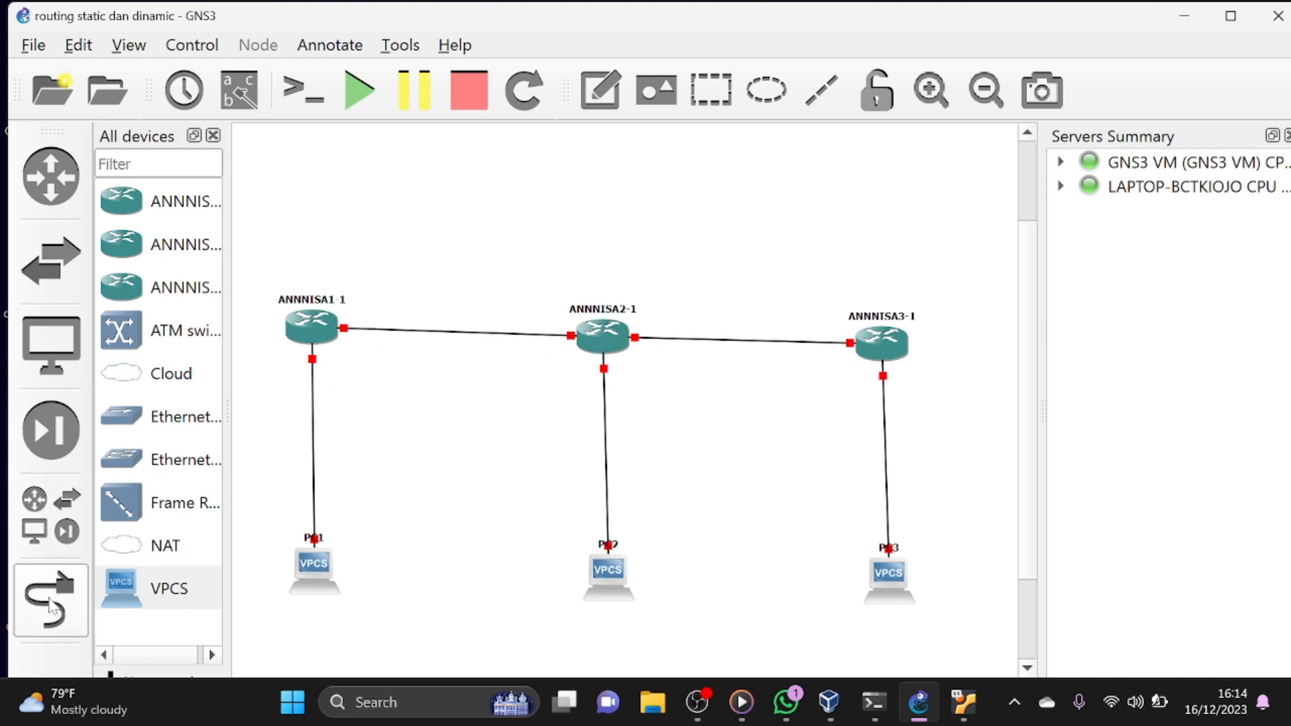
- Reposition the routers and PCs so they line up in straight rows with level links
left_click_drag(875, 347, 892, 338)
left_click_drag(607, 576, 600, 570)
left_click_drag(886, 581, 901, 576)
left_click_drag(311, 328, 308, 437)
left_click(385, 422)
- Show the interface labels and move the routers' e2 labels to the middle of their PC links
left_click(240, 90)
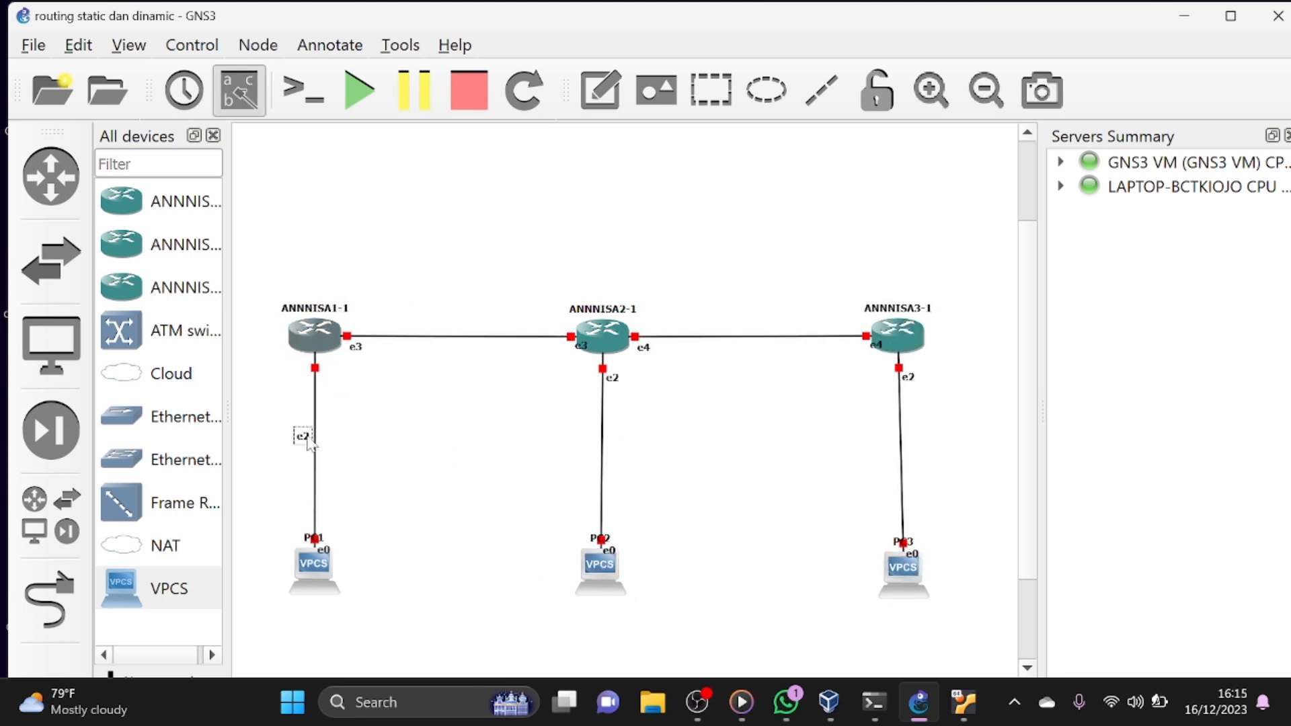
left_click_drag(617, 382, 594, 436)
left_click_drag(912, 380, 893, 435)
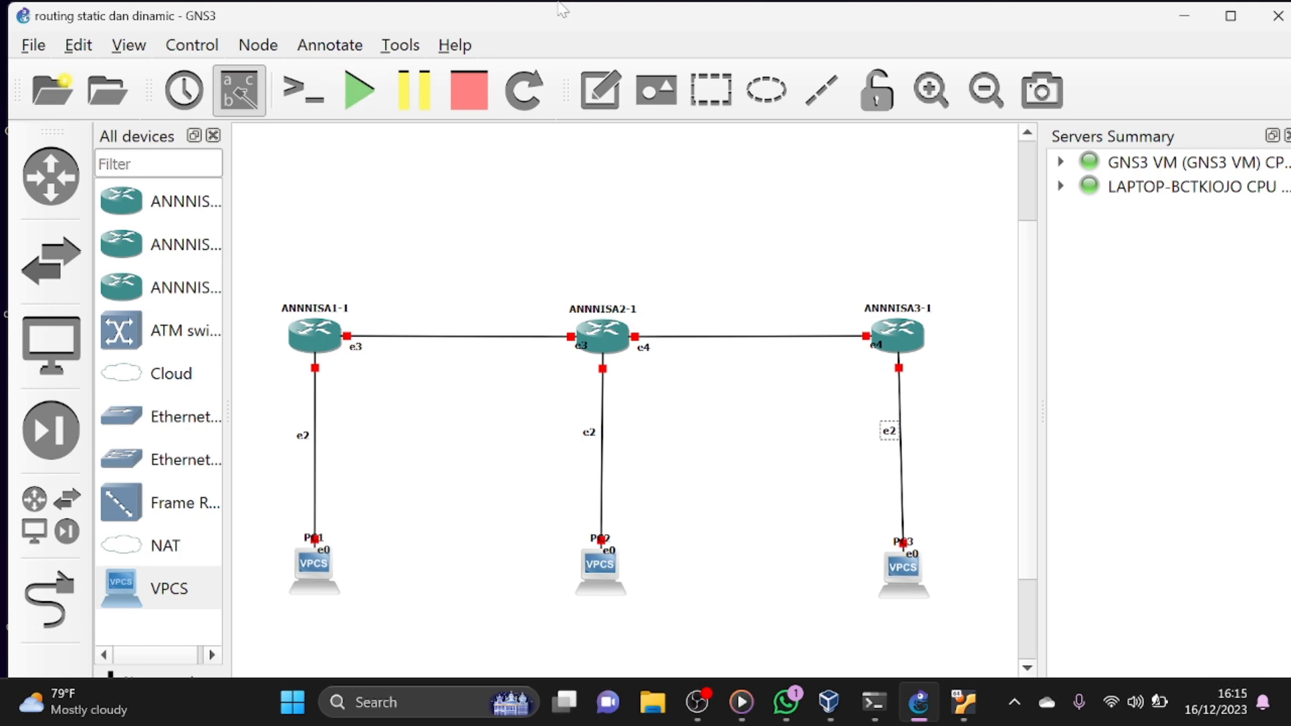
- Add a note reading 192.168.100.1/24 and place it above the link beside the first router's e3 port
left_click(598, 87)
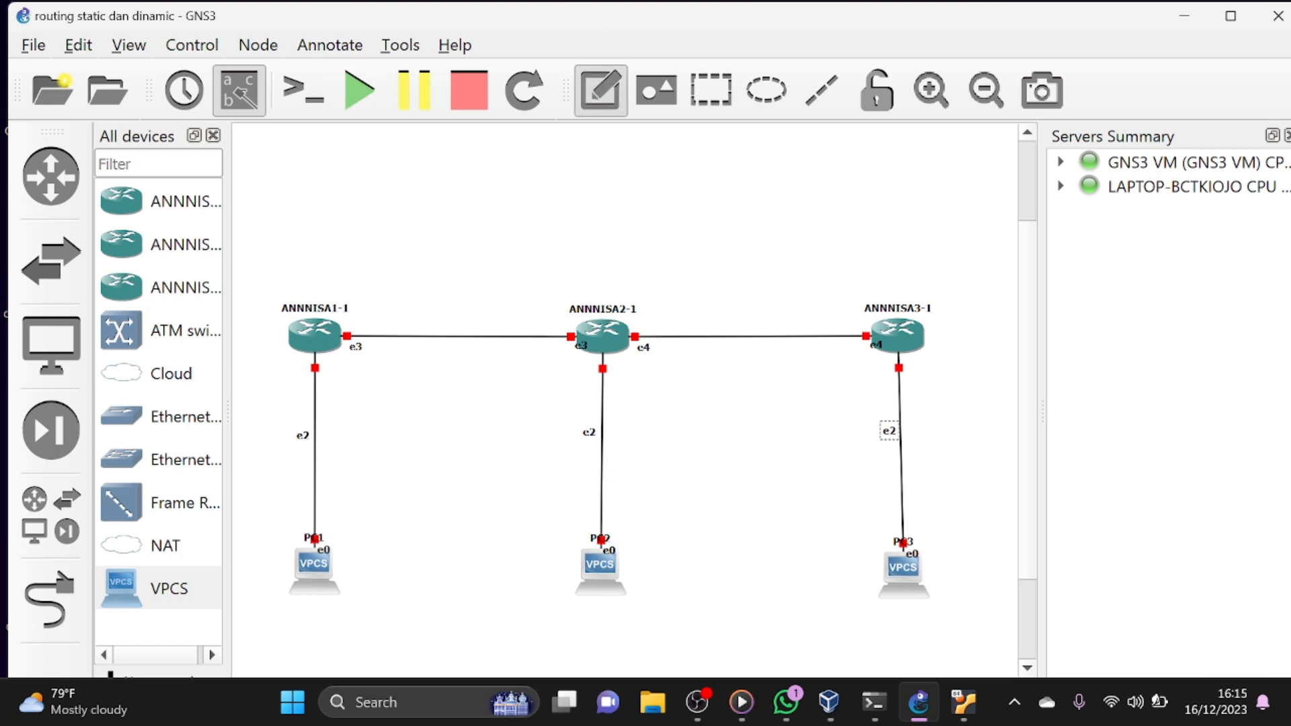
left_click(281, 283)
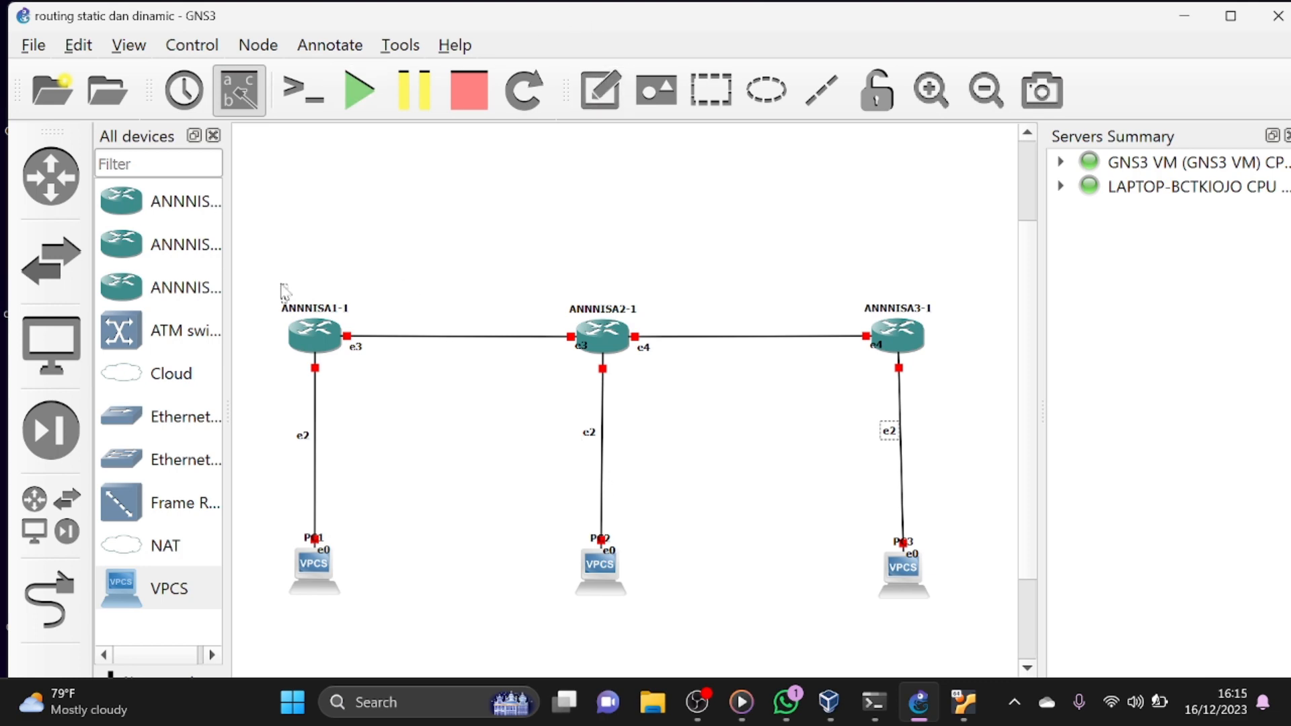
type("192.168.100.1")
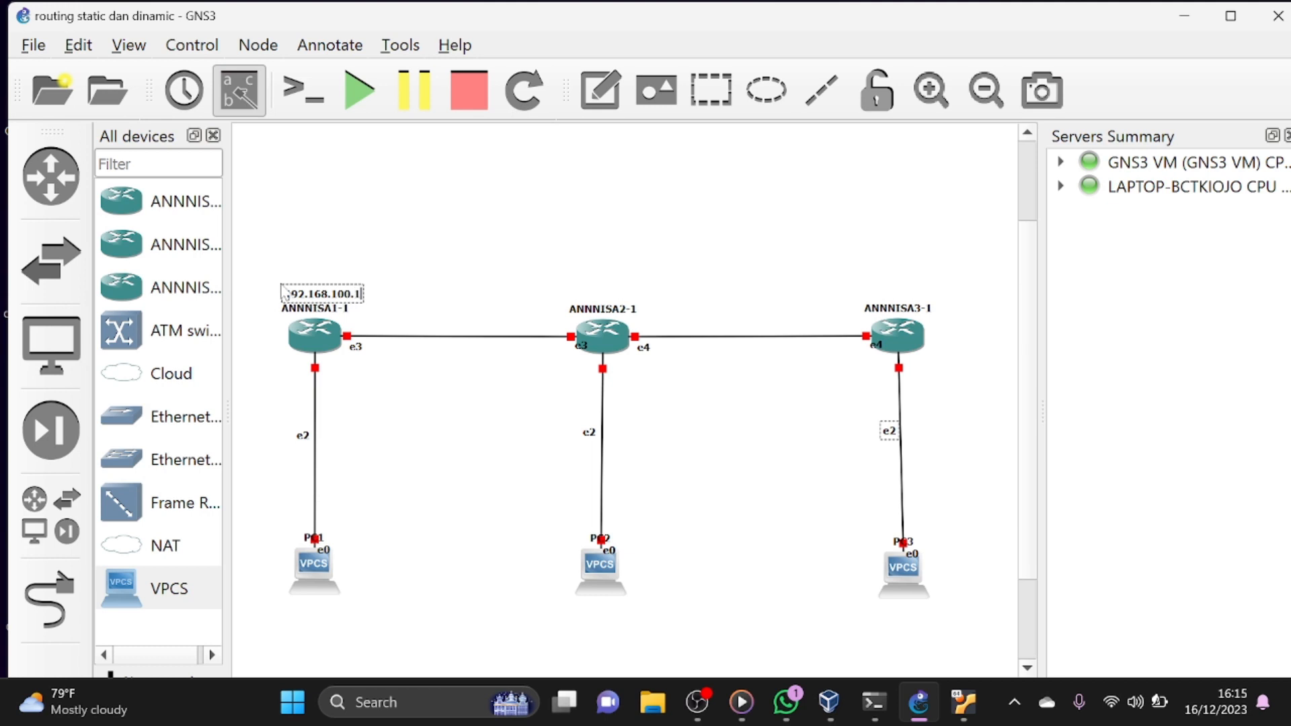
type("/24")
left_click(323, 242)
left_click(325, 295)
left_click_drag(324, 299, 391, 333)
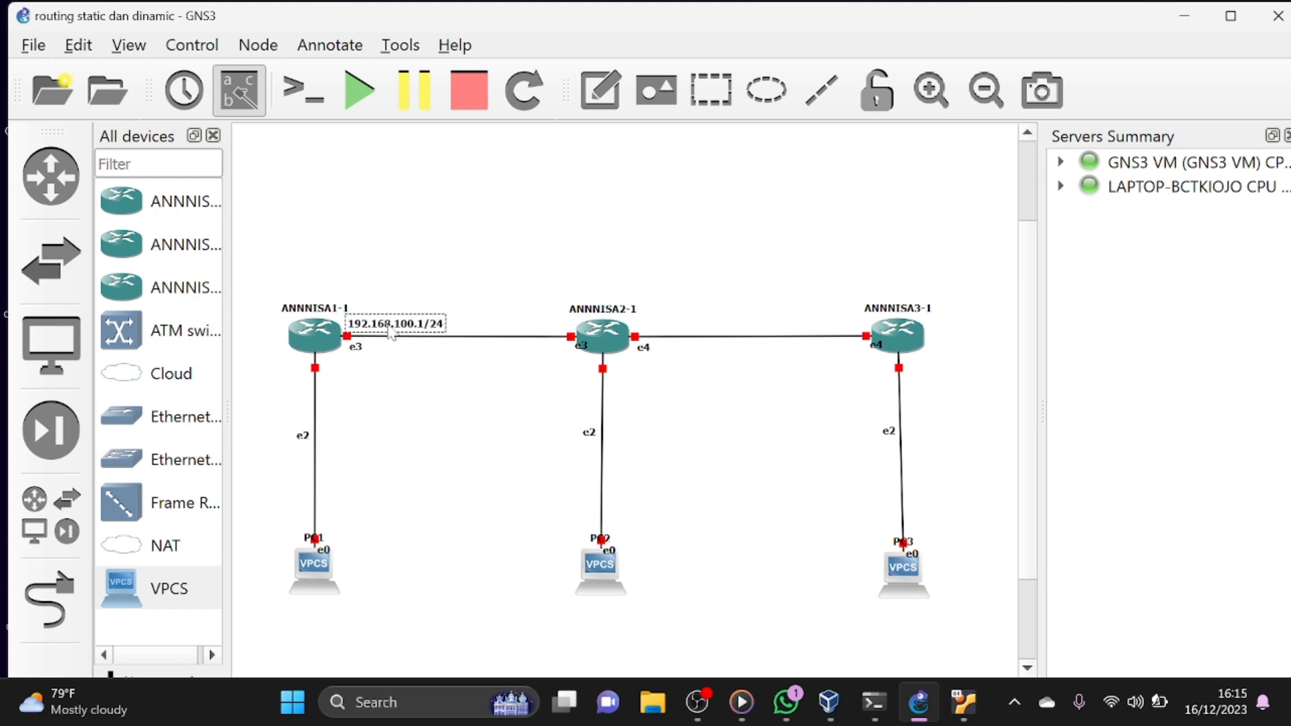
left_click(482, 265)
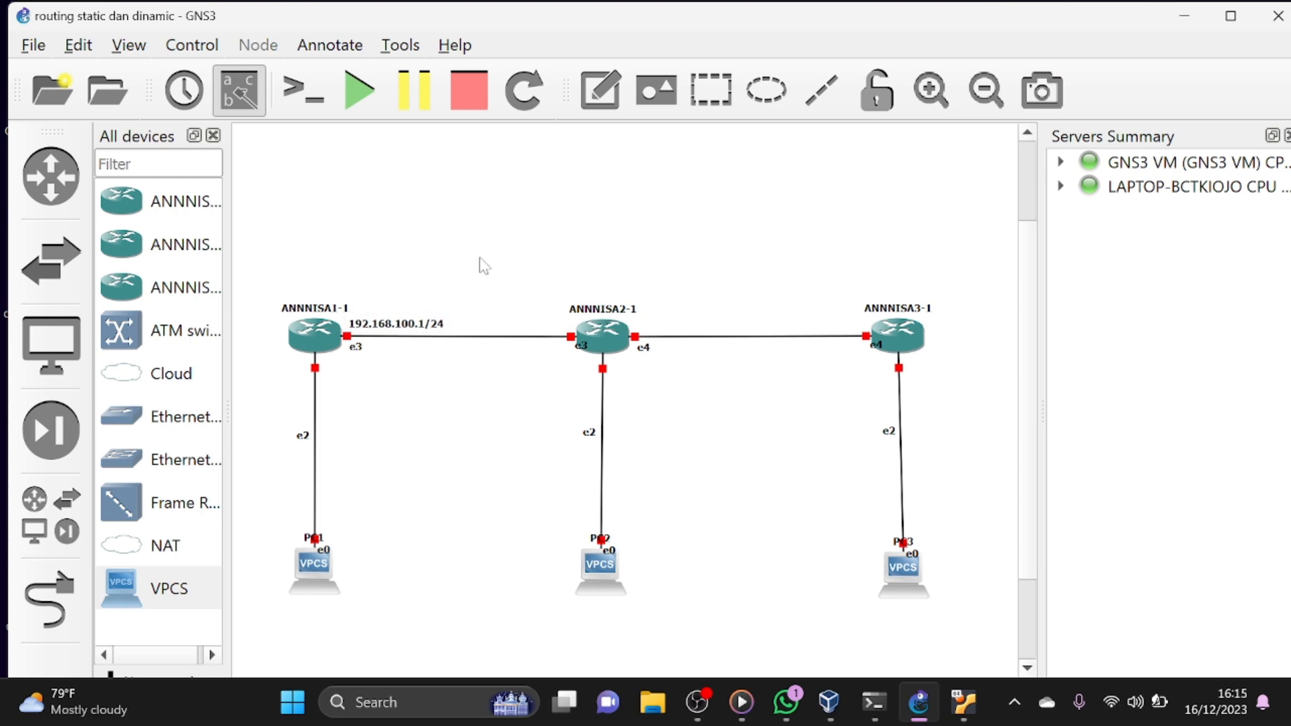
- Reuse the first address note's text for a new note reading 192.168.100.2/24 above the link at the second router's e3 port
double_click(373, 325)
key("ctrl+c")
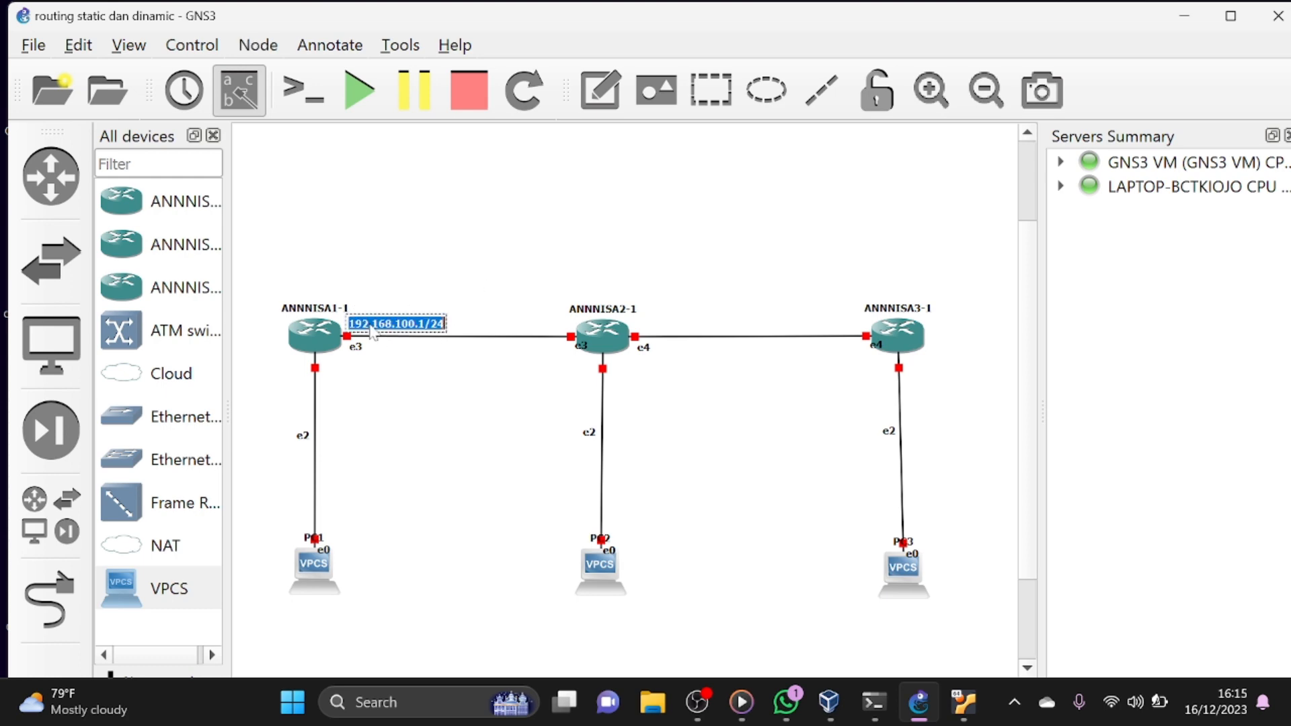
left_click(501, 145)
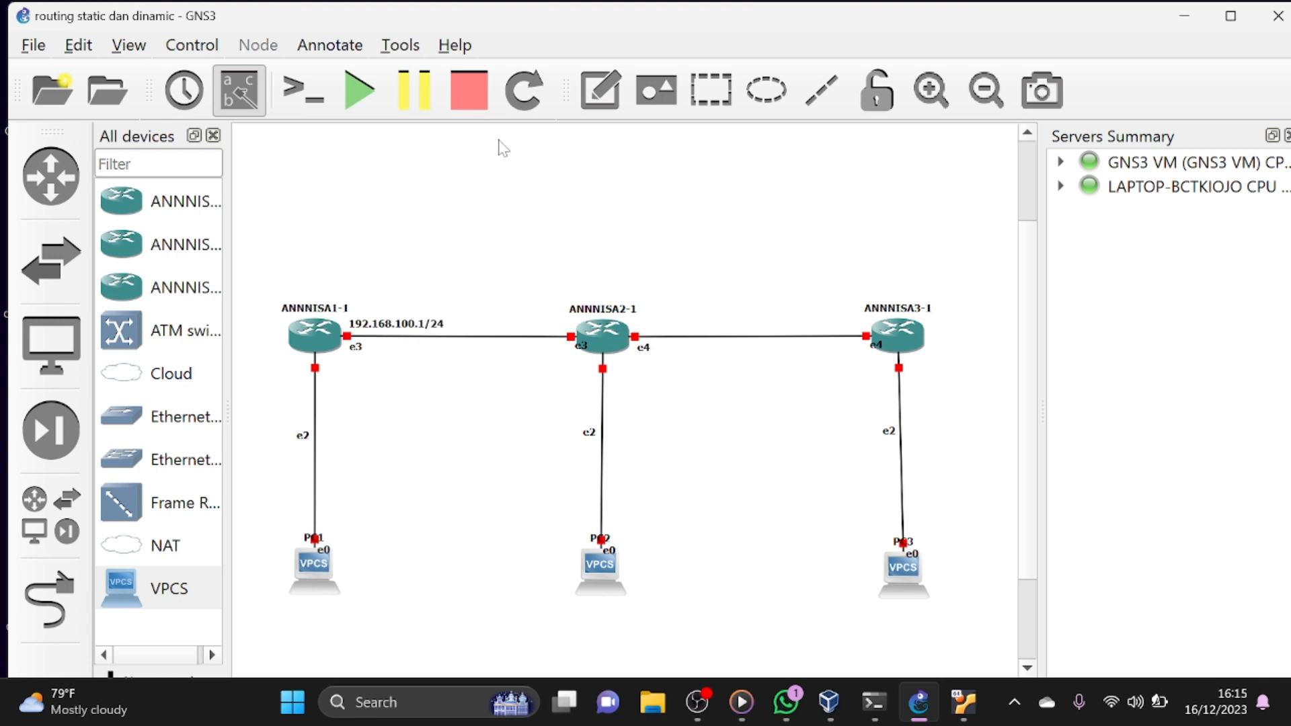
left_click(598, 96)
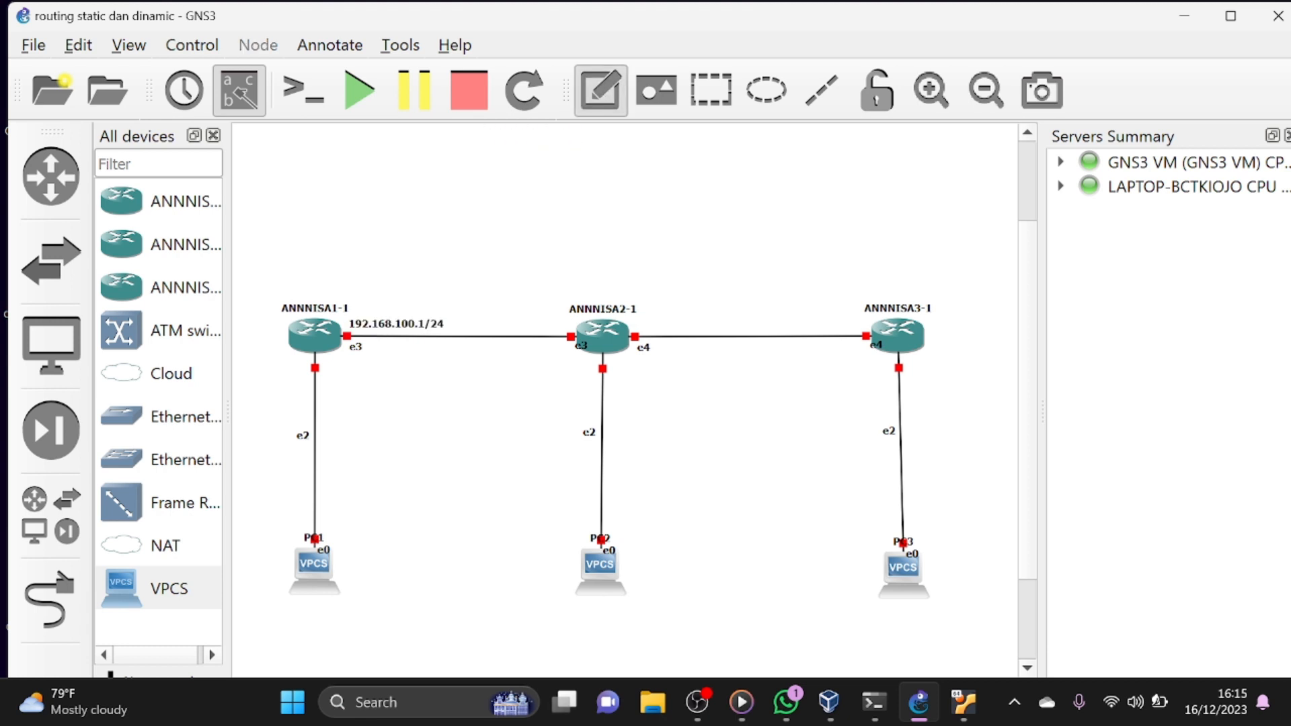
left_click(468, 328)
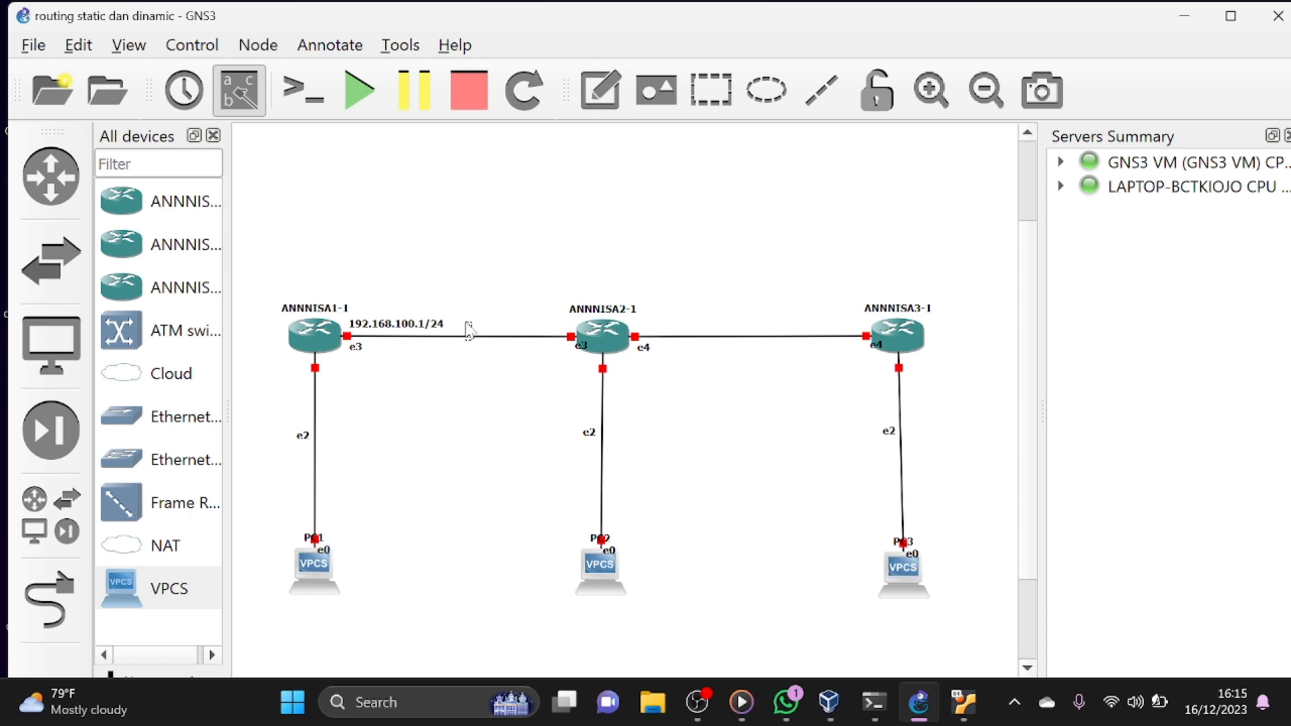
key("ctrl+v")
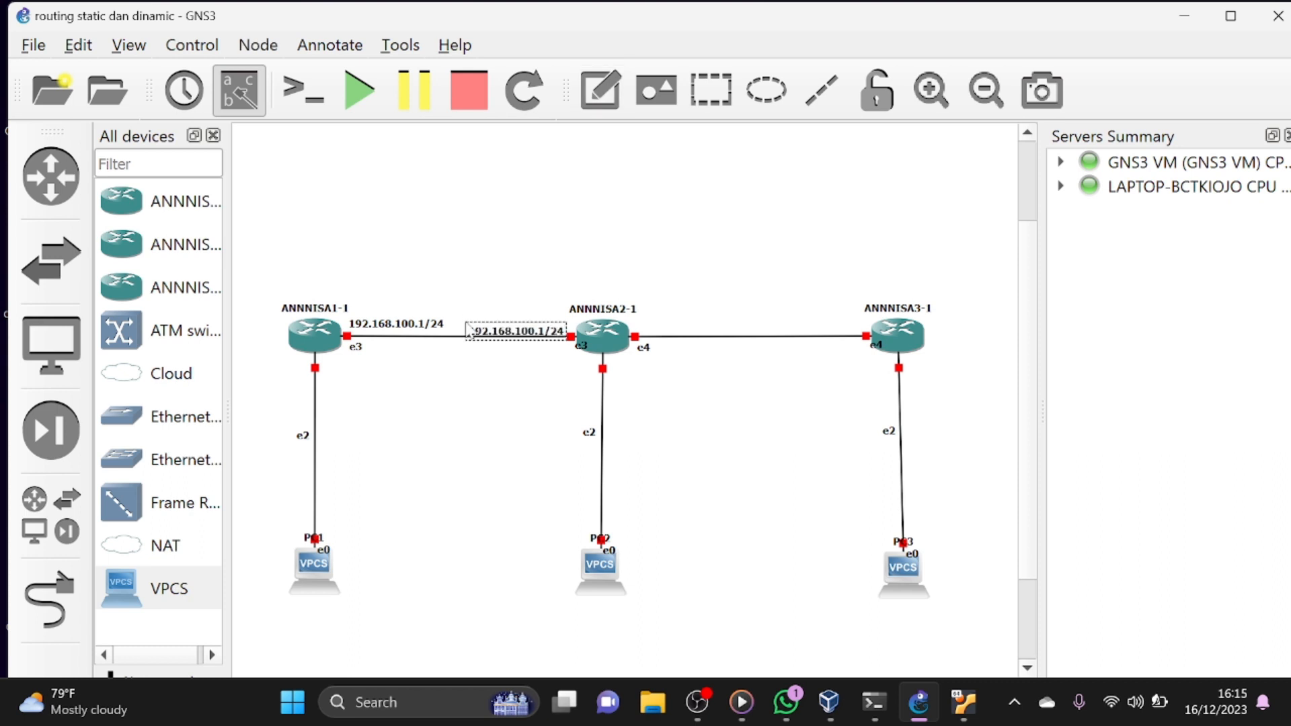
key("BackSpace")
type("2")
left_click(488, 267)
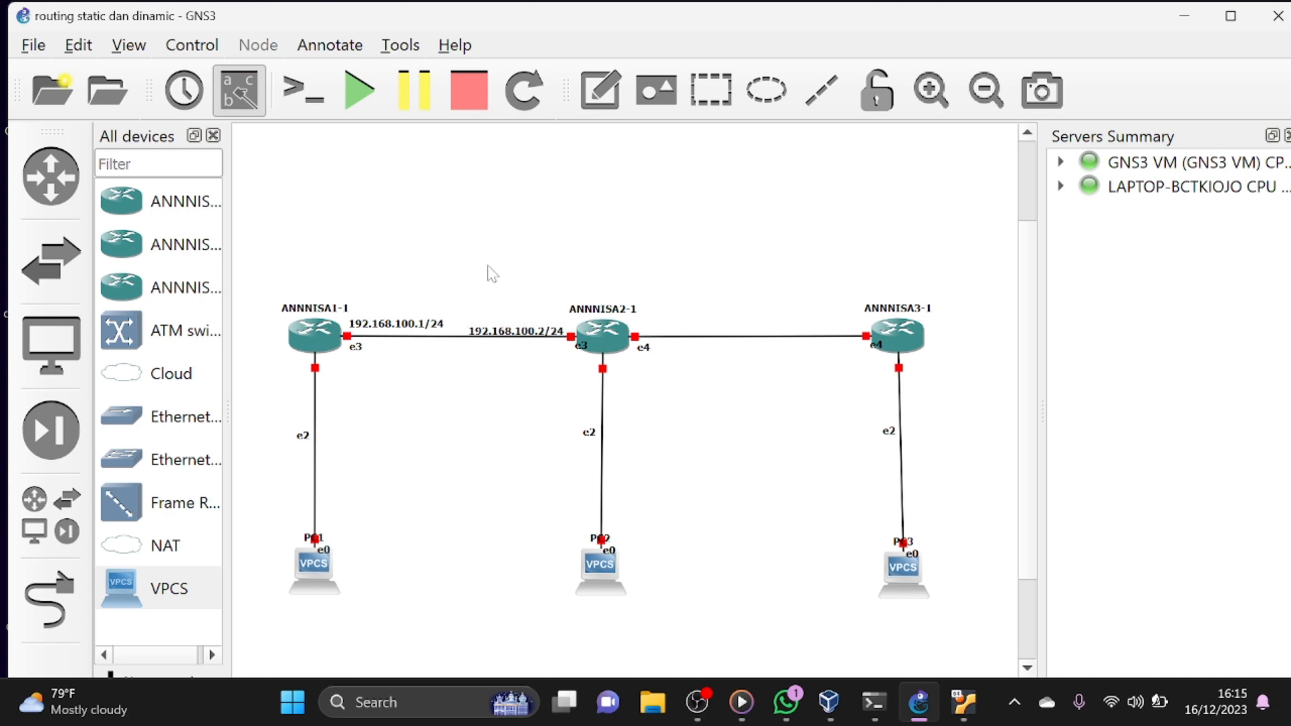
left_click_drag(509, 331, 514, 326)
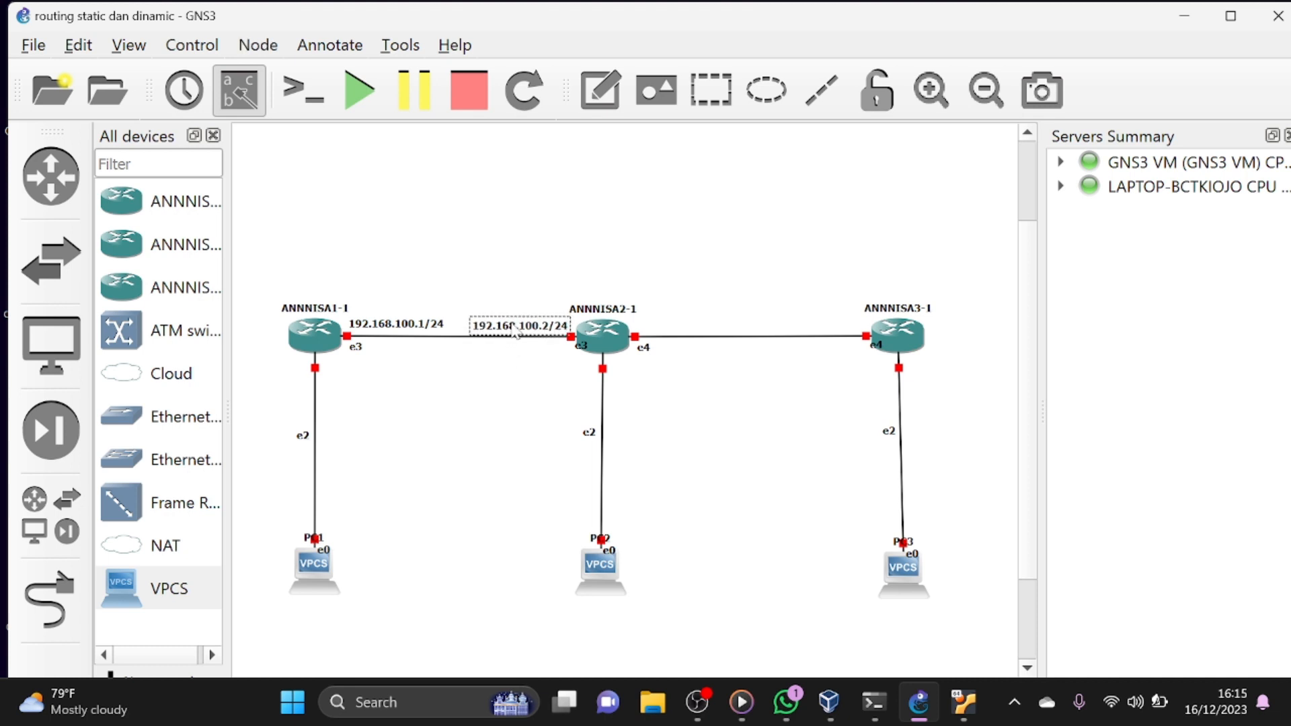
left_click(668, 323)
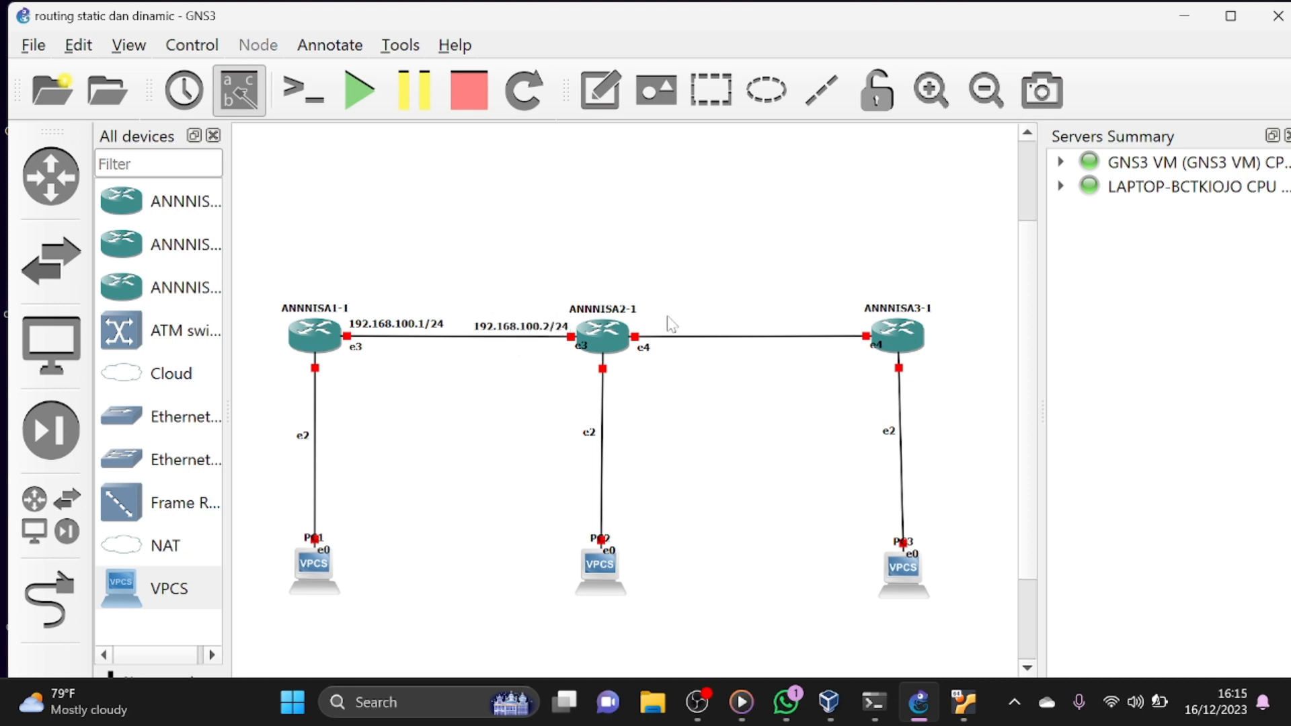
- Add a note reading 192.168.200.1/24 above the link beside the second router's e4 port
left_click(600, 90)
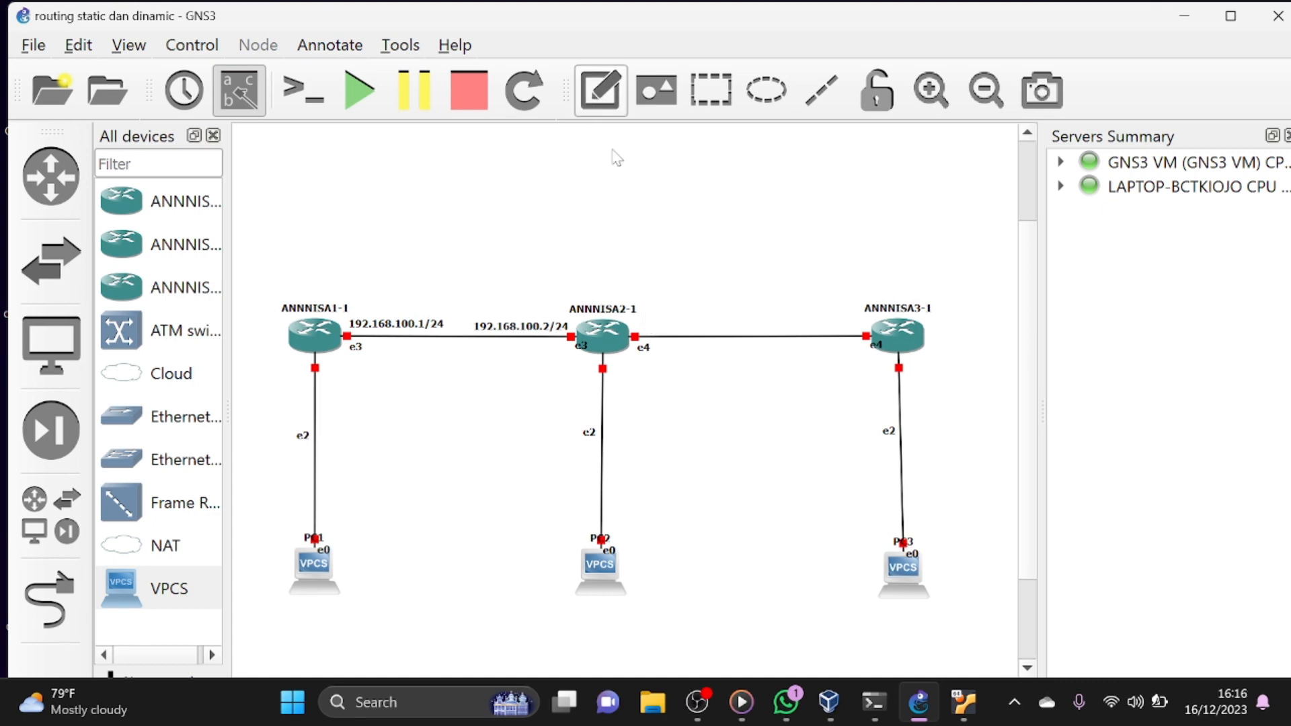
left_click(609, 91)
left_click(610, 90)
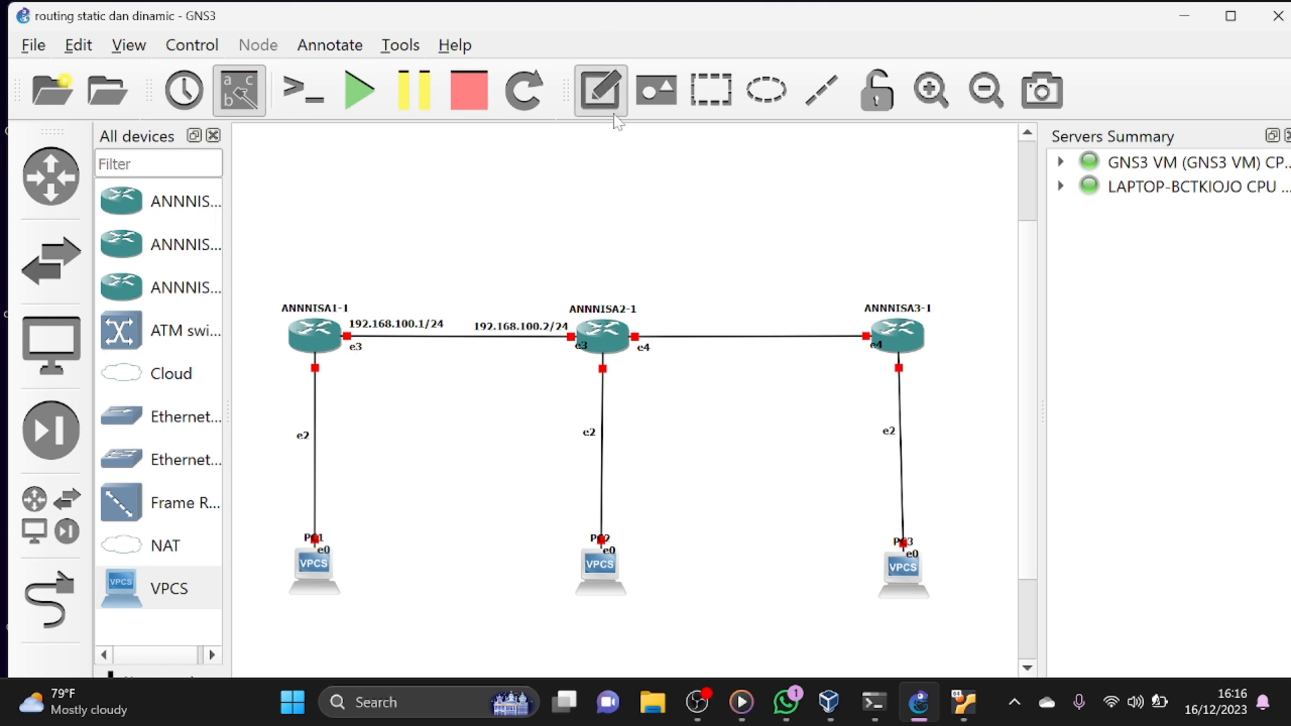
left_click(650, 331)
type("192.168.100.1/24")
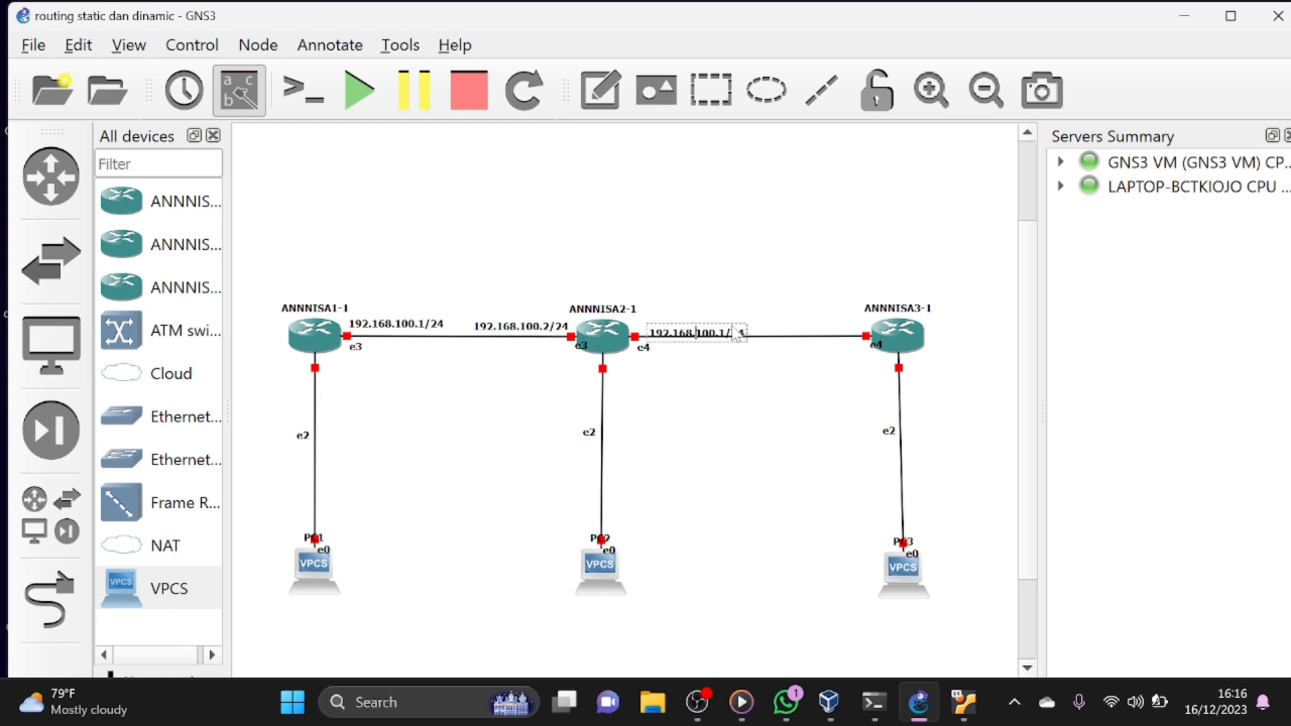
key("BackSpace")
type("2")
left_click(752, 281)
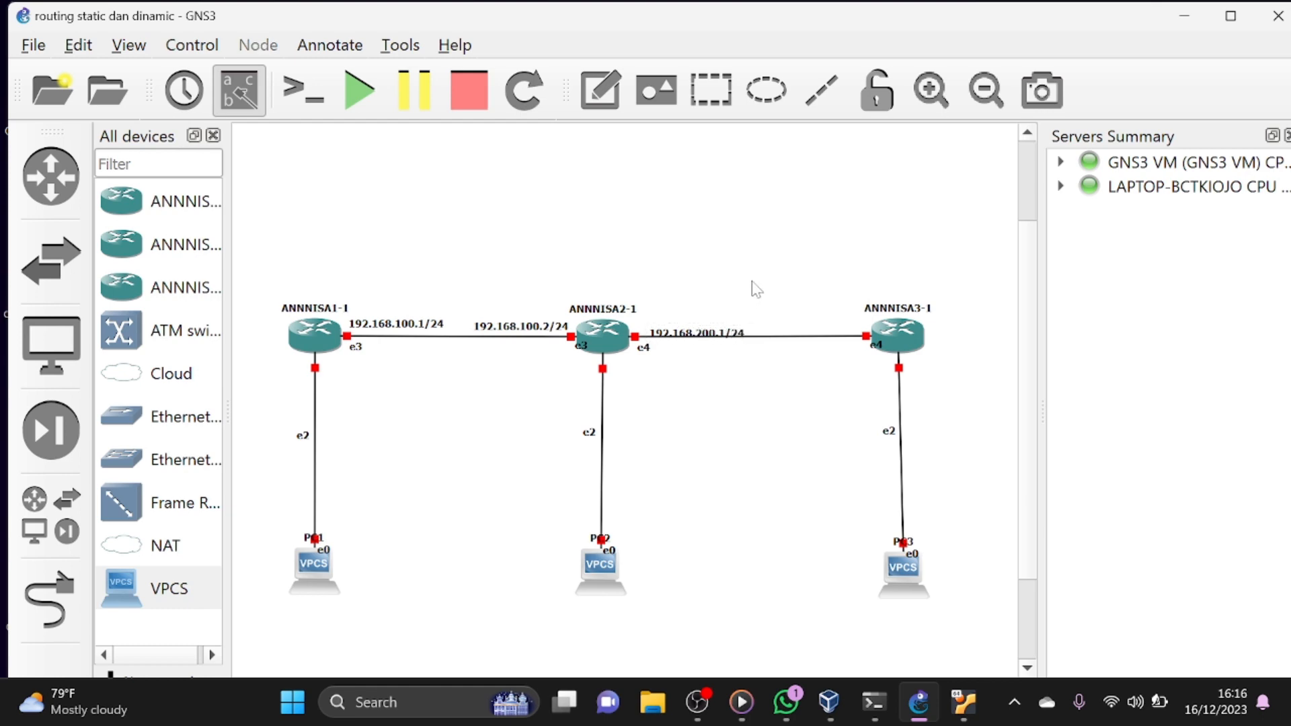
left_click_drag(714, 330, 713, 326)
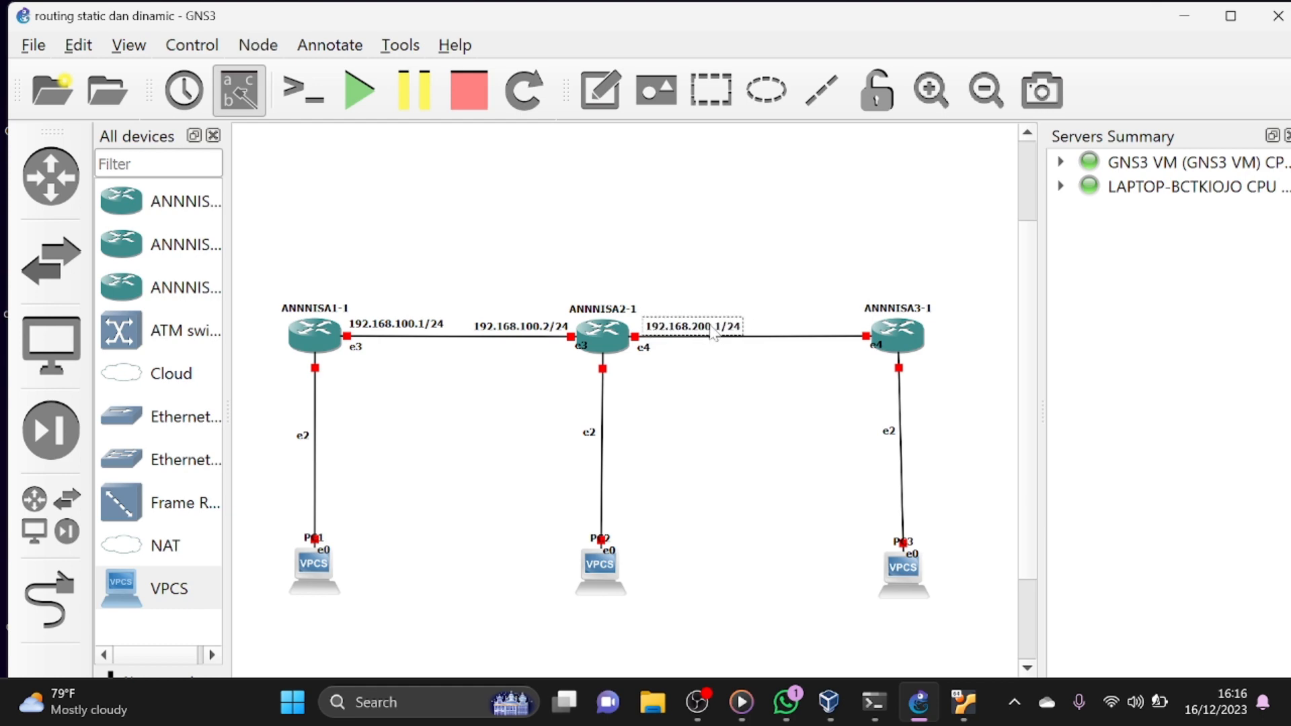
left_click(713, 370)
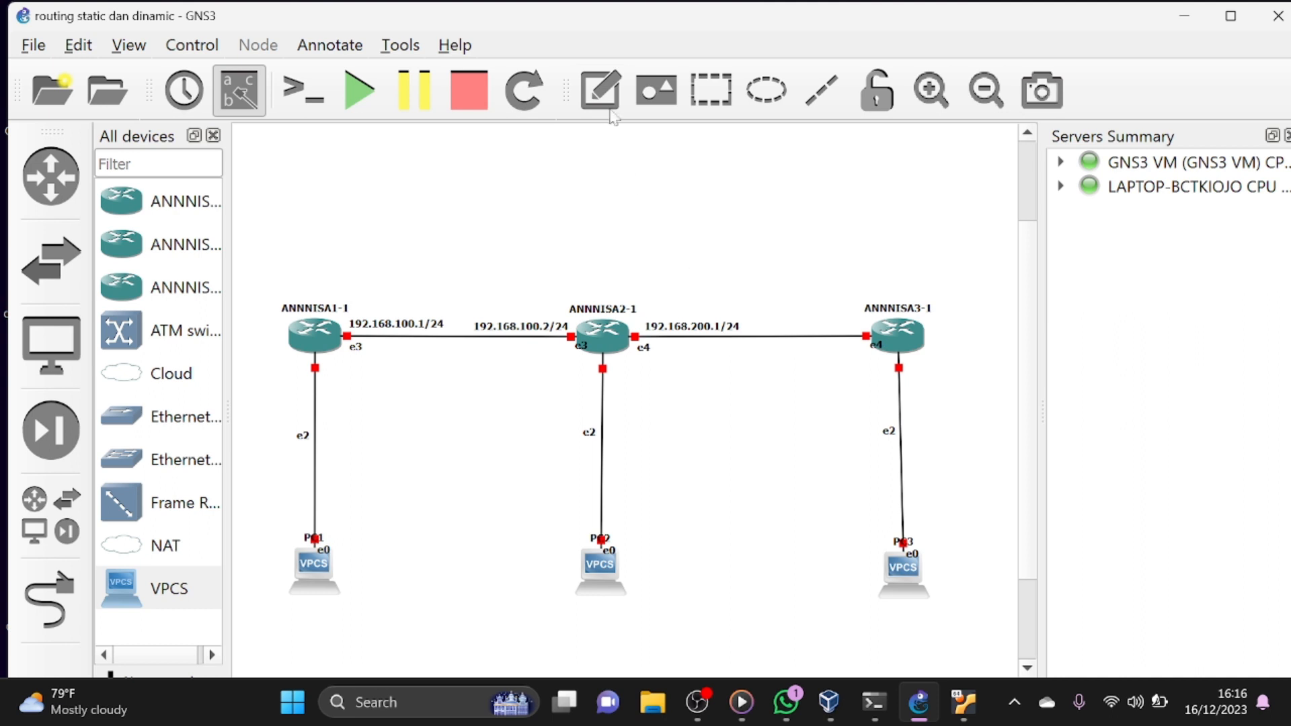
- Add a note reading 192.168.200.2/24 above the link beside the third router's e4 port
left_click(600, 89)
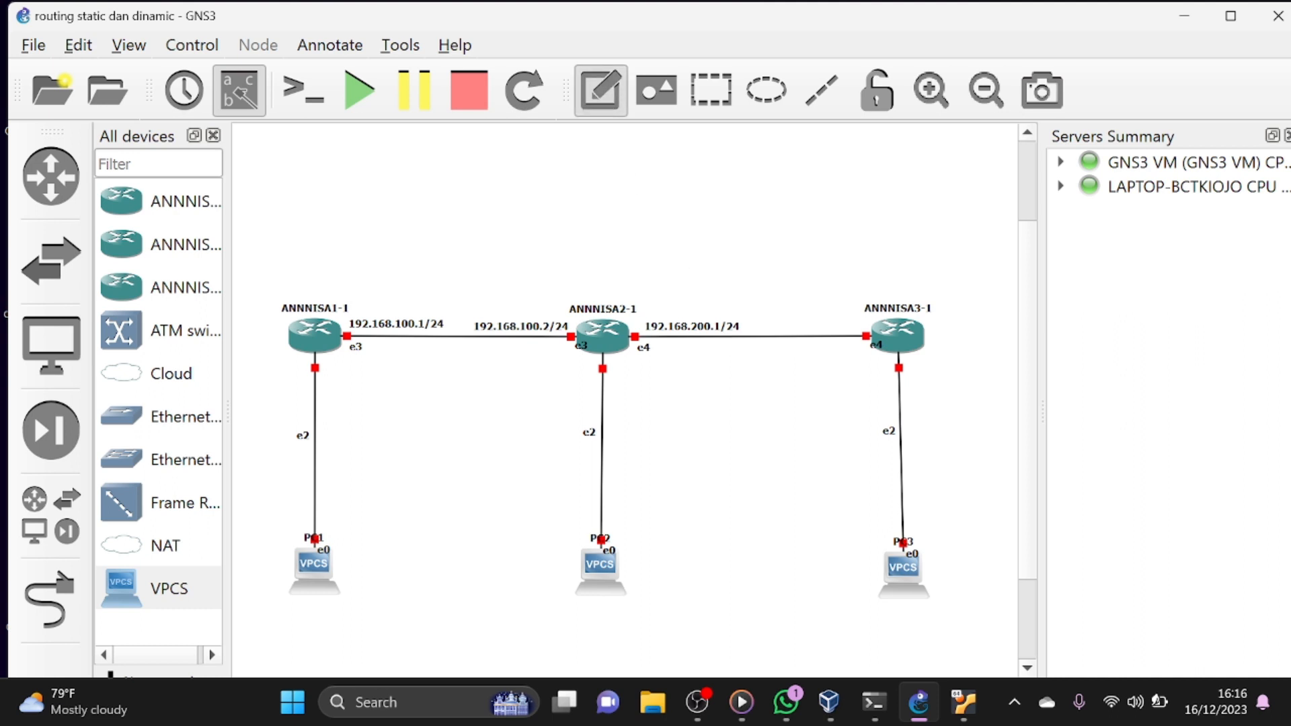
left_click(761, 325)
type("192.168.100.1/24")
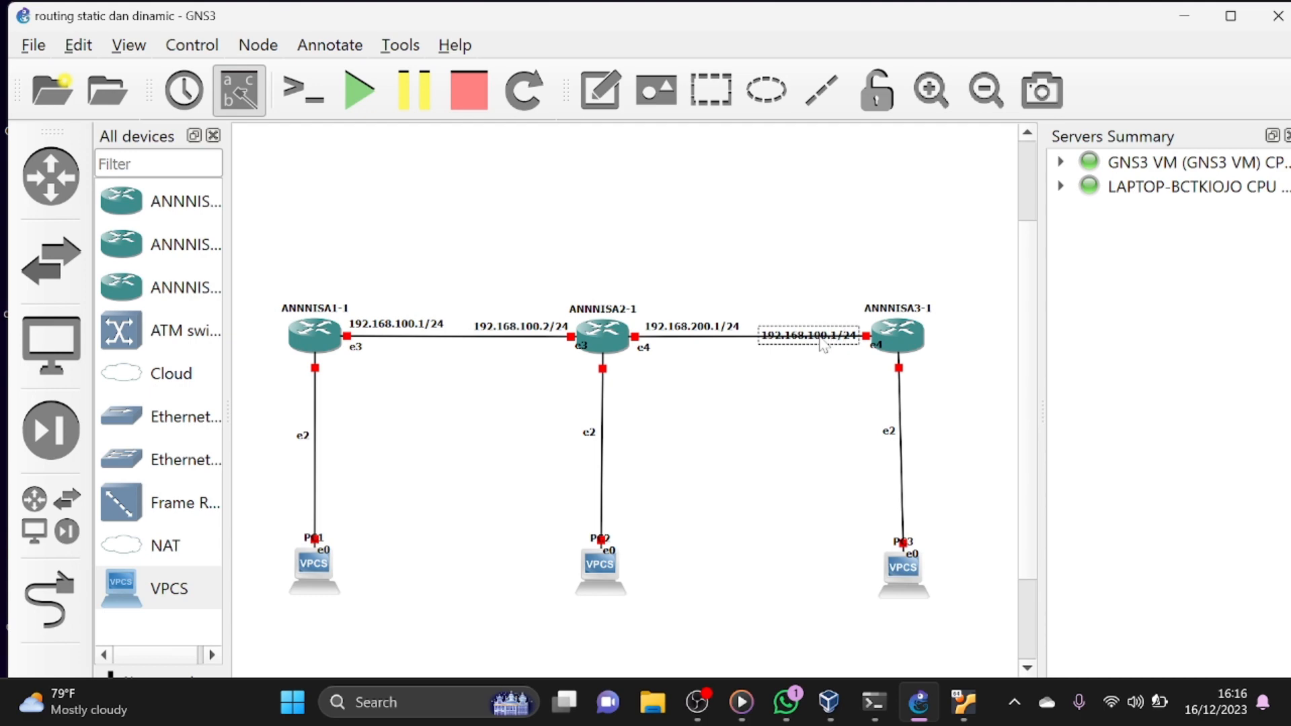
key("BackSpace")
type("2")
key("BackSpace")
type("2")
left_click(813, 297)
left_click_drag(813, 339, 812, 329)
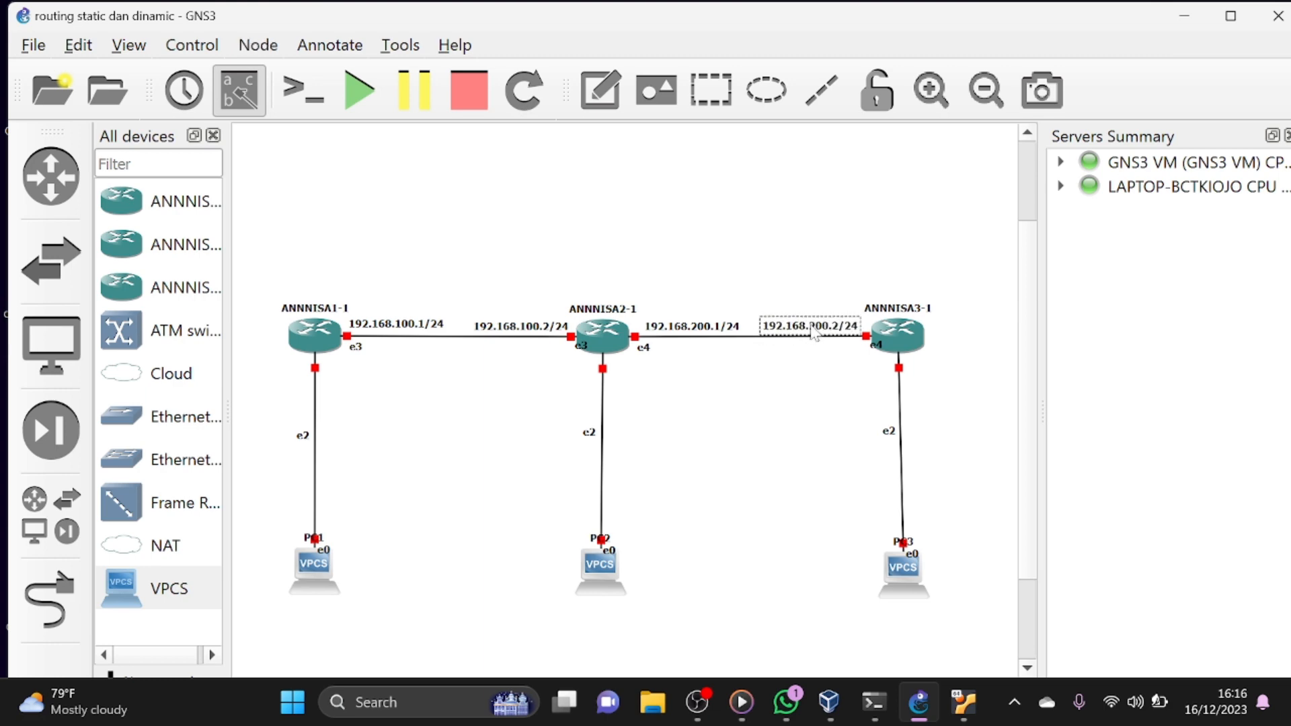
left_click(766, 364)
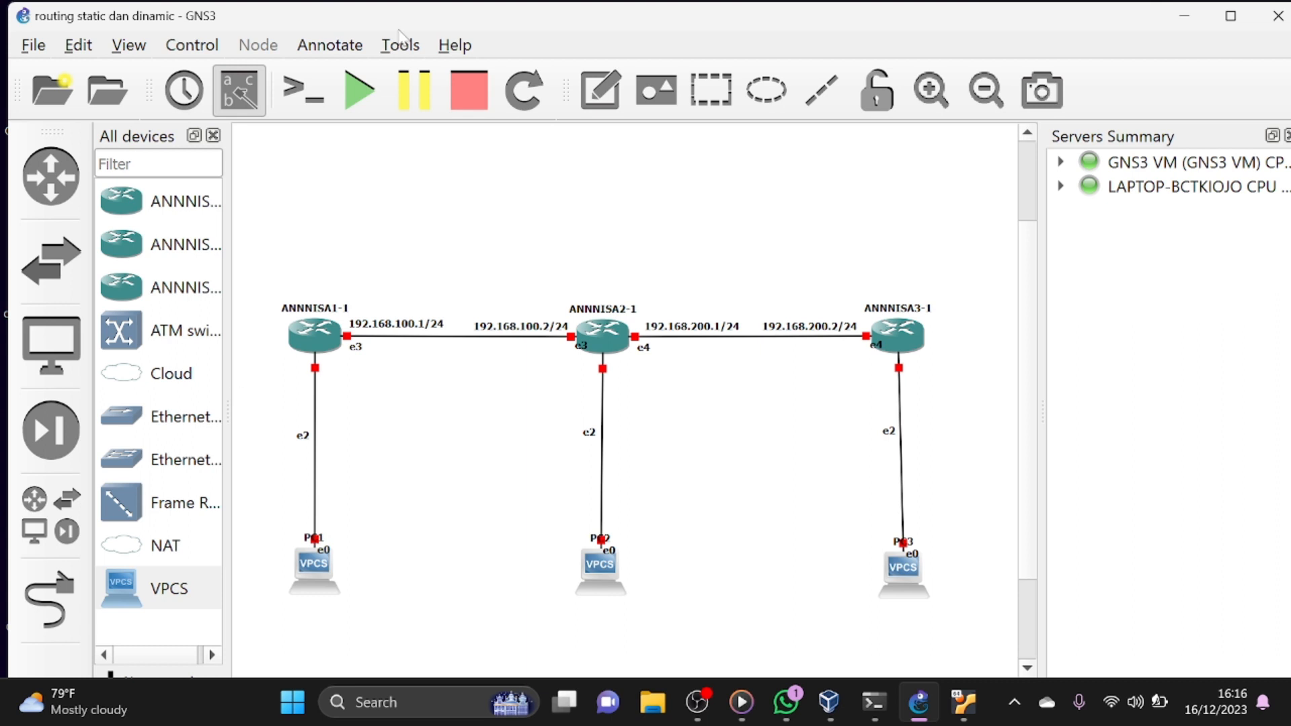
- Add a note reading 192.168.20.1/24 and place it beside the link between the first router and PC1
left_click(589, 90)
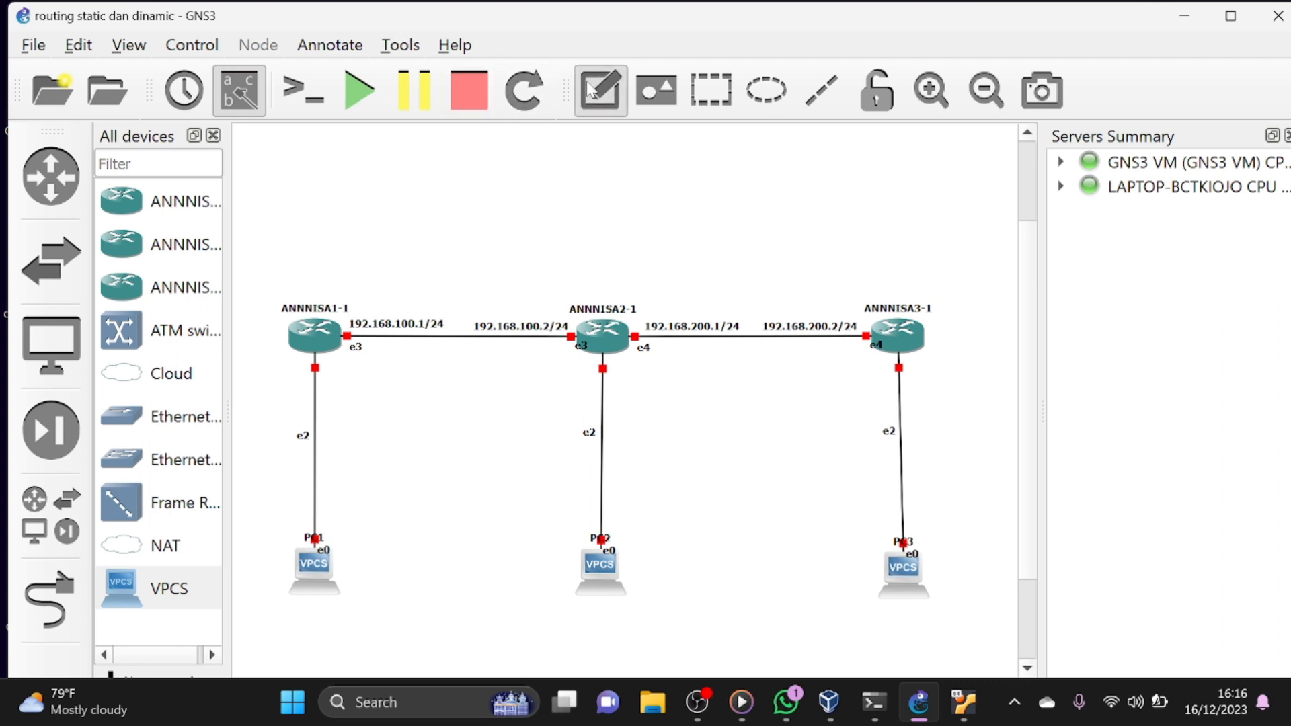
left_click(327, 436)
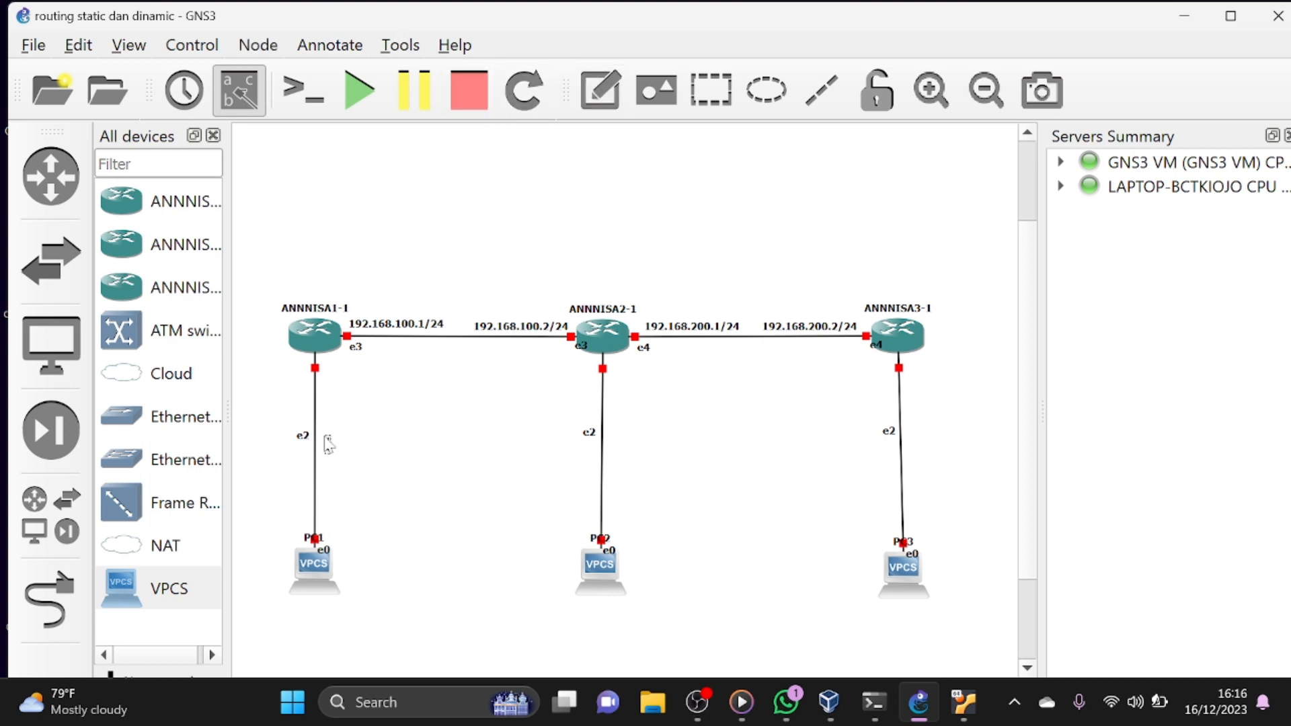
type("192.168.100.1/24")
key("BackSpace")
key("BackSpace")
type("2")
key("ctrl+a")
key("ctrl+c")
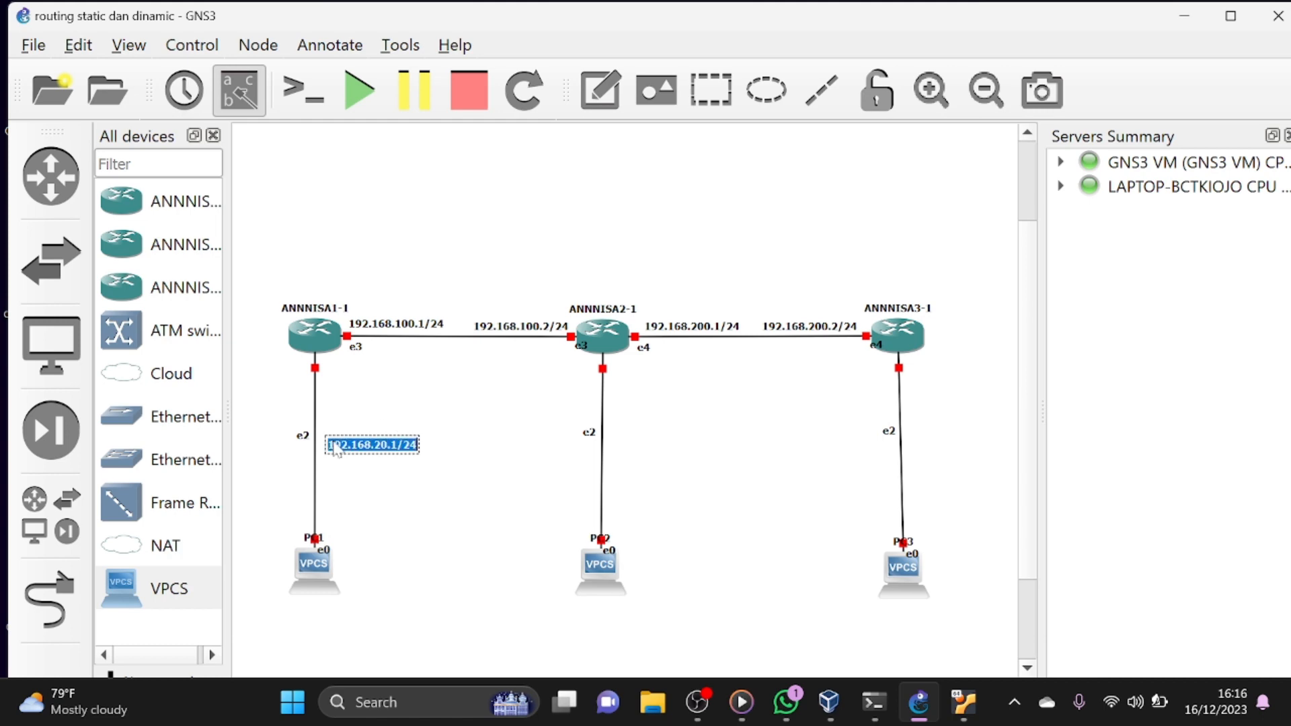
left_click(476, 423)
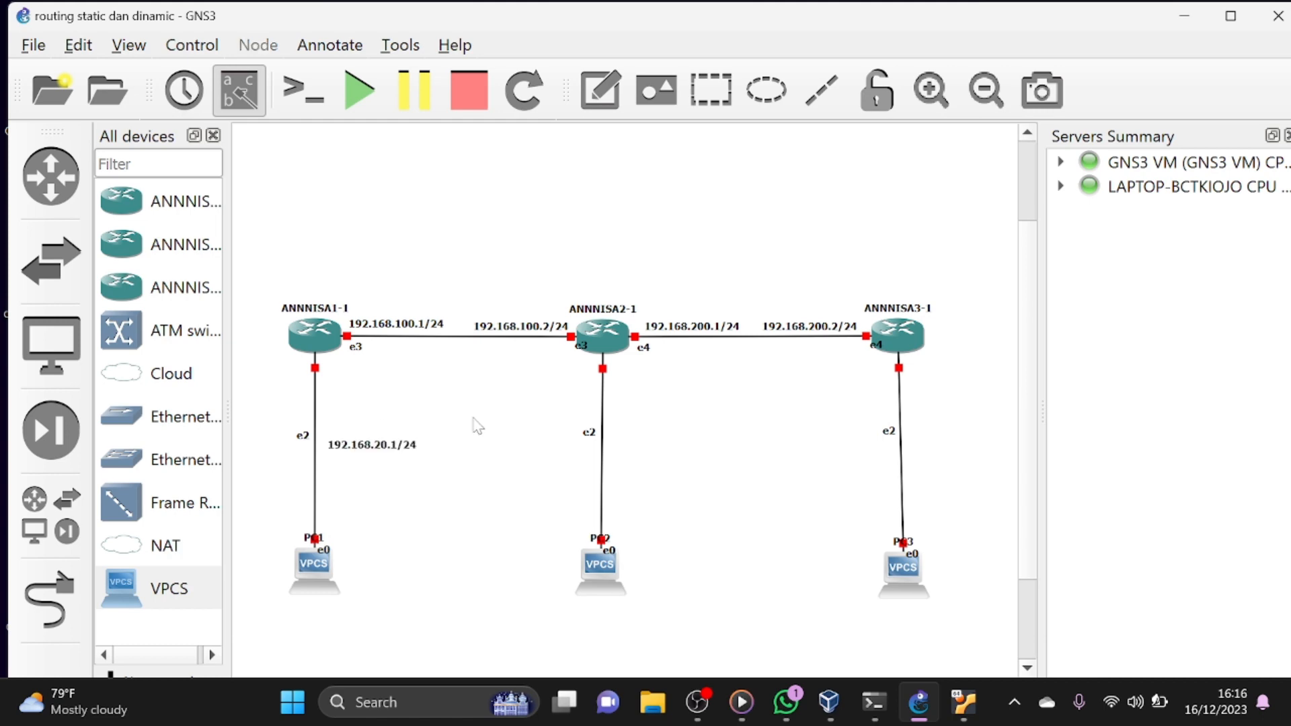
left_click(383, 449)
left_click_drag(383, 449, 378, 443)
left_click(480, 458)
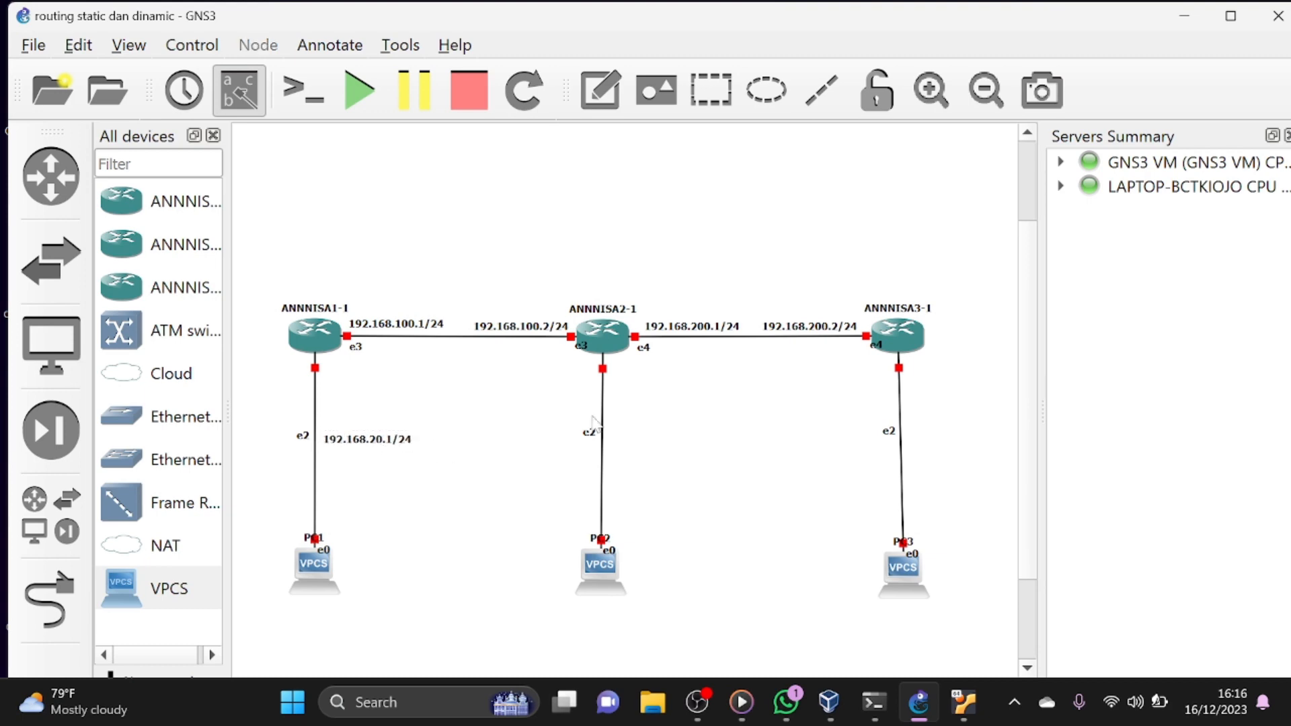
- Shift the second router's e2 label and add a note reading 192.168.30.1/24 beside the link between the second router and PC2
left_click_drag(591, 435, 592, 443)
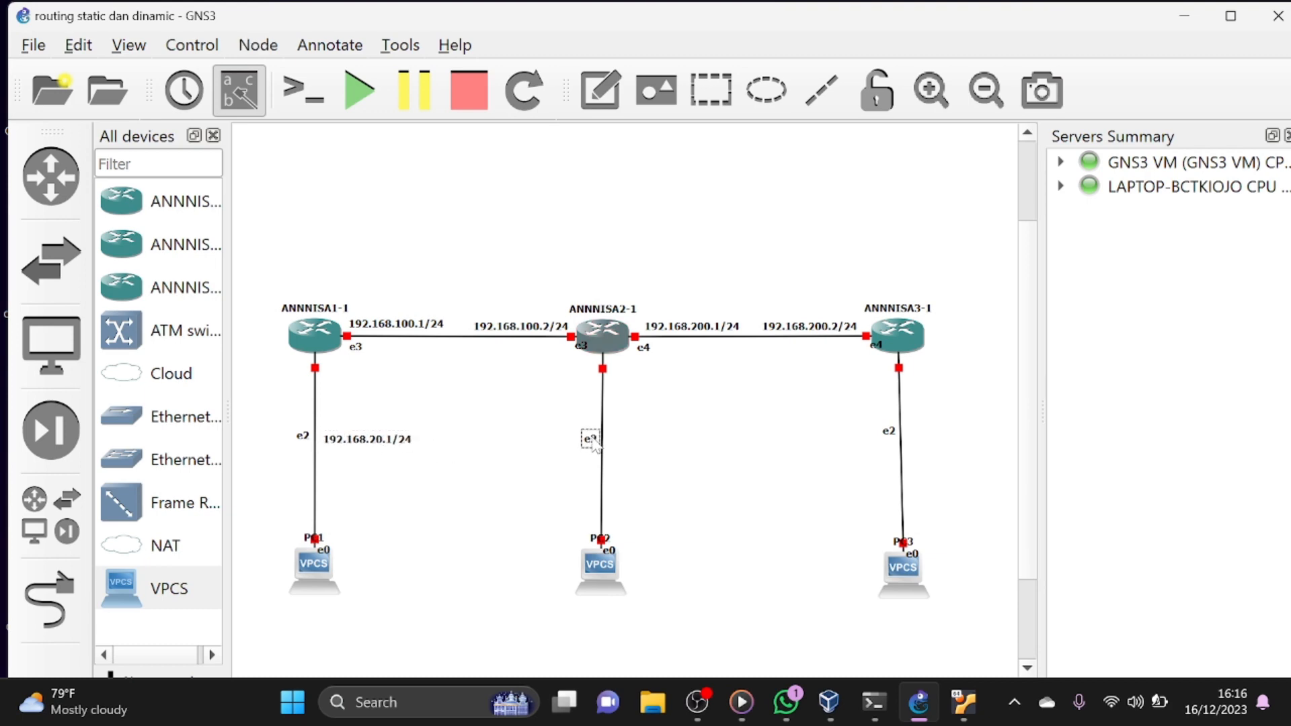
left_click(636, 452)
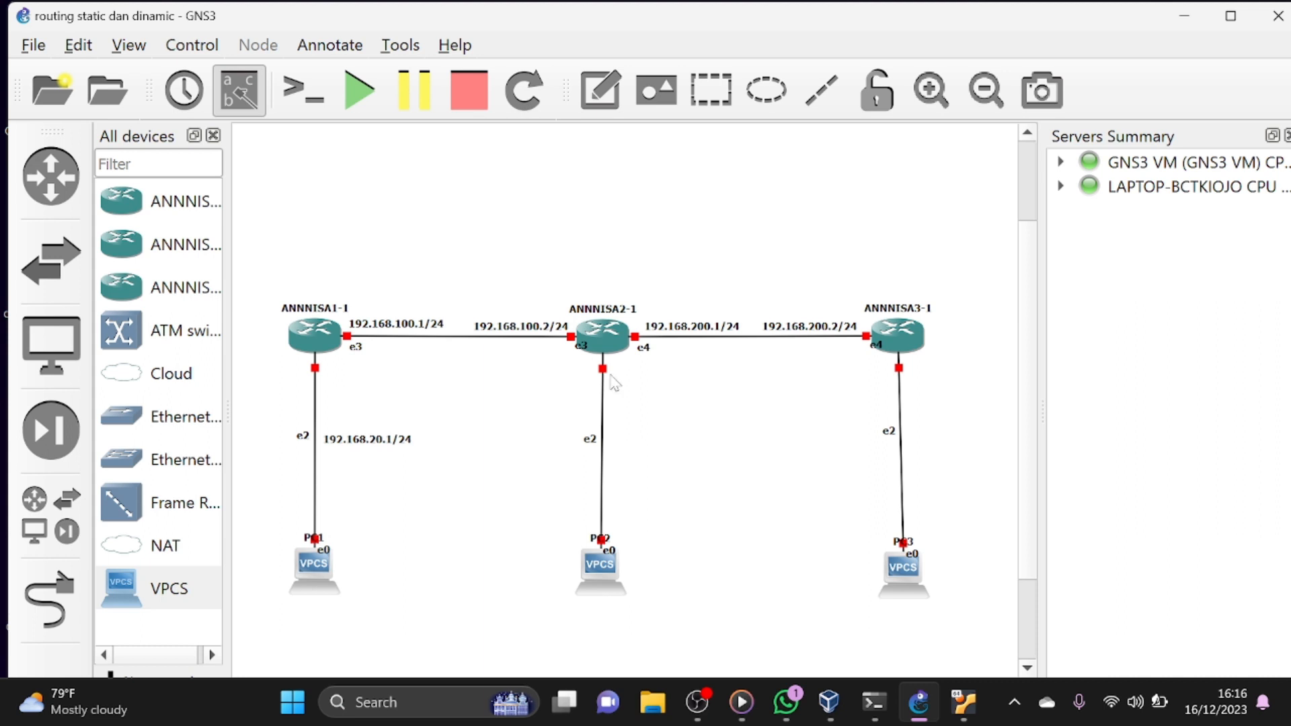
left_click(617, 87)
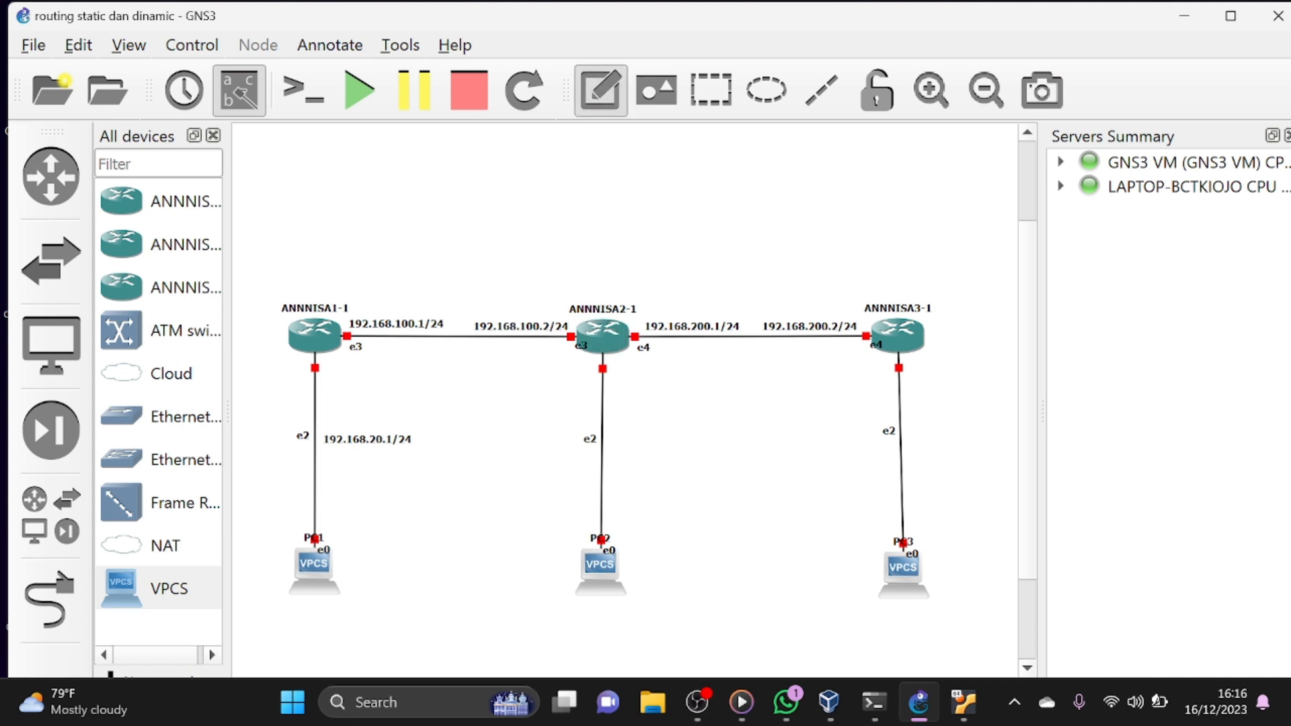
left_click(617, 450)
key("ctrl+v")
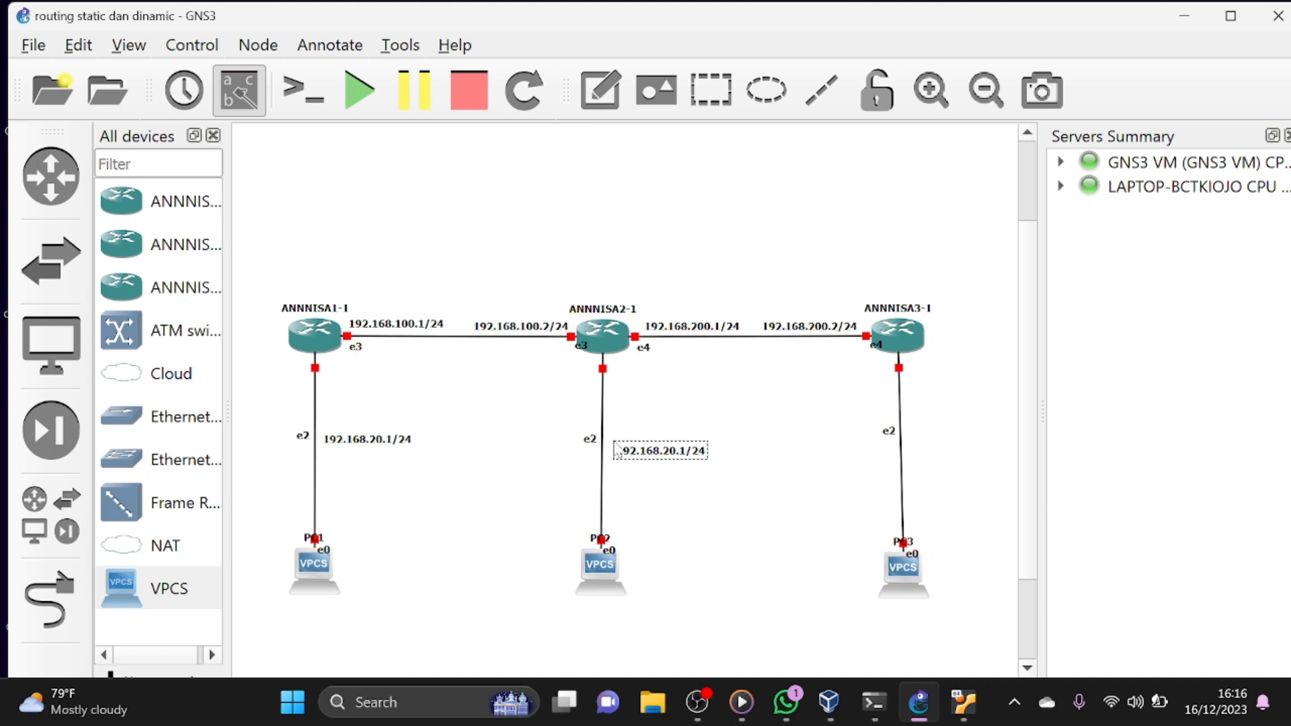
key("BackSpace")
type("3")
left_click_drag(639, 494, 636, 444)
left_click(769, 498)
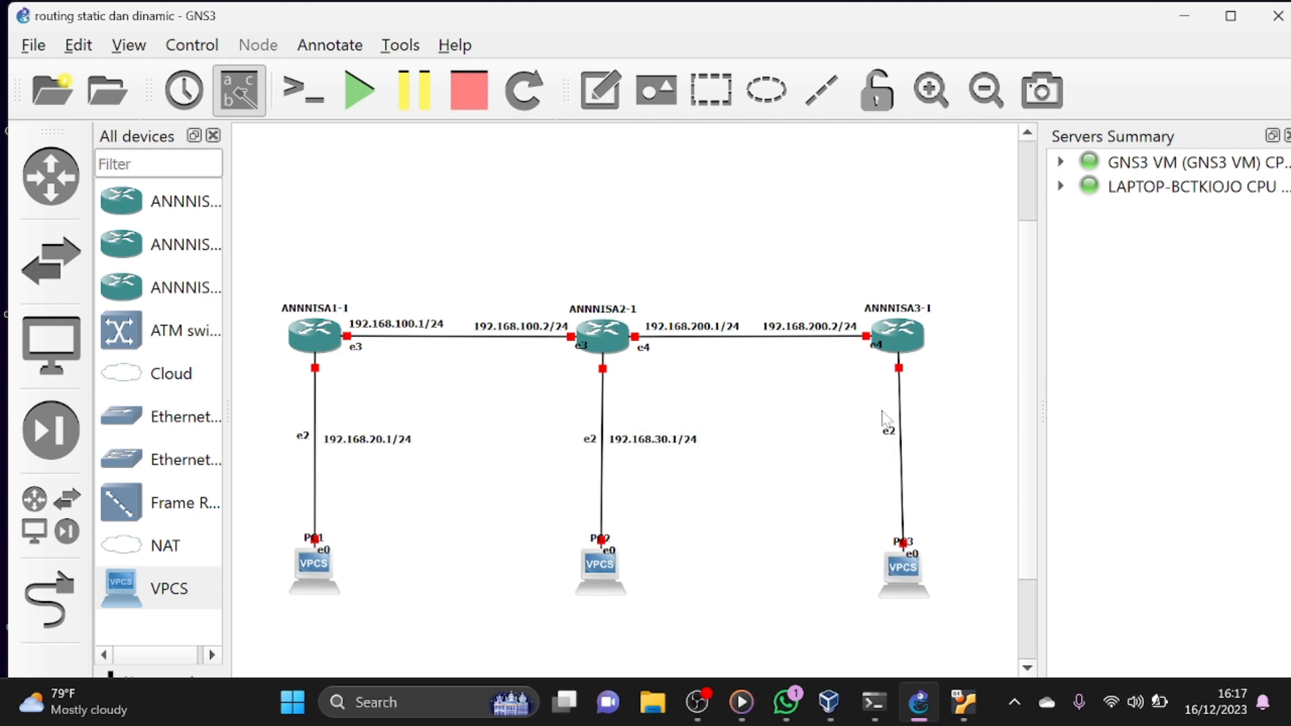
- Move the third router's e2 label away from its link and align PC3 vertically beneath the router
left_click_drag(892, 440, 802, 448)
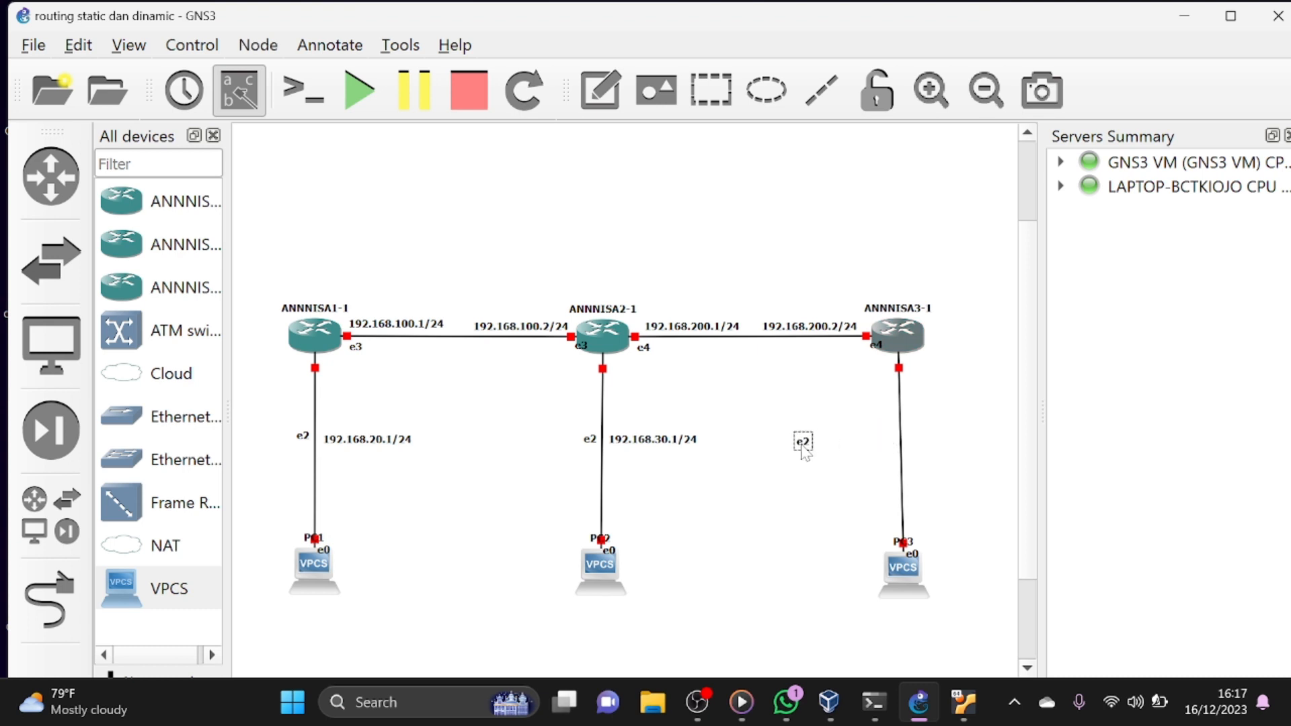
left_click_drag(901, 567, 898, 563)
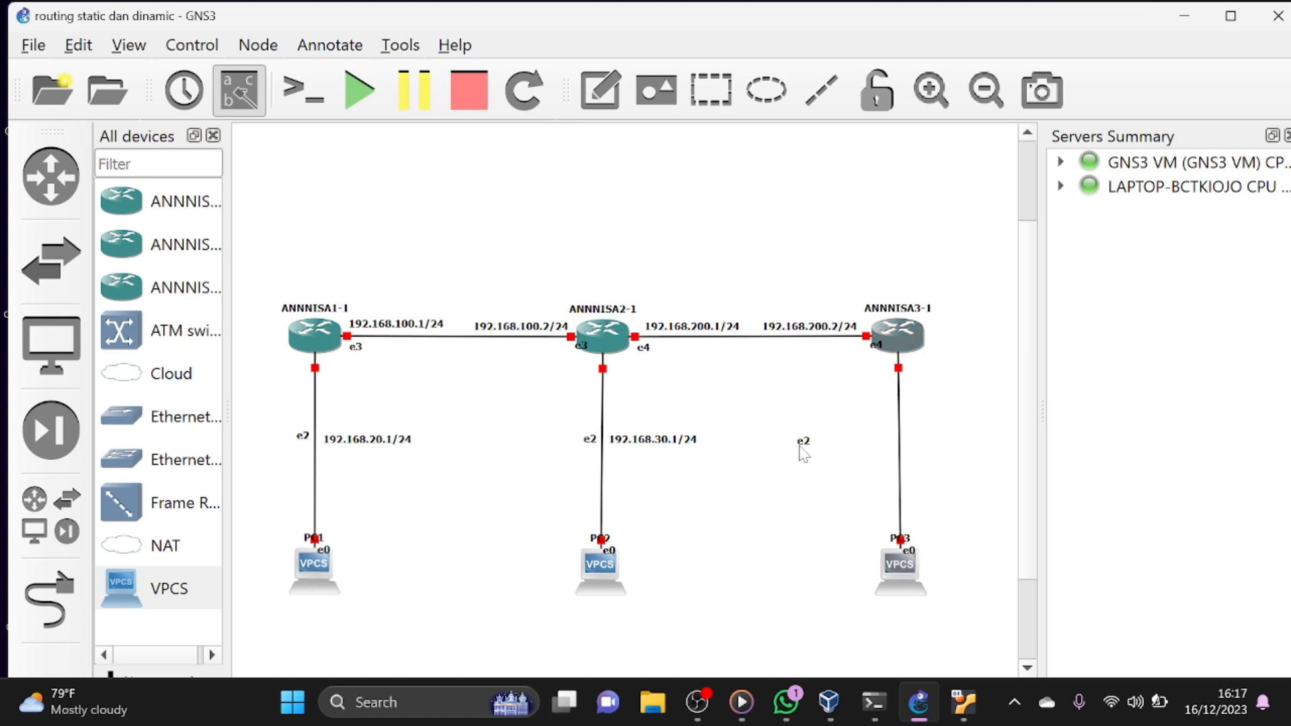
left_click_drag(800, 447, 766, 448)
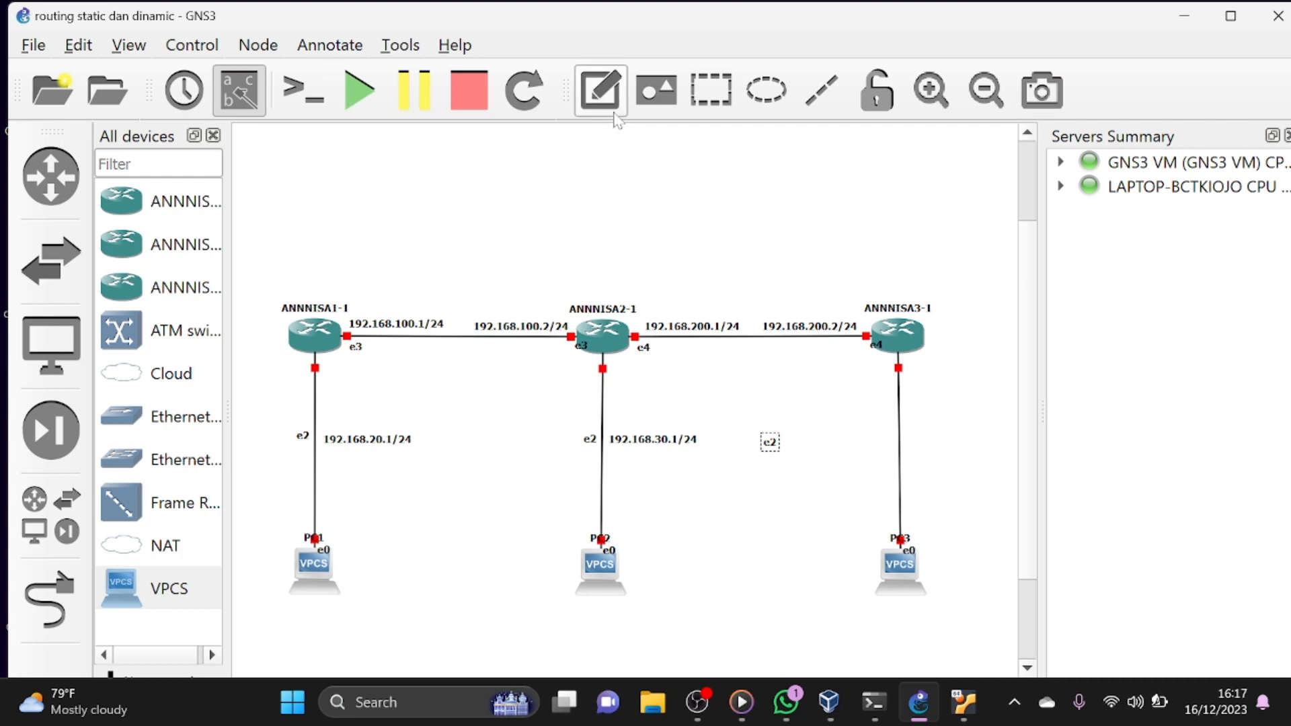
- Add a note reading 192.168.40.1/24 and place it between the e2 label and the link from the third router to PC3
left_click(614, 113)
left_click(788, 449)
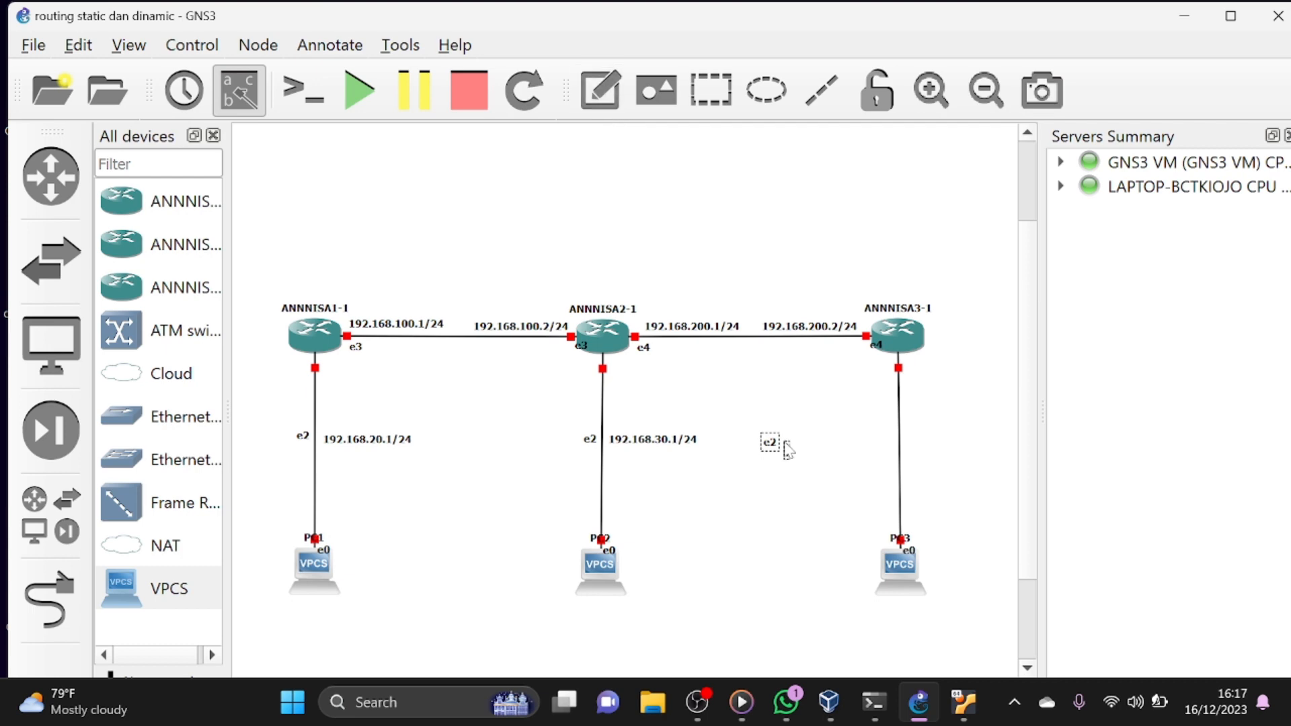
type("192.168.20.1/24")
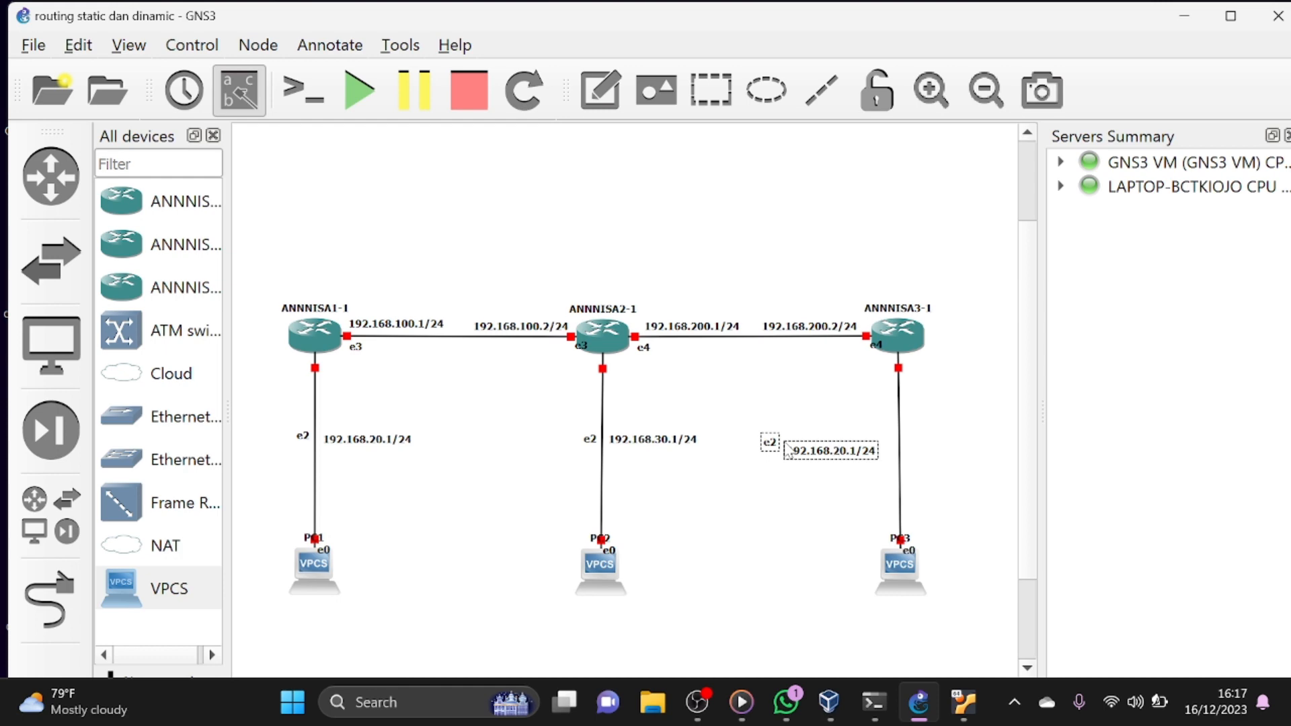
key("BackSpace")
mouse_move(785, 450)
left_mouse_down()
mouse_move(838, 455)
mouse_move(776, 445)
mouse_move(788, 447)
left_mouse_up()
left_click(813, 442)
left_click(762, 475)
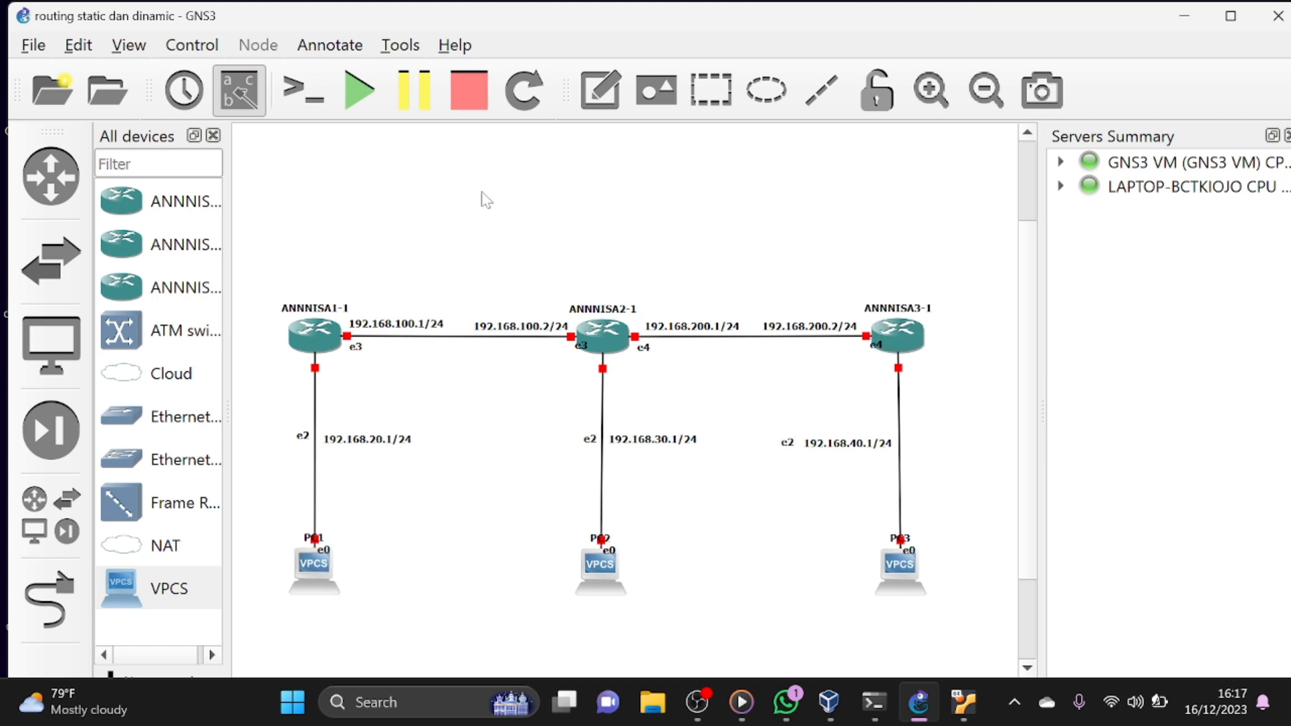
- Add a note reading 192.168.20.2/24 and center it below PC1
left_click(608, 109)
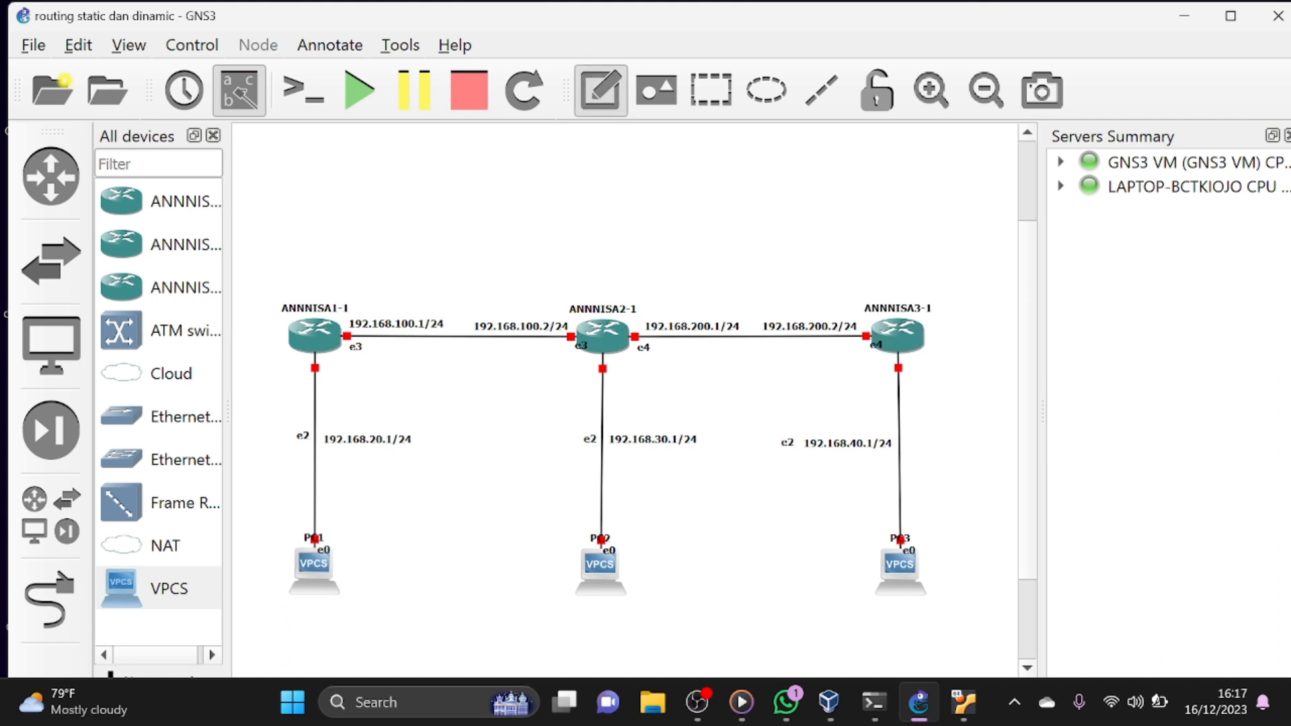
left_click(247, 628)
type("192.168.20.1/24")
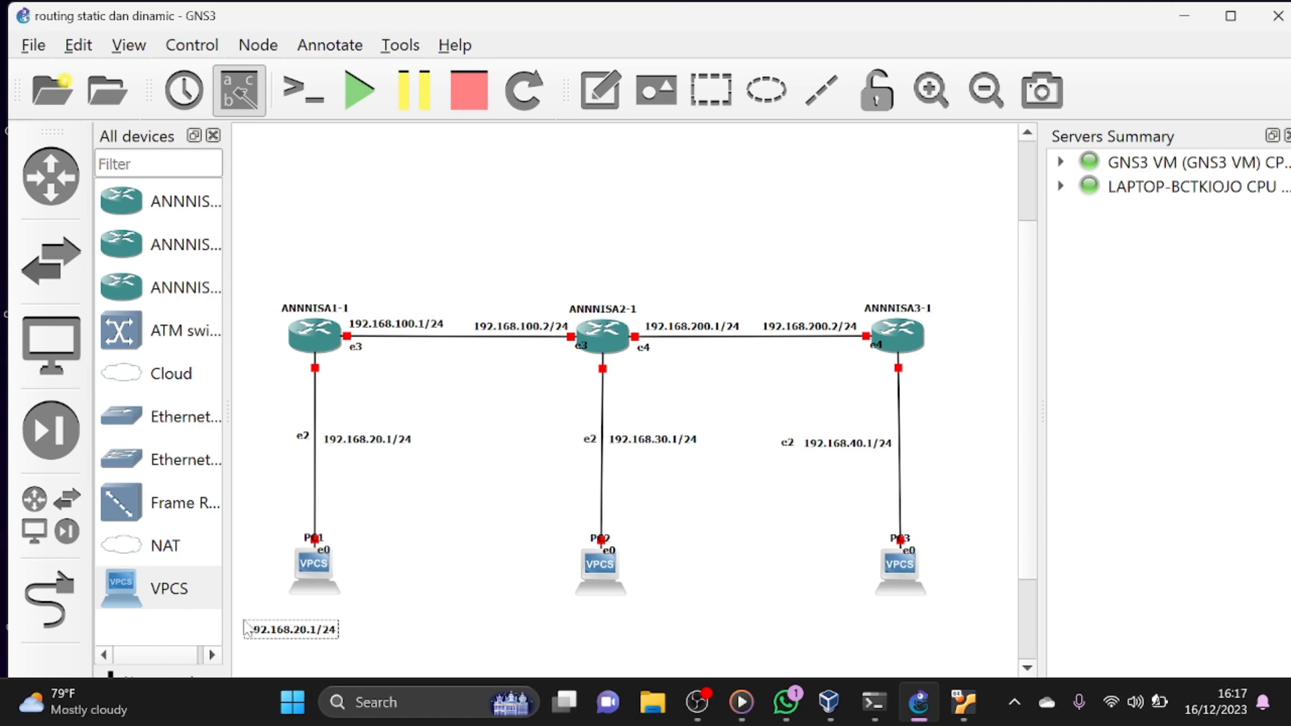
key("Left")
key("Left")
key("Left")
key("Left")
key("Delete")
type("2")
left_click_drag(391, 629, 316, 622)
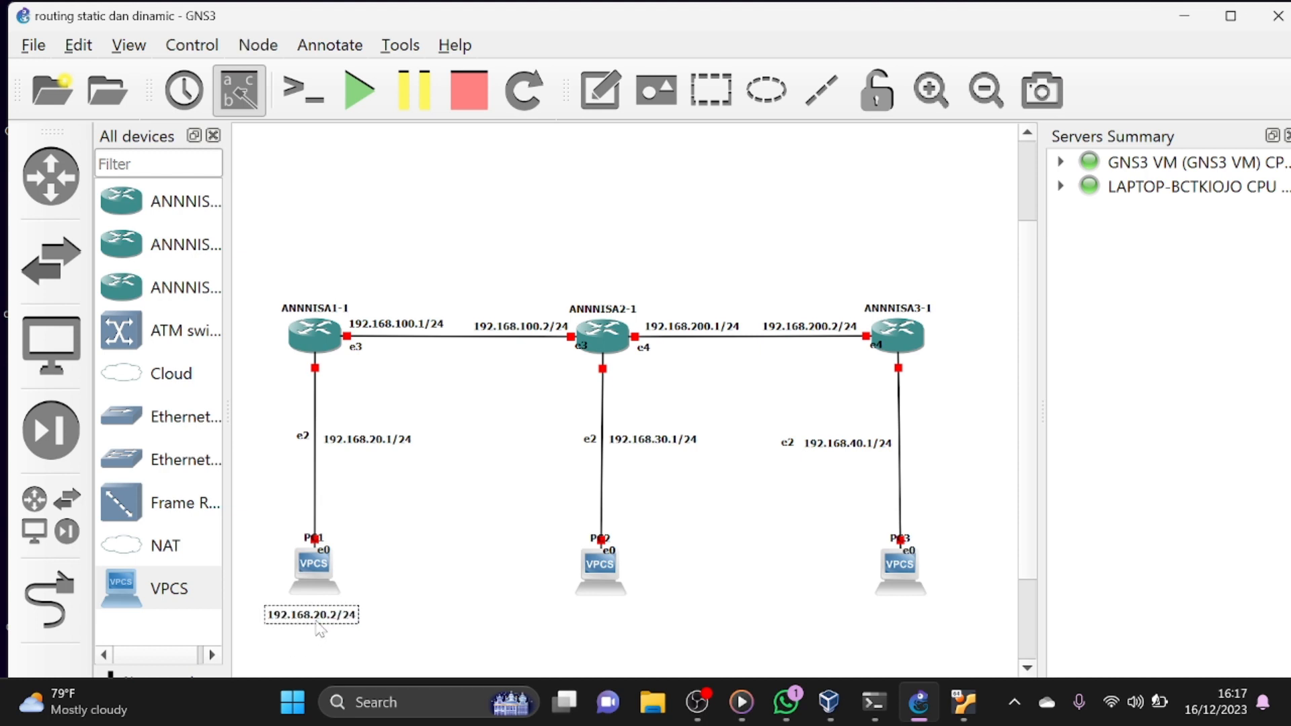
left_click(481, 617)
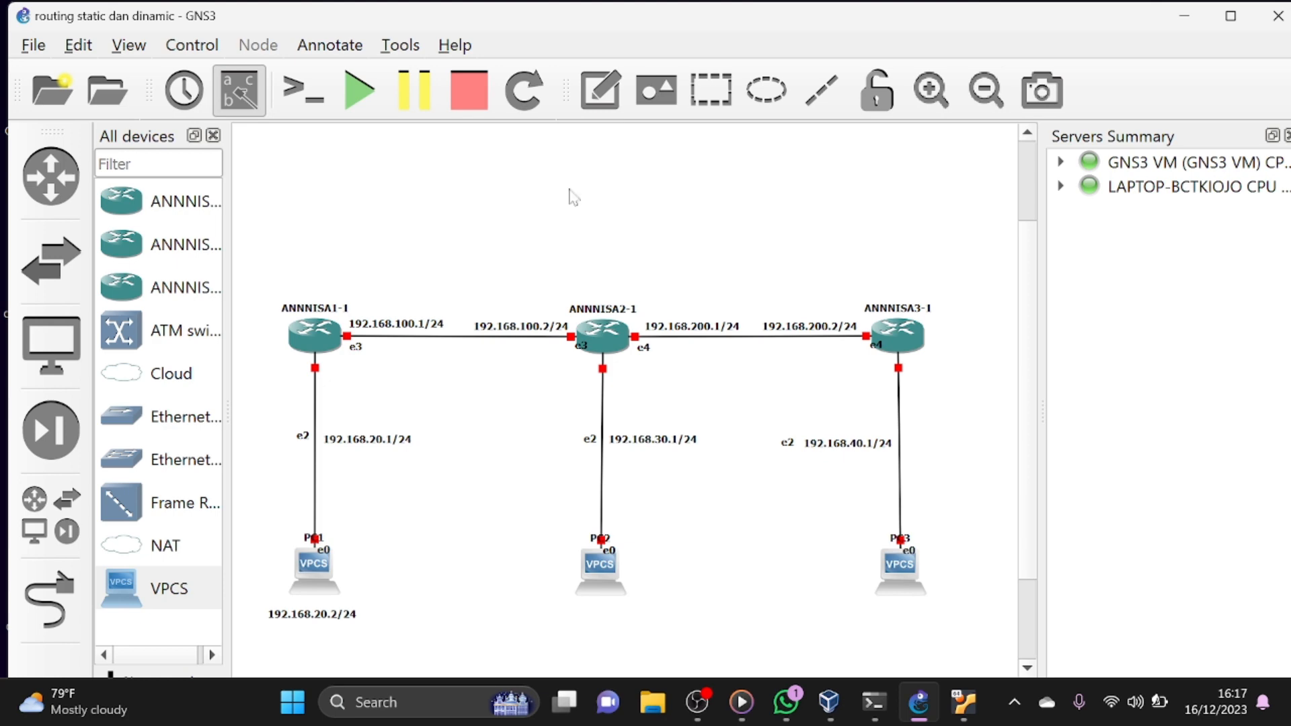
- Add a note reading 192.168.30.2/24 and center it below PC2
left_click(589, 100)
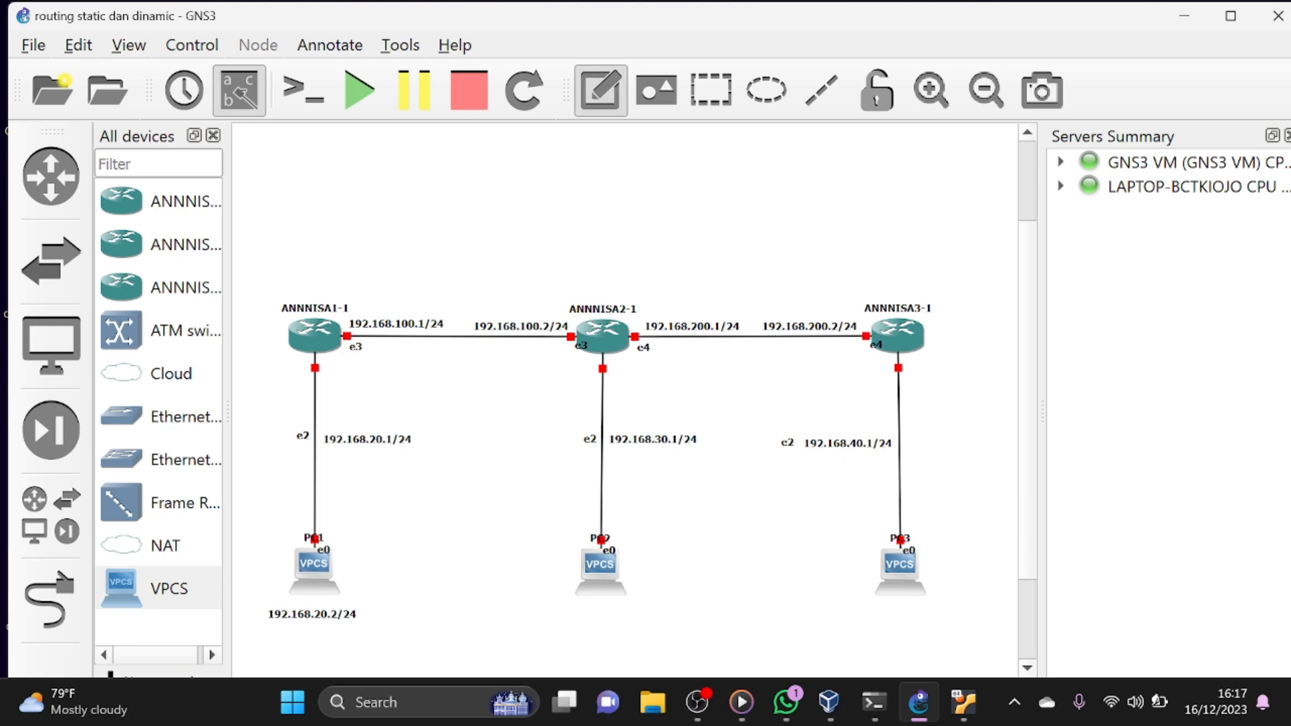
left_click(547, 618)
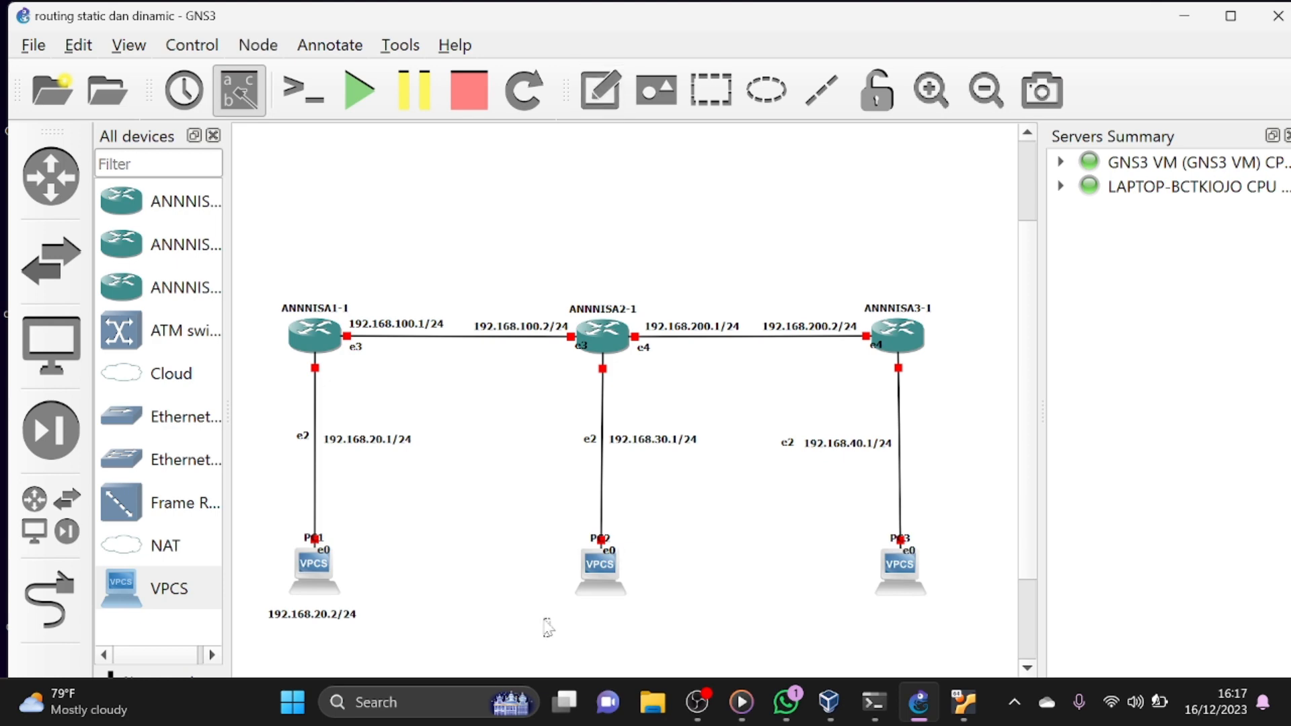
type("192.168.20.1/24")
key("Left")
key("Left")
key("Left")
key("Left")
key("Left")
key("Left")
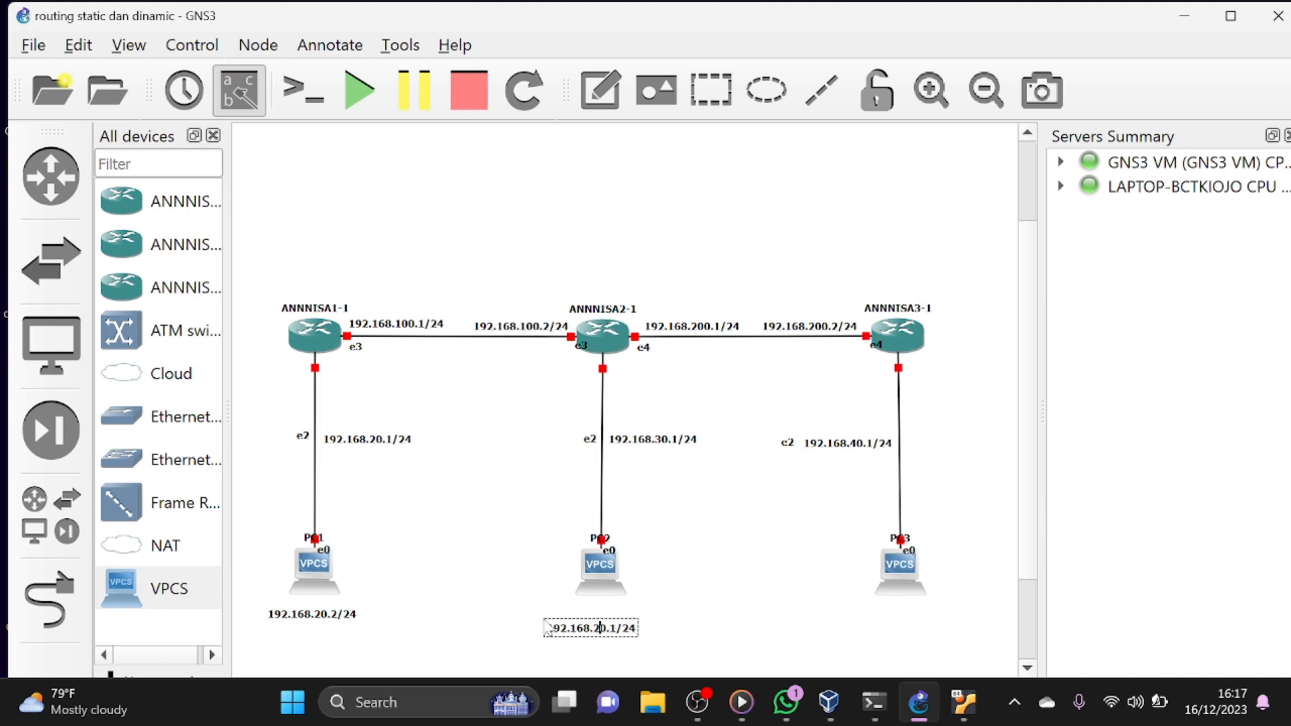
key("BackSpace")
type("3")
key("Right")
key("Right")
key("Right")
key("BackSpace")
type("2")
left_click(523, 633)
left_click_drag(560, 637, 573, 625)
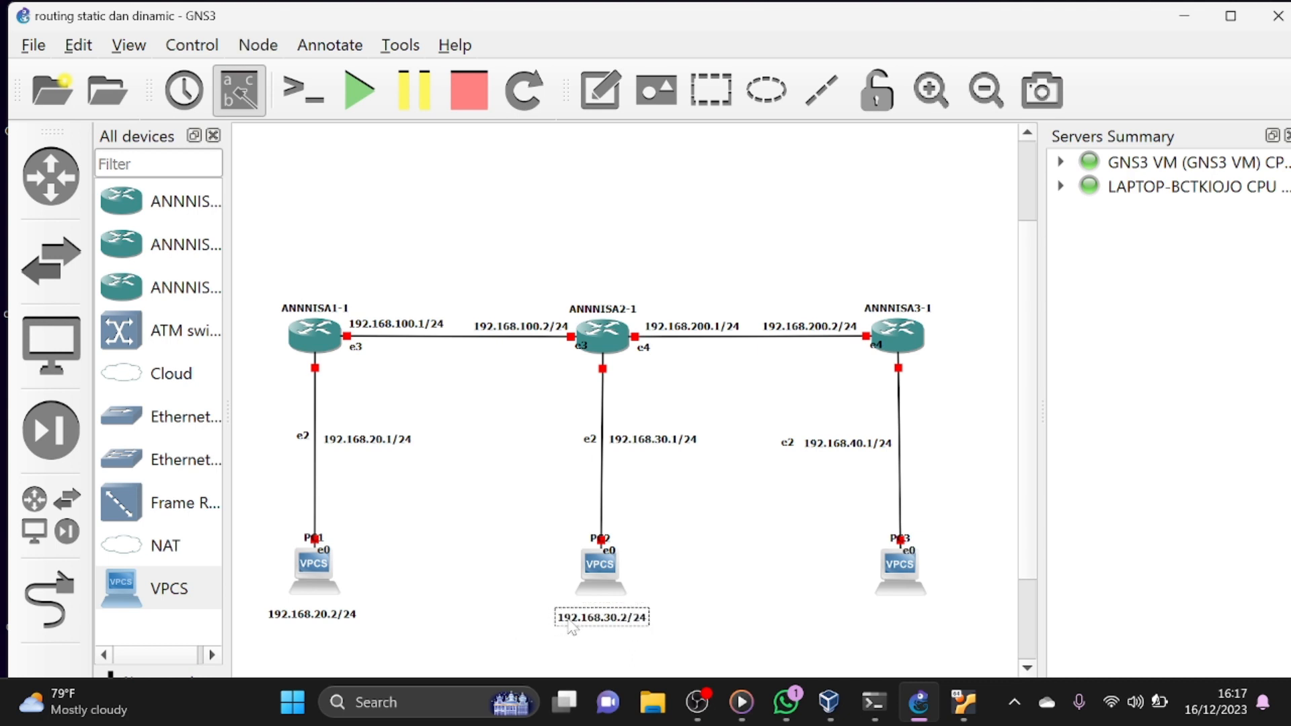
left_click(510, 630)
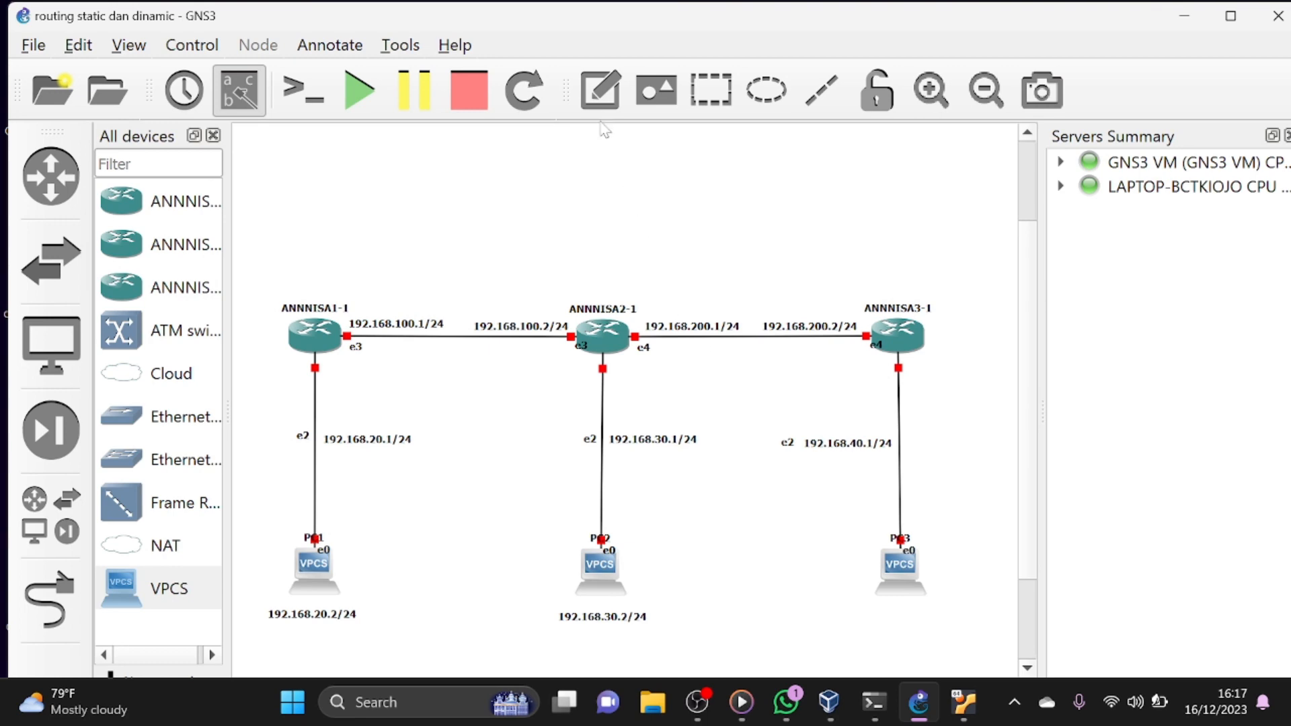
- Add a note reading 192.168.40.2/24 and center it below PC3
left_click(600, 90)
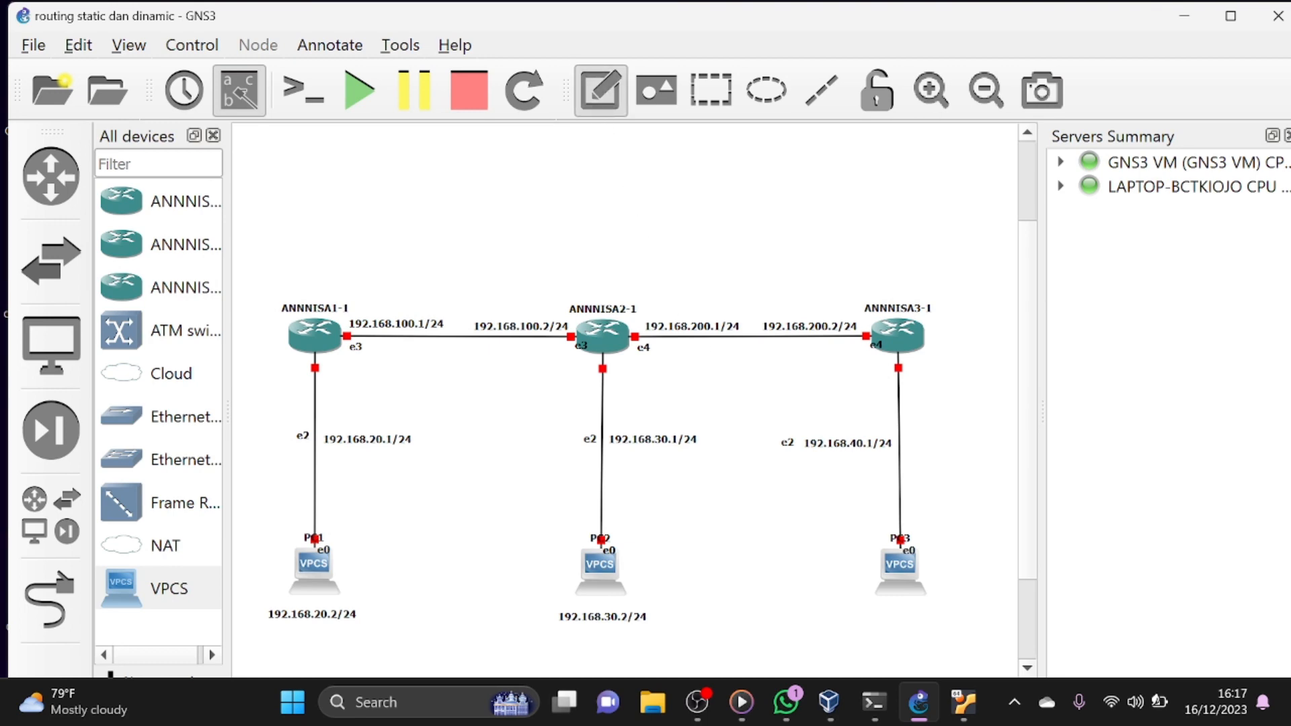
left_click(827, 613)
type("192.168.20.1/24")
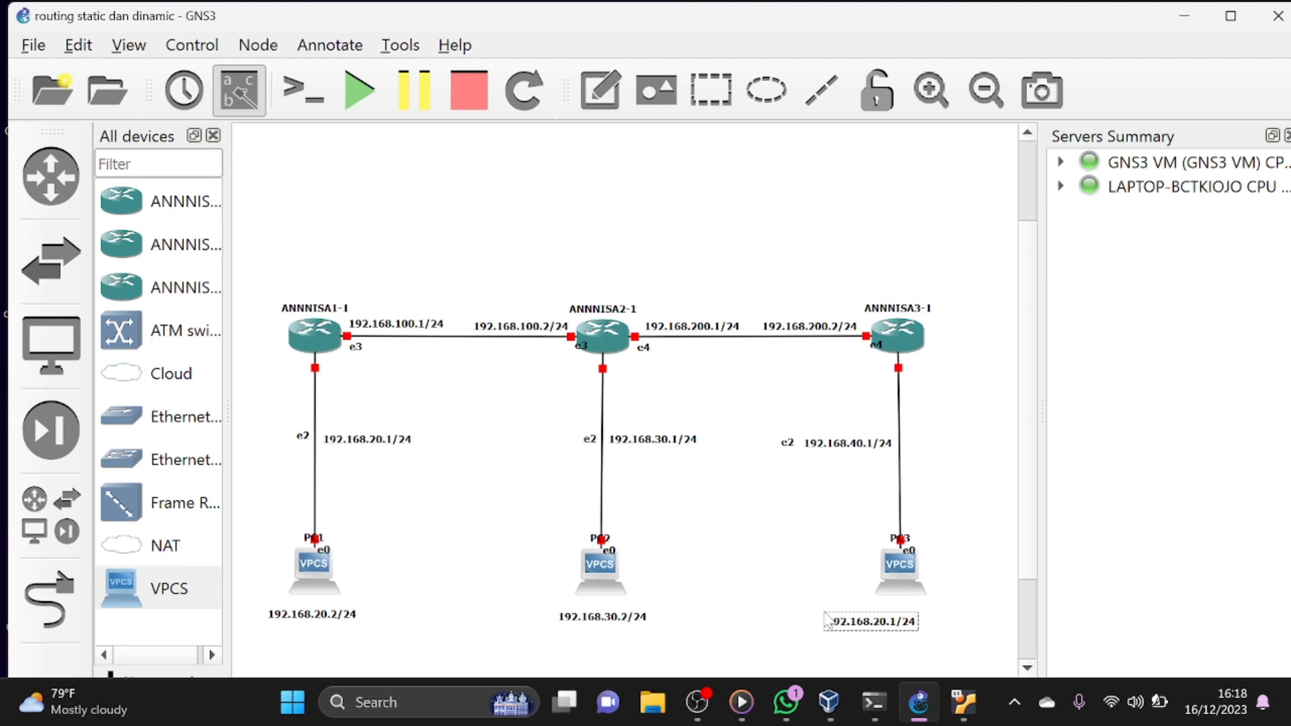
key("Left")
key("Left")
key("Left")
key("Left")
key("Left")
key("BackSpace")
type("4")
key("BackSpace")
type("2.1")
left_click_drag(766, 628, 880, 622)
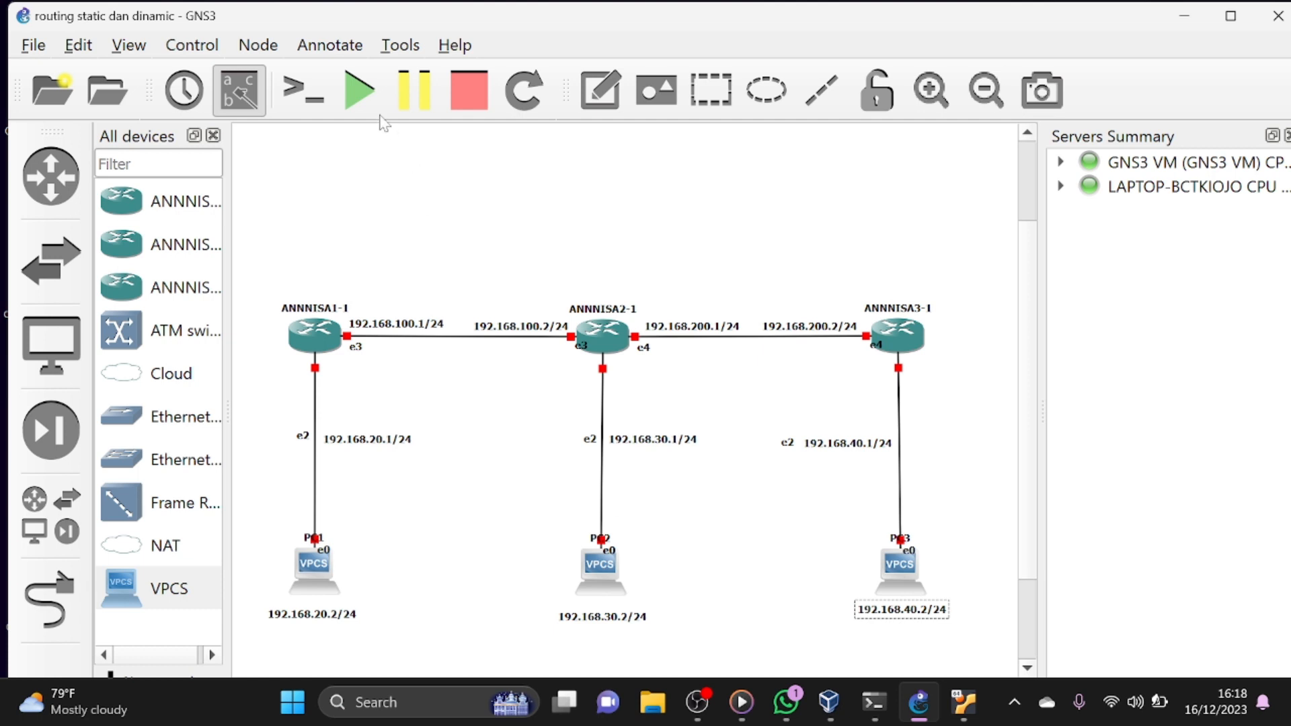
- Start all devices in the topology, switch to the ANNNISA1 VirtualBox console and dismiss its notifications
left_click(359, 89)
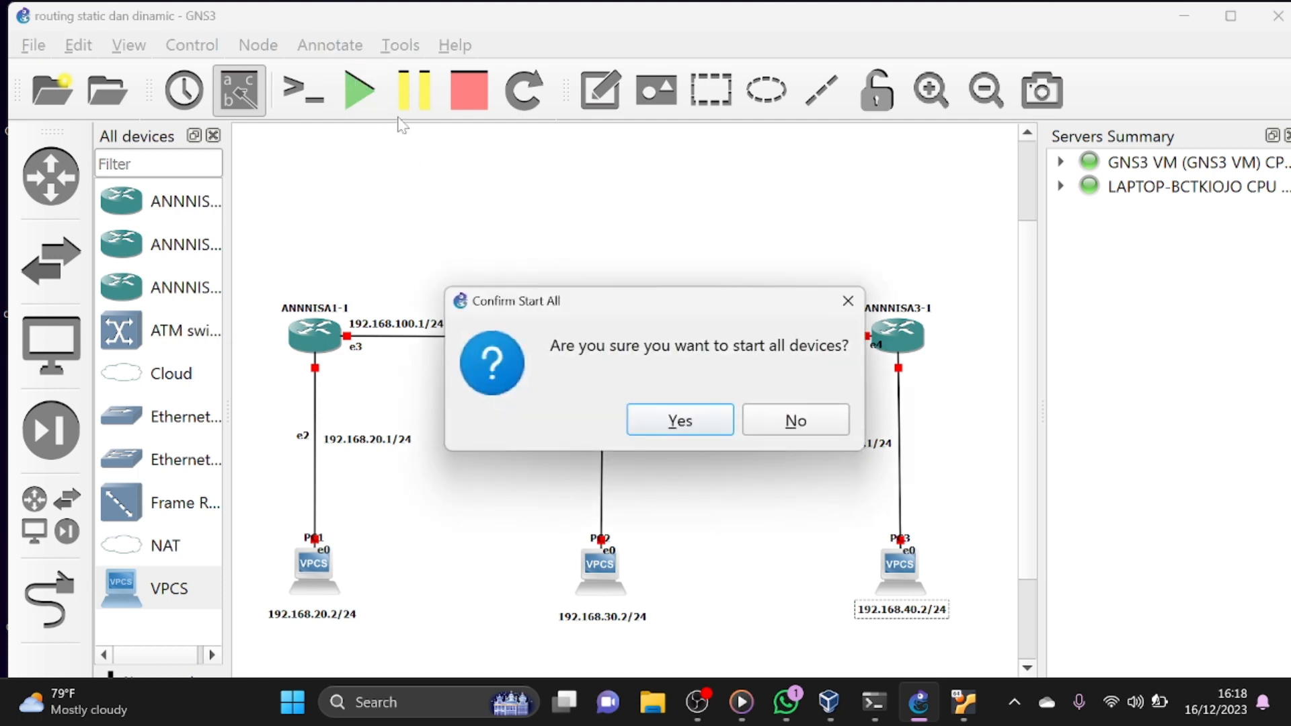
left_click(659, 432)
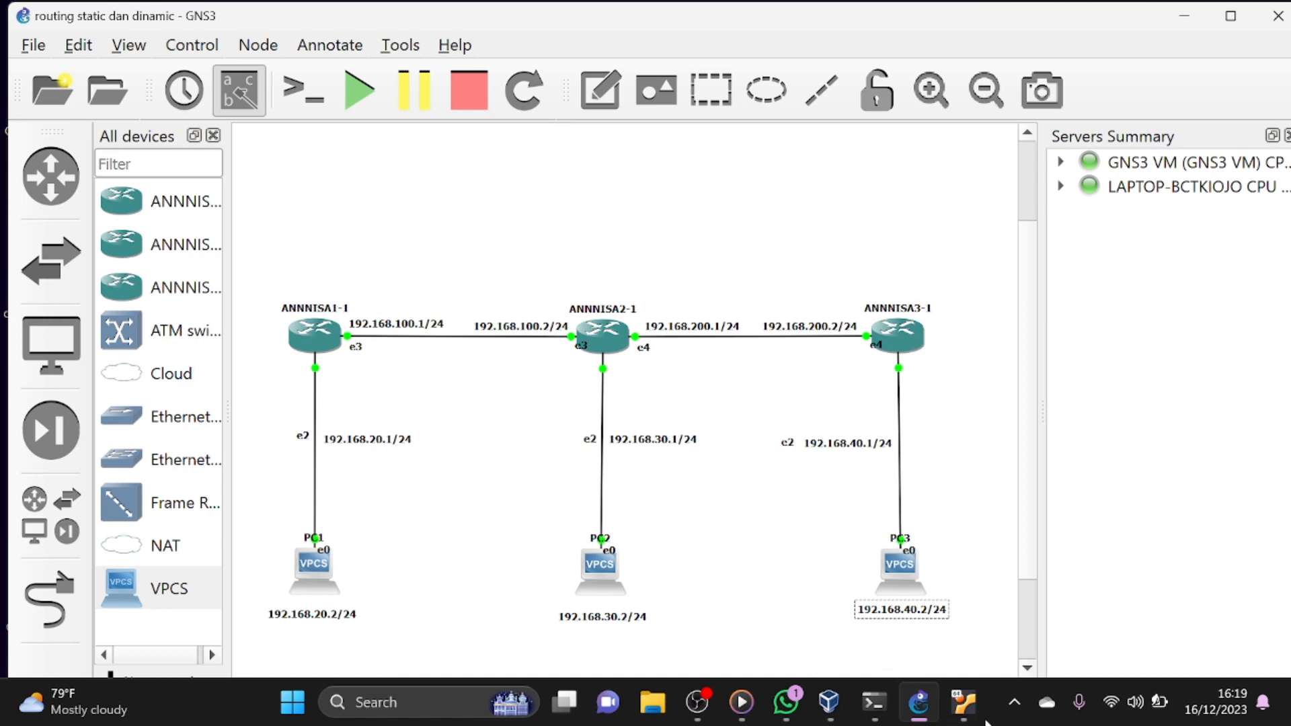
mouse_move(976, 718)
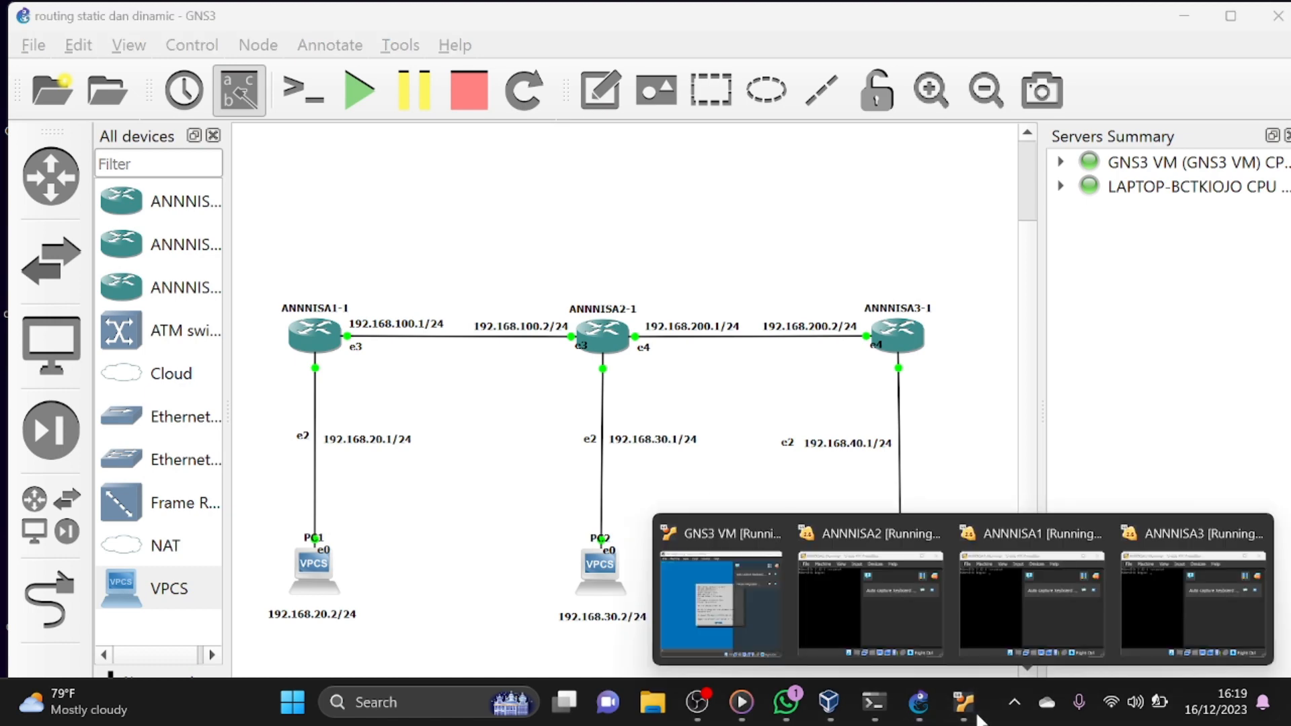
left_click(998, 592)
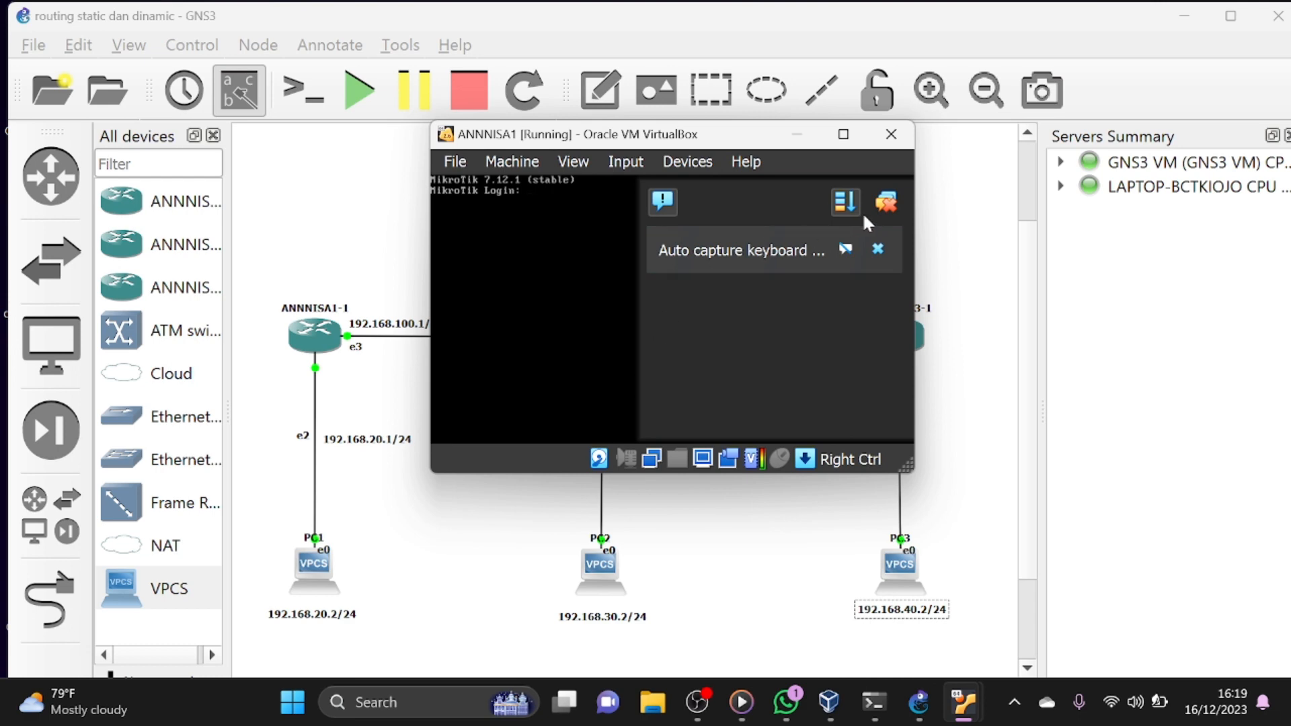
left_click(881, 213)
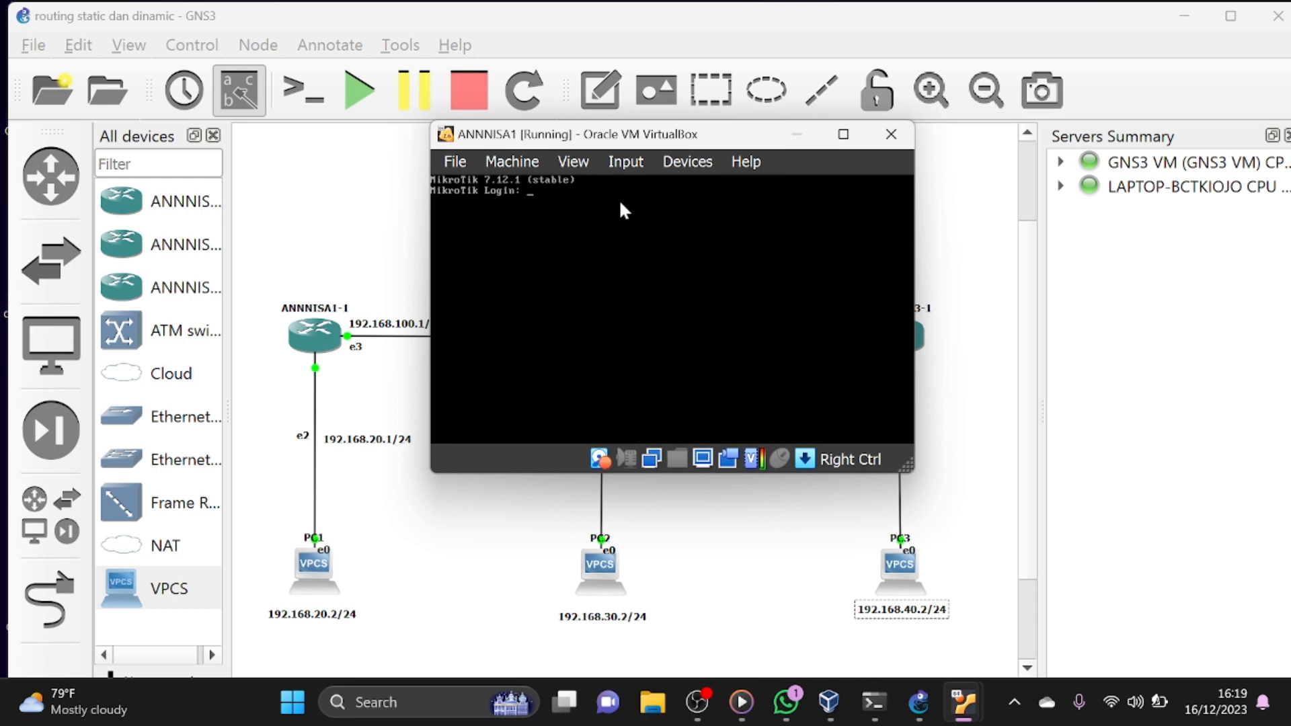
- Log in to the first router as admin with an empty password and decline to view the software license
type("admin")
key("Return")
key("Return")
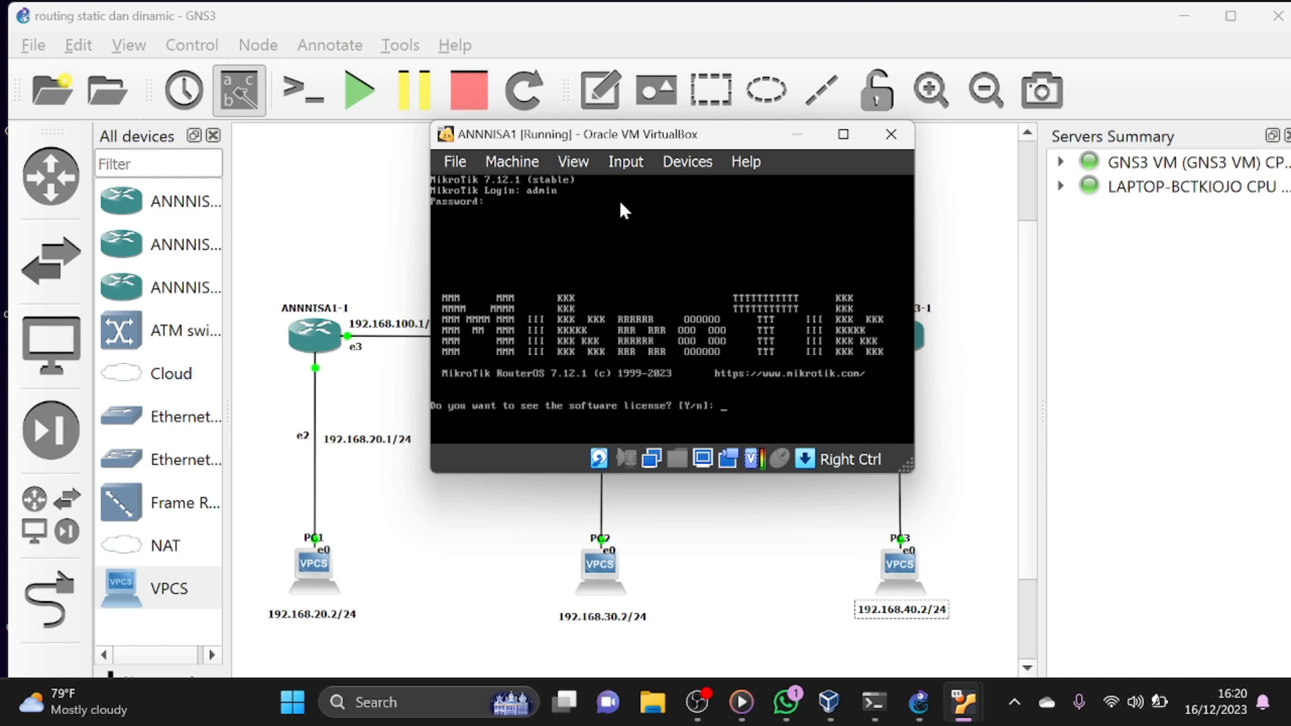
type("n")
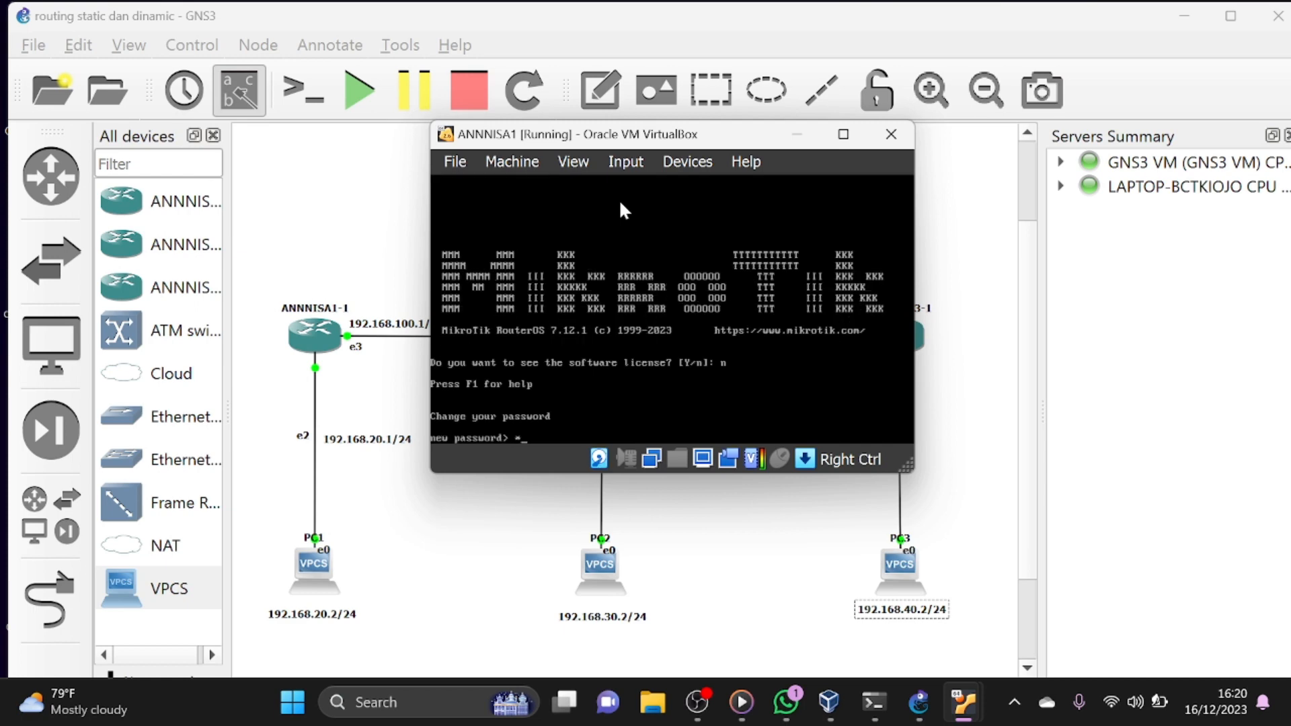
- Enter and repeat the new admin password for the first router
key("Return")
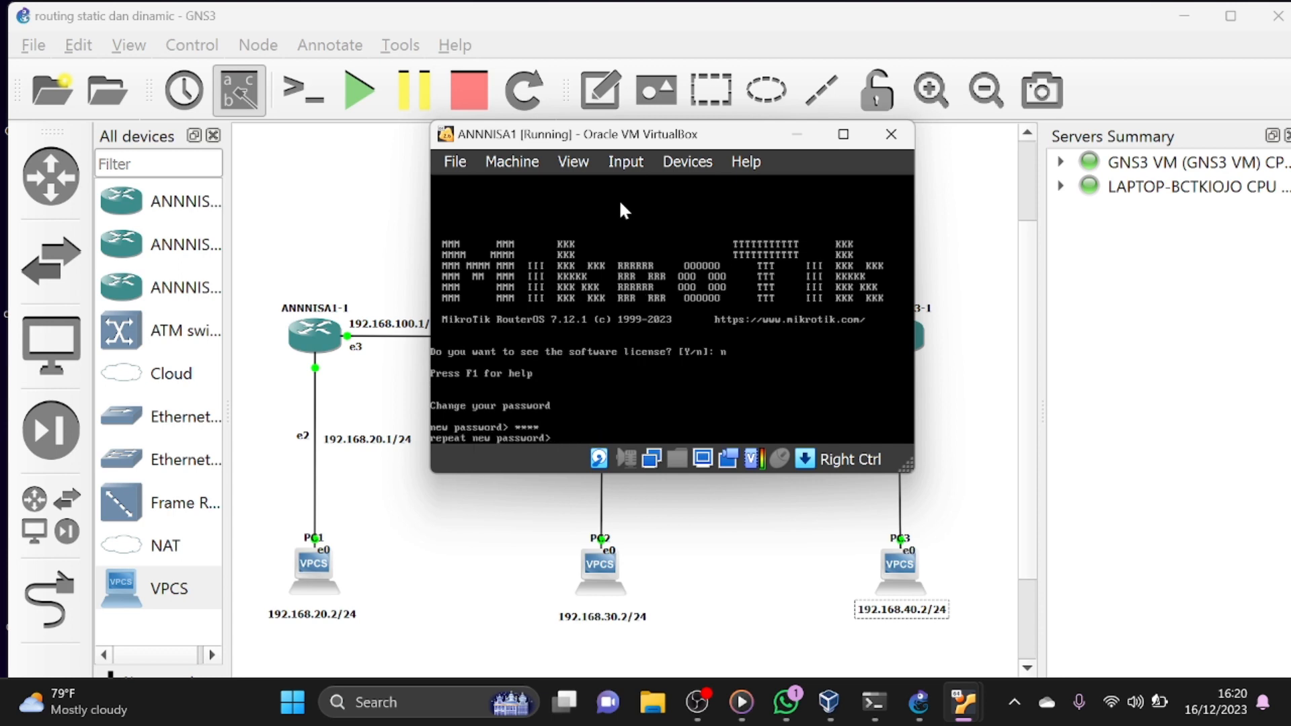
type("****")
key("Return")
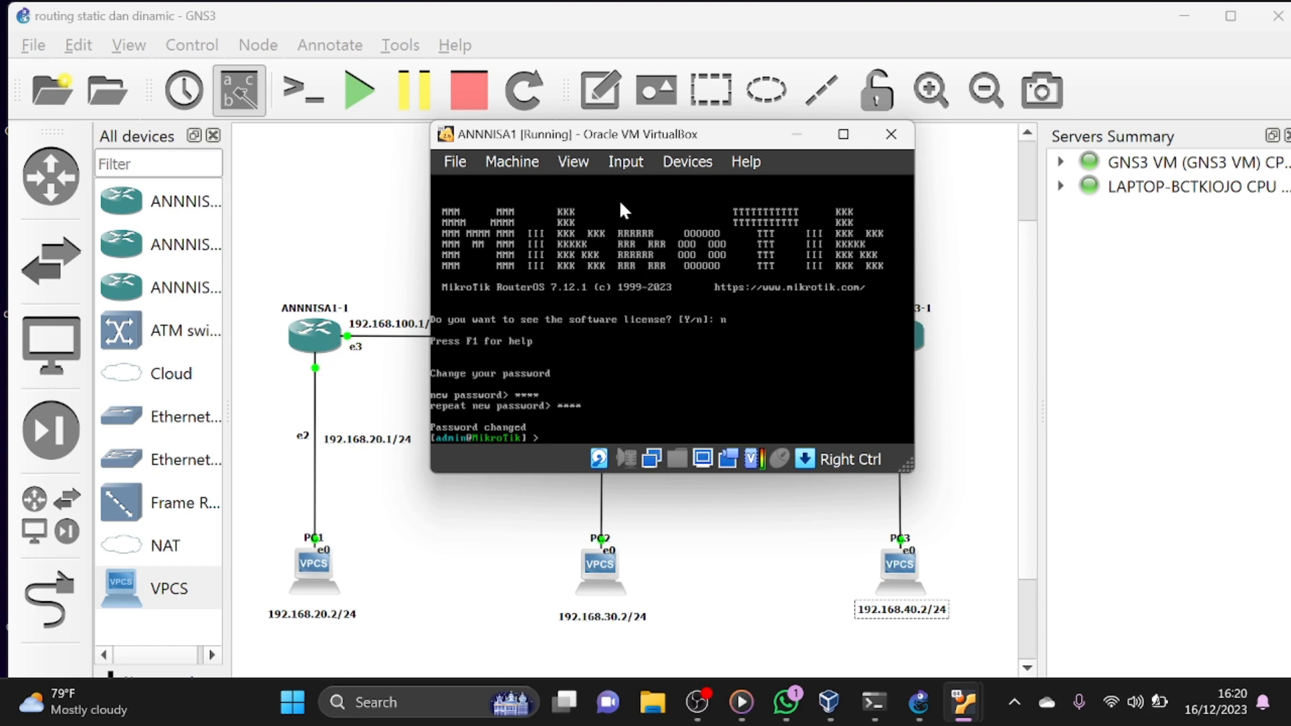
- Set the first router's system identity name to R1
type("system identity set name=")
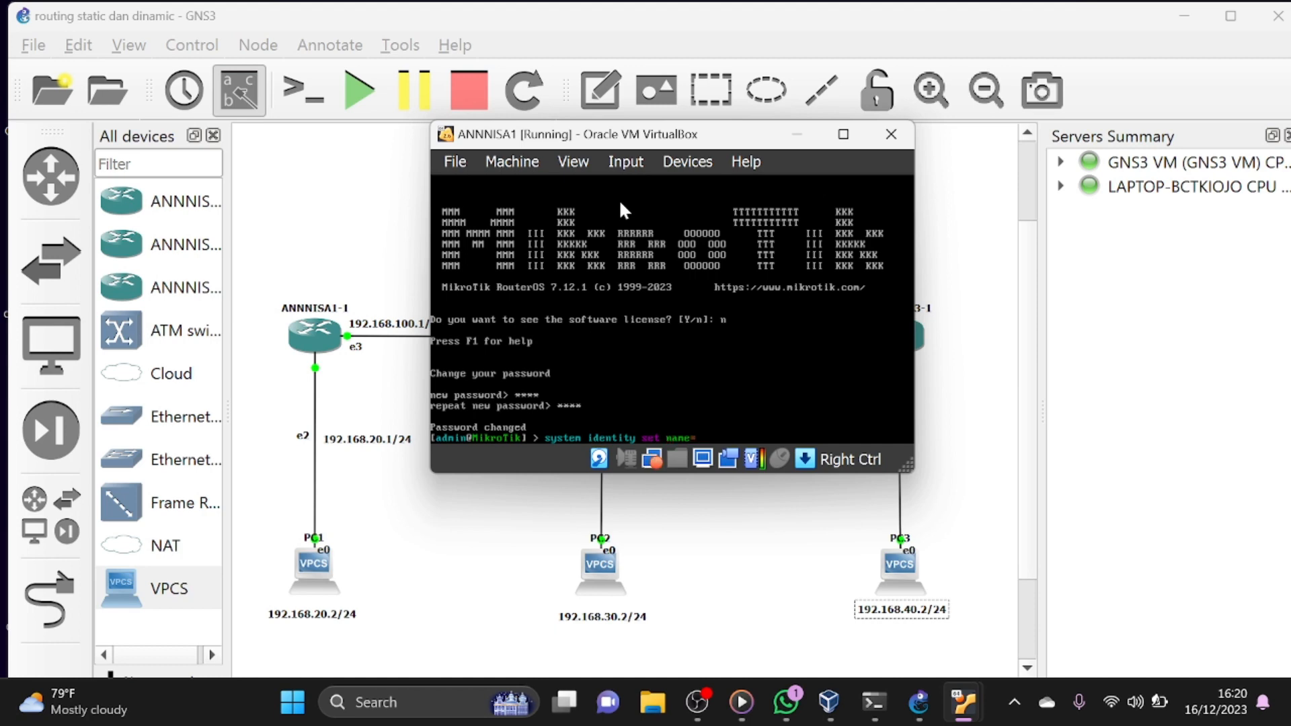
type("R1")
key("Return")
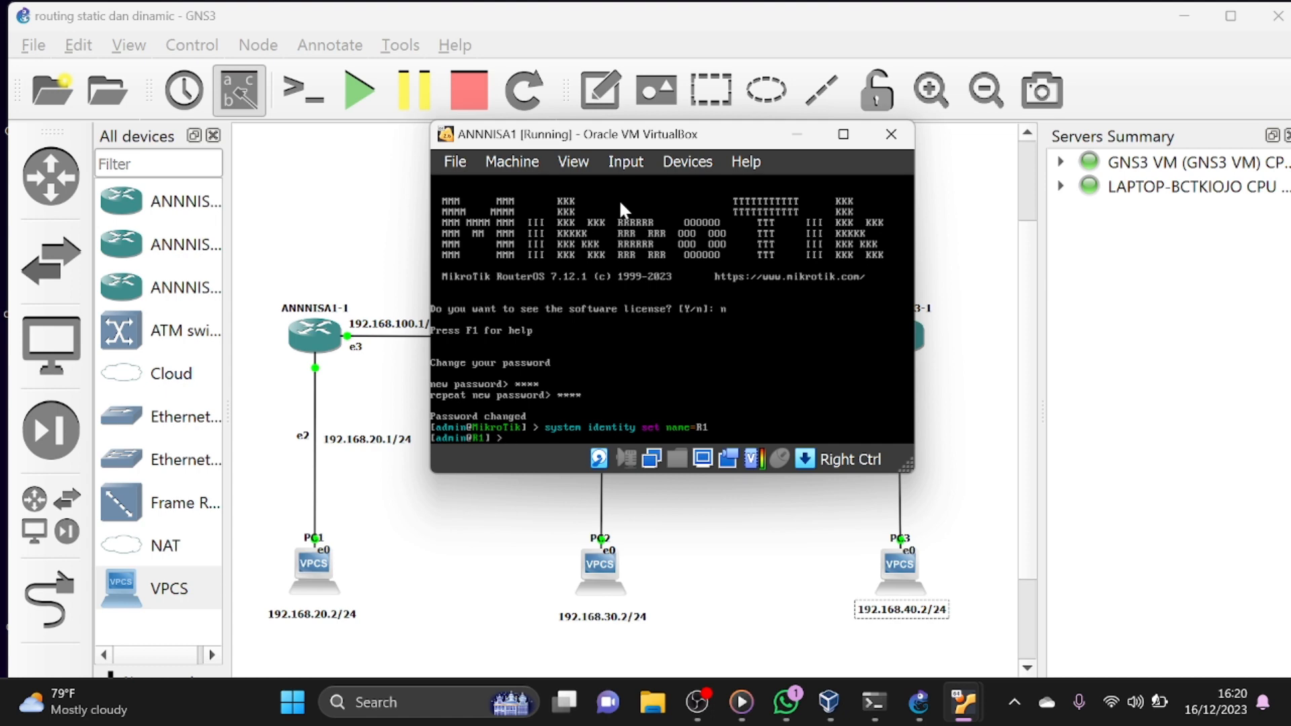
- Add the IP address 192.168.100.1/24 to interface ether4 on R1
type("ip address add address")
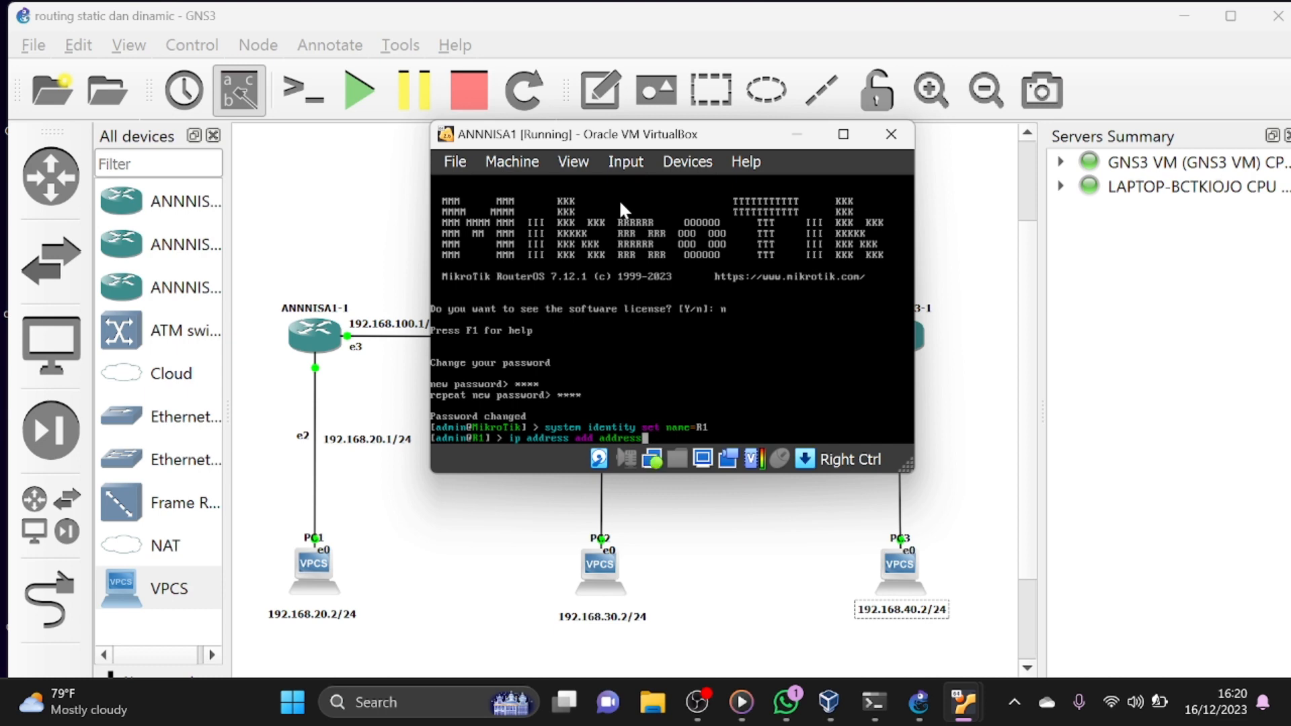
type("=192.168.100.1/24 interface")
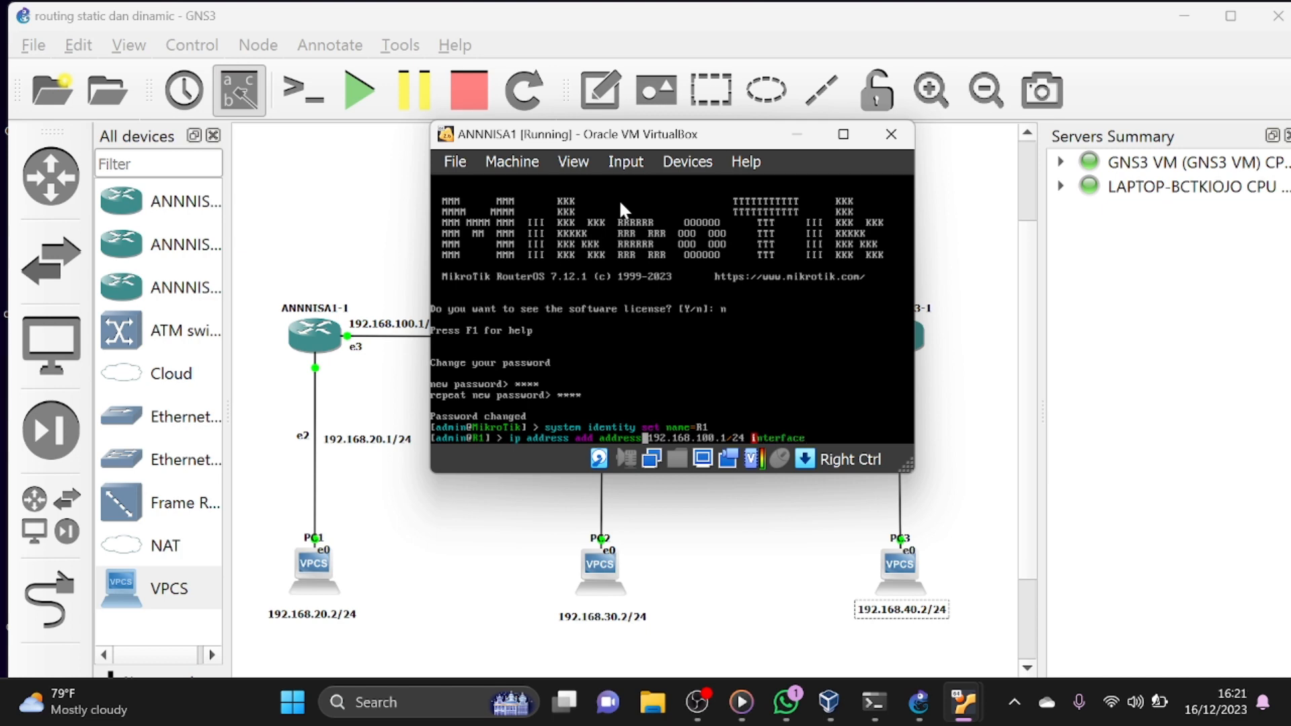
type("=ether4")
key("Return")
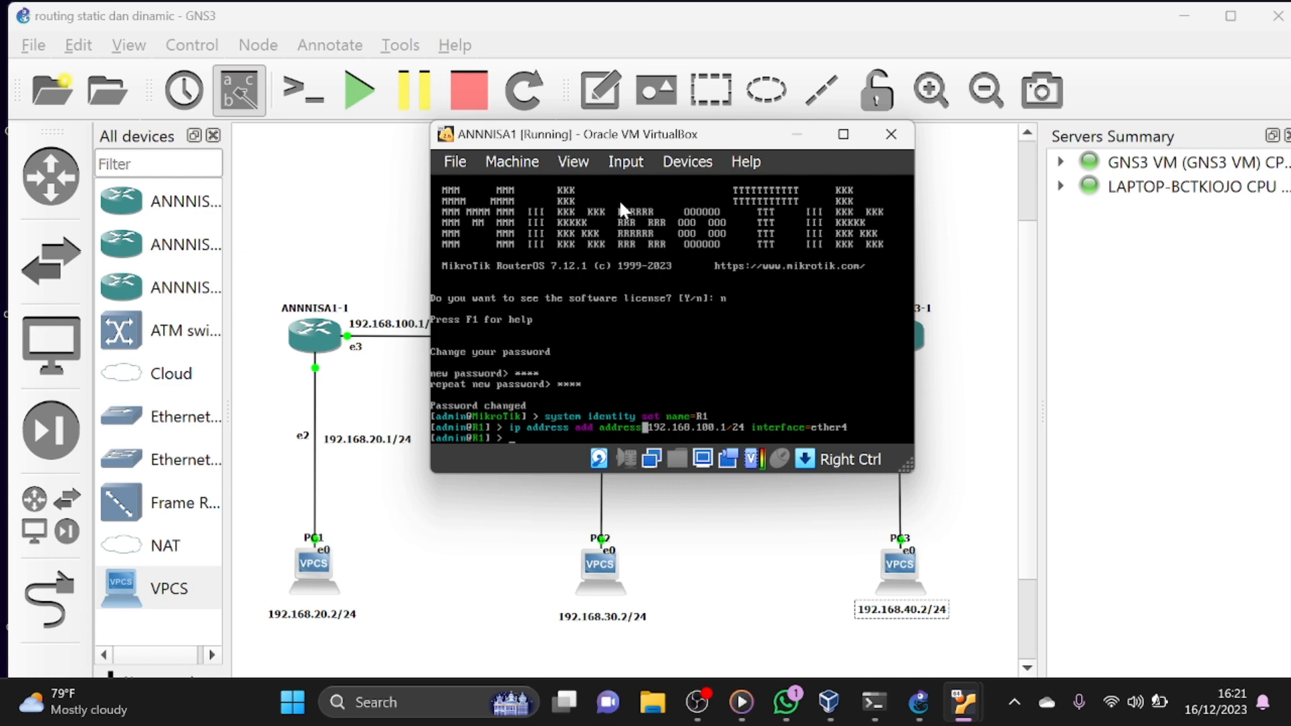
- Print R1's IP address list to check the assigned interface addresses
type("ip address pr")
key("Return")
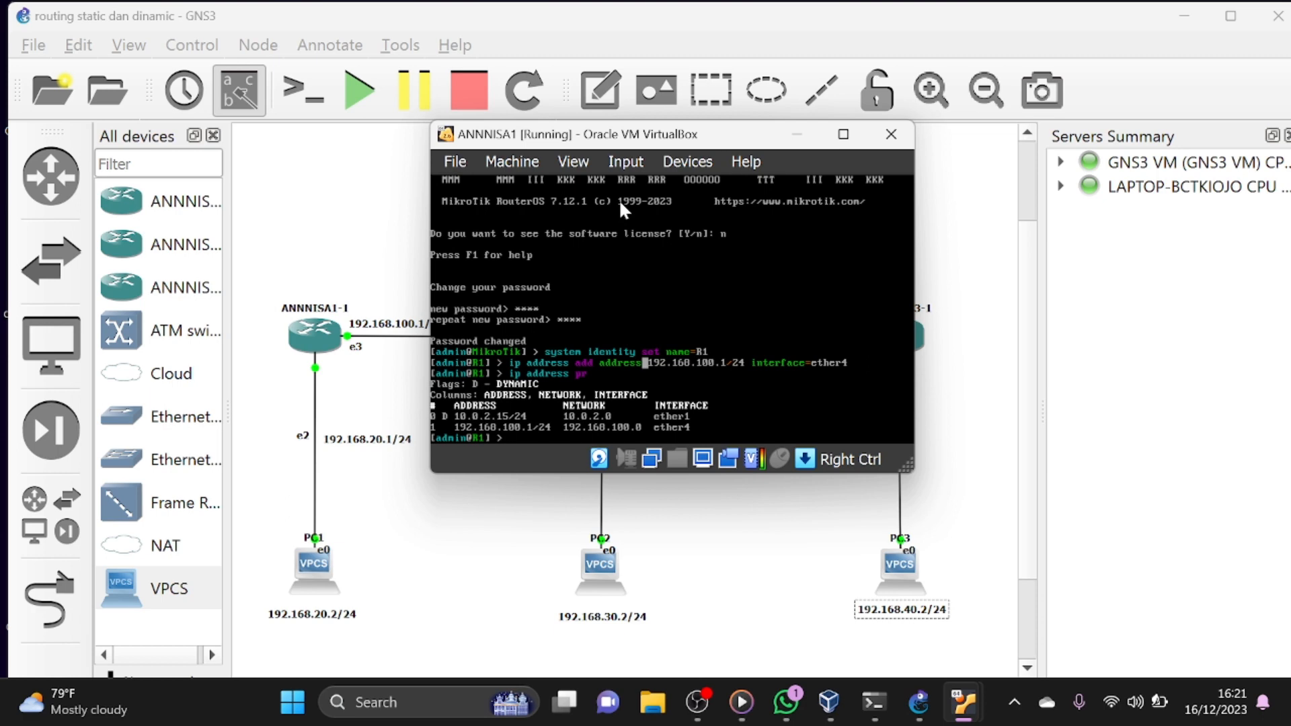
- Recall the earlier ip address add command at R1's prompt for reuse
key("Up")
key("Up")
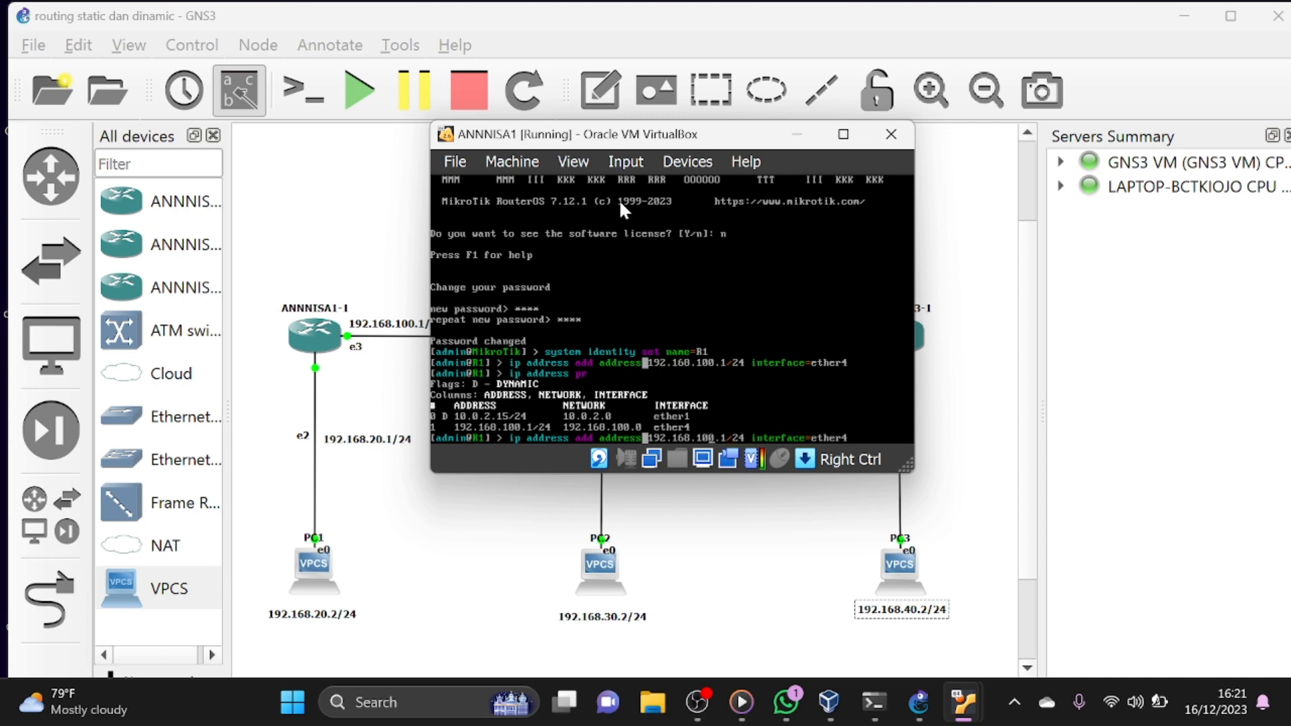
- Add the IP address 192.168.20.1/24 to interface ether3 on R1 by editing the recalled command
key("BackSpace")
key("BackSpace")
key("BackSpace")
type(".2")
key("BackSpace")
type("r")
key("BackSpace")
type("3")
key("Return")
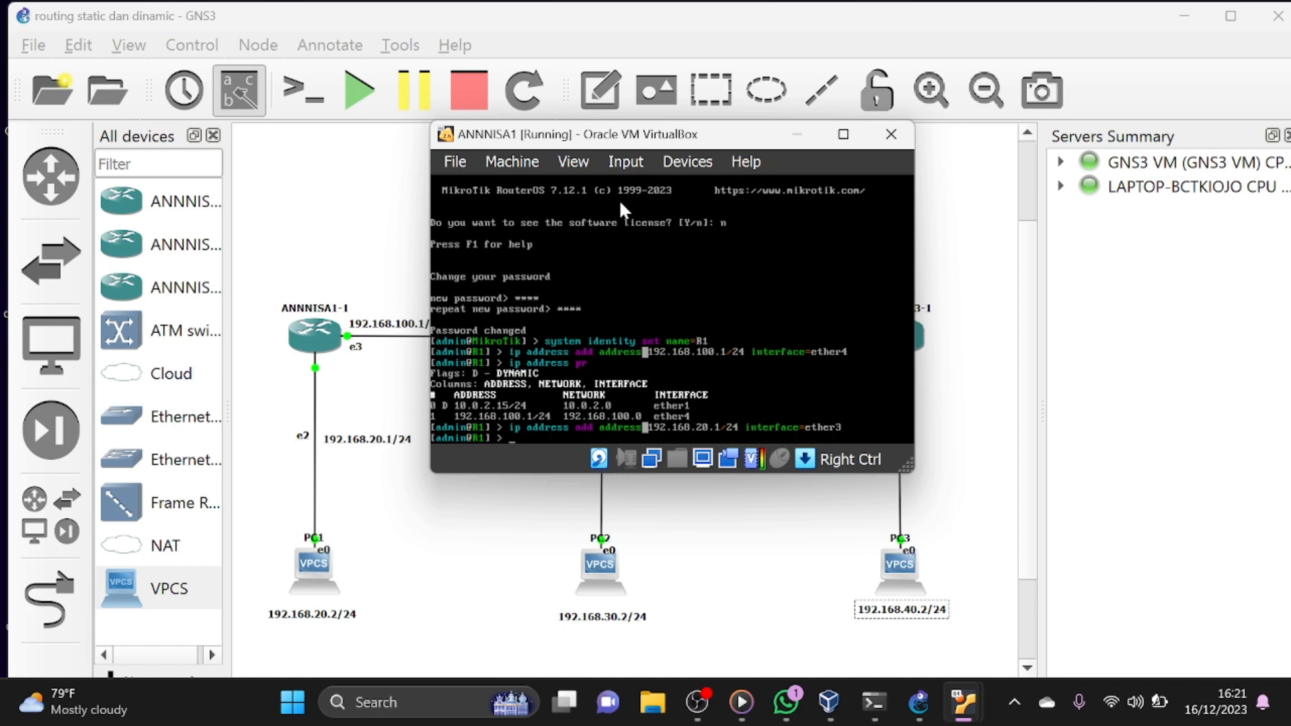
- Print R1's IP address list again to check both assigned interface addresses
key("Up")
key("Up")
key("Up")
key("Down")
key("Return")
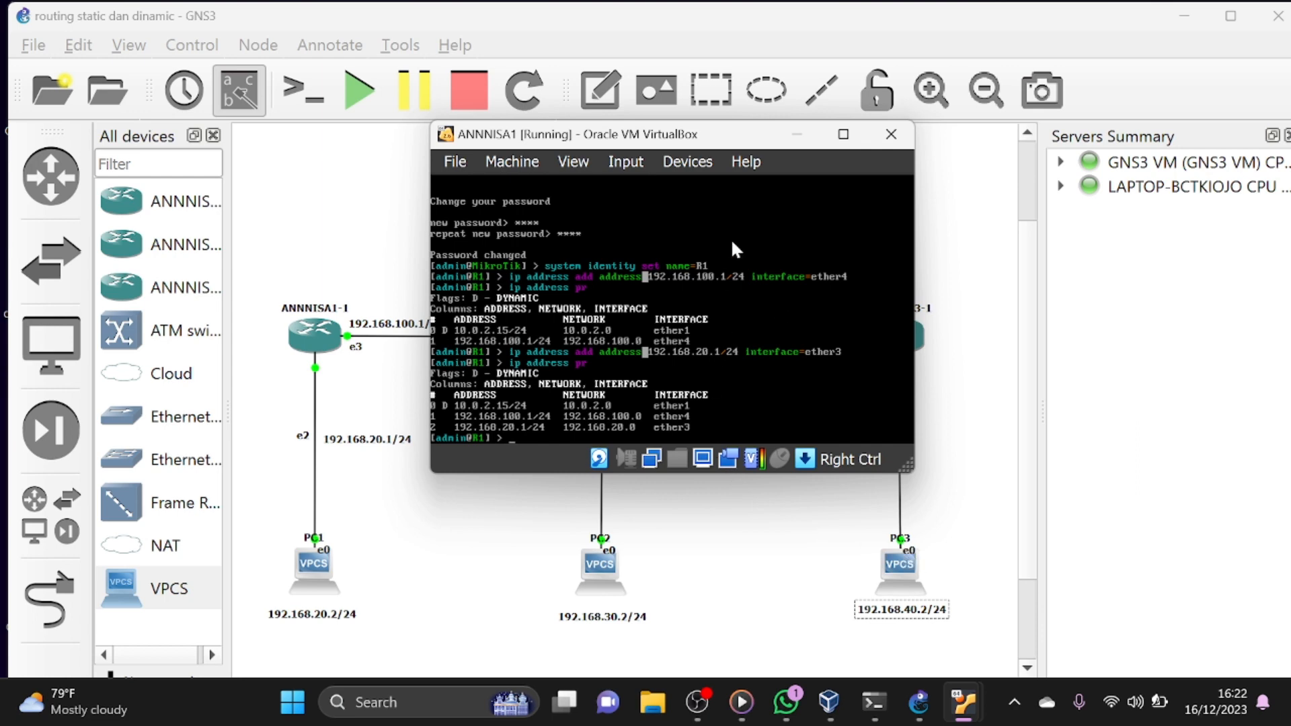
- Minimize R1's console, switch to the ANNNISA2 virtual machine's console and log in as admin with a blank password
left_click(796, 135)
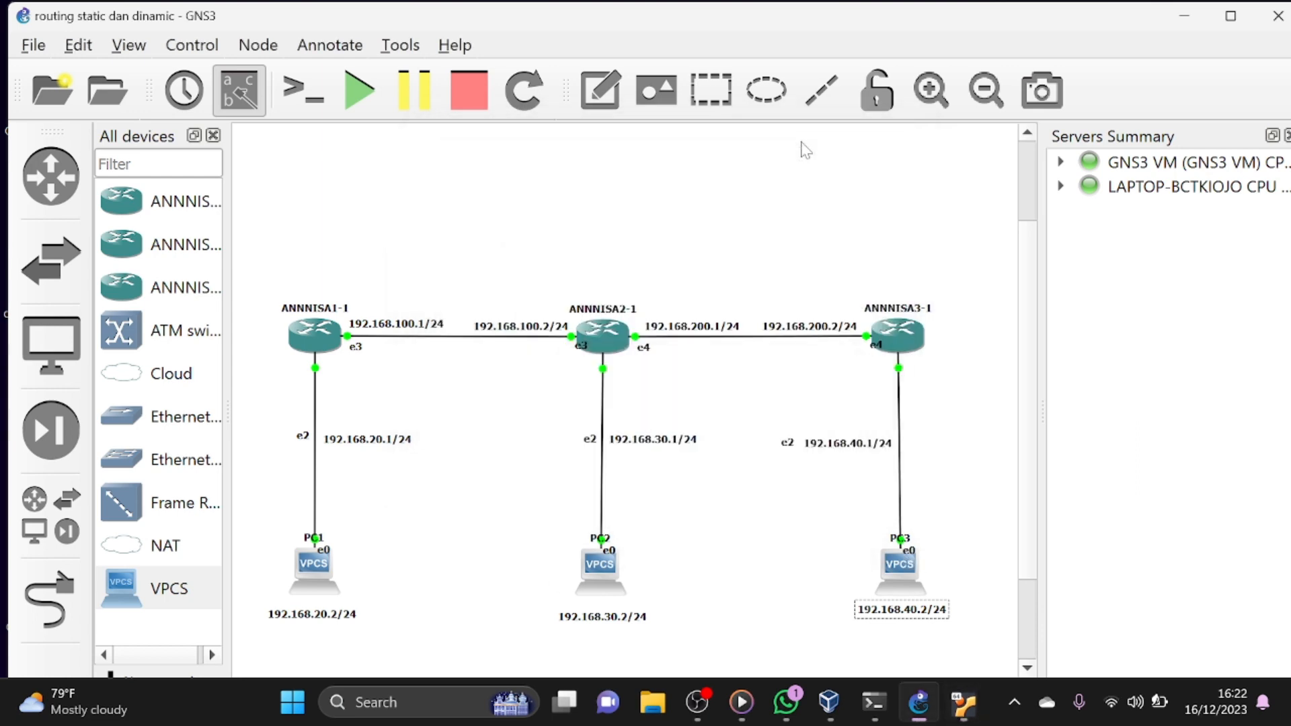
left_click(963, 702)
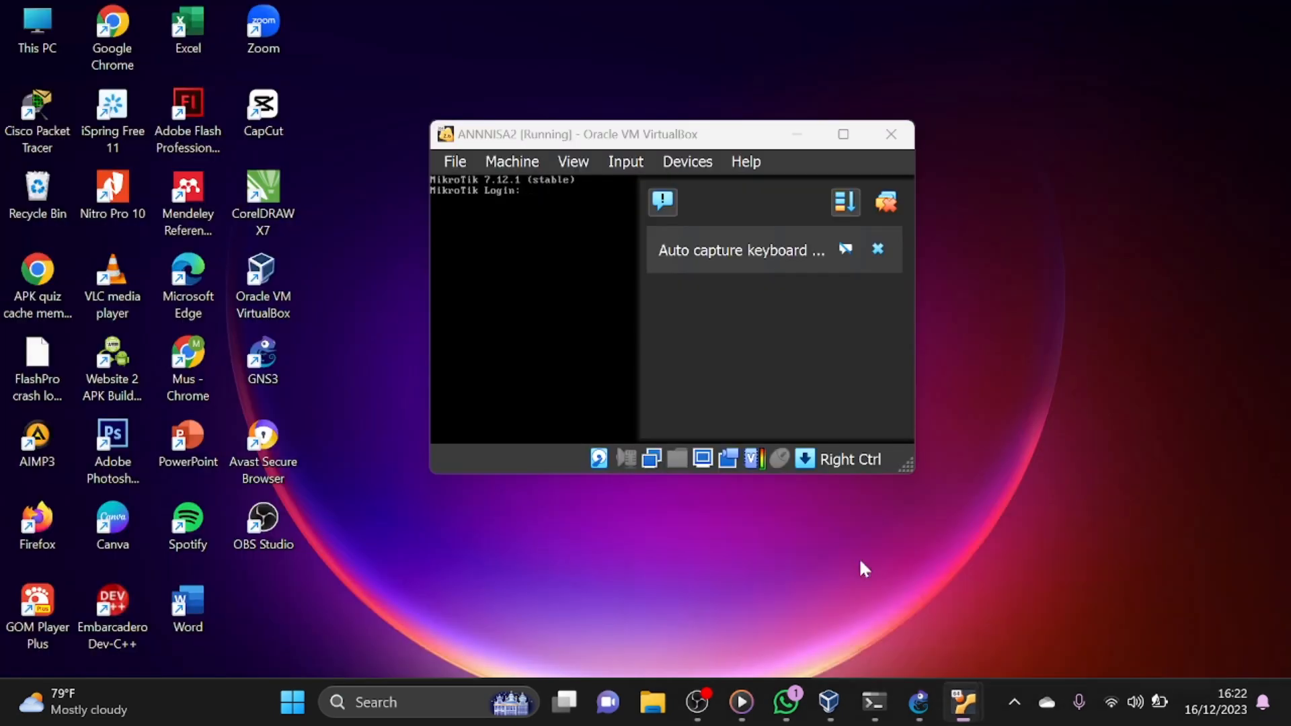
left_click(858, 558)
left_click(883, 210)
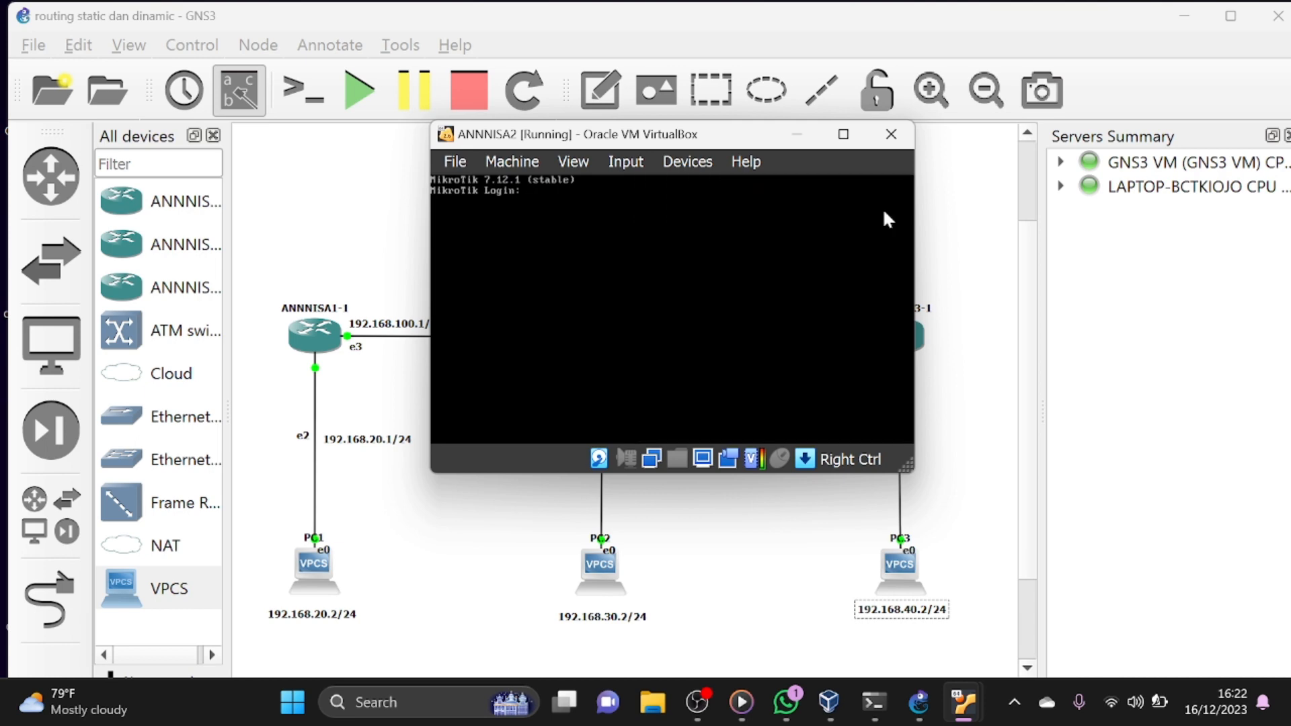
type("admin")
key("Return")
key("Return")
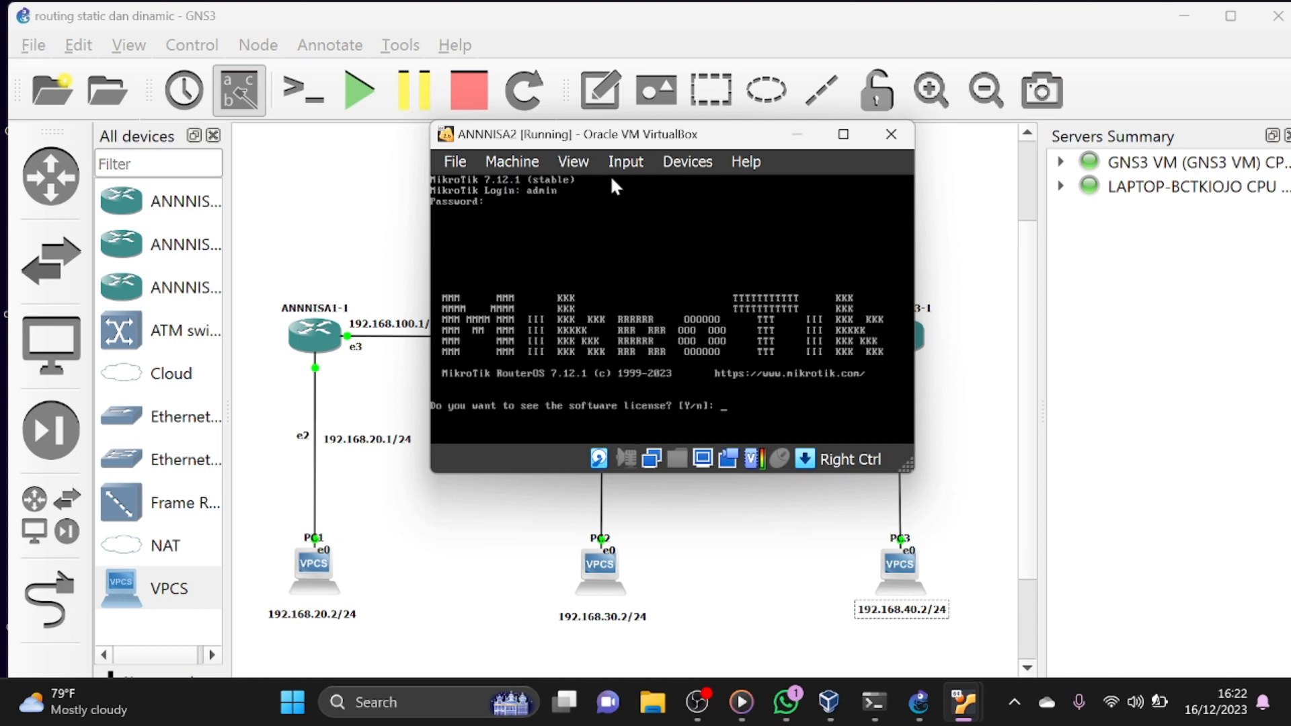
- Decline viewing the software license on ANNNISA2 and enter and repeat a new admin password
type("n")
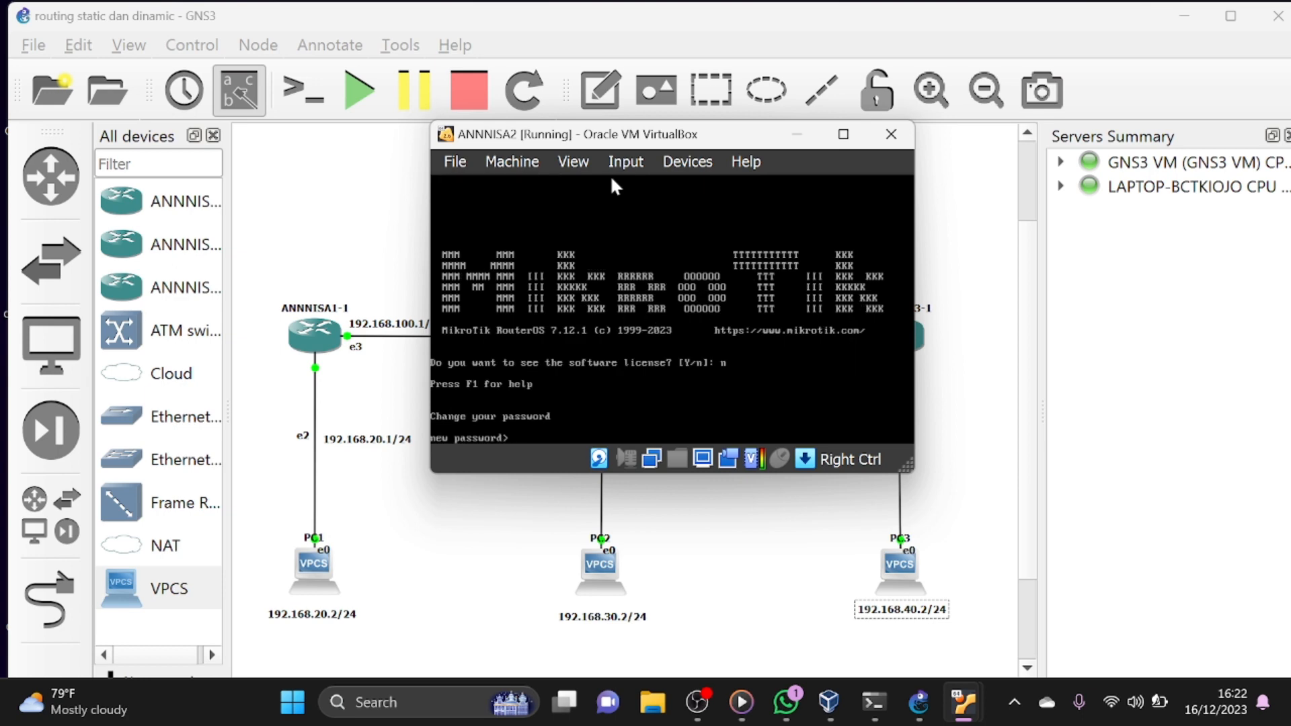
type("****")
key("Return")
type("****")
- Set the second router's system identity name to R2
key("Return")
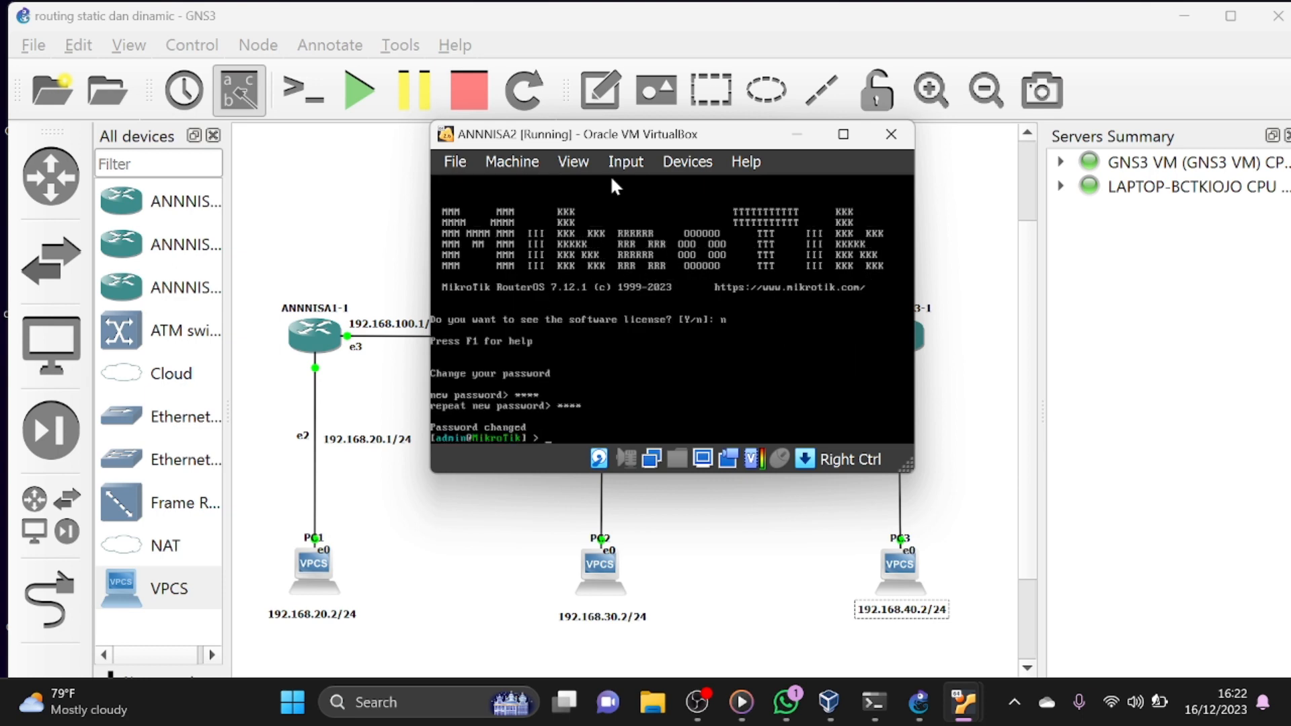
type("system identity set name=R2")
key("Return")
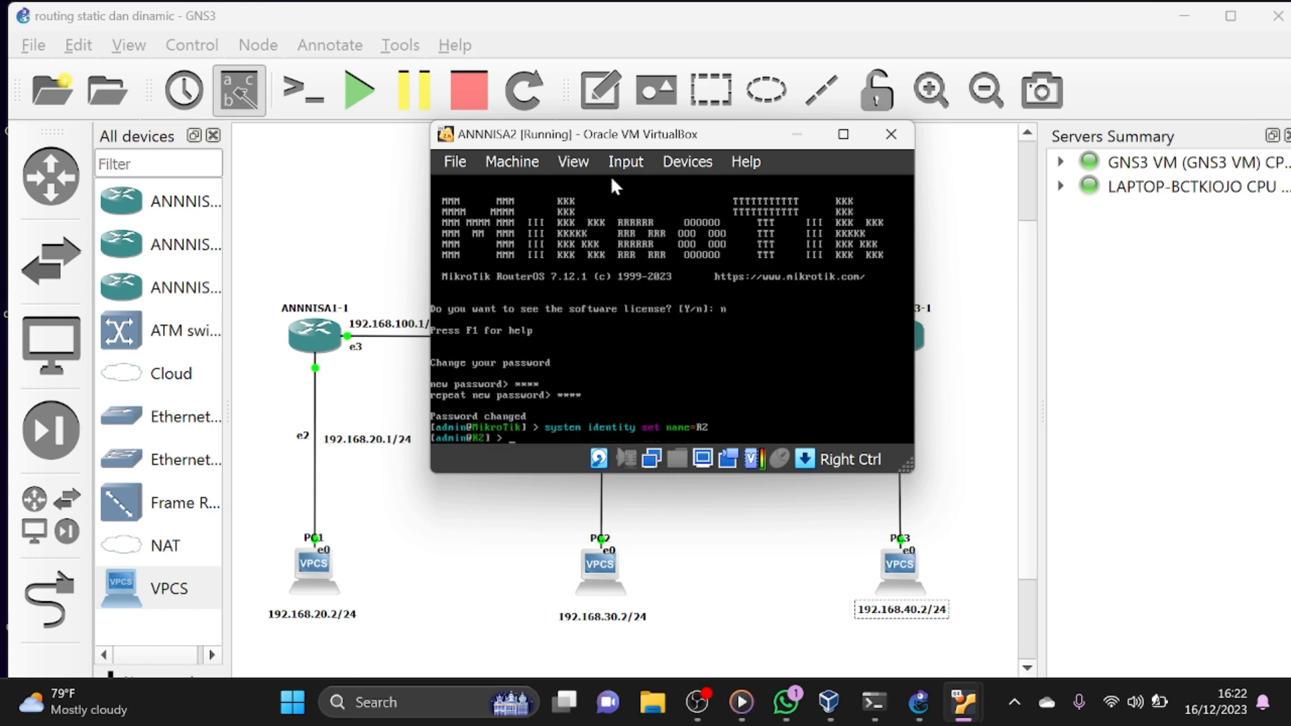
- Add the IP address 192.168.100.2/24 to interface ether4 on R2
type("ip address add addsress")
key("BackSpace")
key("BackSpace")
key("BackSpace")
key("BackSpace")
key("BackSpace")
type("ress")
type("=192")
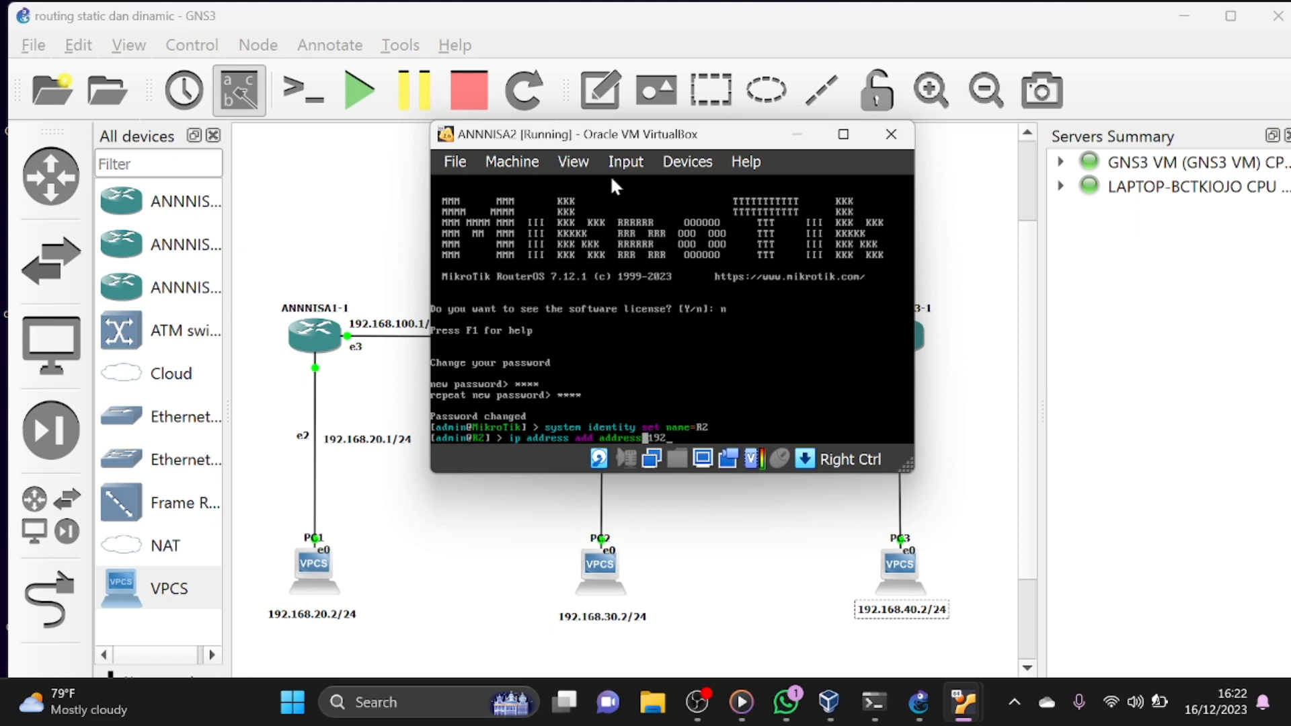
type(".168.")
type("100.2/24 interface=ether")
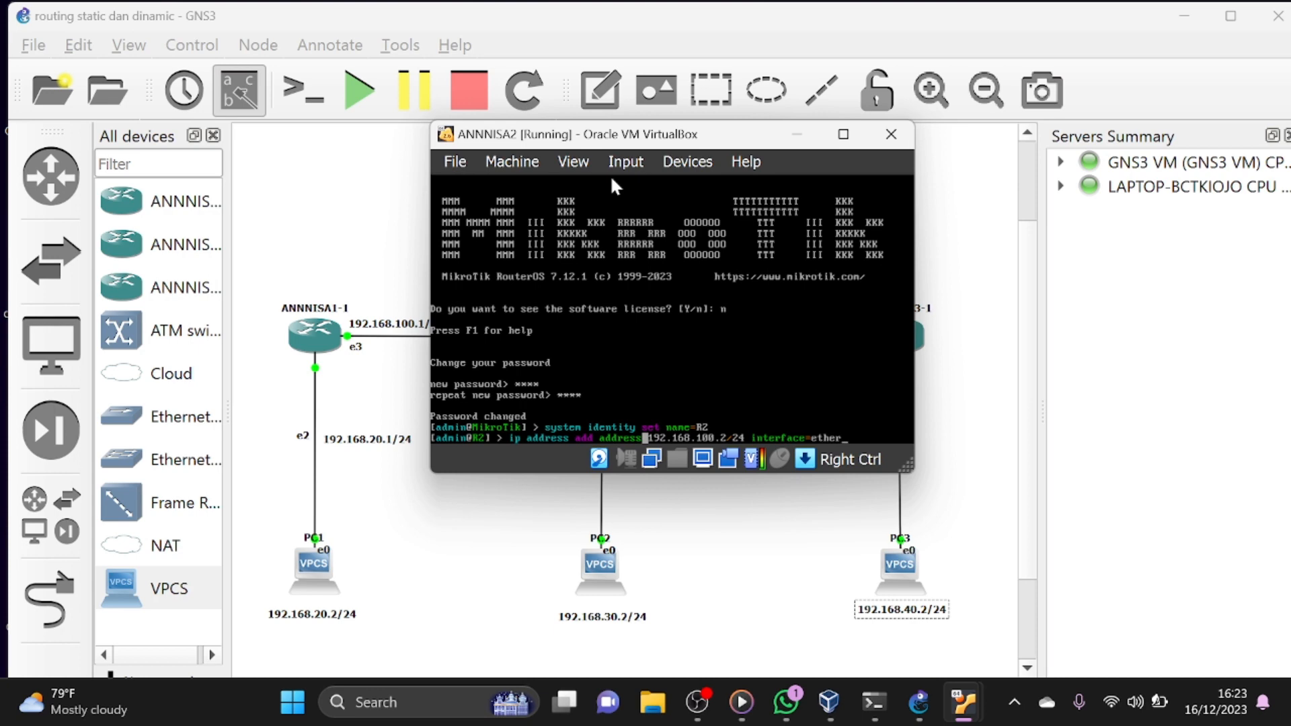
type("4")
key("Return")
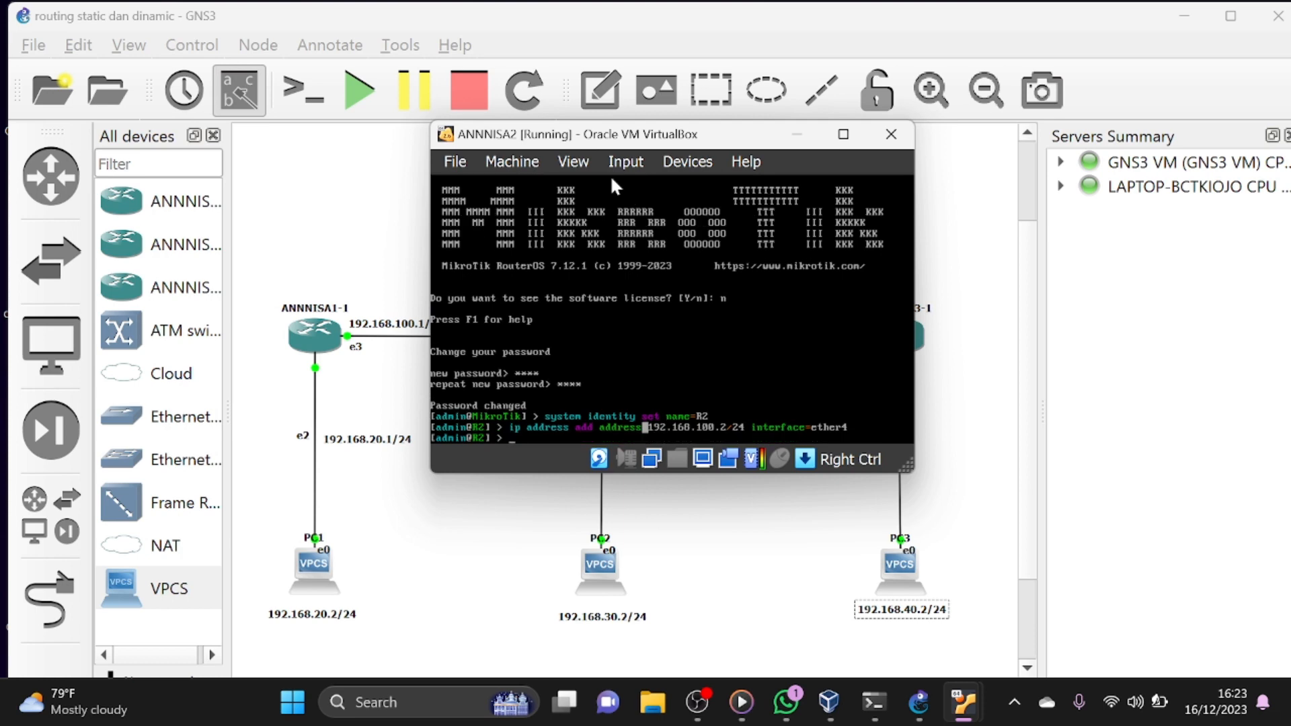
- Reuse the previous command to add the IP address 192.168.30.1/24 to interface ether3 on R2
key("Up")
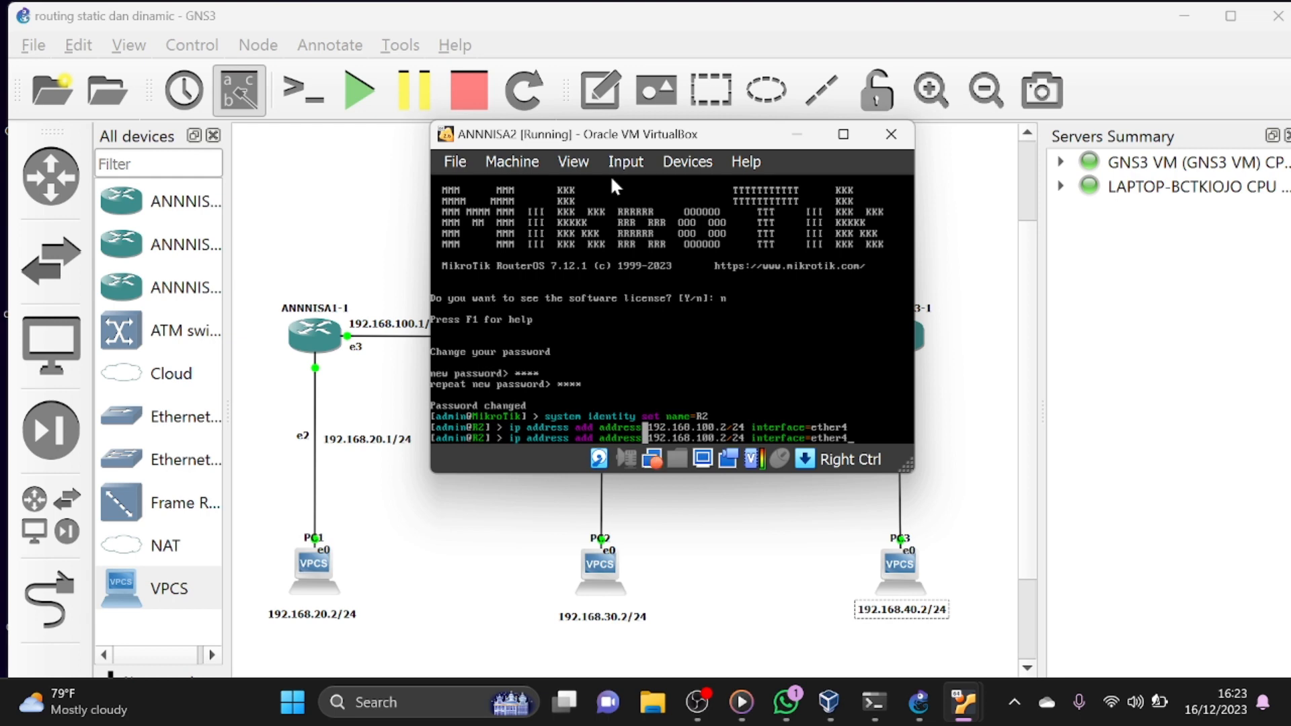
key("BackSpace")
type("3")
key("Left")
key("Left")
key("Left")
key("Left")
key("BackSpace")
key("Delete")
key("BackSpace")
key("BackSpace")
key("BackSpace")
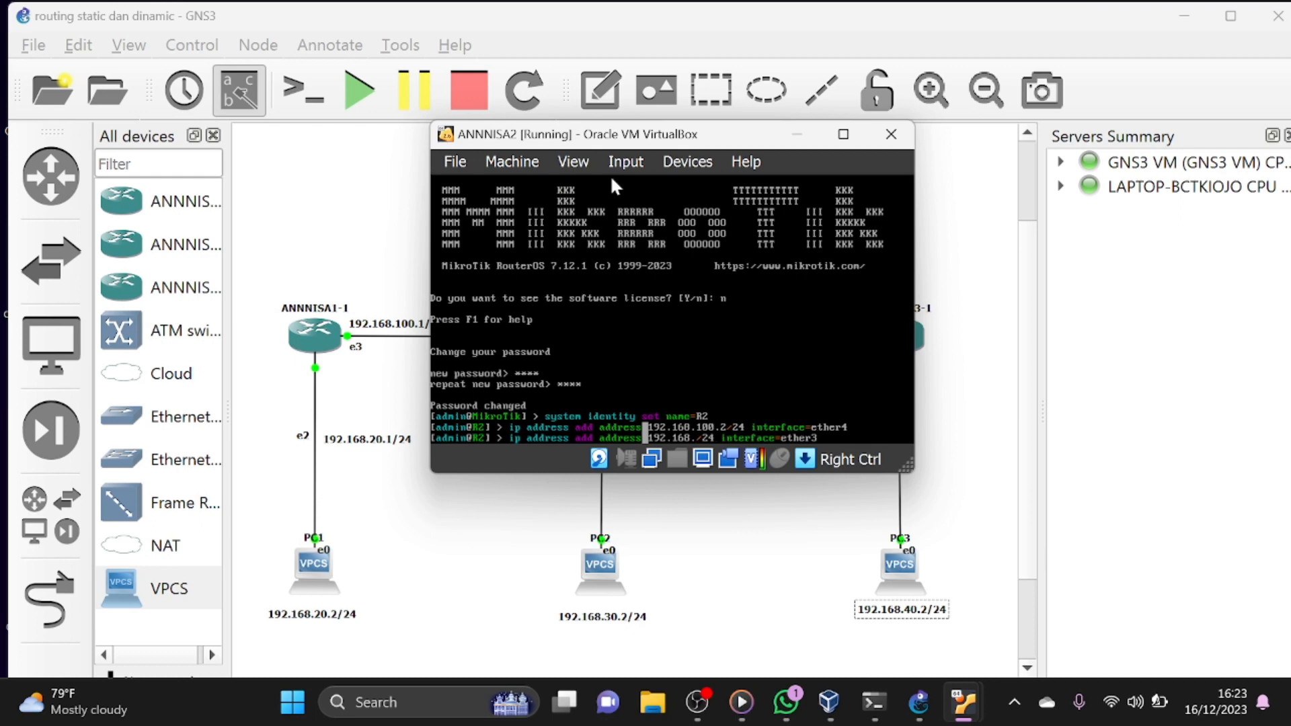
type("30.1")
left_click(843, 437)
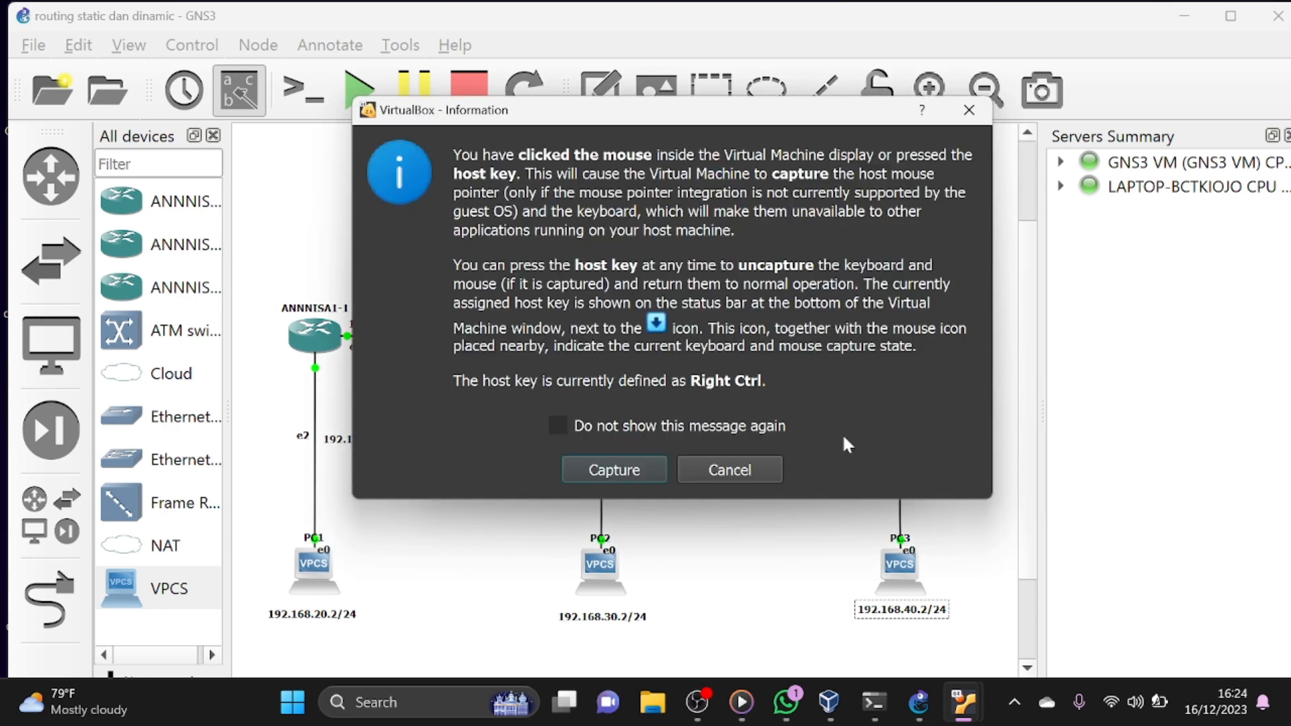
left_click(753, 457)
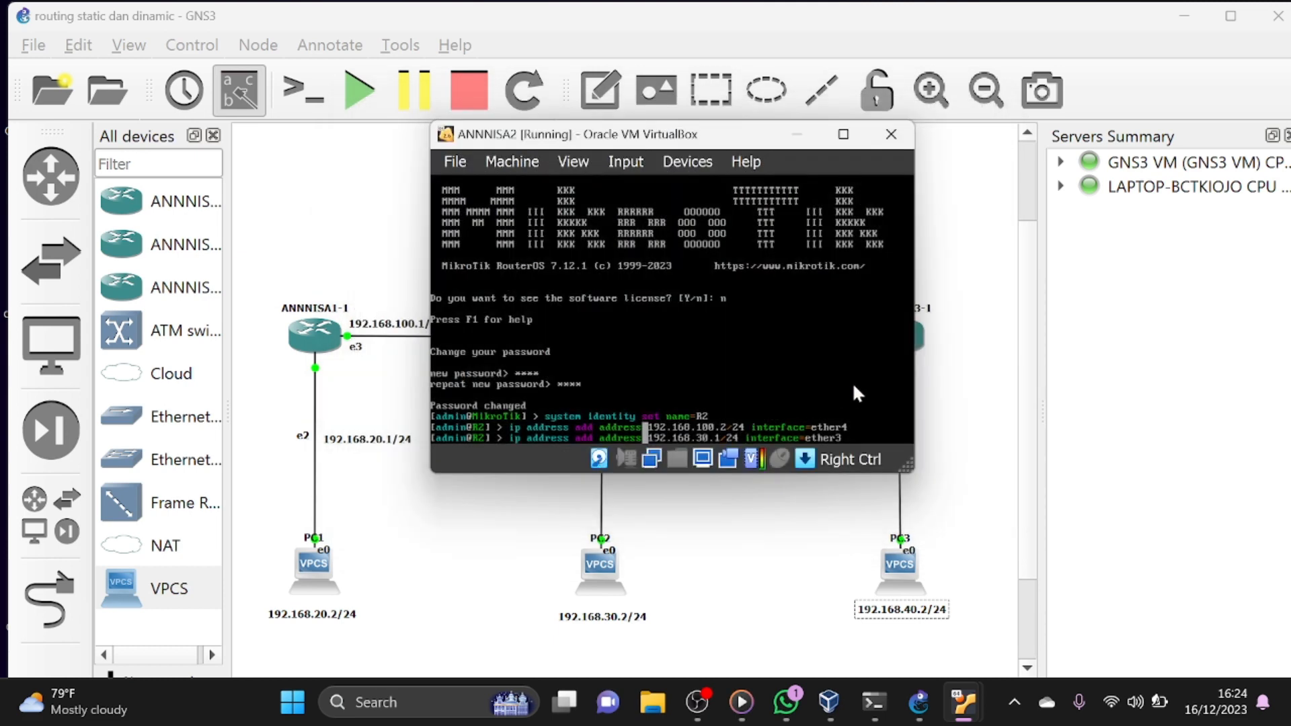
key("Return")
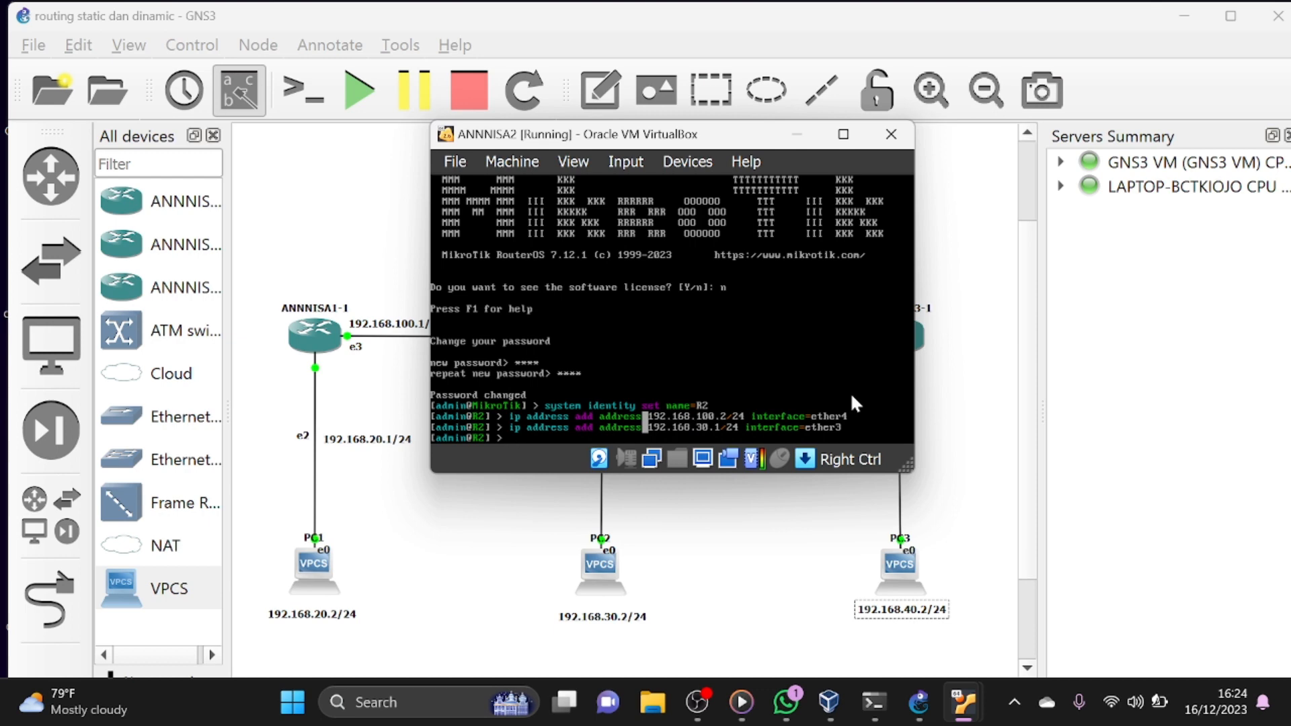
- Reuse the previous command to add the IP address 192.168.200.1/24 to interface ether5 on R2
key("Up")
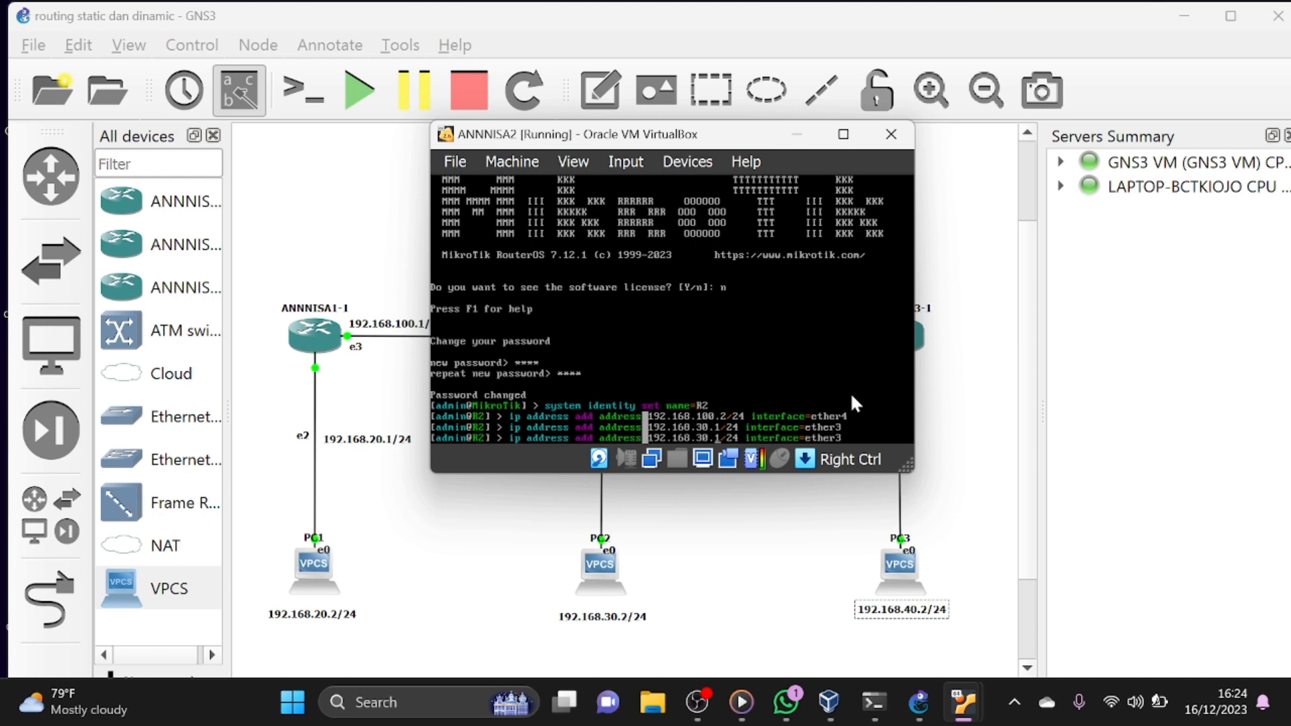
key("Left")
key("Left")
key("Left")
key("Left")
key("Left")
key("Left")
key("Left")
key("Left")
key("Left")
key("Left")
key("Left")
key("Left")
key("Left")
key("Left")
key("Left")
key("Left")
key("Left")
key("Left")
key("Left")
key("Left")
key("BackSpace")
key("BackSpace")
key("BackSpace")
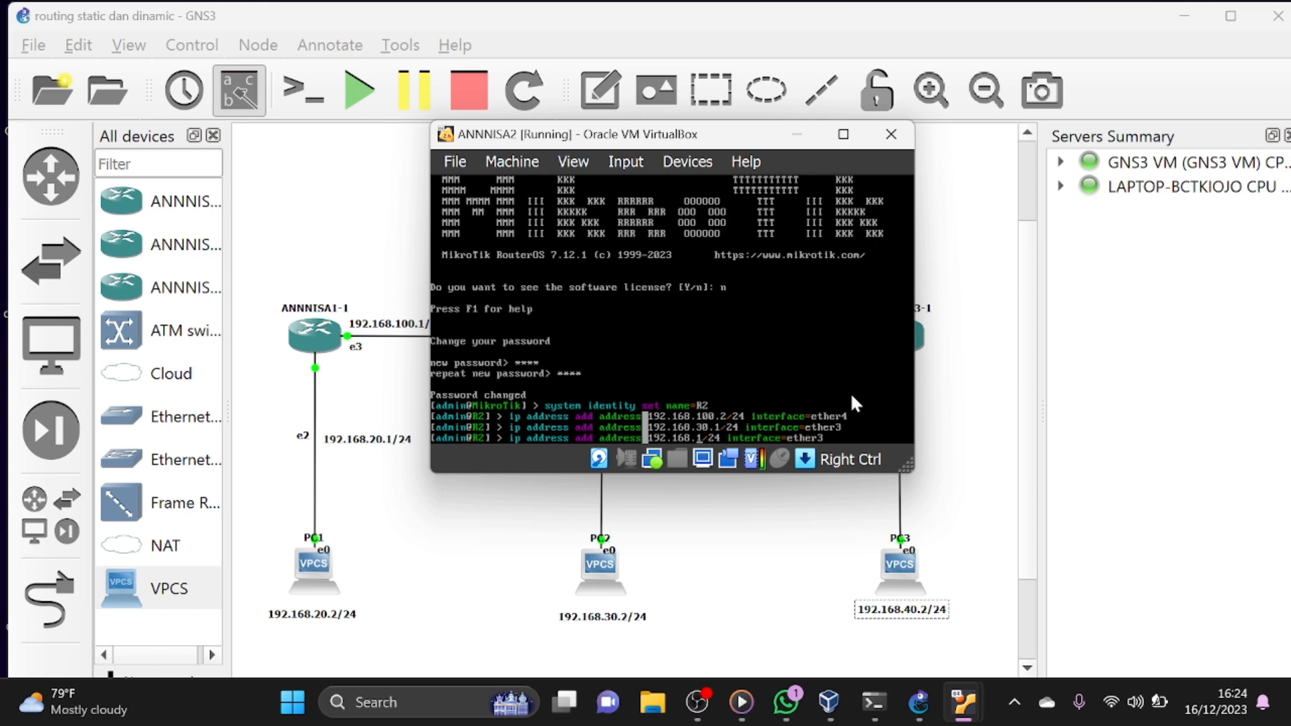
type("200.")
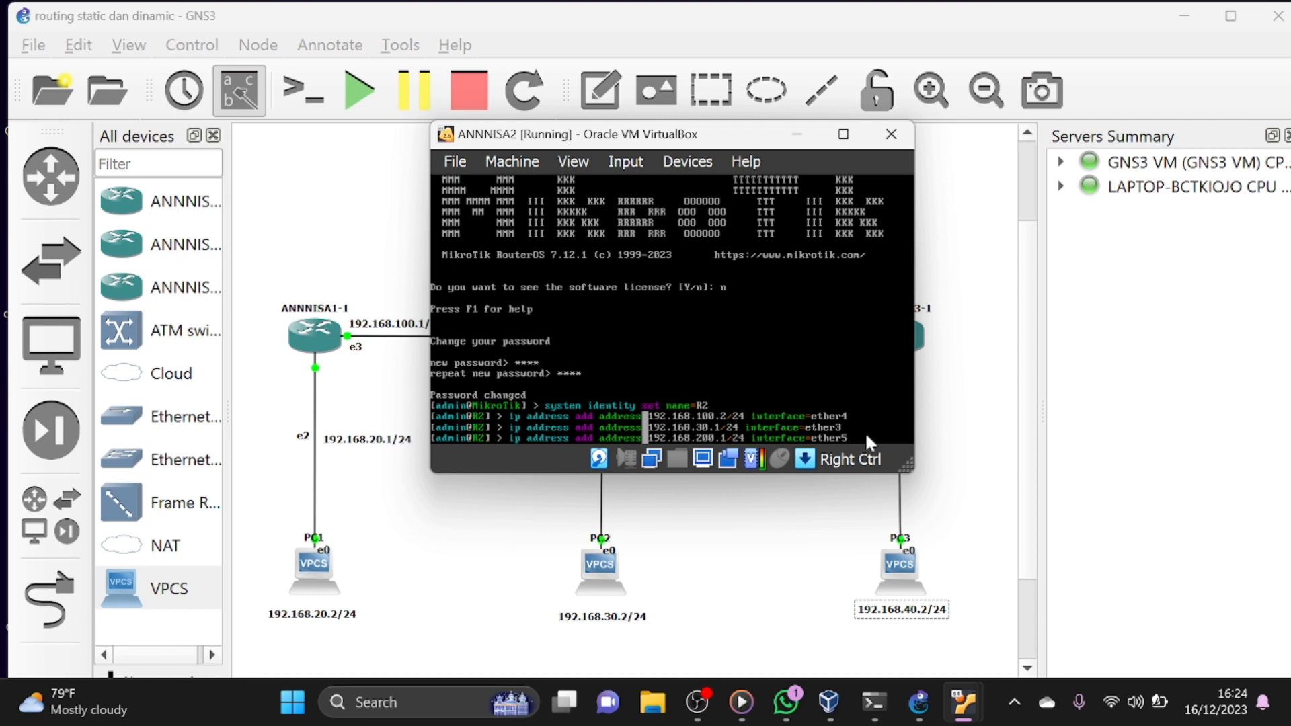
key("Return")
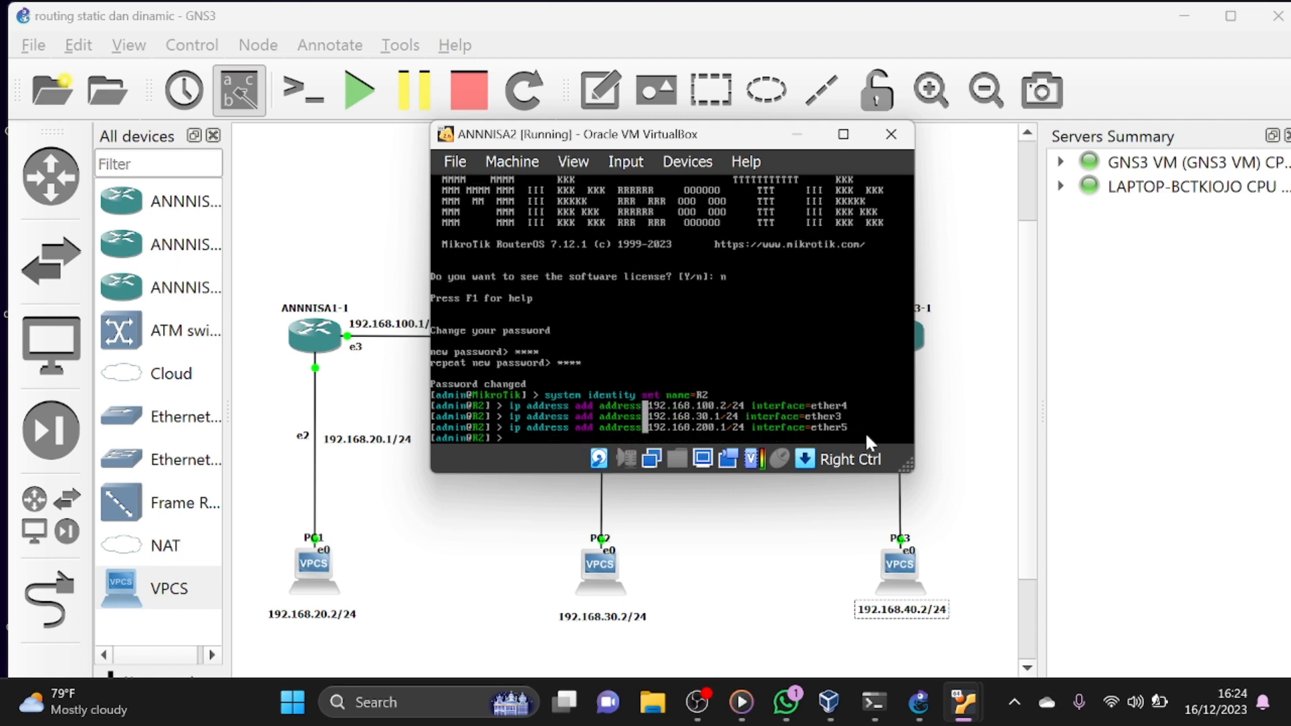
- Print R2's IP address list to check the three assigned interface addresses
type("ip")
type(" addre")
type("ss")
type(" a")
type("r")
key("Return")
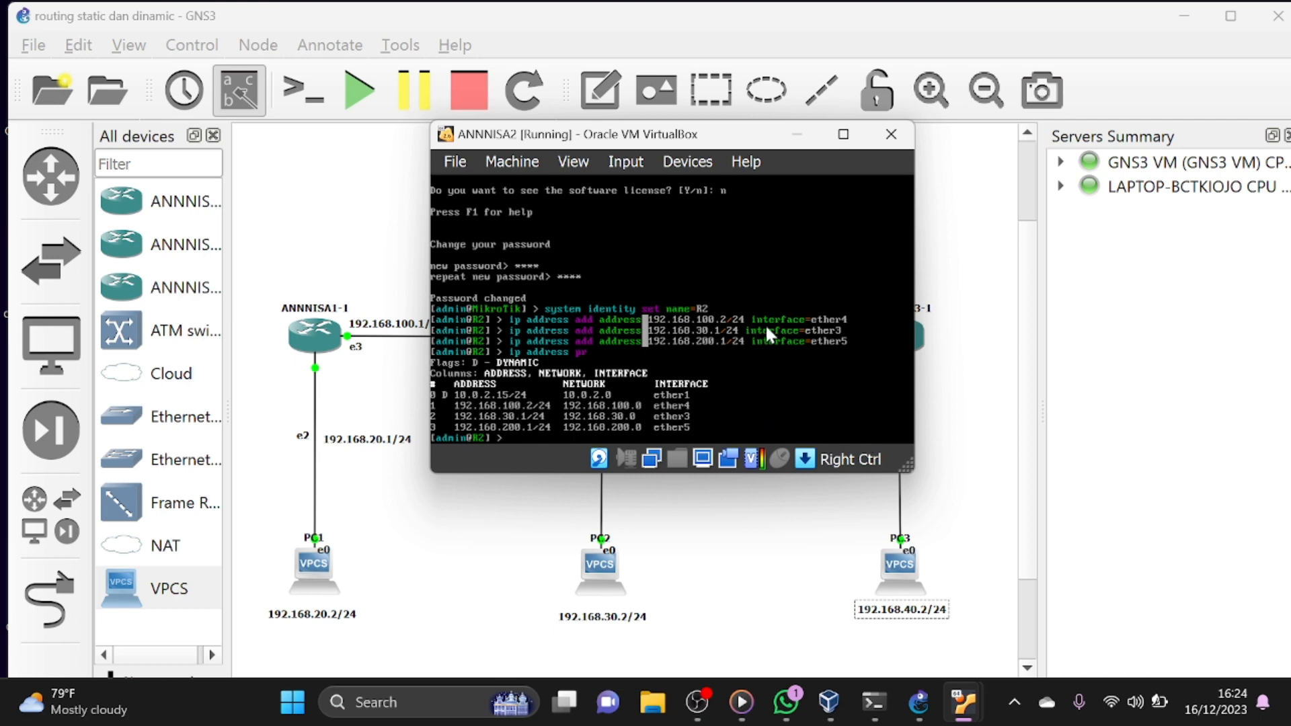
- Minimize R2's console, switch to the ANNNISA3 virtual machine's console and log in as admin with a blank password
left_click(798, 143)
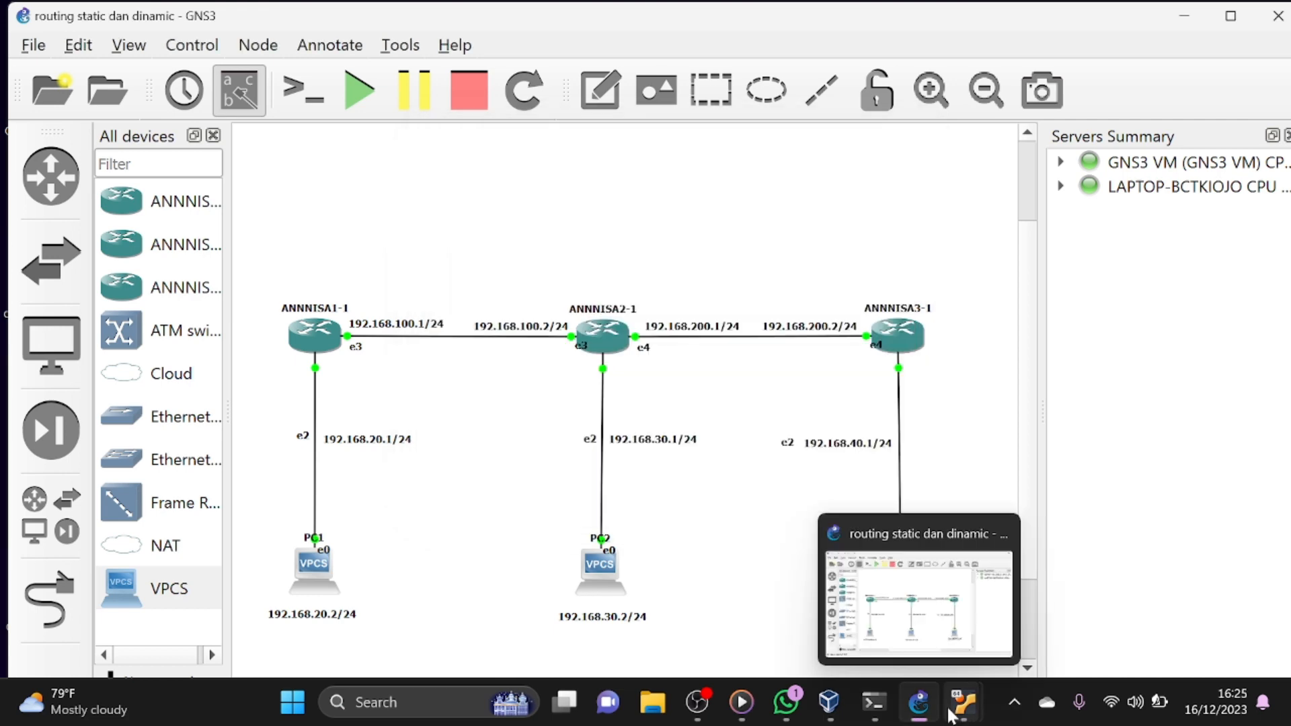
mouse_move(964, 702)
left_click(1135, 607)
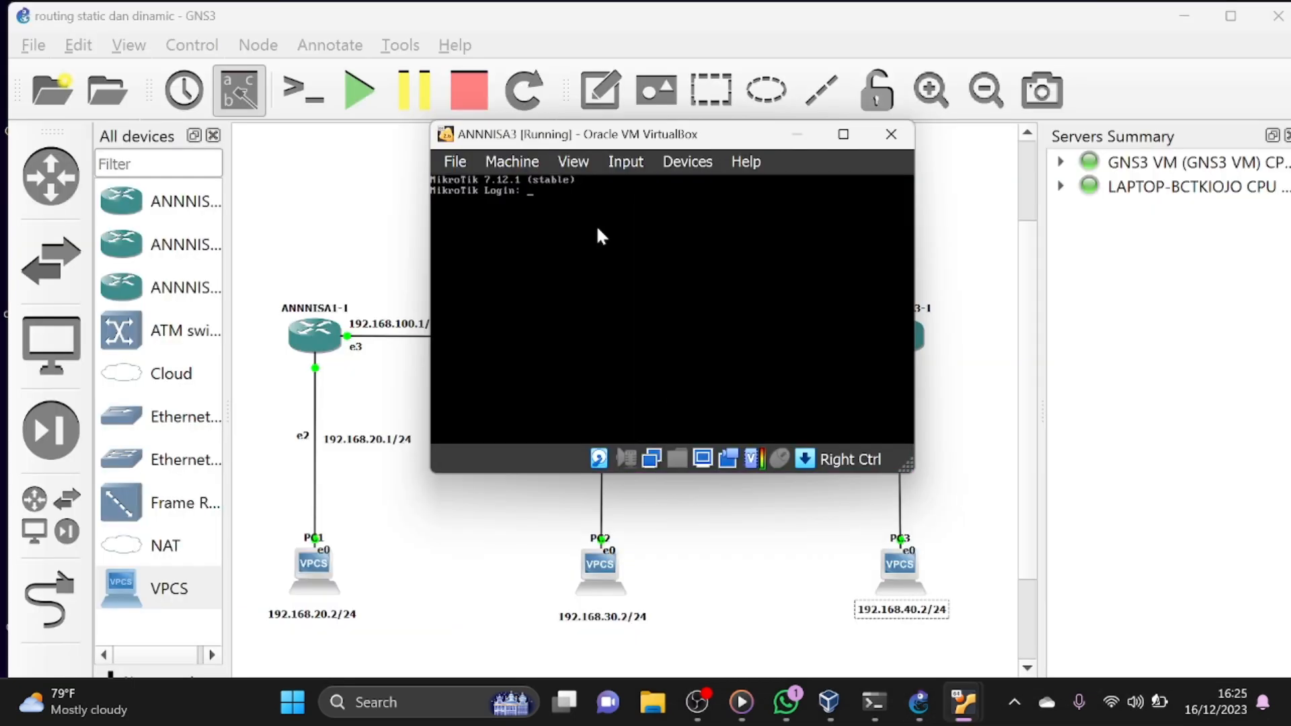
type("admin")
key("Return")
key("Return")
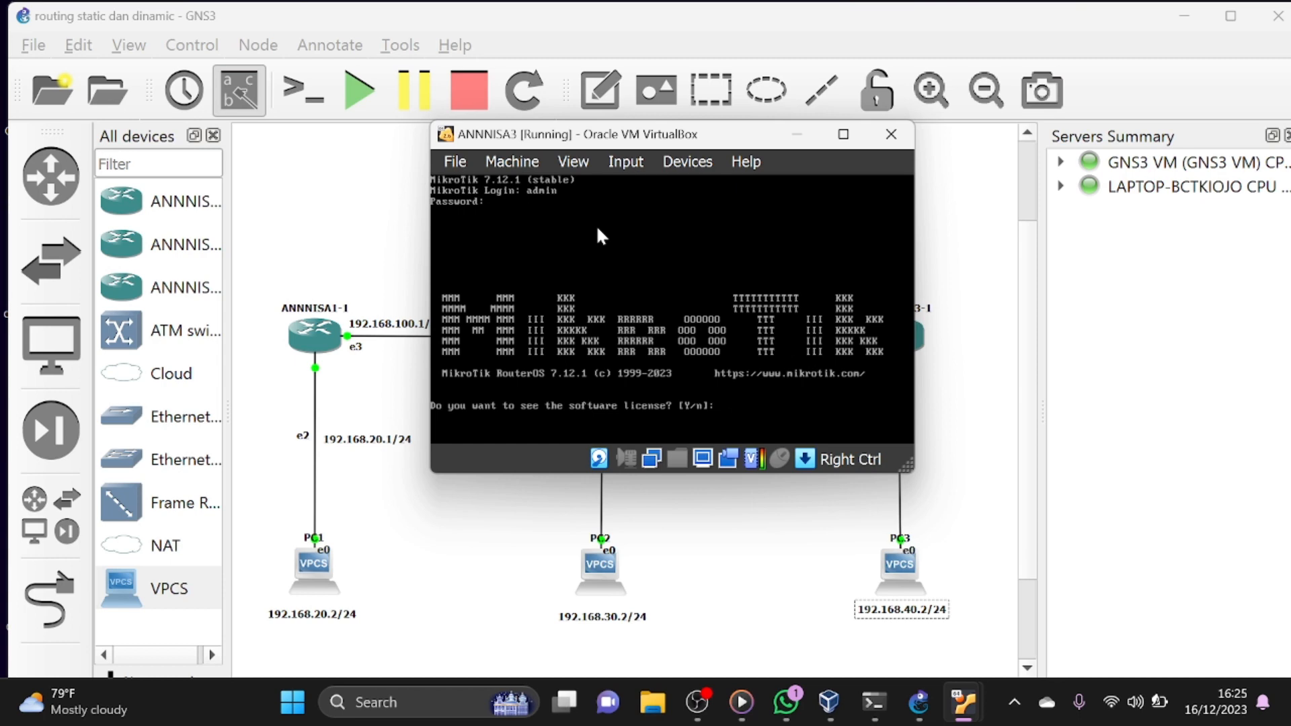
- Decline viewing the software license on ANNNISA3 and enter and repeat a new admin password
type("n")
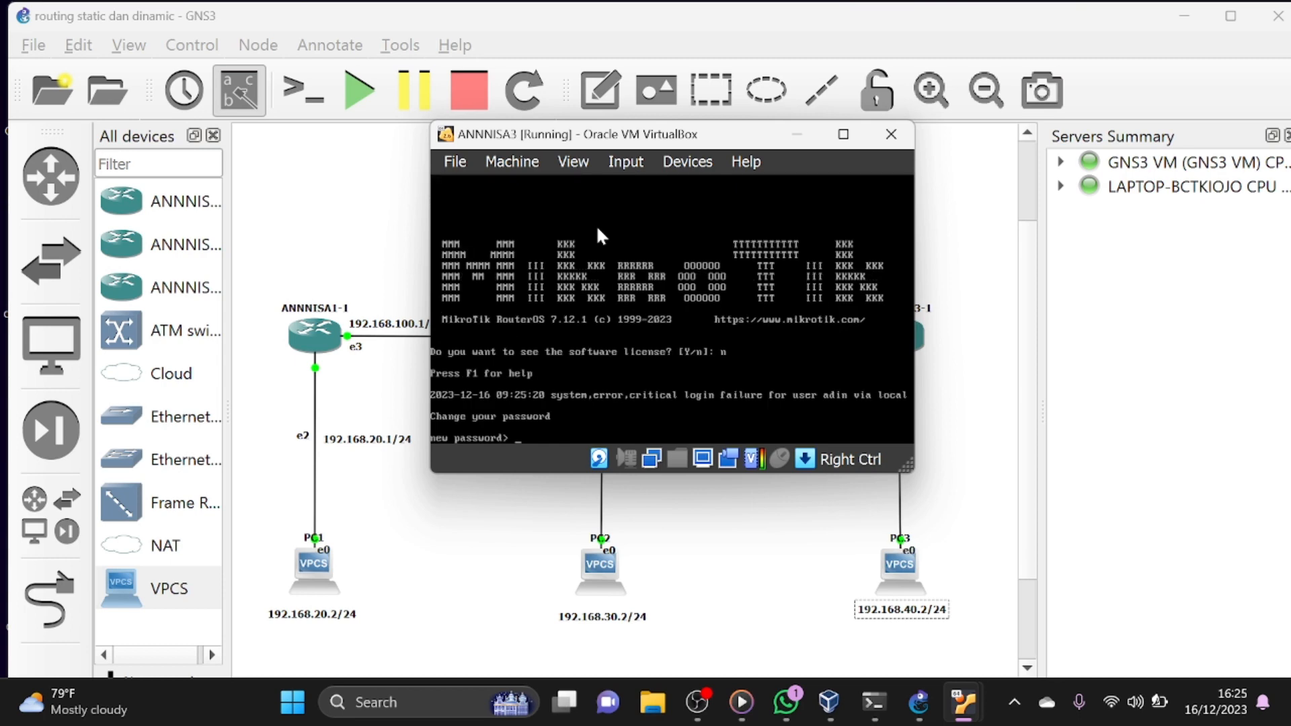
type("****")
key("Return")
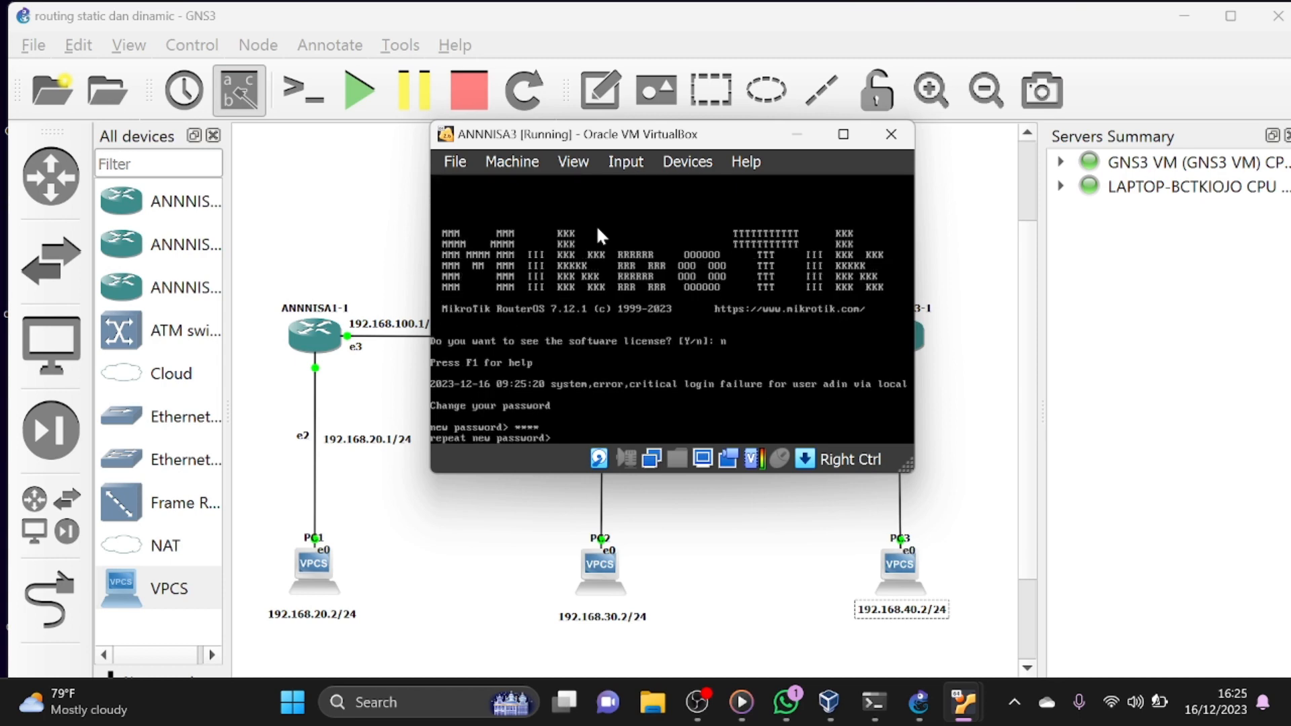
type("****")
key("Return")
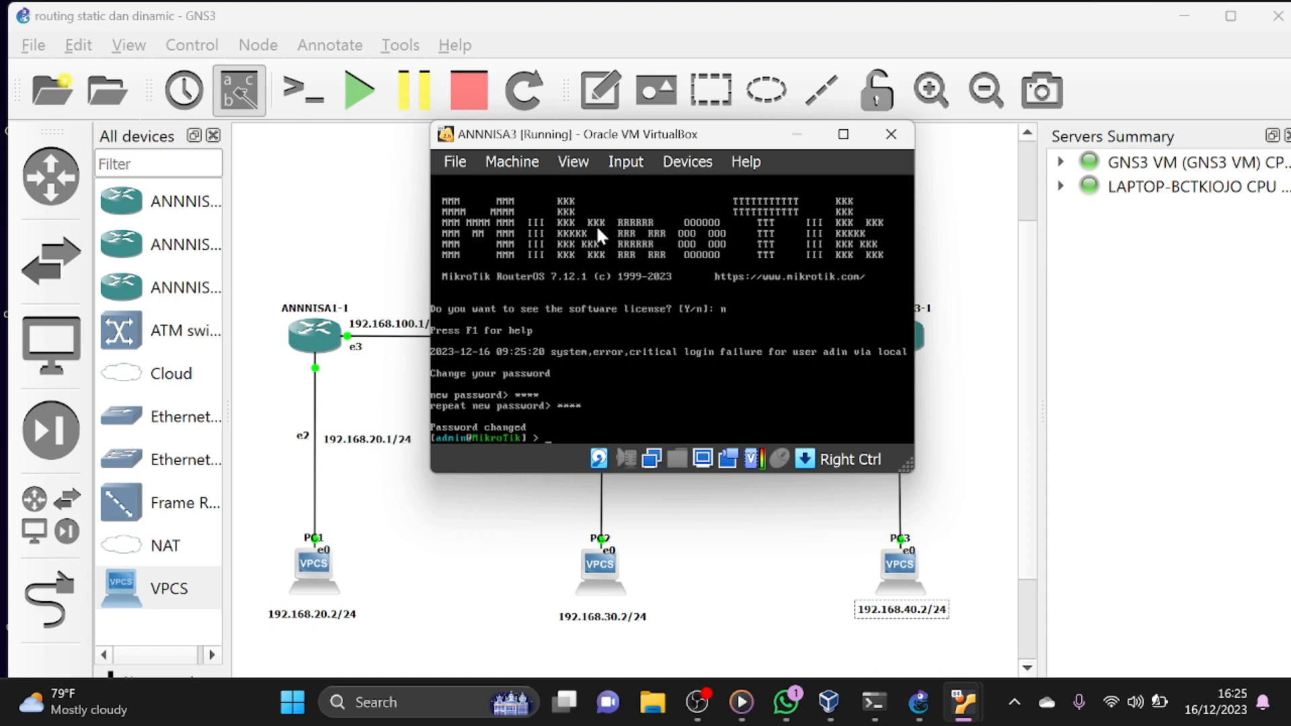
- Set the third router's system identity name to R3
type("system identity set name=")
type("R3")
key("Return")
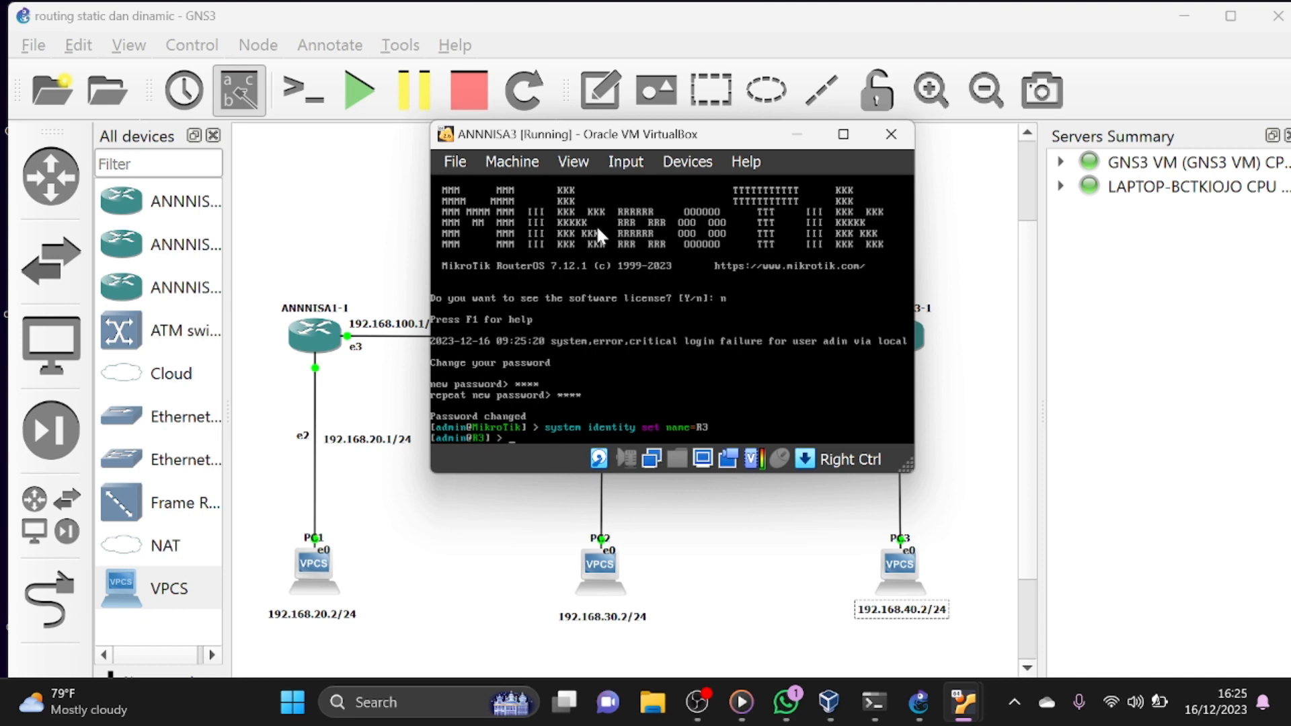
- Add the IP address 192.168.200.2/24 to interface ether5 on R3
type("ip address add address=192.1")
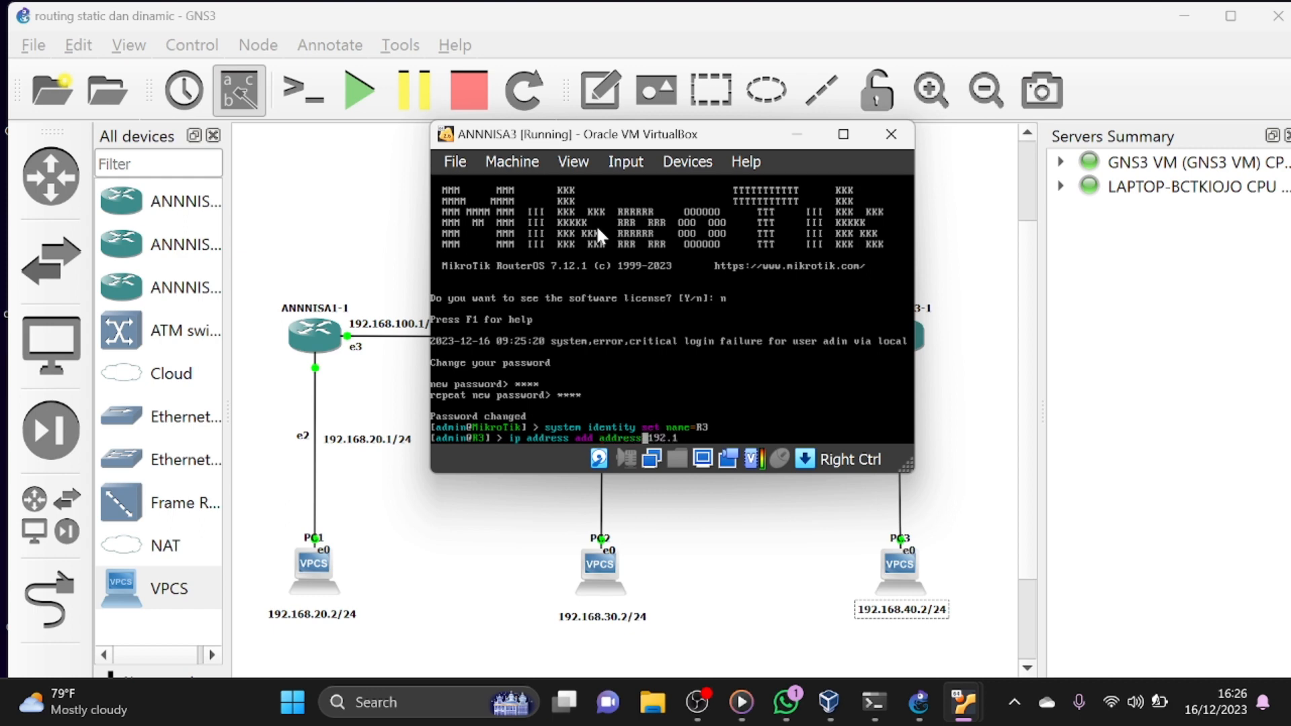
type("68.200.2/24 interface=")
type("ether")
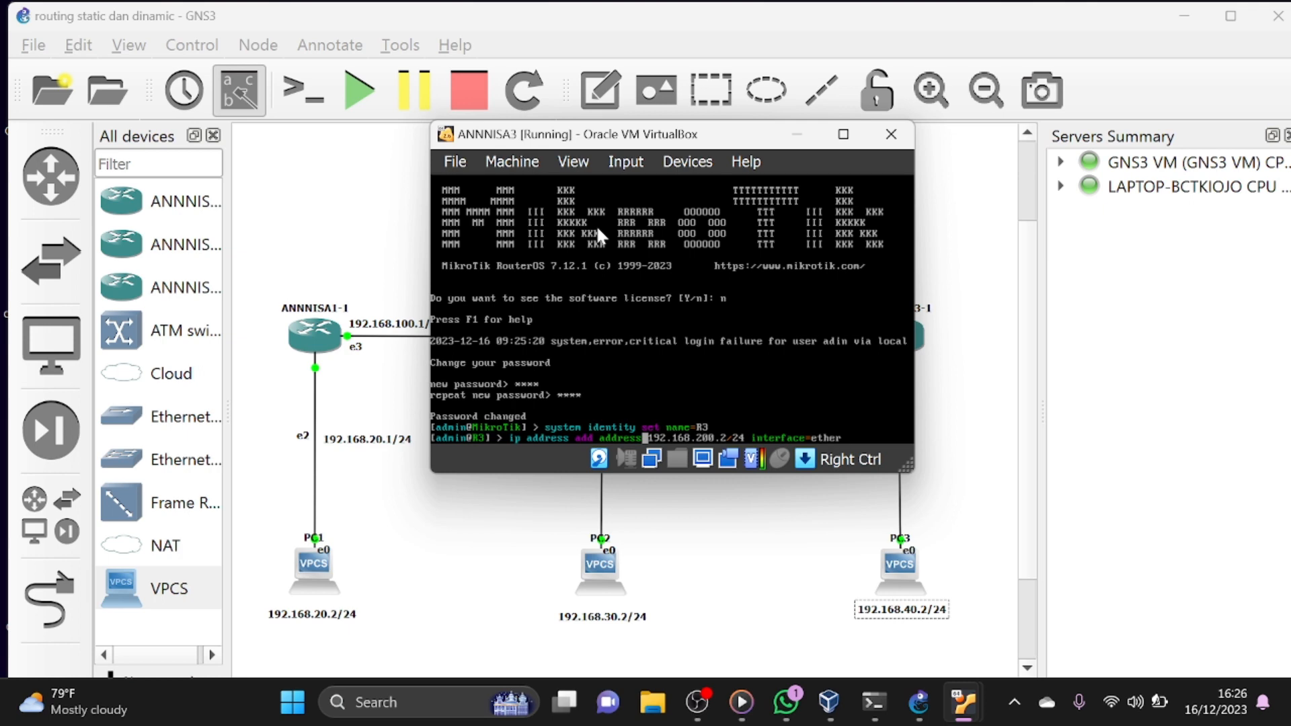
type("5")
key("Return")
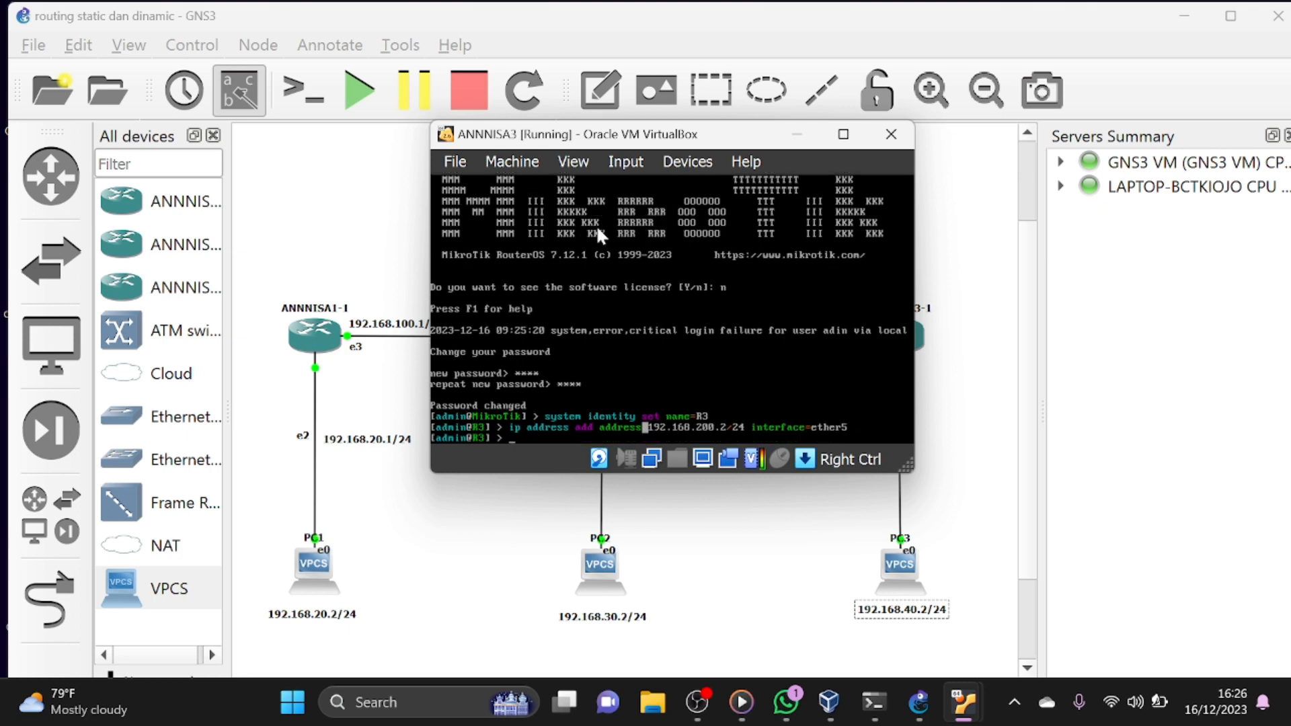
- Add the IP address 192.168.40.1/24 to interface ether3 on R3
key("Up")
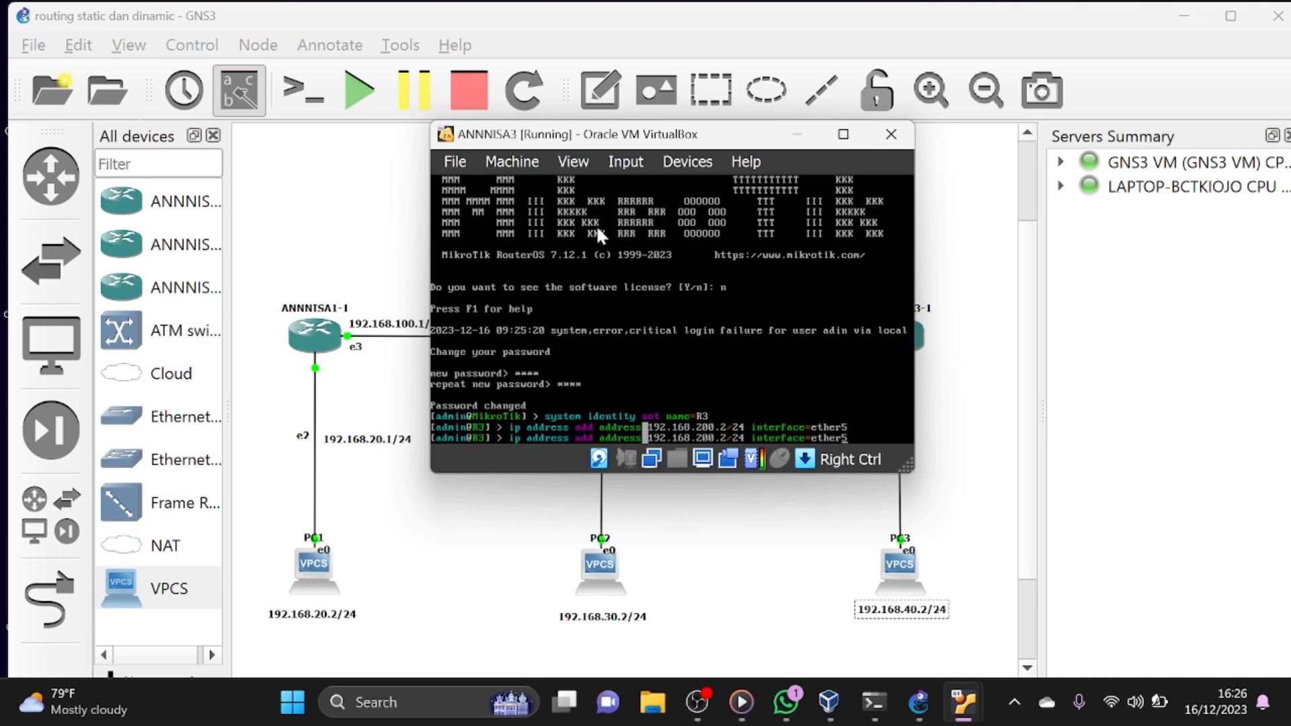
key("BackSpace")
type("3")
key("BackSpace")
key("BackSpace")
key("BackSpace")
type("40.")
key("BackSpace")
key("Delete")
type(".1")
left_click(855, 437)
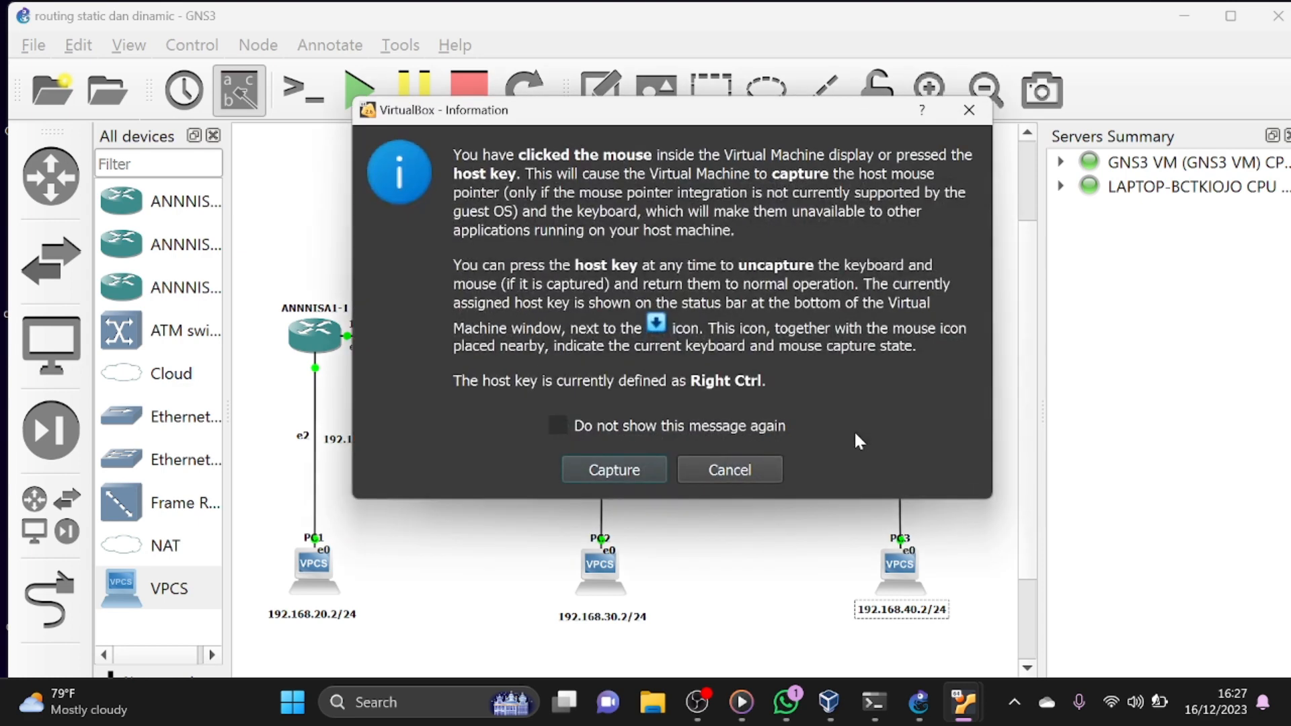
left_click(748, 472)
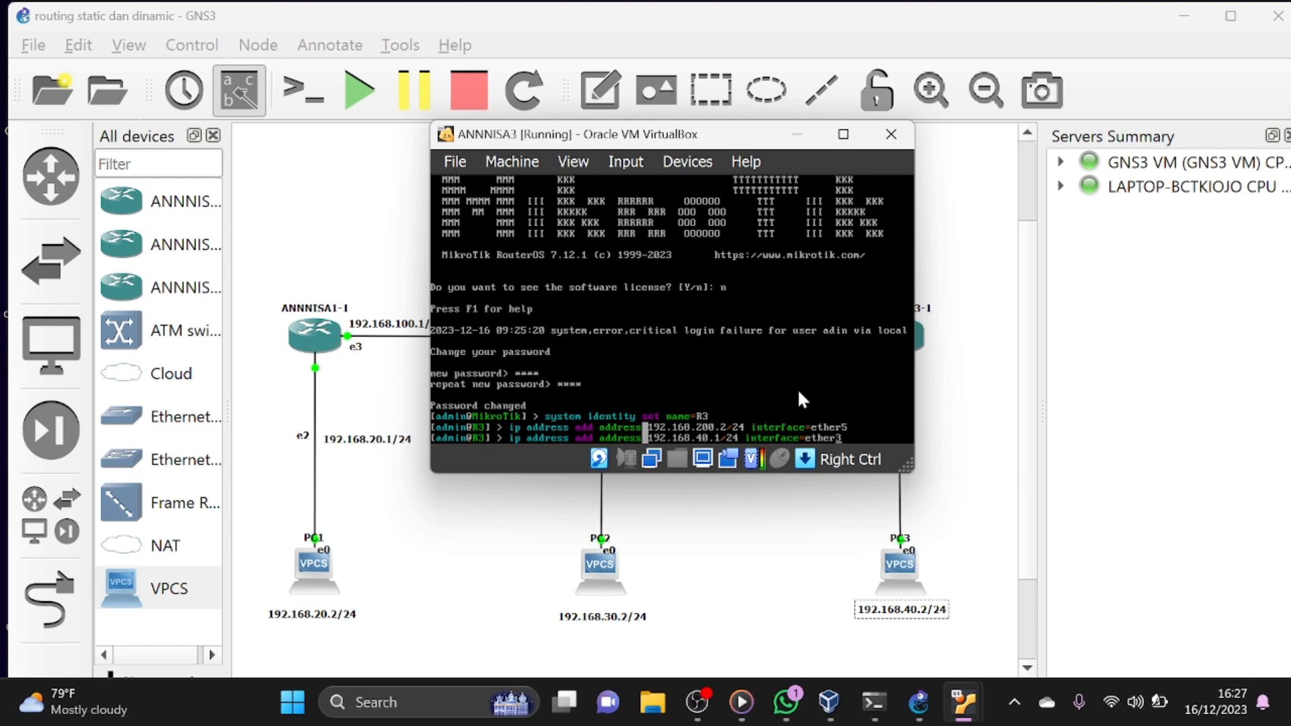
key("Return")
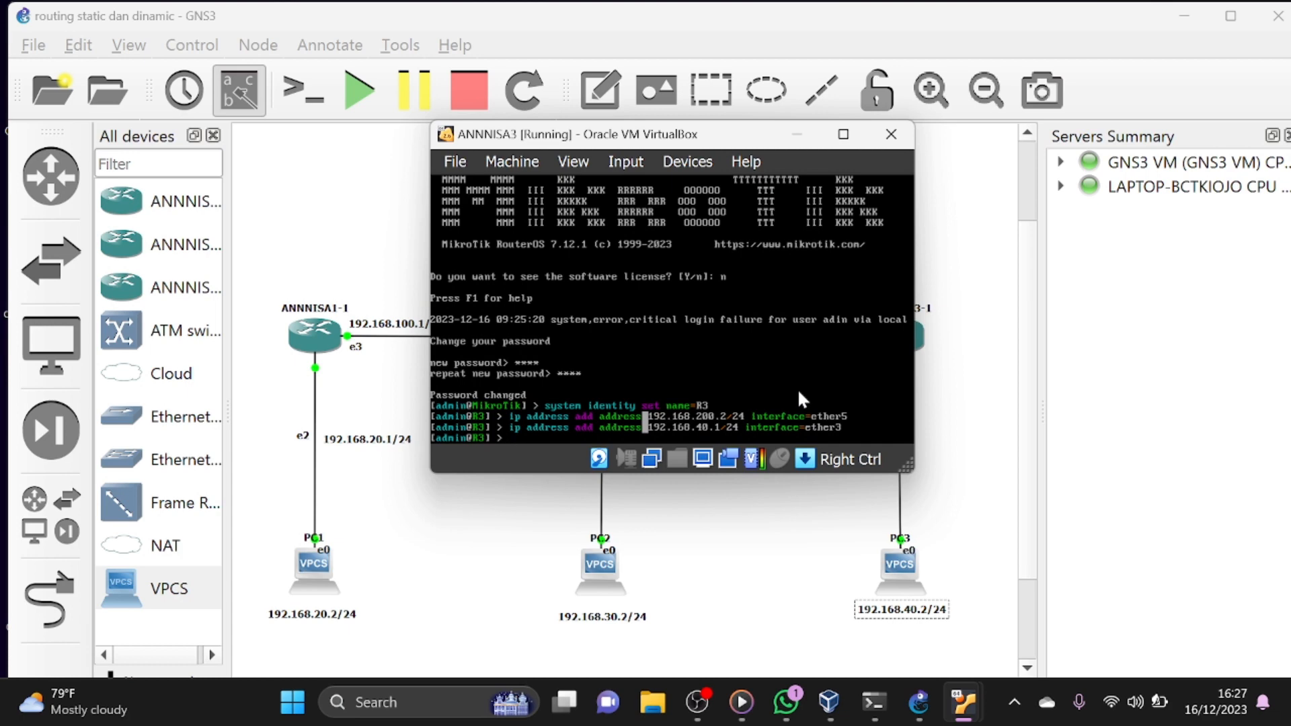
- Print R3's IP address list to check the interface assignments, and minimize its console
type("ip address pr")
key("Return")
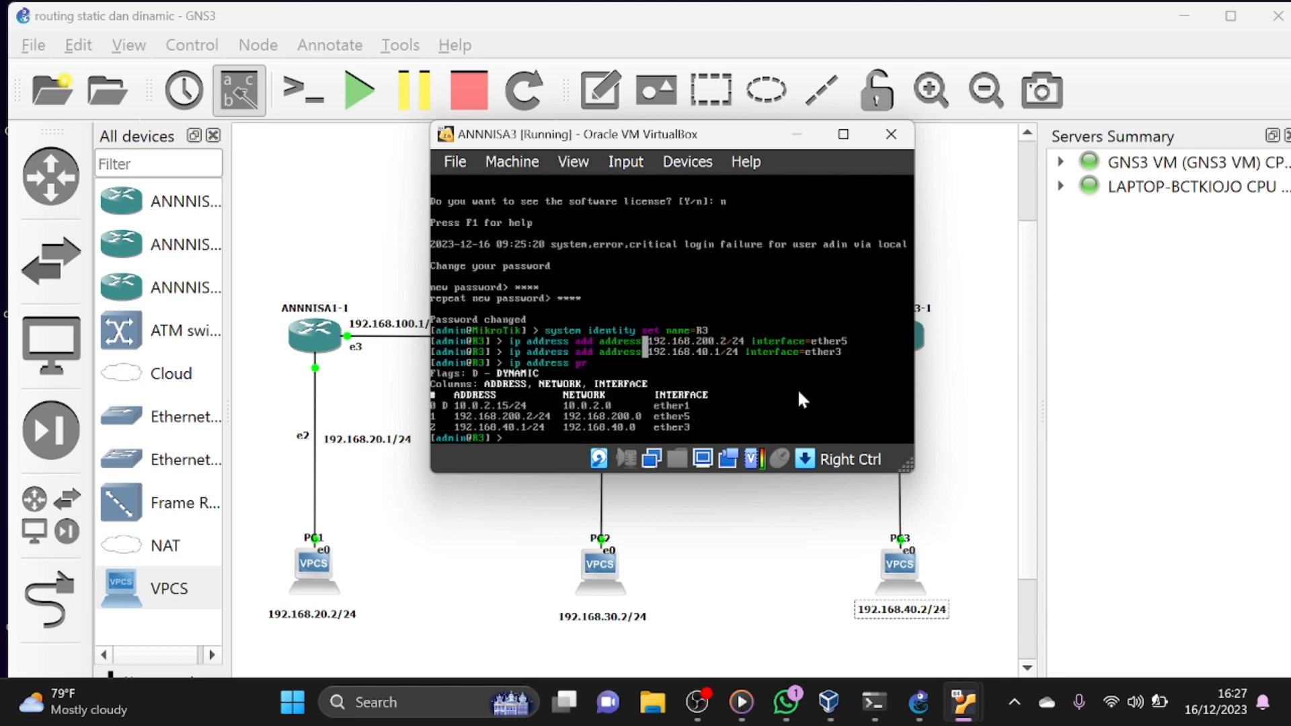
left_click(795, 138)
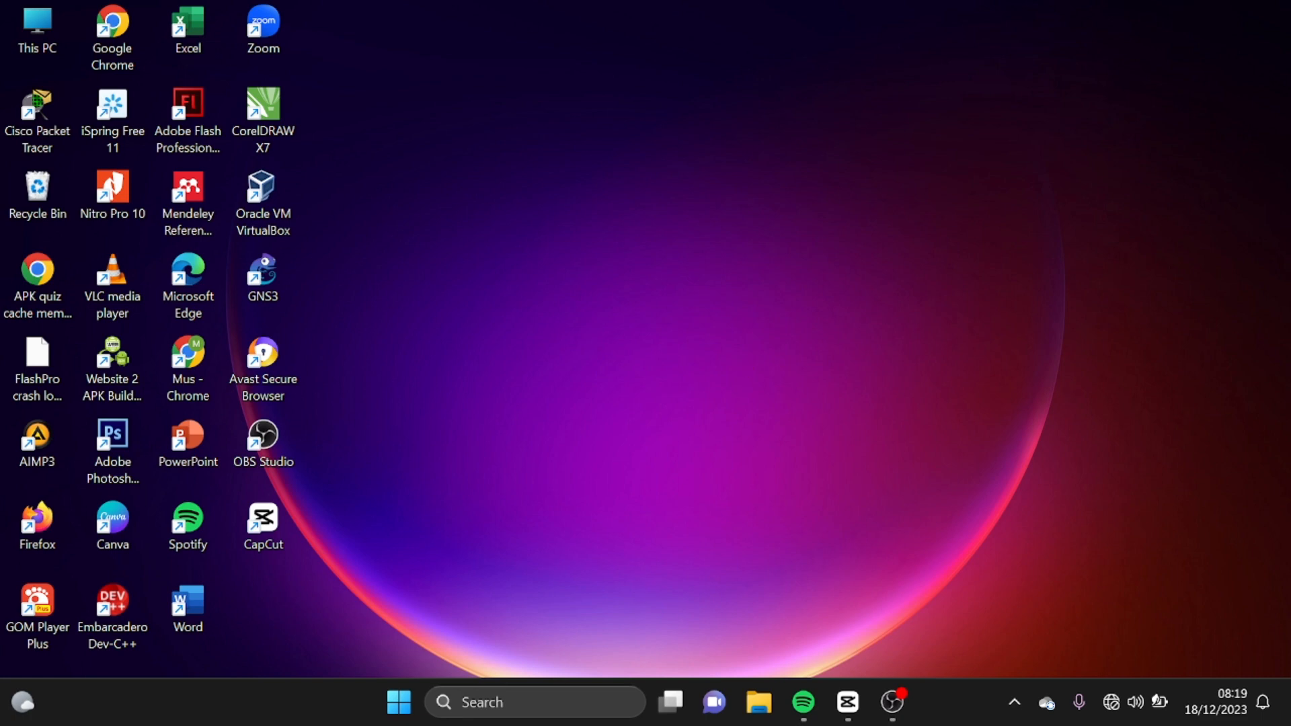
- Find and launch winbox.exe, and maximize the WinBox connection window
left_click(573, 700)
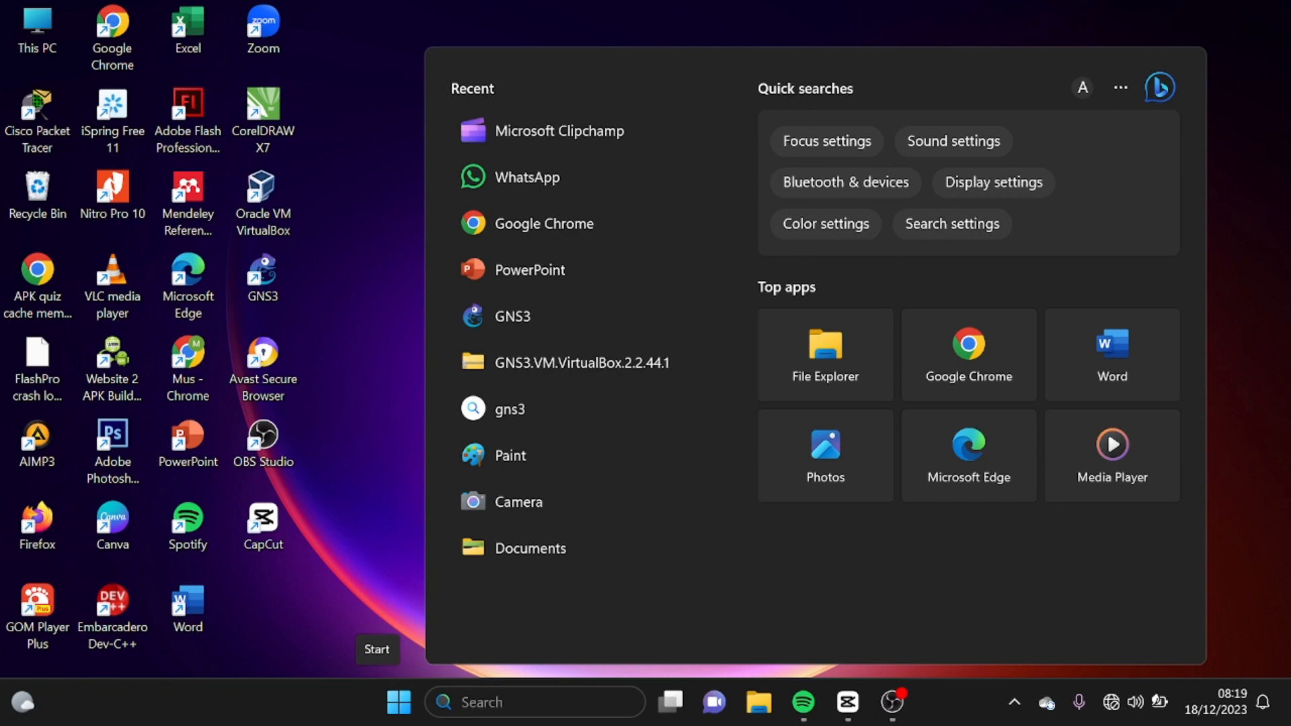
type("winbox.exe")
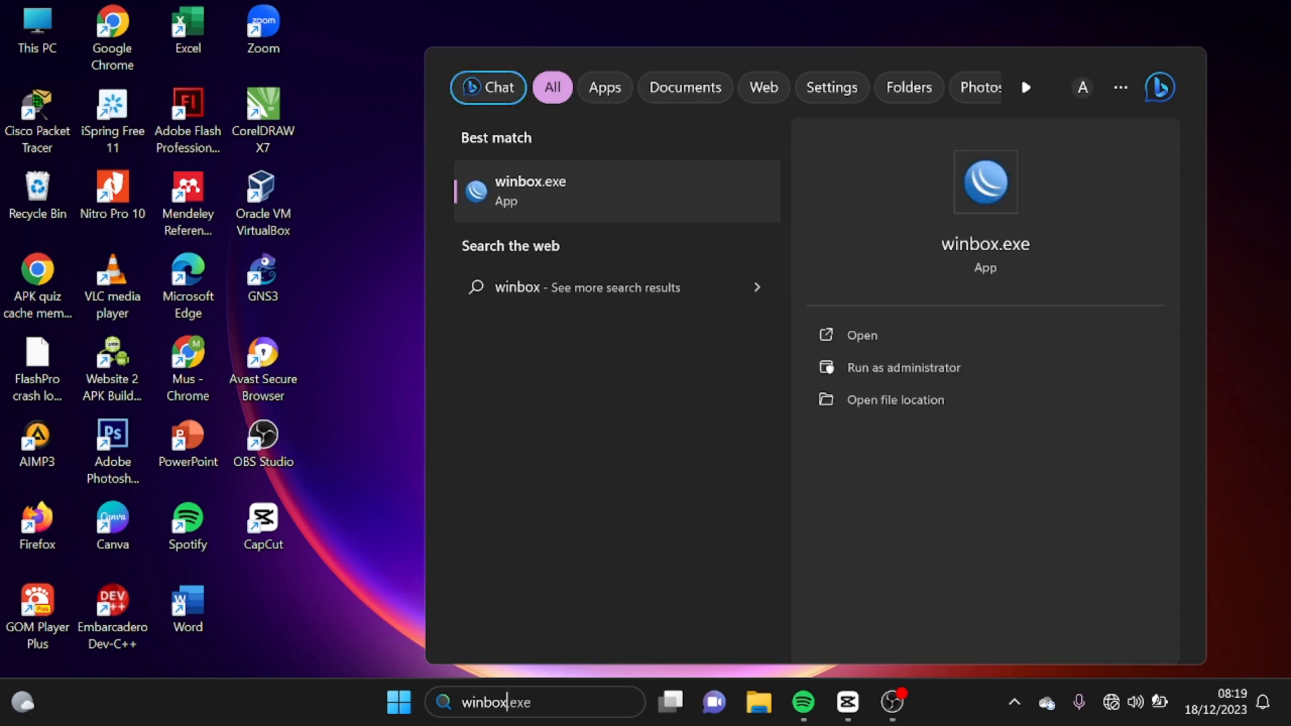
left_click(864, 336)
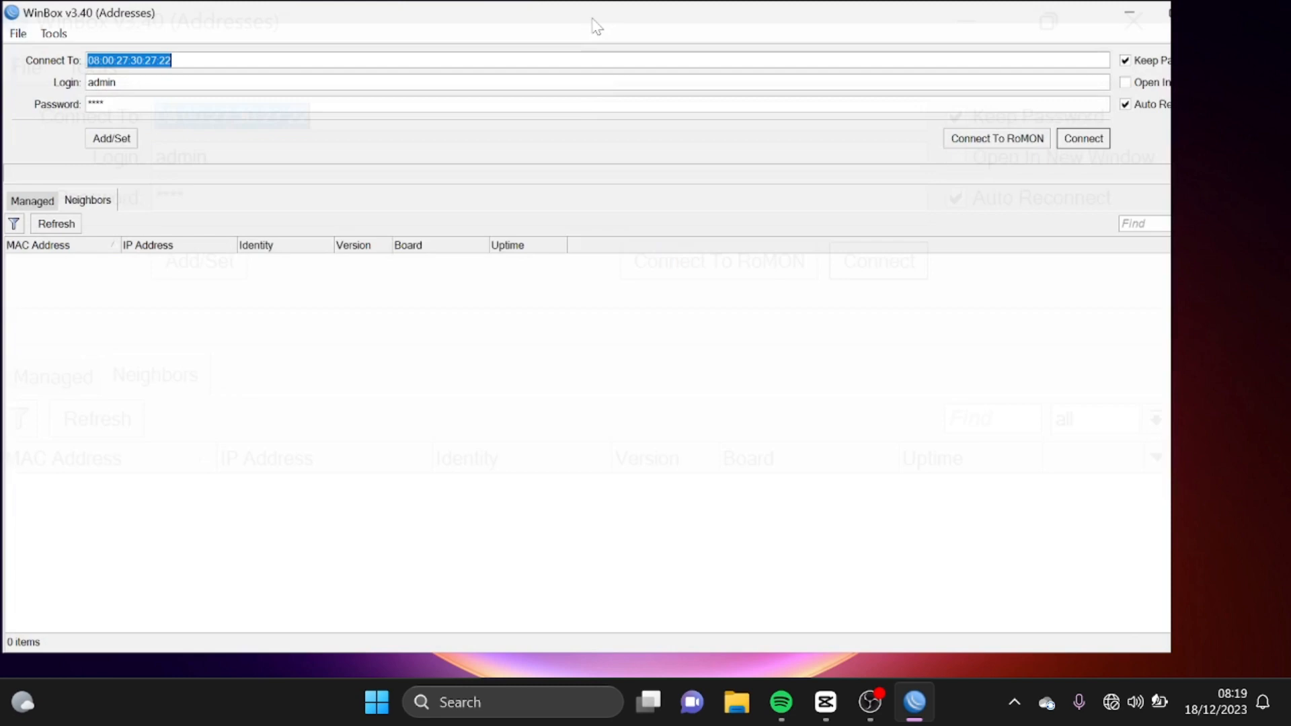
left_click(598, 15)
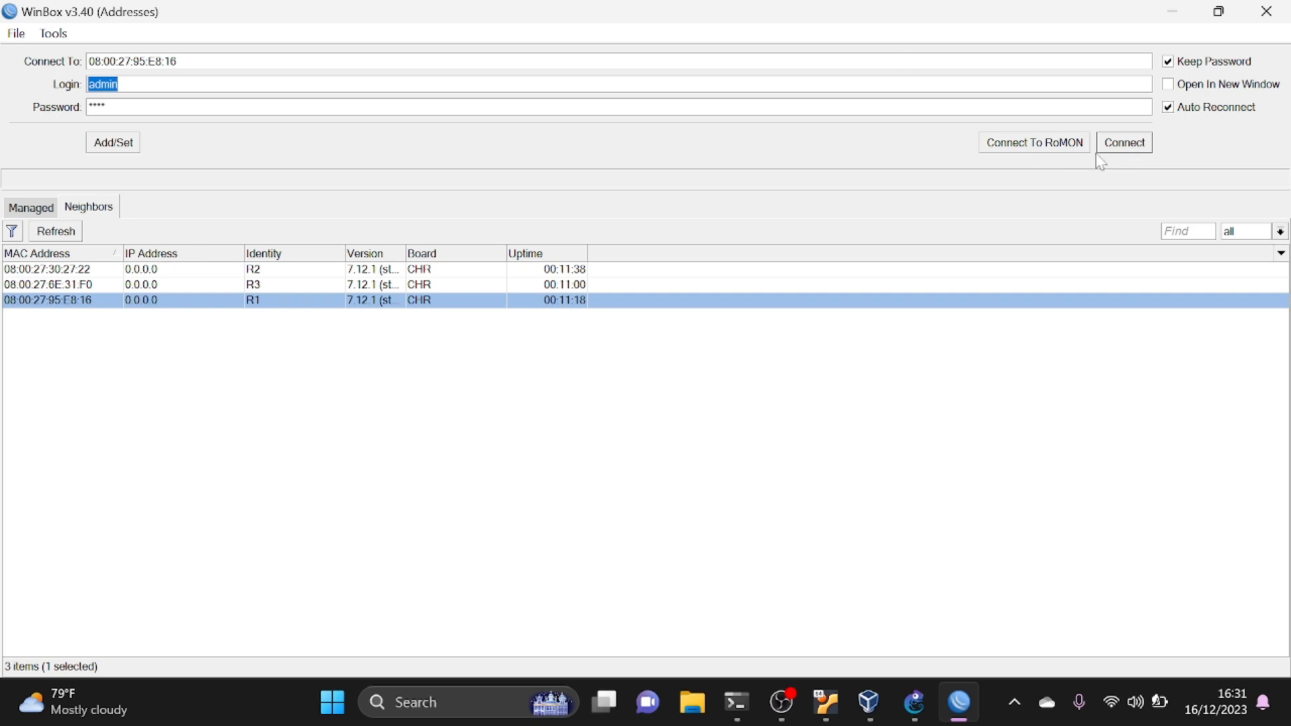
- Connect to neighbor R1 as admin, maximize the session window and open R1's IP route list
left_click(1120, 152)
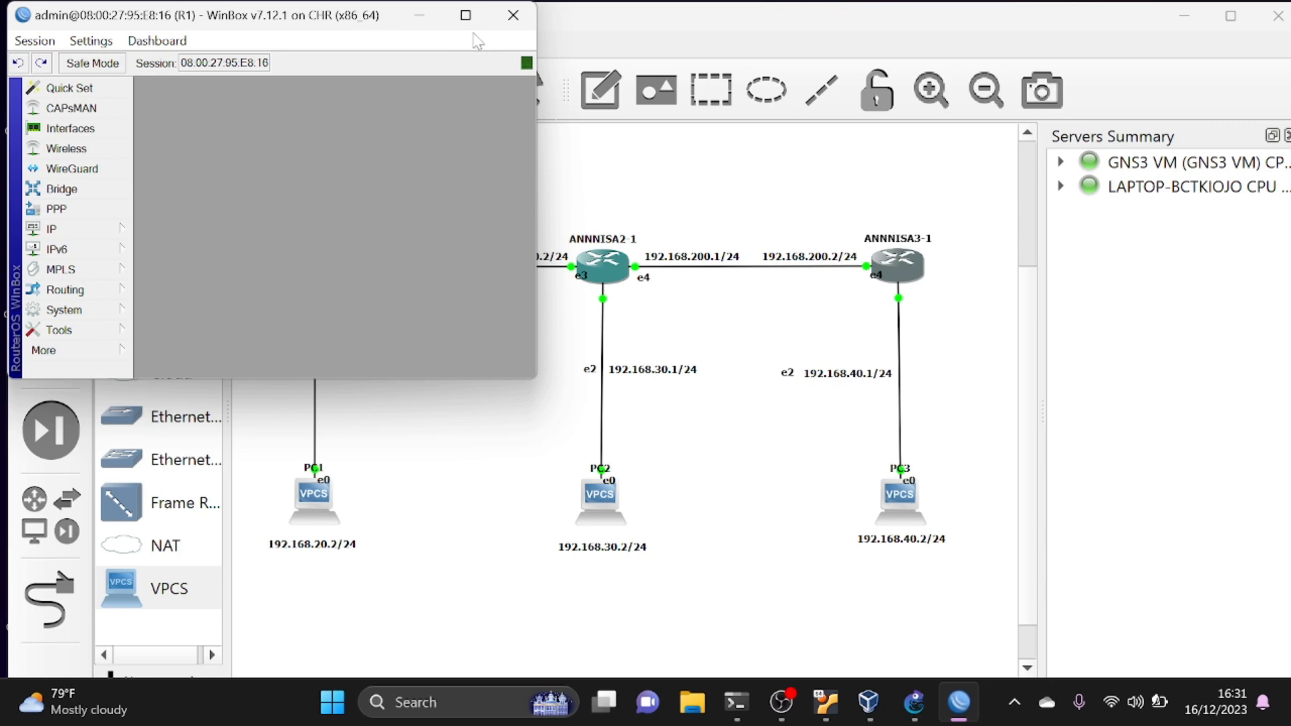
left_click(466, 15)
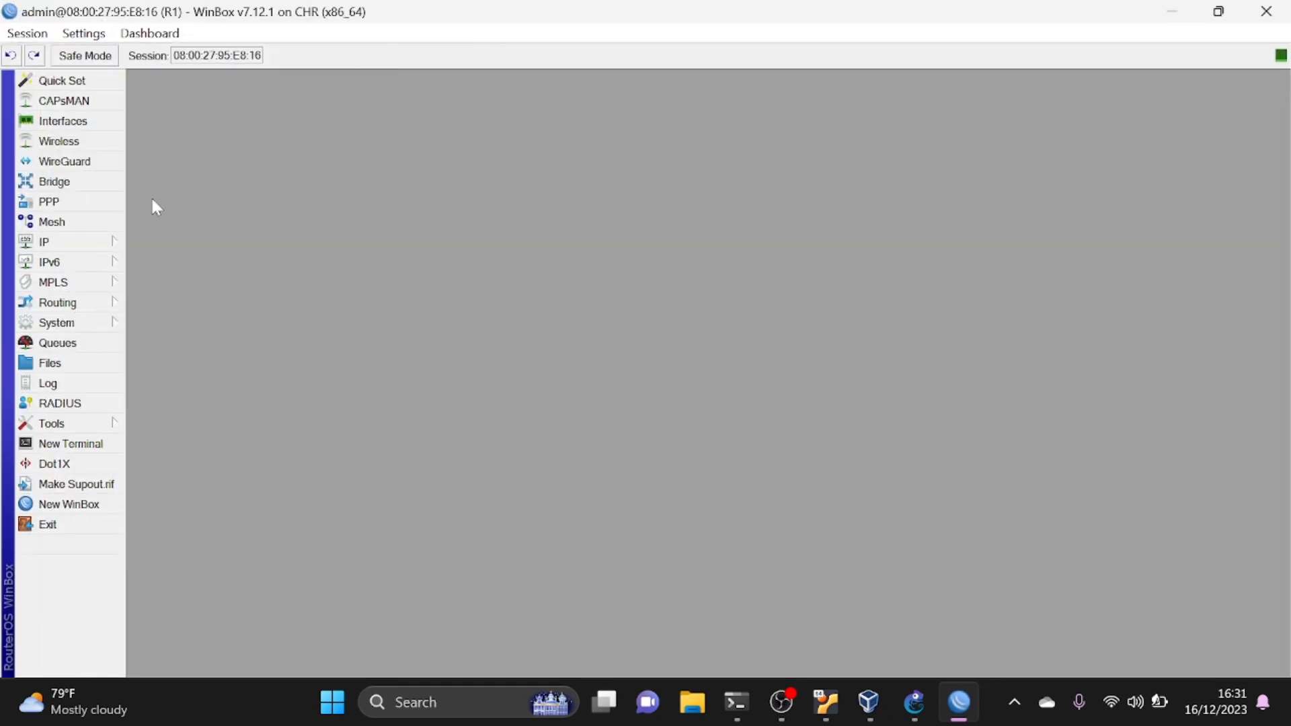
left_click(72, 247)
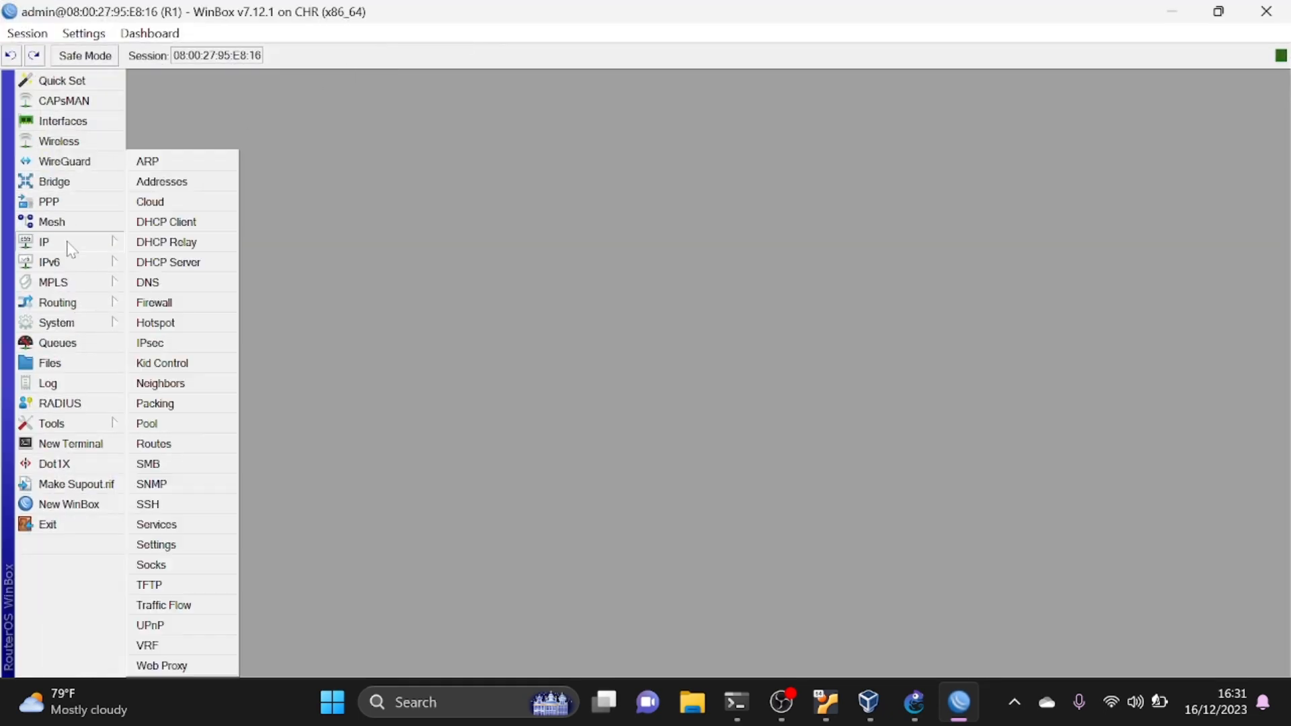
left_click(176, 446)
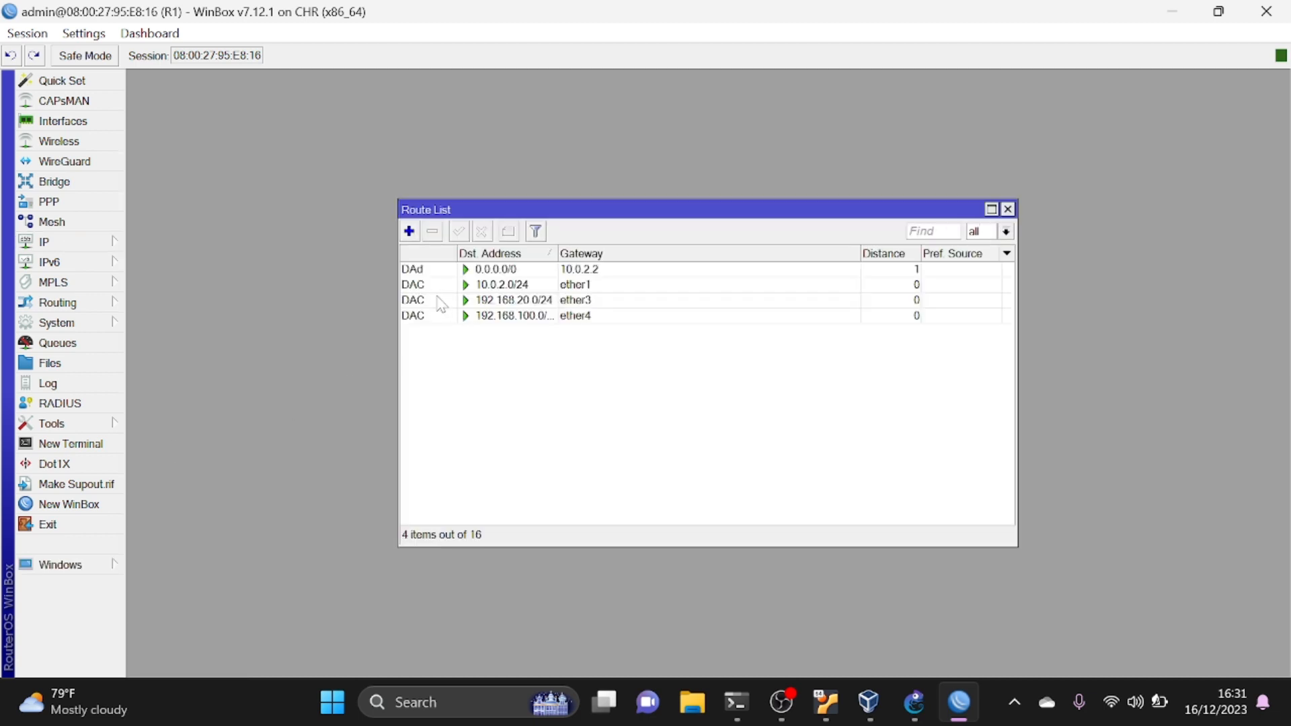
- Add a static route on R1 to destination 192.168.30.0/24 through gateway 192.168.100.2
left_click(408, 230)
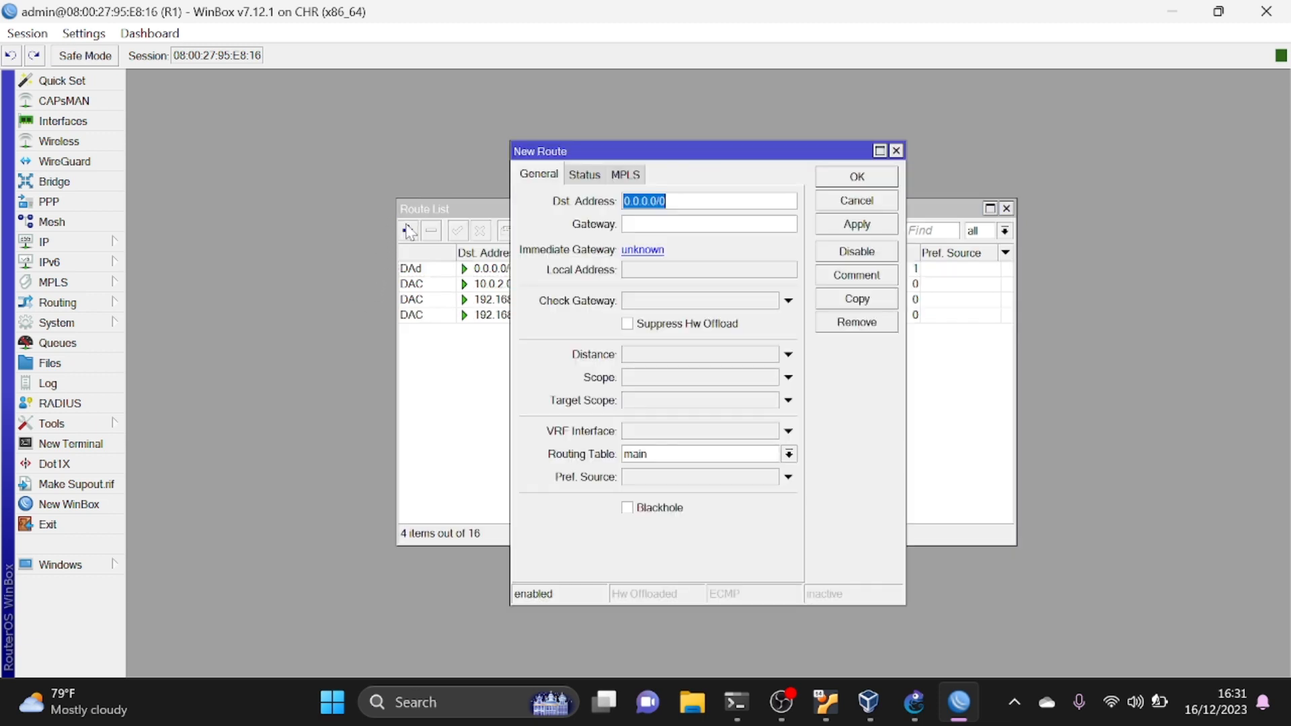
type("192")
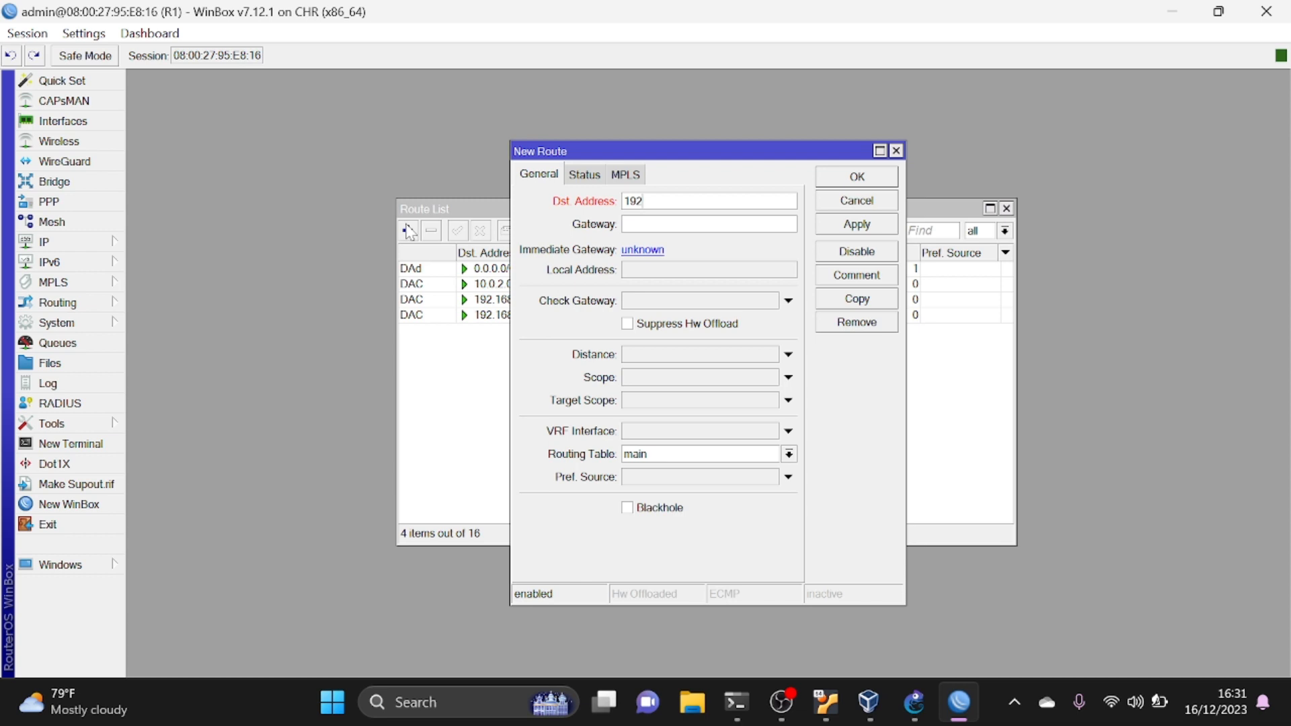
type(".168")
left_click(669, 201)
type("30.0/24")
key("Tab")
type("19")
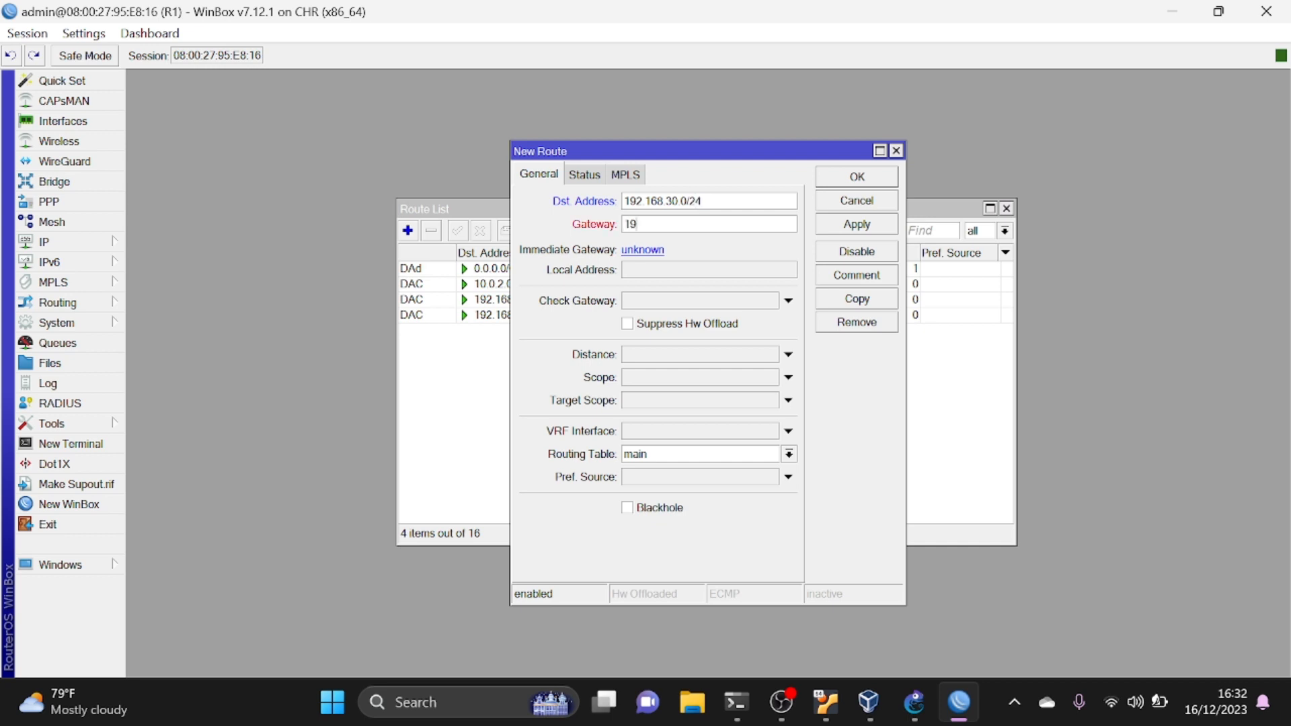
type("2.168.100.2")
left_click(842, 224)
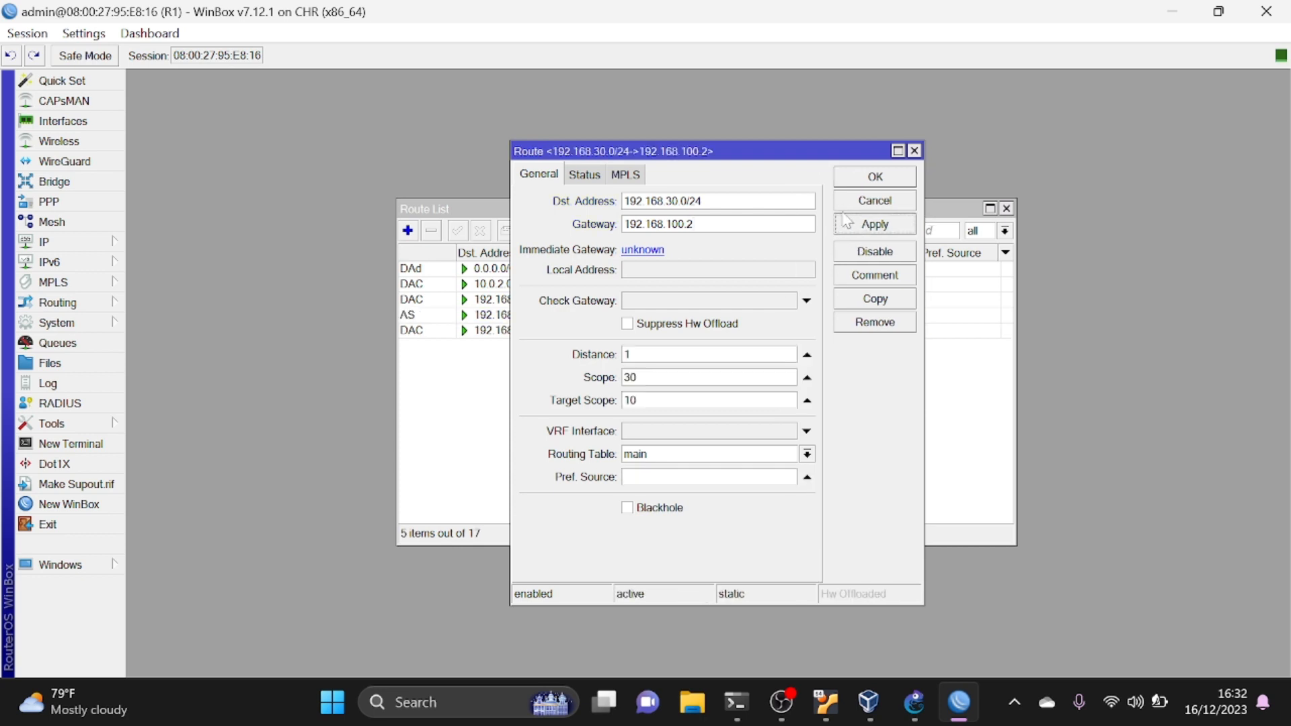
left_click(851, 178)
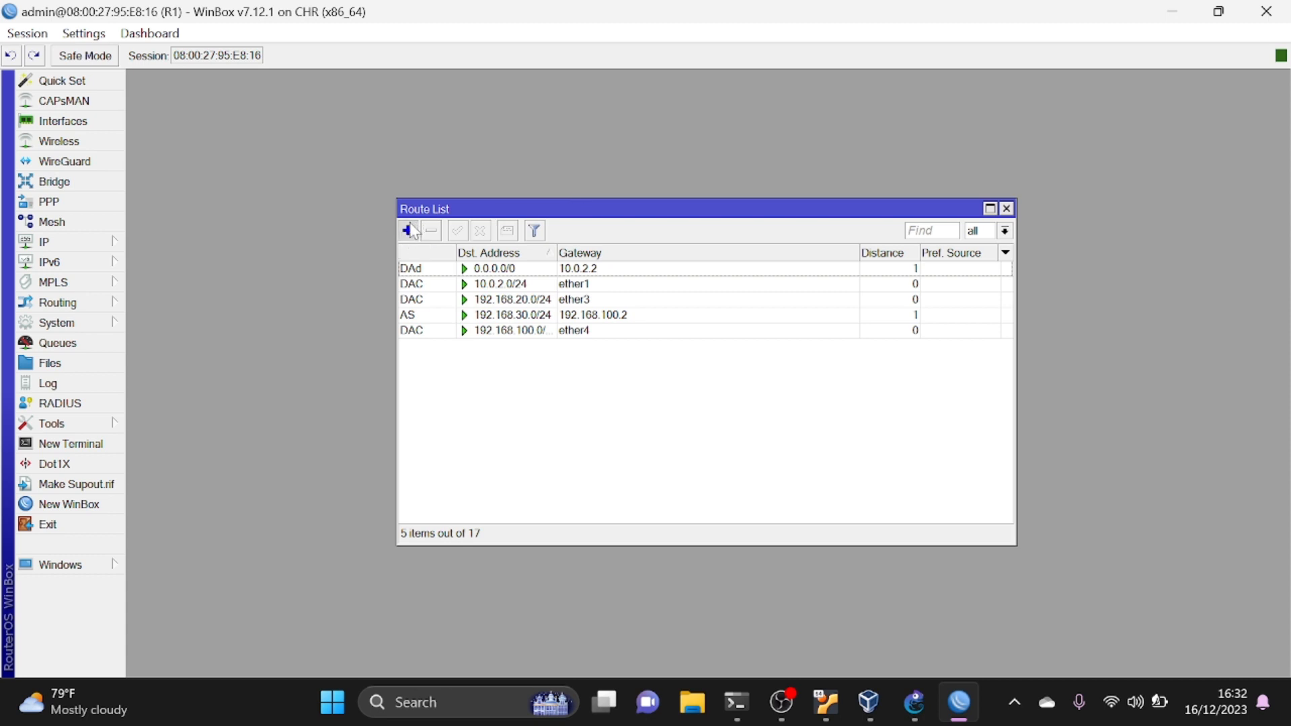
- Add a static route on R1 to destination 192.168.40.0/24 through gateway 192.168.100.2
left_click(408, 230)
type("1")
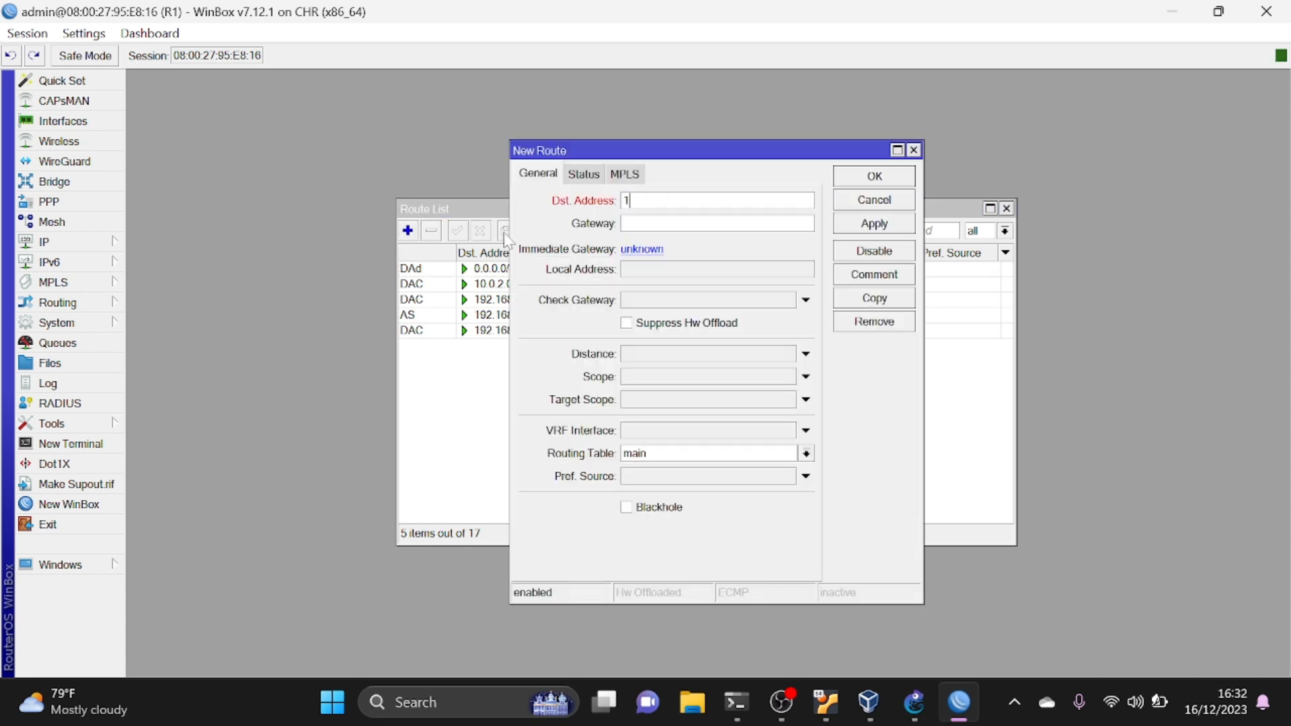
type("92.168.40.0/24")
key("Tab")
type("1")
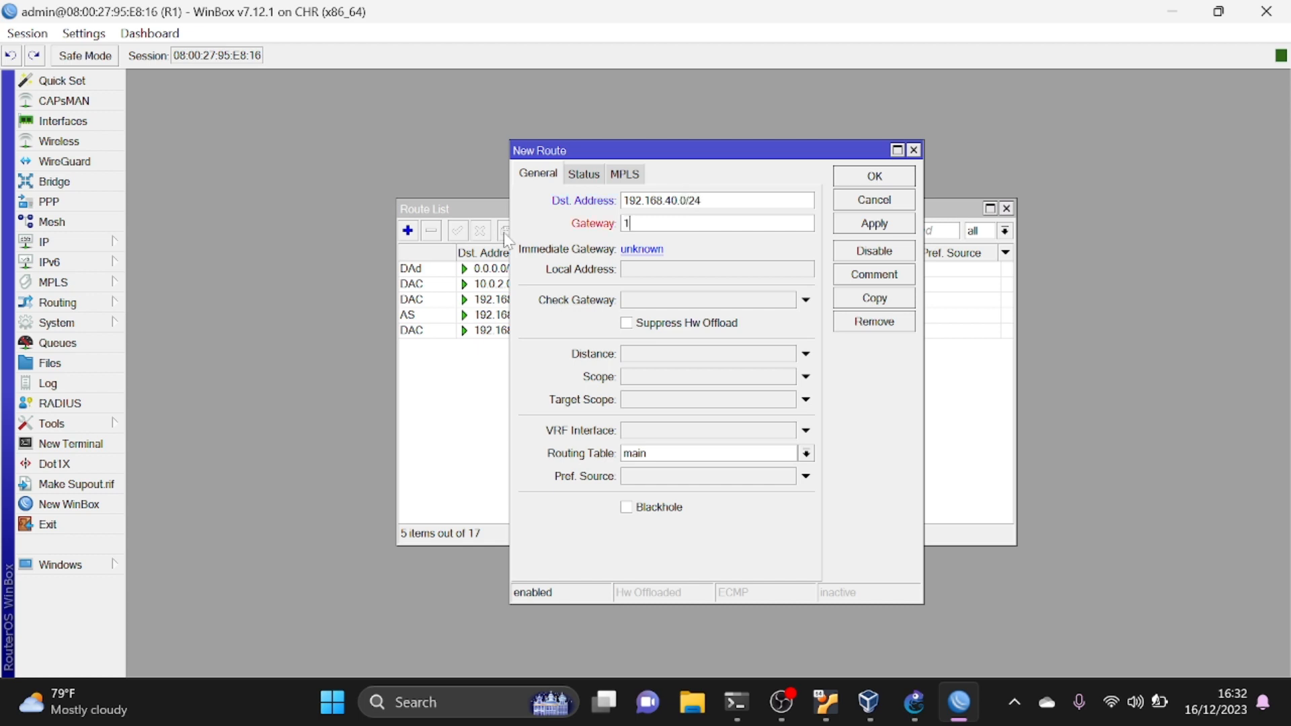
type("92")
type("68.100.2")
left_click(896, 220)
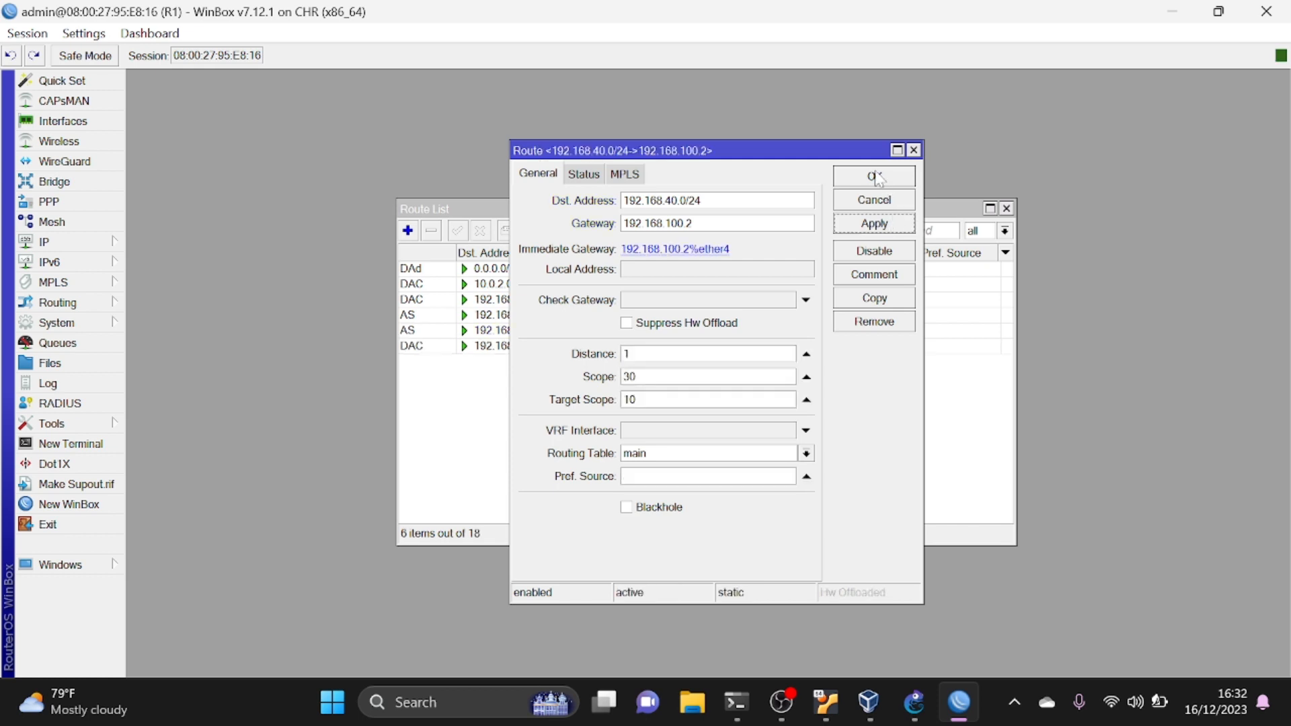
left_click(874, 176)
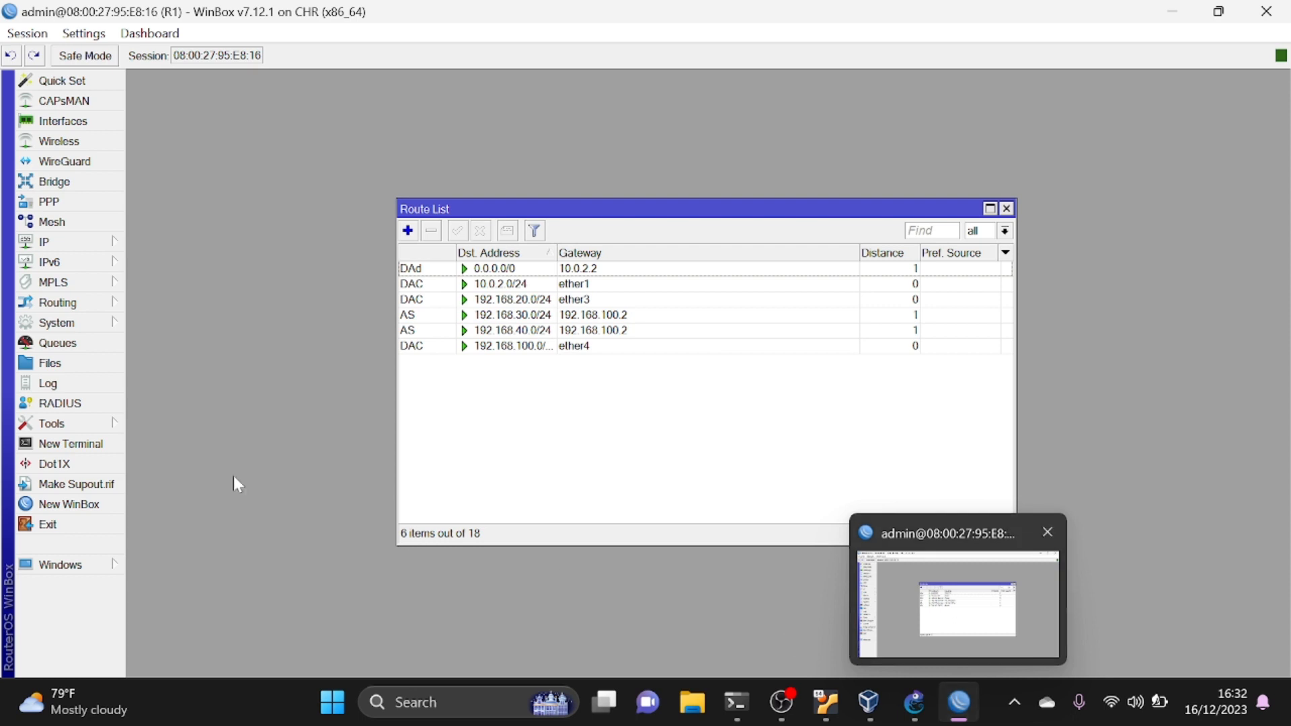
- Start a new maximized WinBox session connected to neighbor R2 and open R2's IP route list
left_click(61, 505)
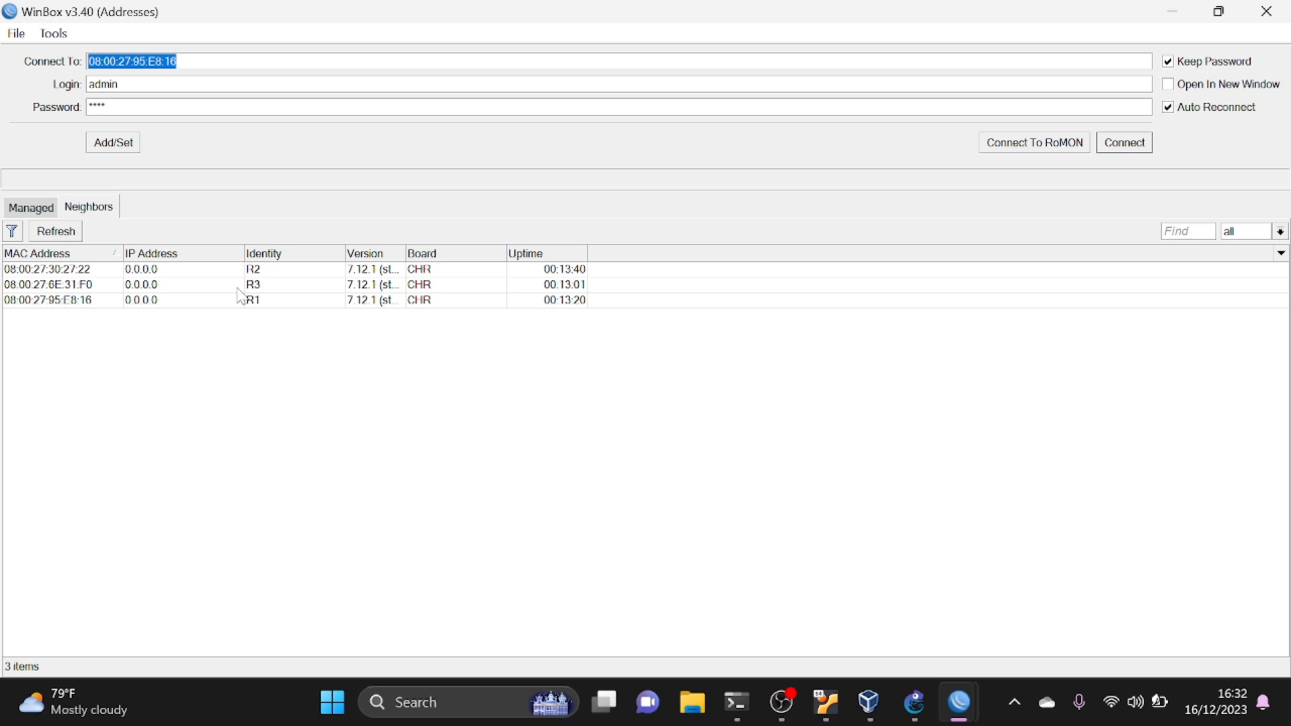
left_click(161, 270)
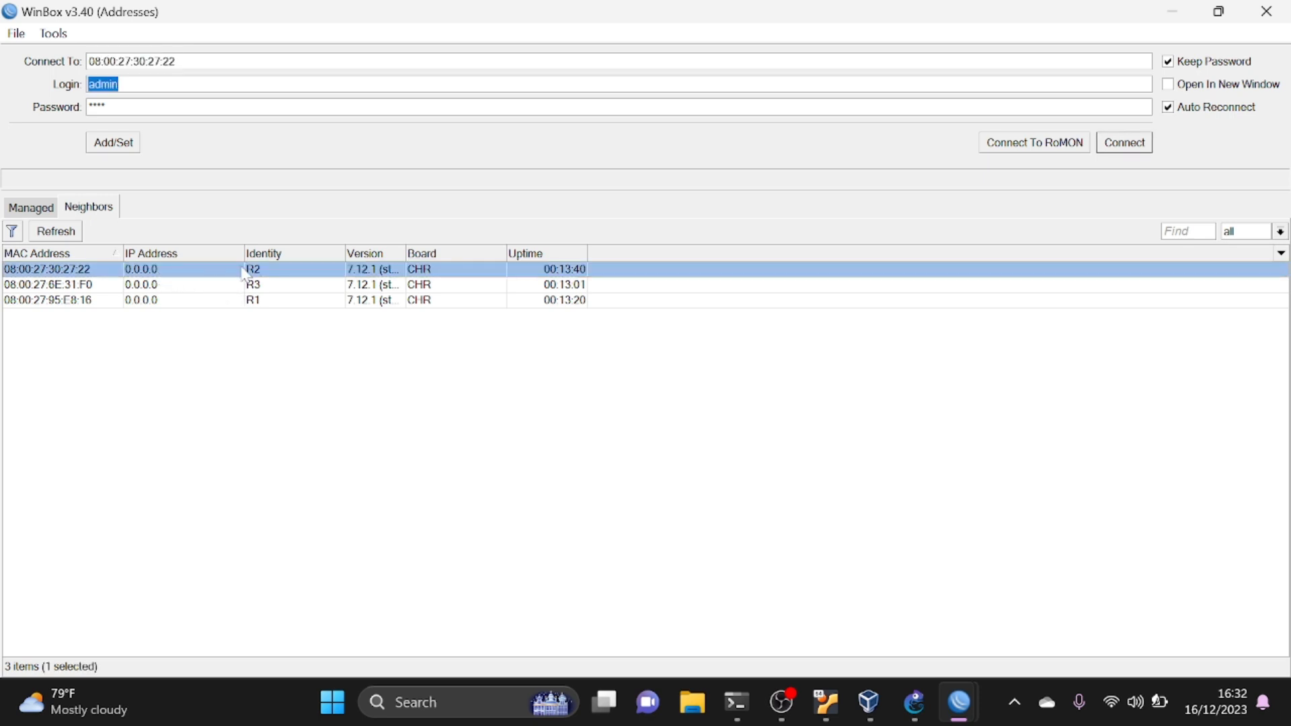
left_click(1130, 141)
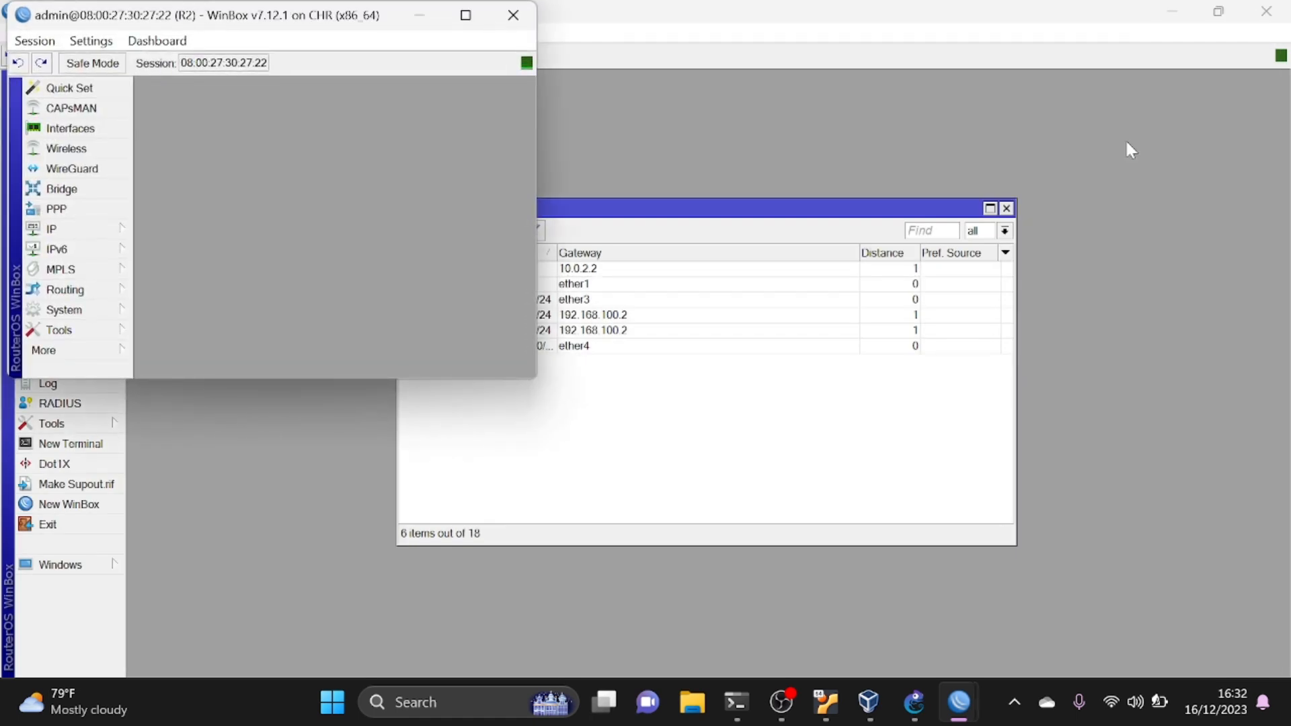
left_click(471, 14)
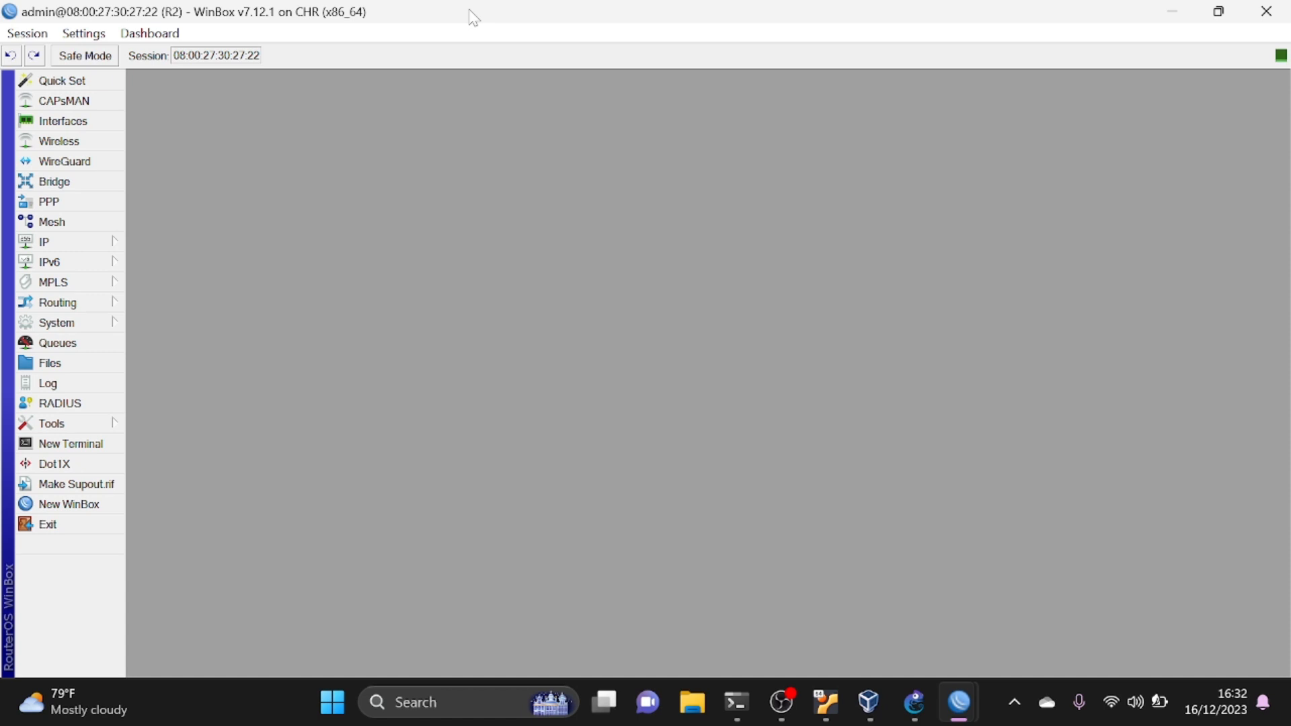
left_click(106, 240)
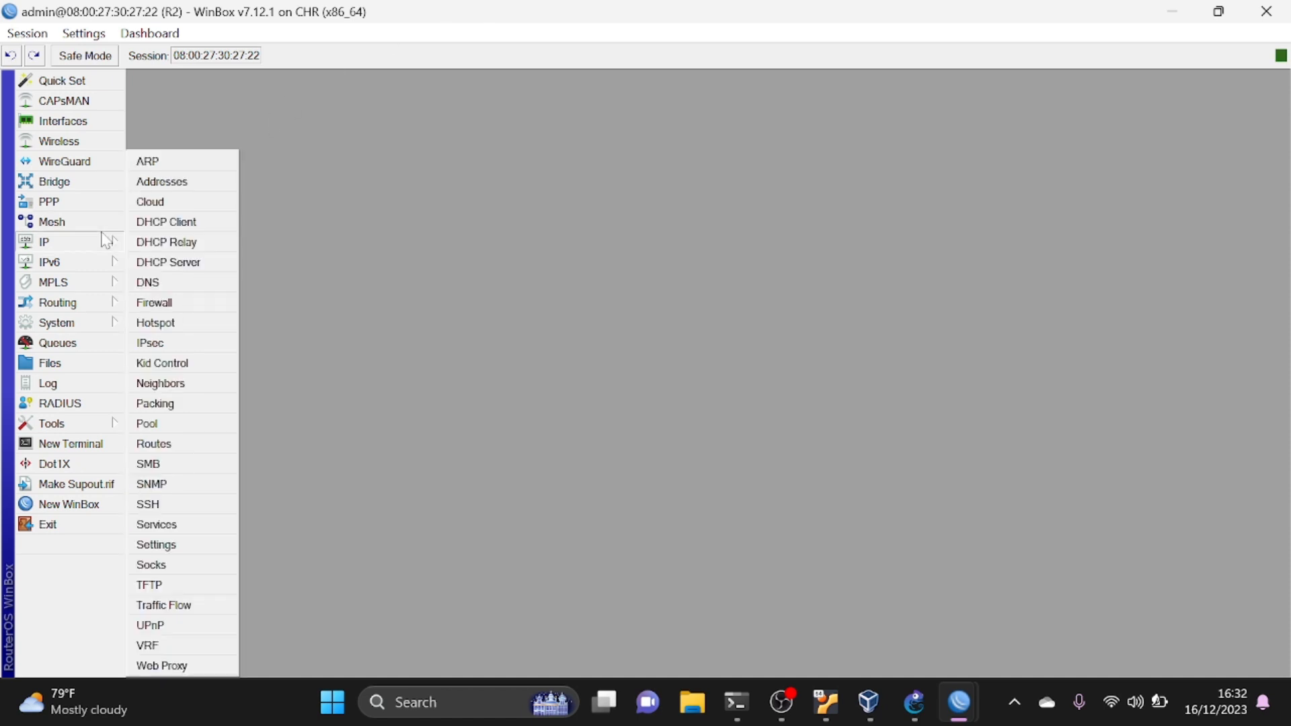
left_click(189, 188)
left_click(163, 450)
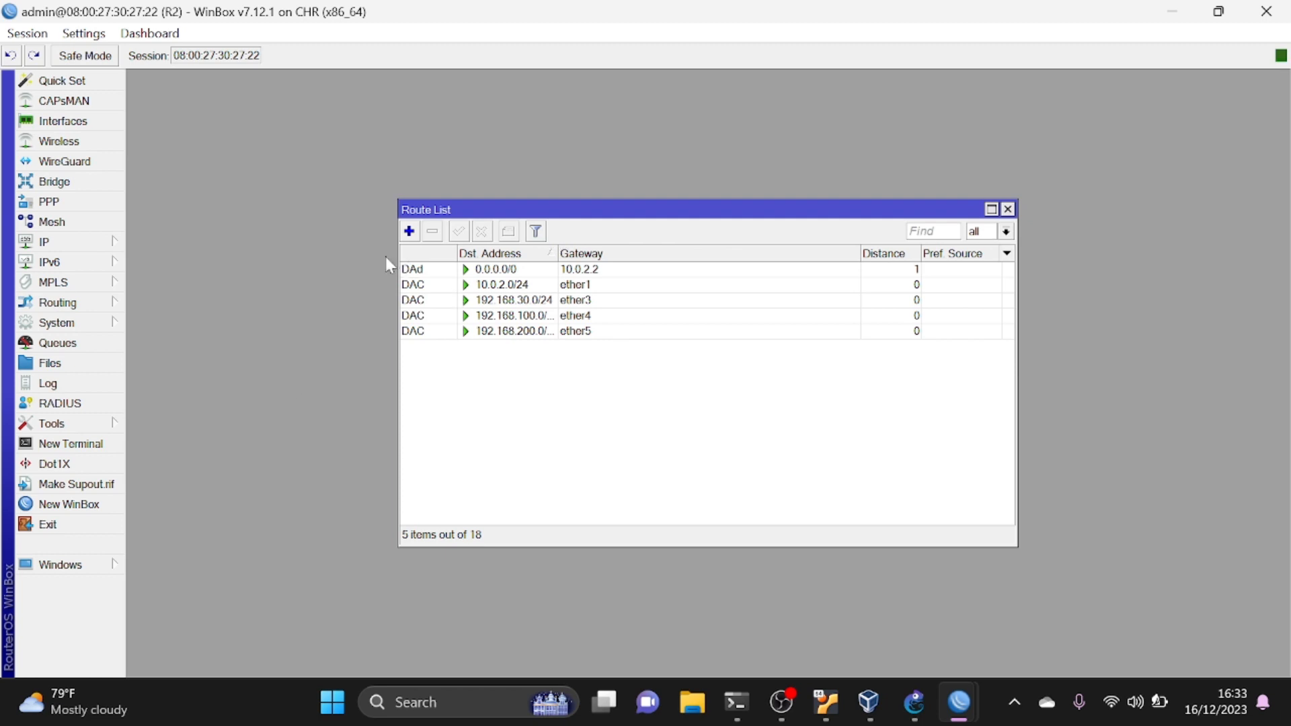
- Add a static route on R2 to destination 192.168.20.0/24 through gateway 192.168.100.1
left_click(409, 232)
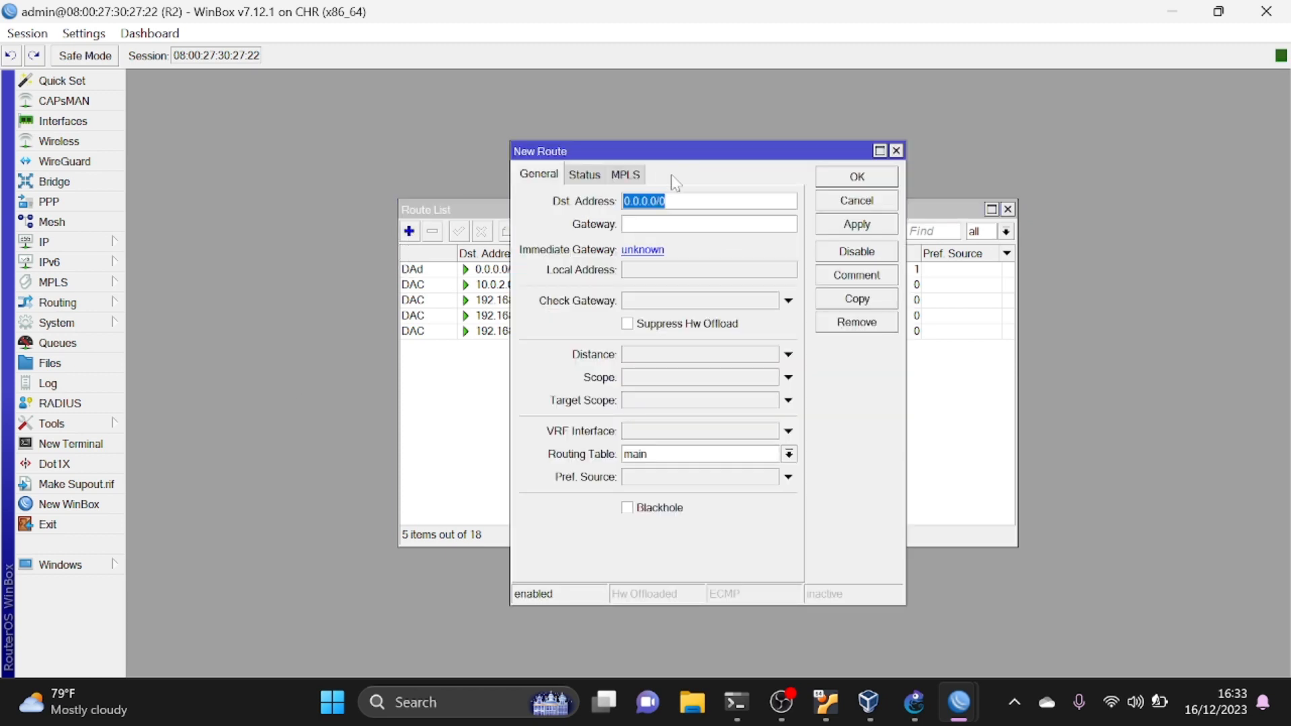
type("192")
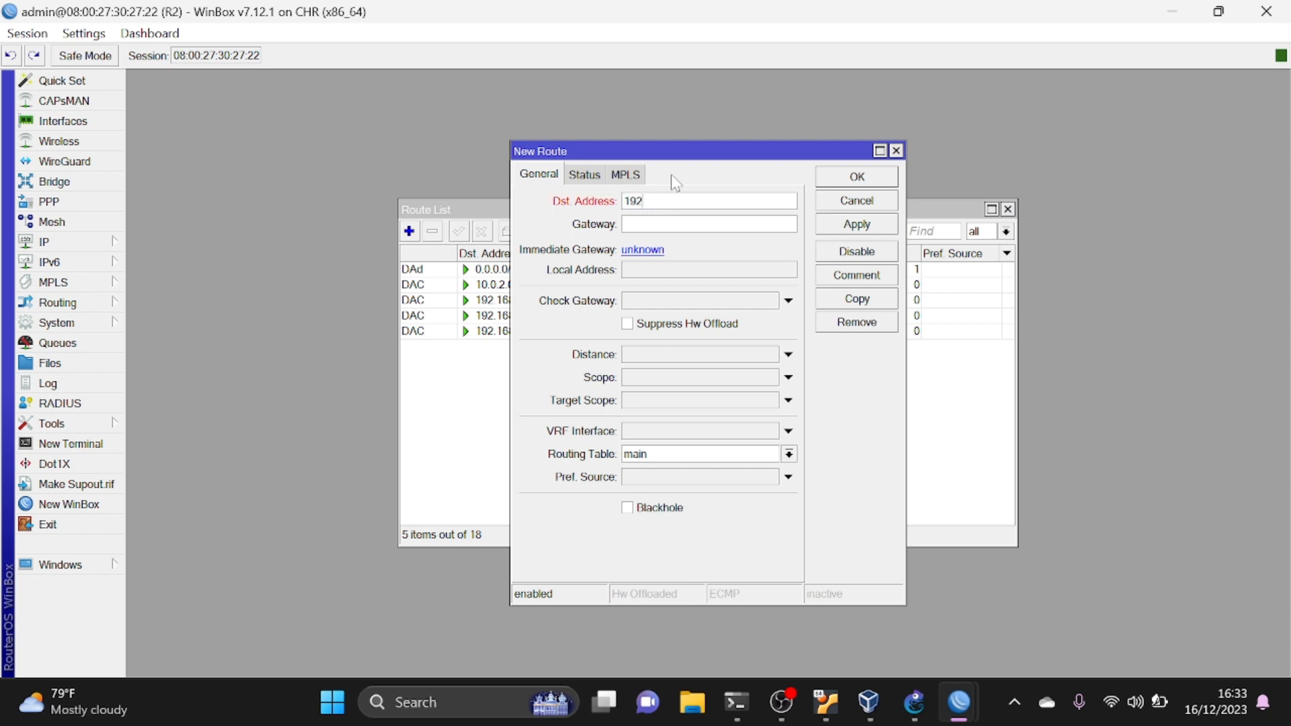
type(".168")
type(".20")
type(".")
type("192.1")
type("68.1")
type("00")
type(".1")
left_click(857, 225)
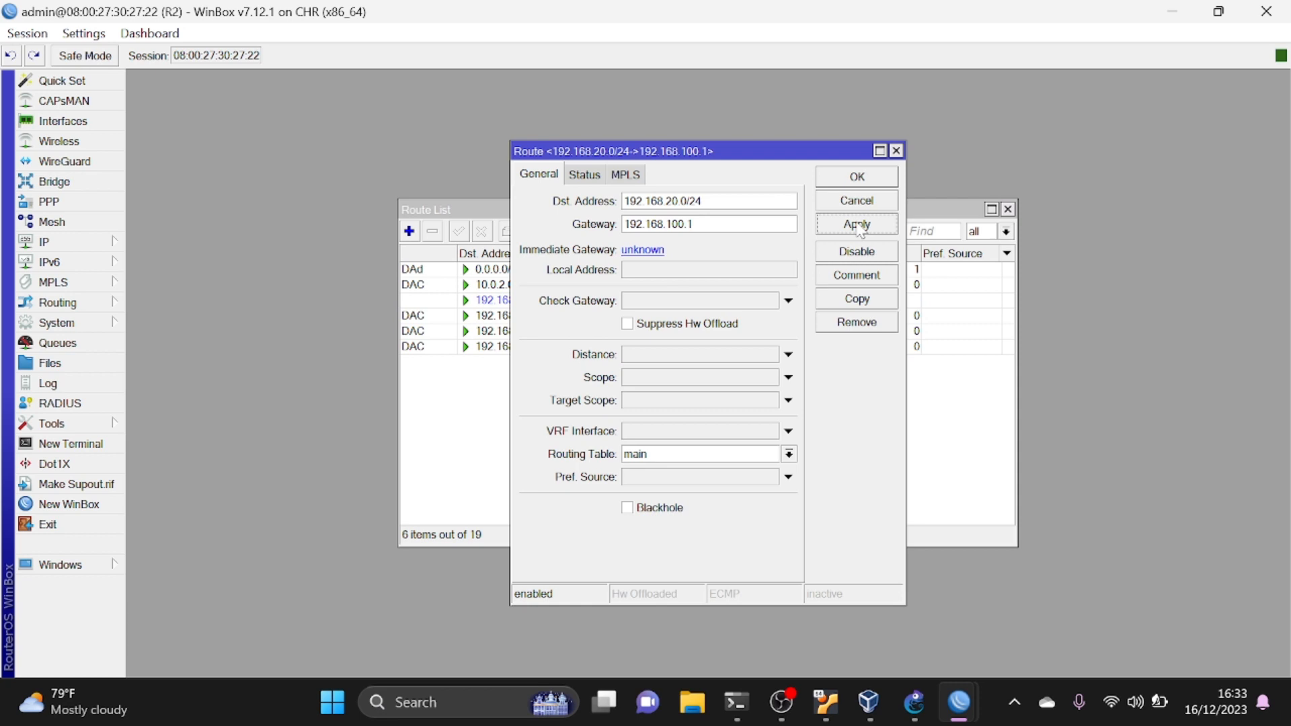
left_click(852, 181)
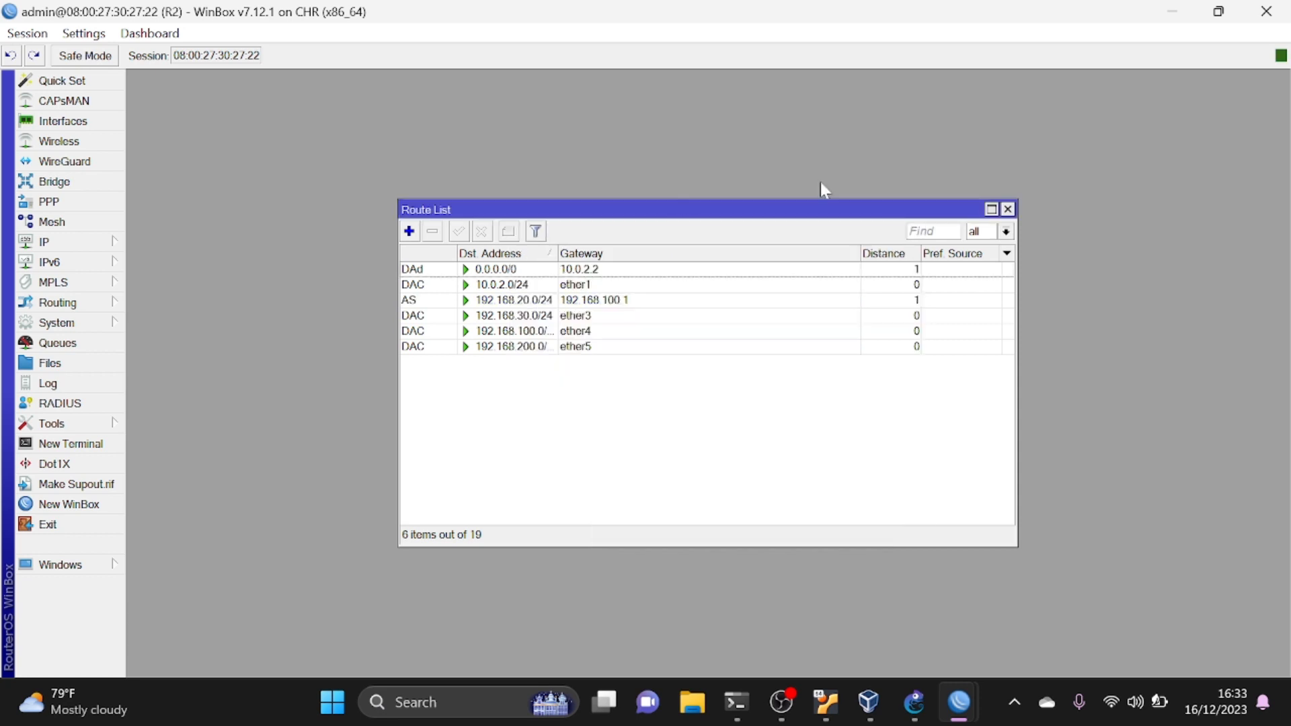
- Add a static route on R2 to destination 192.168.40.0/24 through gateway 192.168.200.2
left_click(410, 232)
type("19")
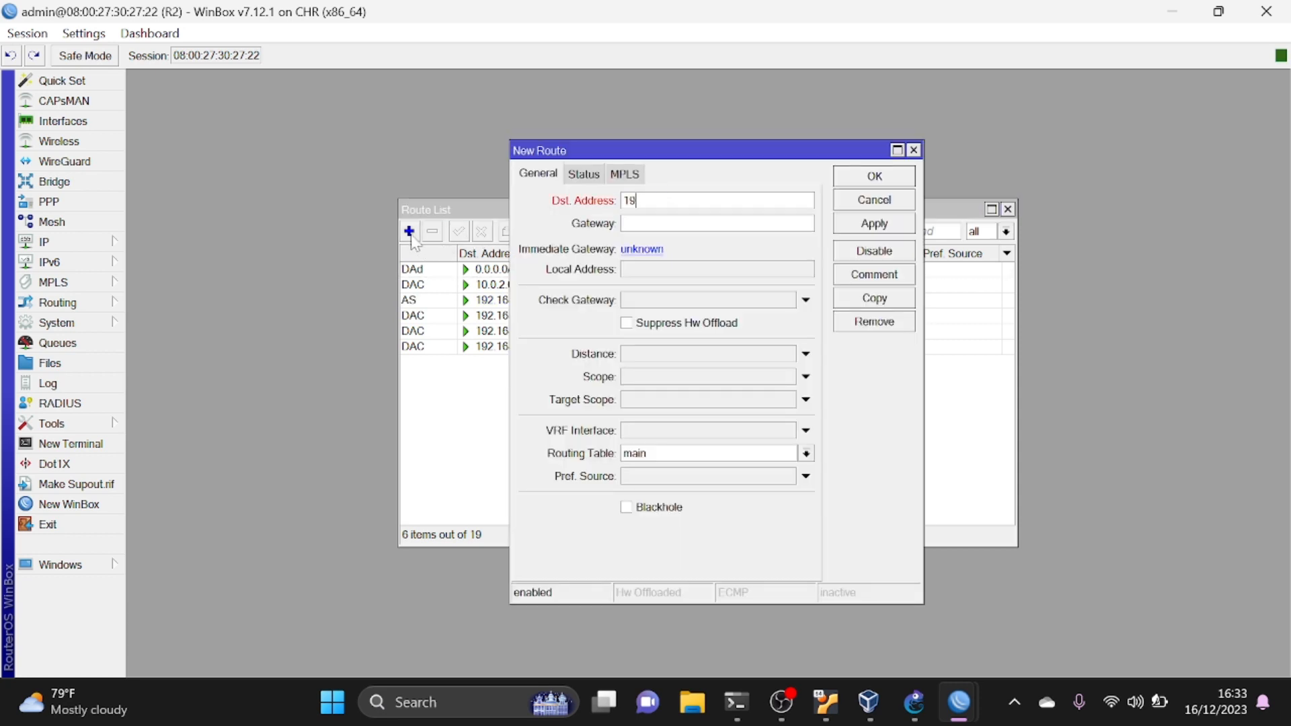
type("2.168.40.0/24")
key("Tab")
type("192.16")
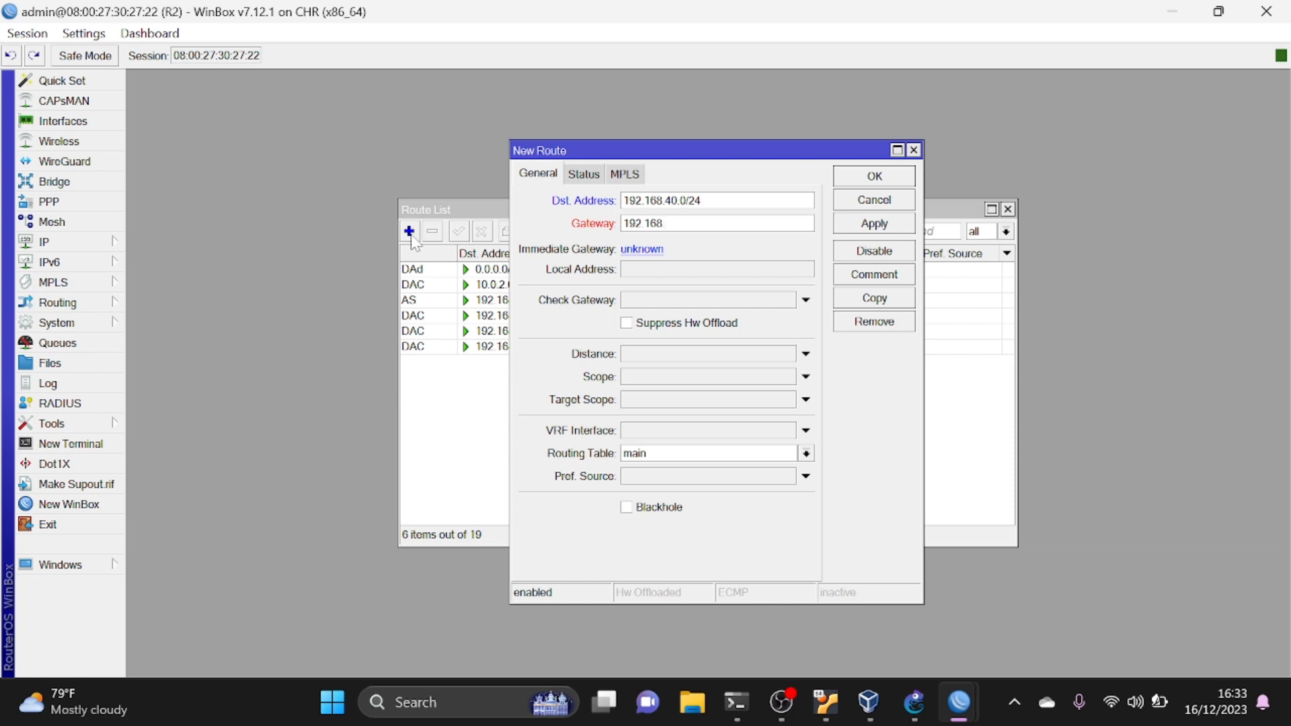
type("8.200.2")
left_click(872, 225)
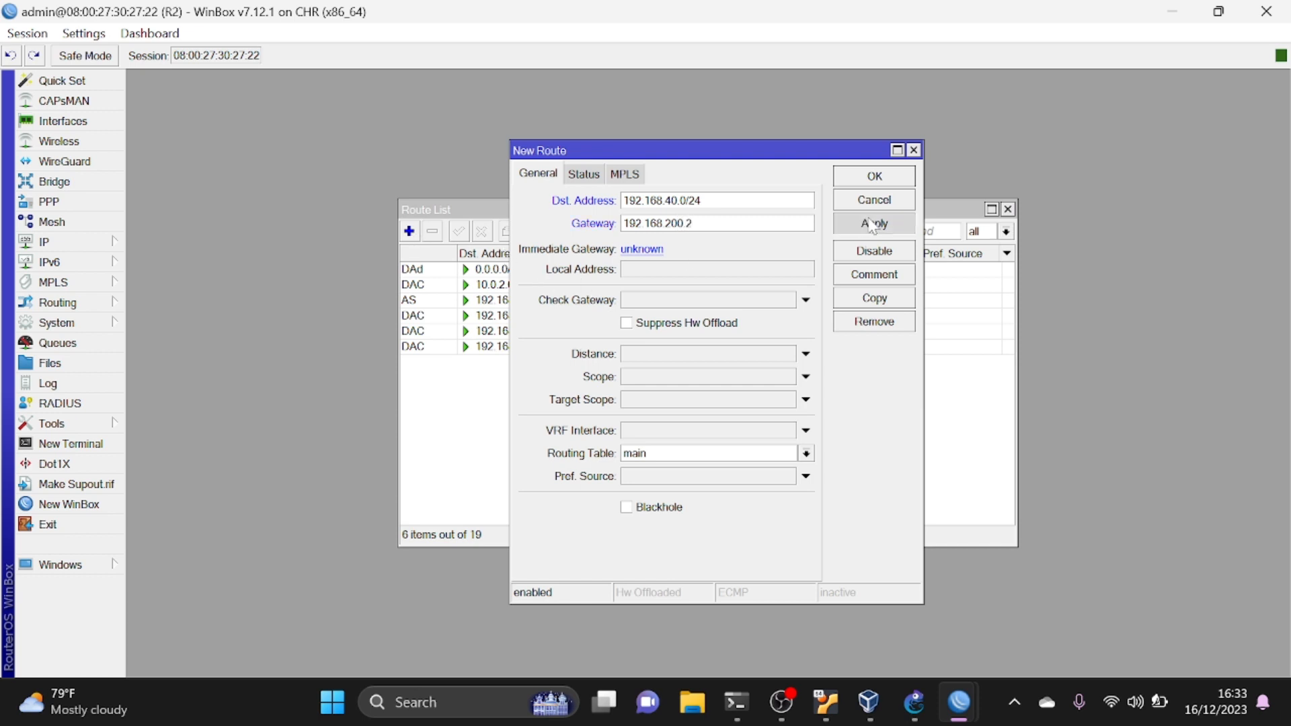
left_click(891, 177)
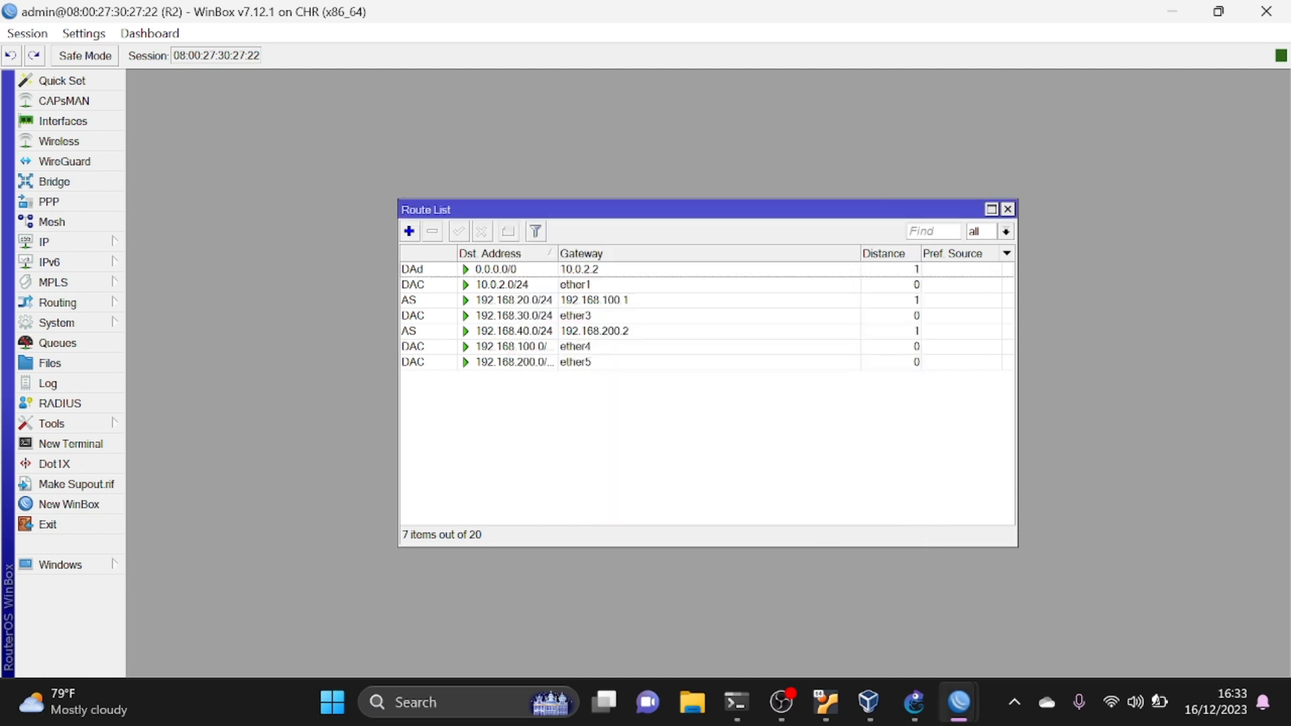
- Start a new maximized WinBox session connected to neighbor R3 and open R3's IP route list
mouse_move(955, 703)
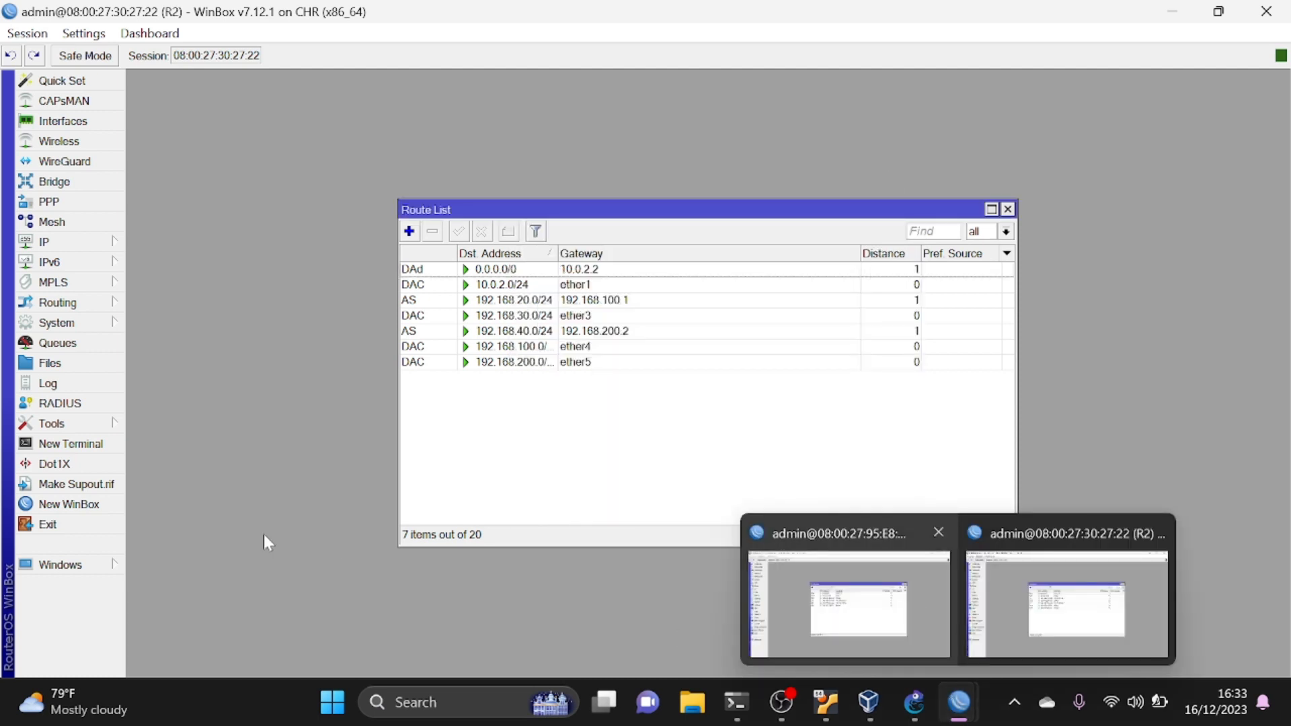
left_click(86, 503)
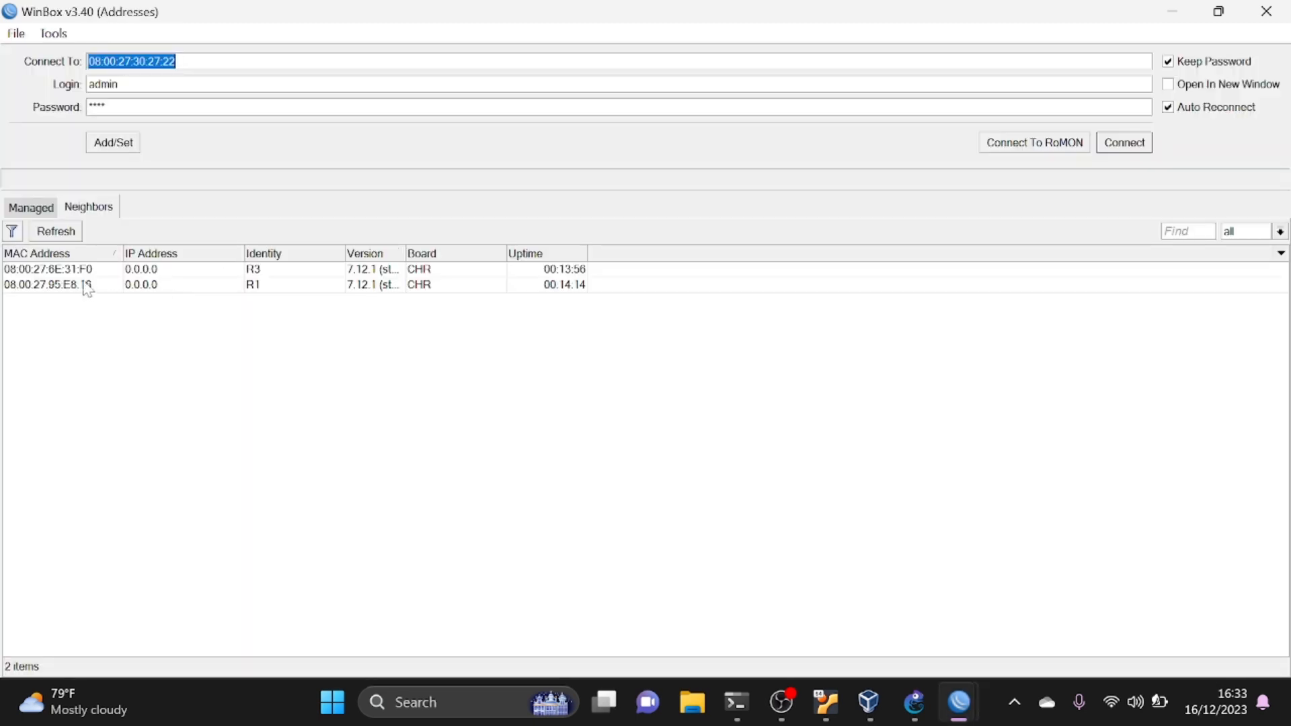
left_click(71, 271)
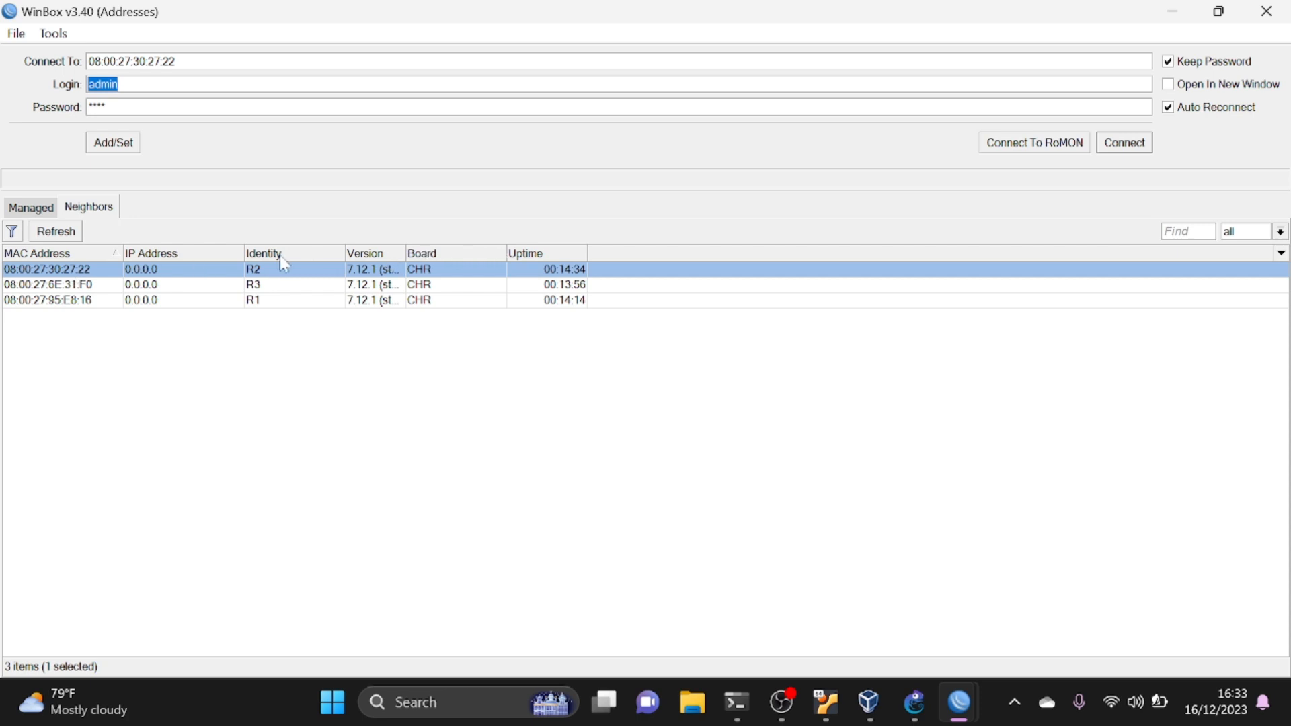
left_click(251, 285)
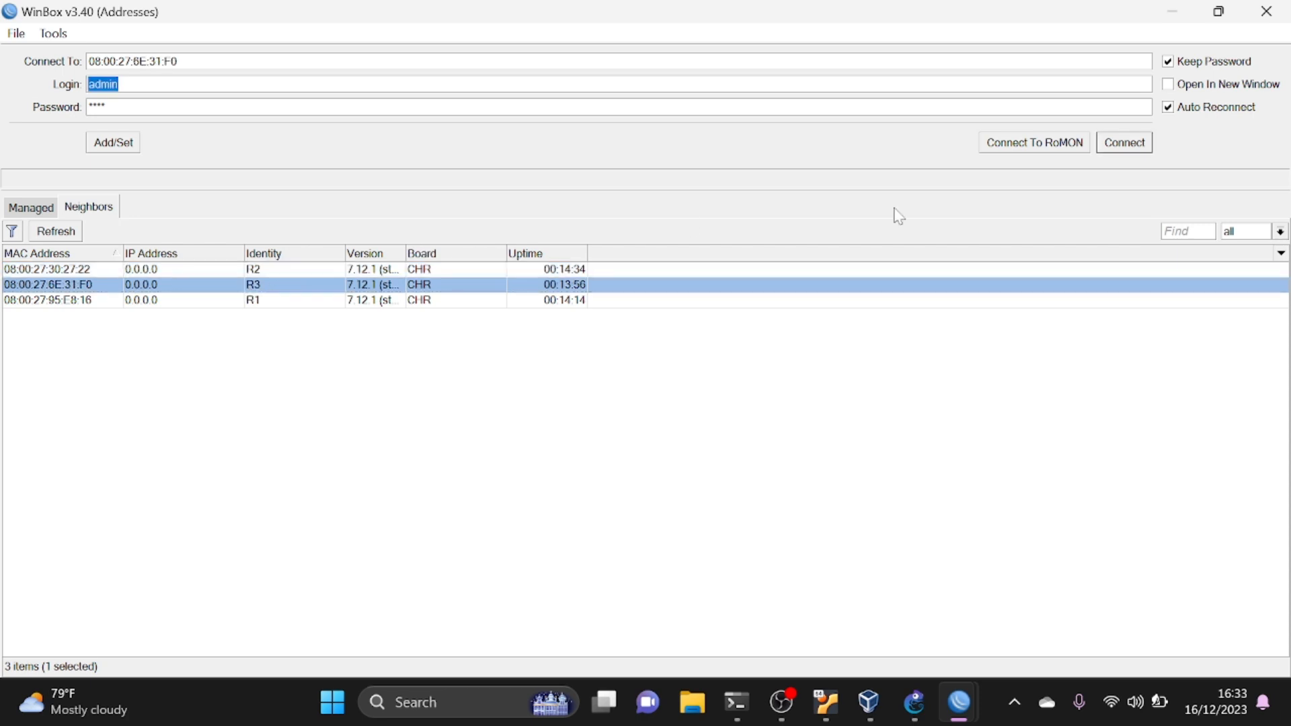
left_click(1123, 142)
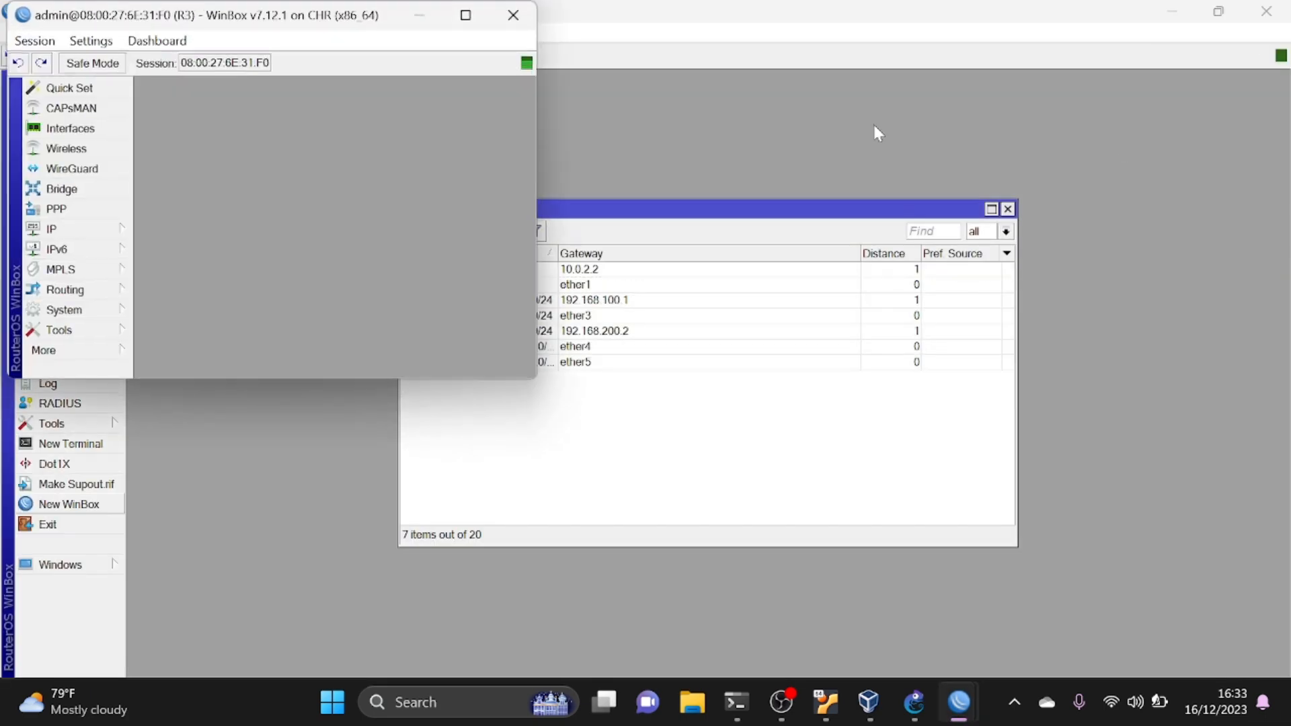
left_click(452, 22)
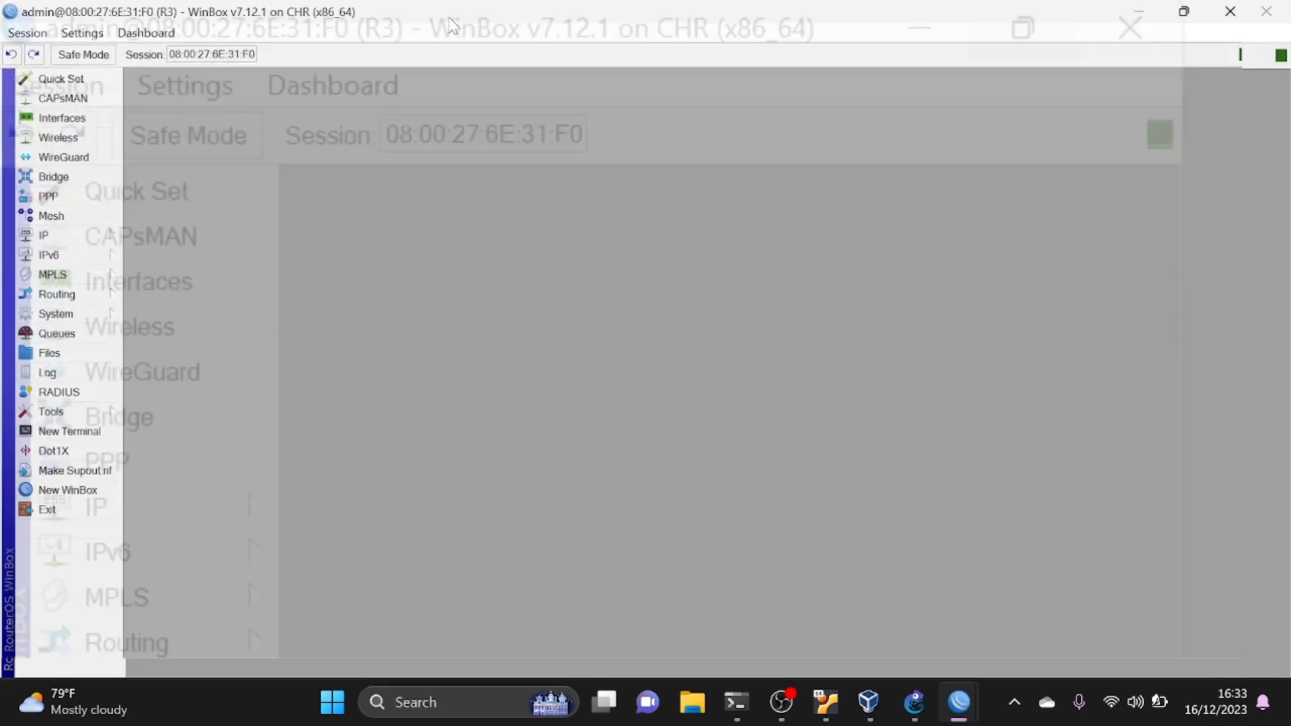
left_click(42, 243)
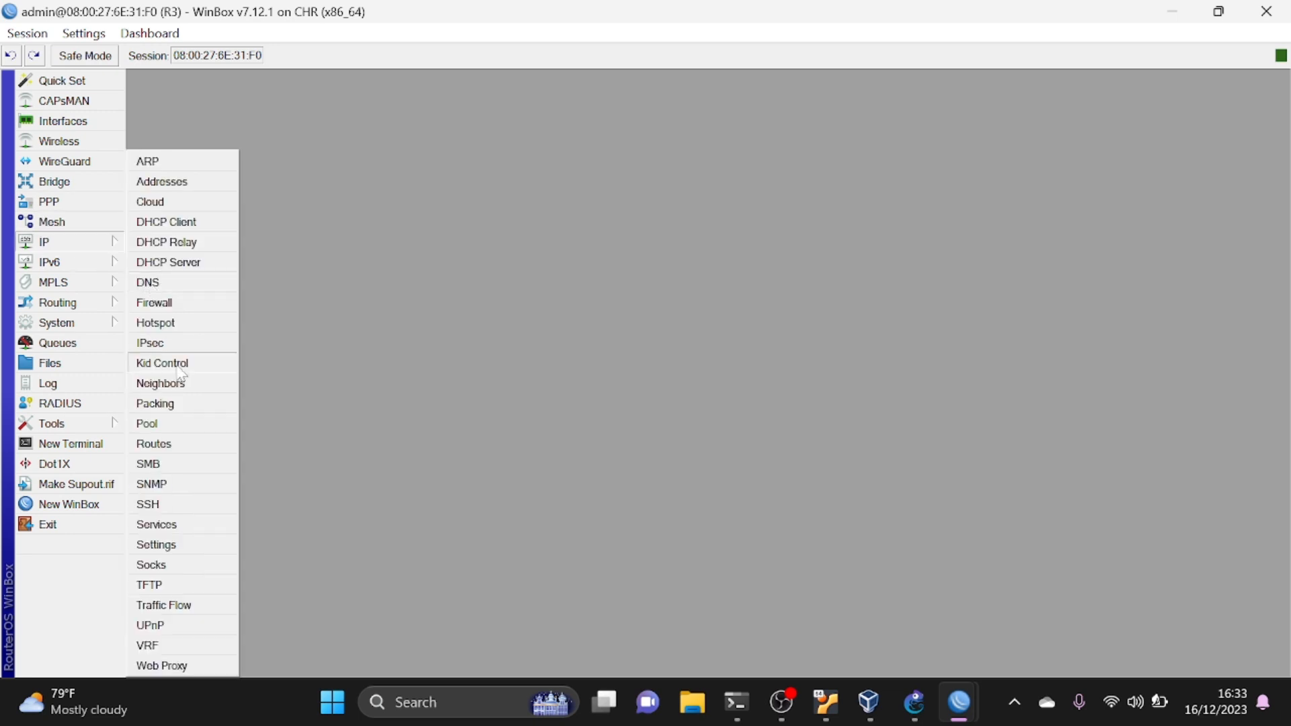
left_click(160, 445)
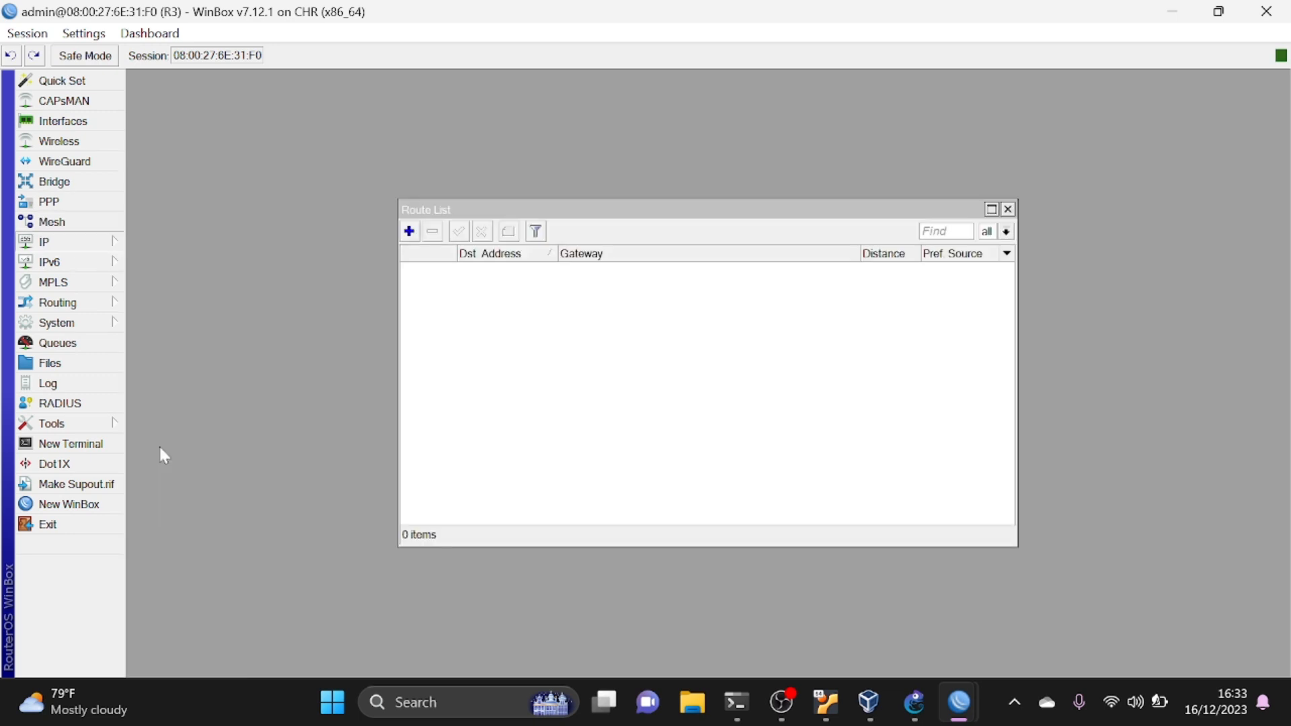
- Add a static route on R3 to destination 192.168.20.0/24 through gateway 192.168.200.1
left_click(409, 232)
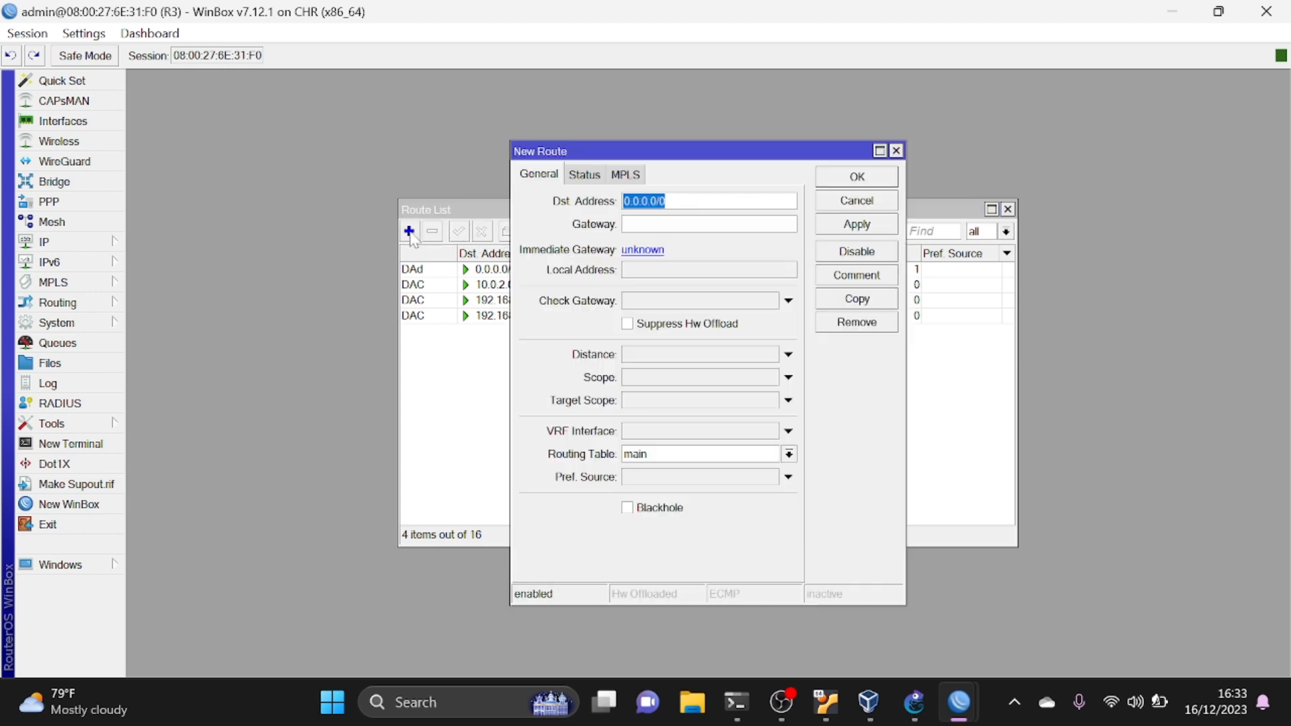
type("192")
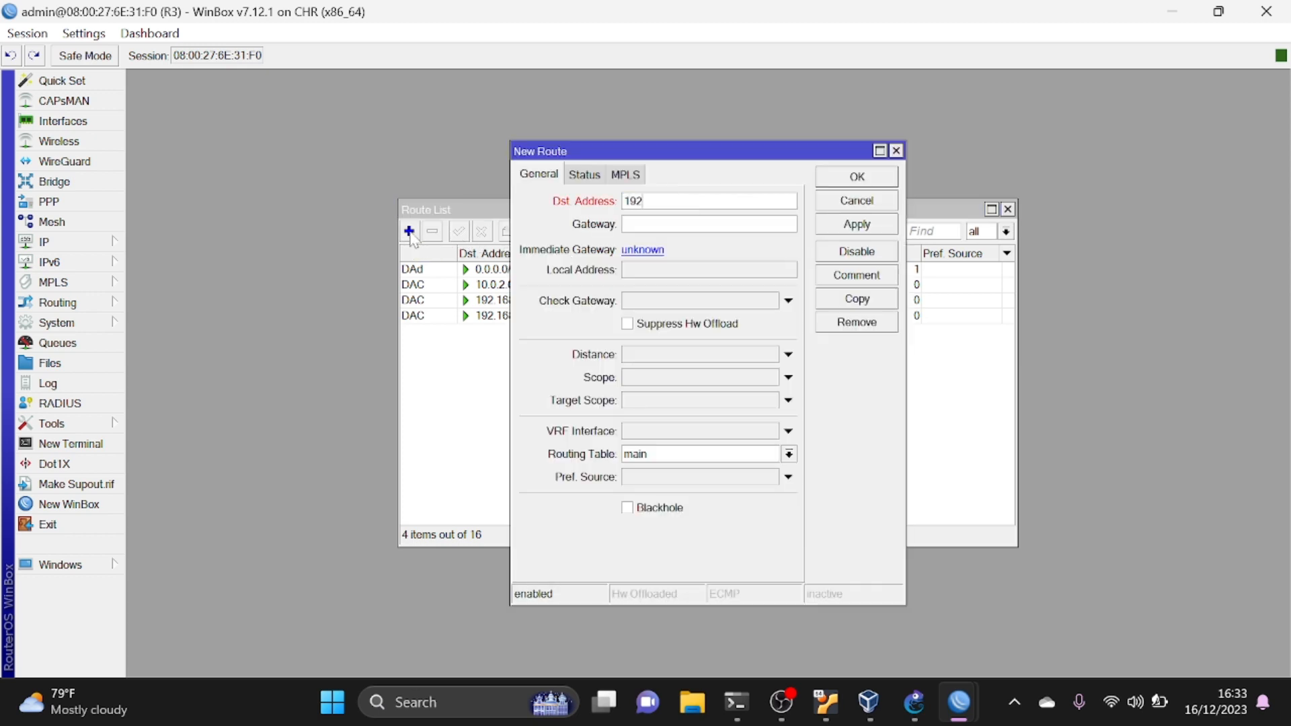
type(".168.20.0/24192.168.")
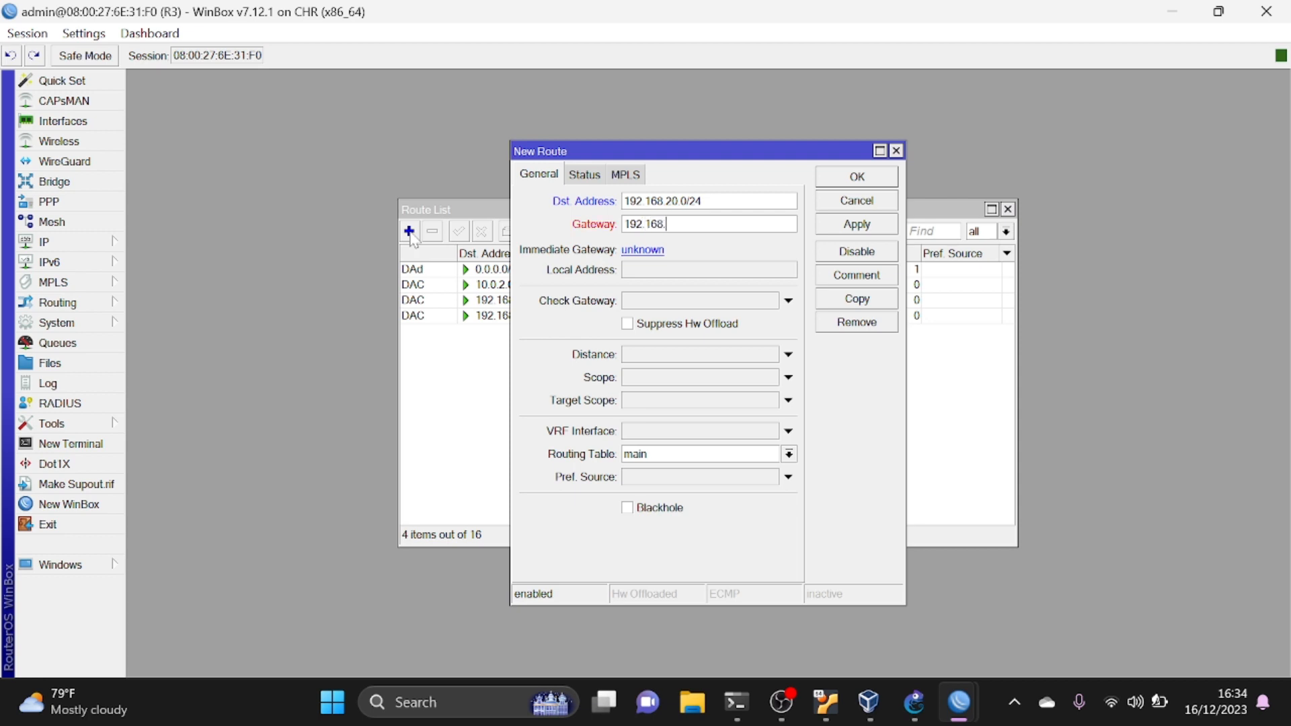
type("200.1")
left_click(855, 226)
left_click(872, 176)
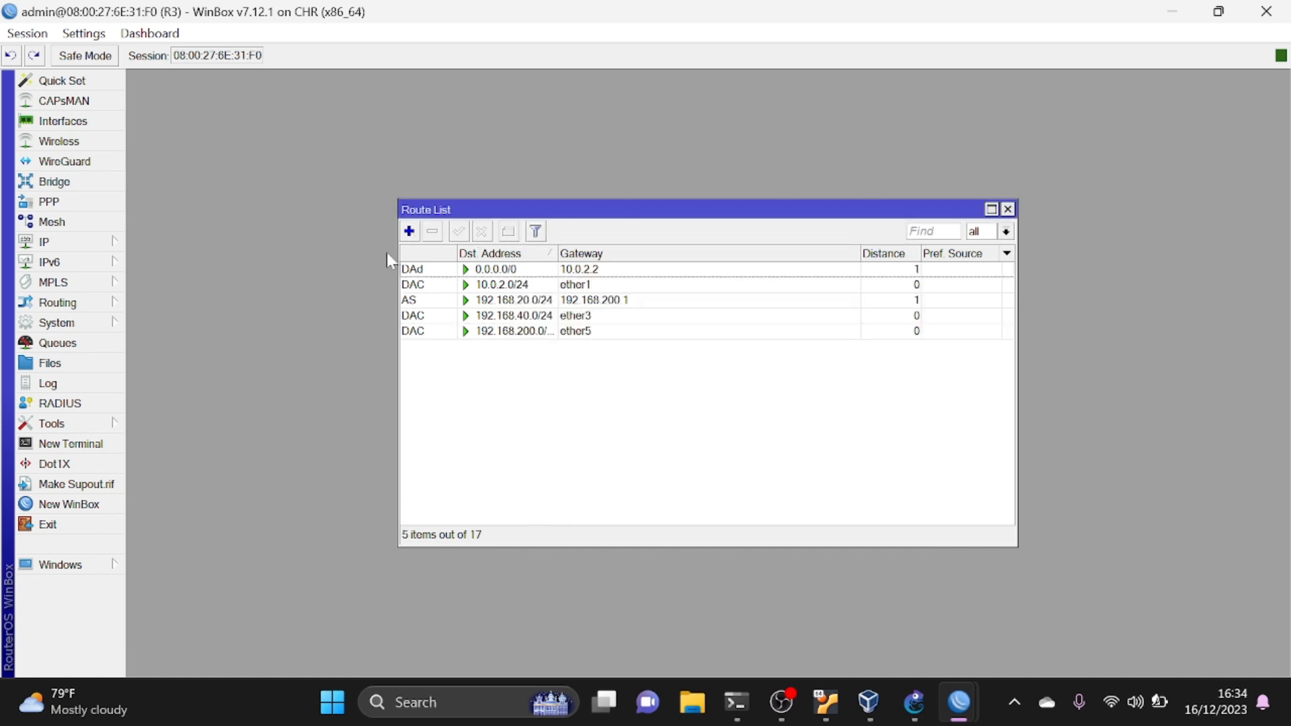
- Add a static route on R3 to destination 192.168.30.0/24 through gateway 192.168.200.1
left_click(409, 231)
type("1")
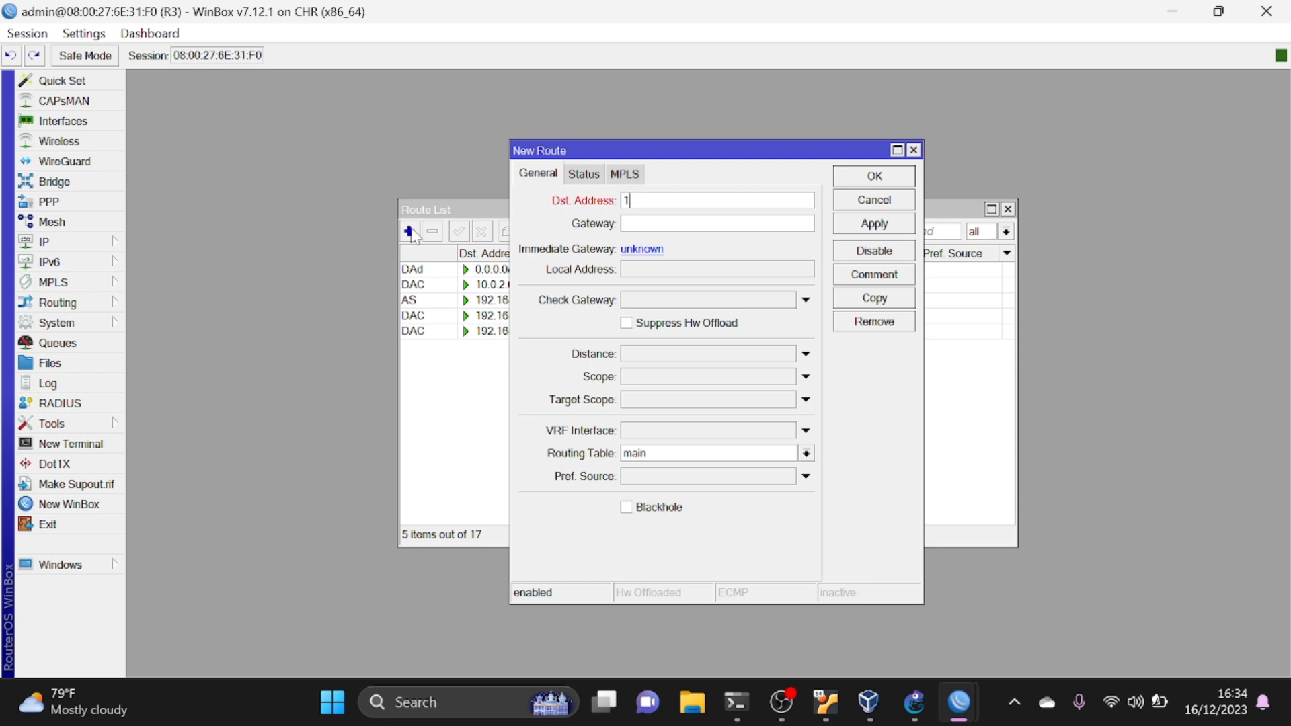
type("92.168.30.0/24")
key("Tab")
type("192")
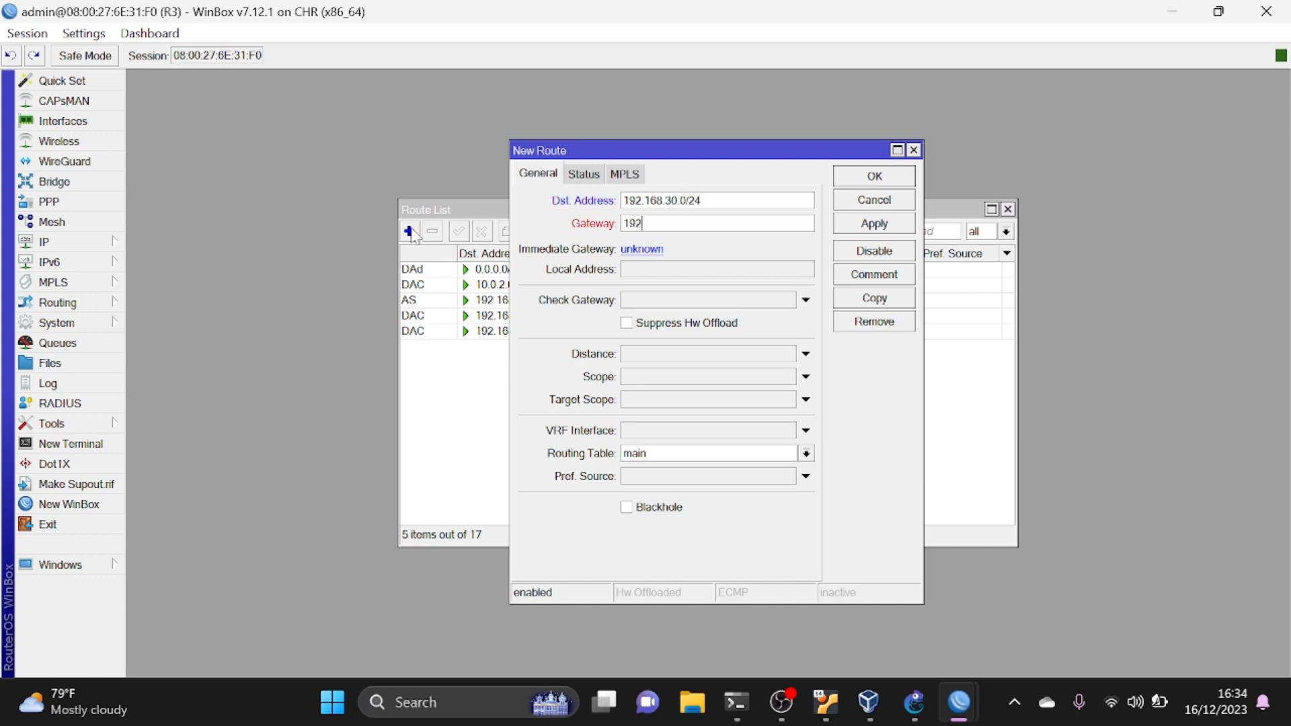
type(".168.200.1")
left_click(895, 224)
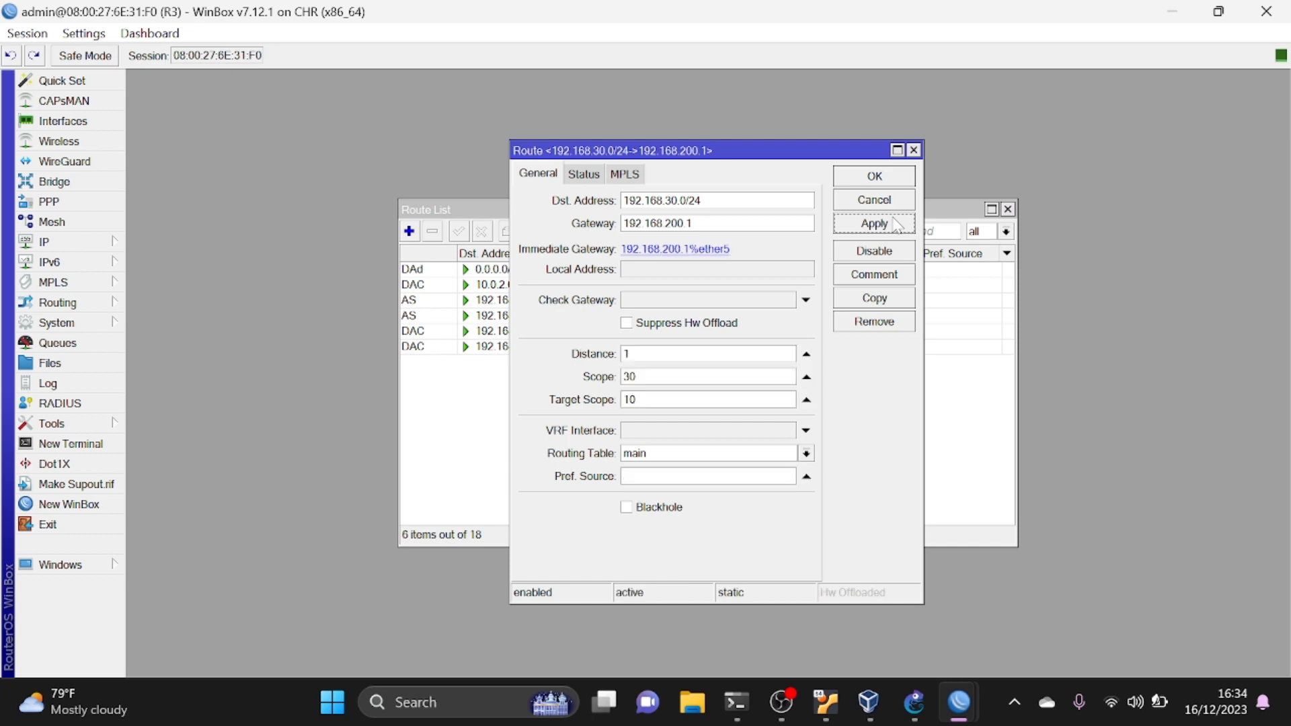
left_click(875, 176)
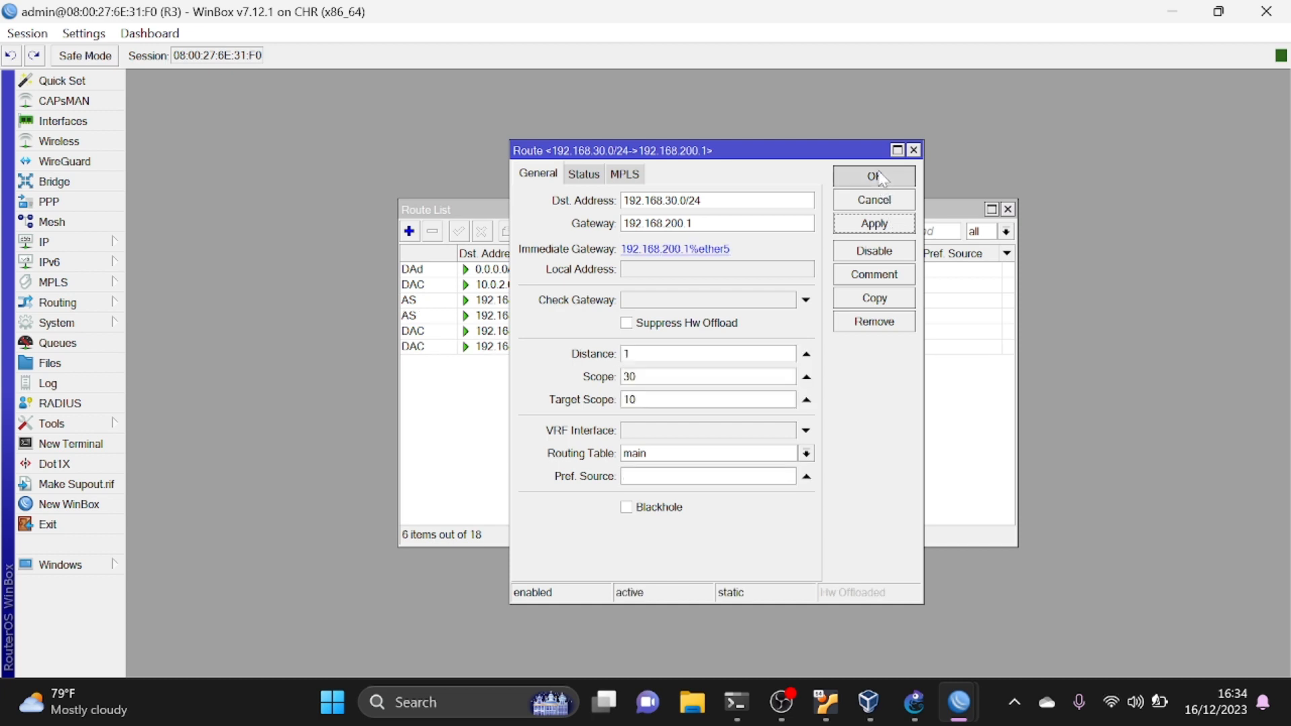
- Switch to GNS3, open PC1's console and assign it IP 192.168.20.2/24 with gateway 192.168.20.1
left_click(928, 704)
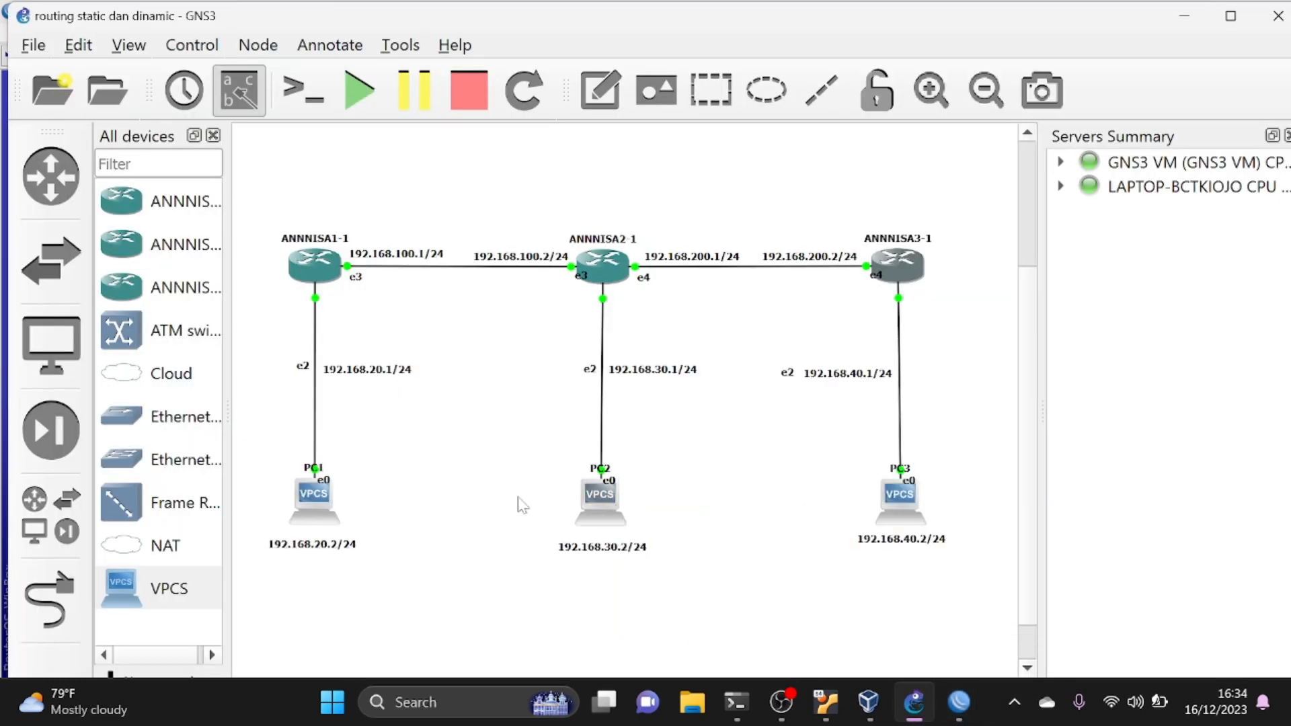
double_click(334, 493)
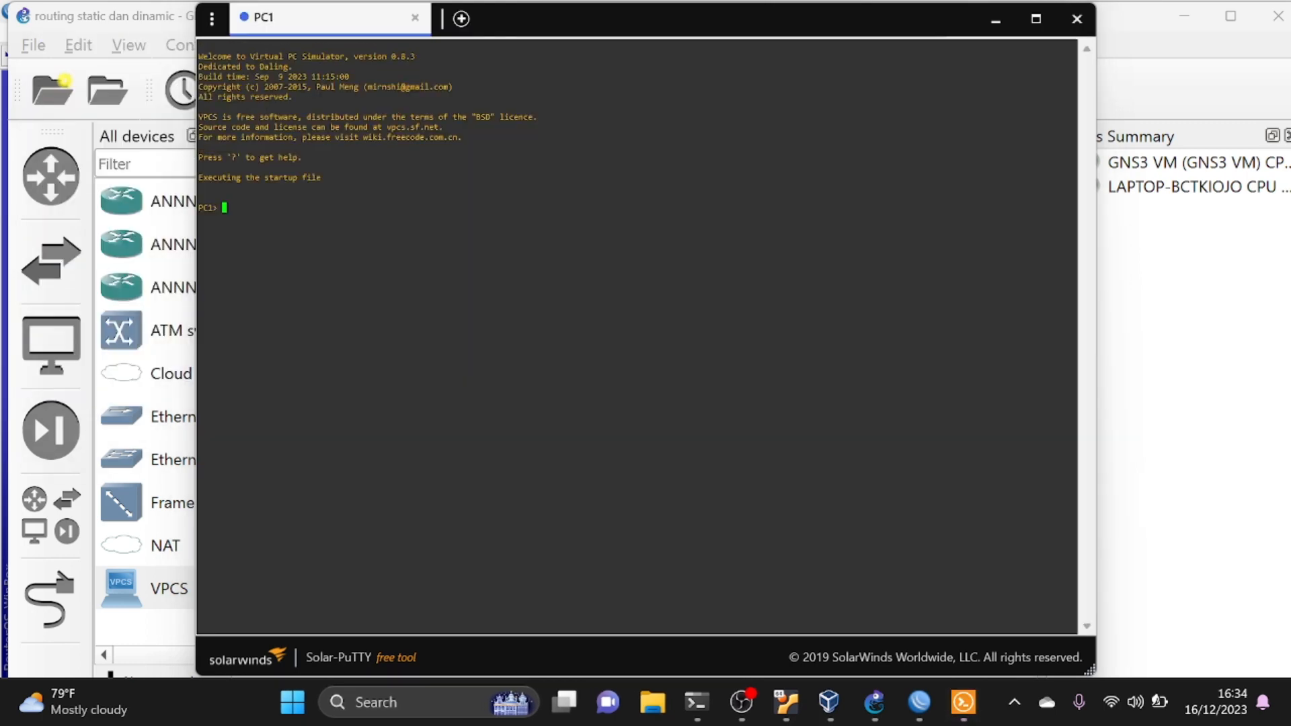
type("ip 192.168.20.2/24")
type("192.168.20.1")
key("Return")
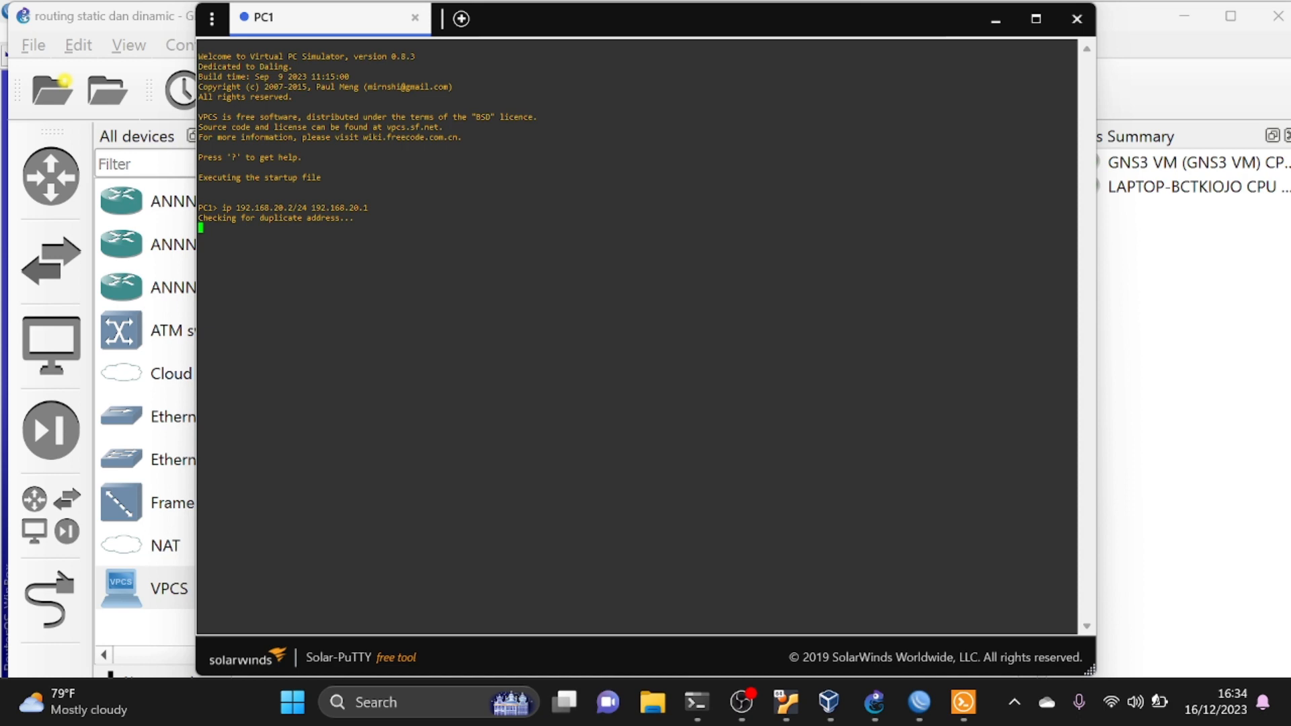
- Open PC2's console from the GNS3 topology and assign it IP 192.168.30.2/24 with gateway 192.168.30.1
left_click(1122, 250)
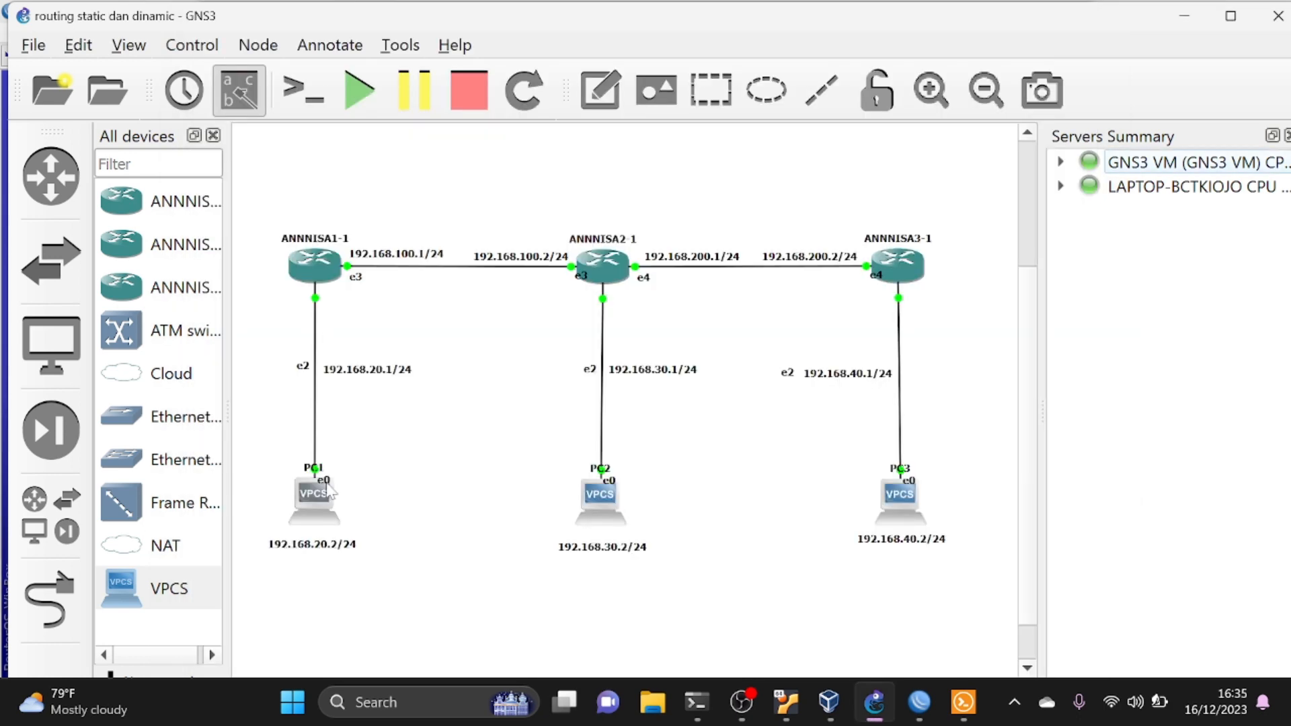
left_click(594, 500)
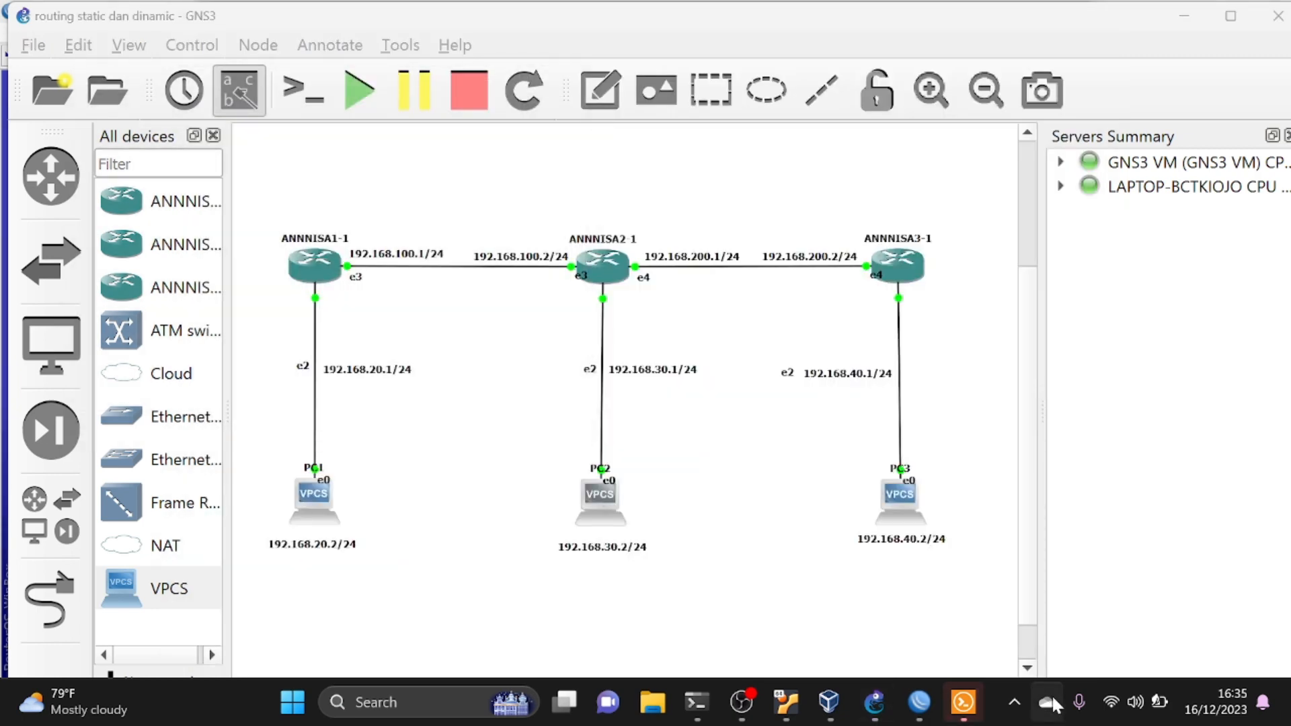
left_click(964, 702)
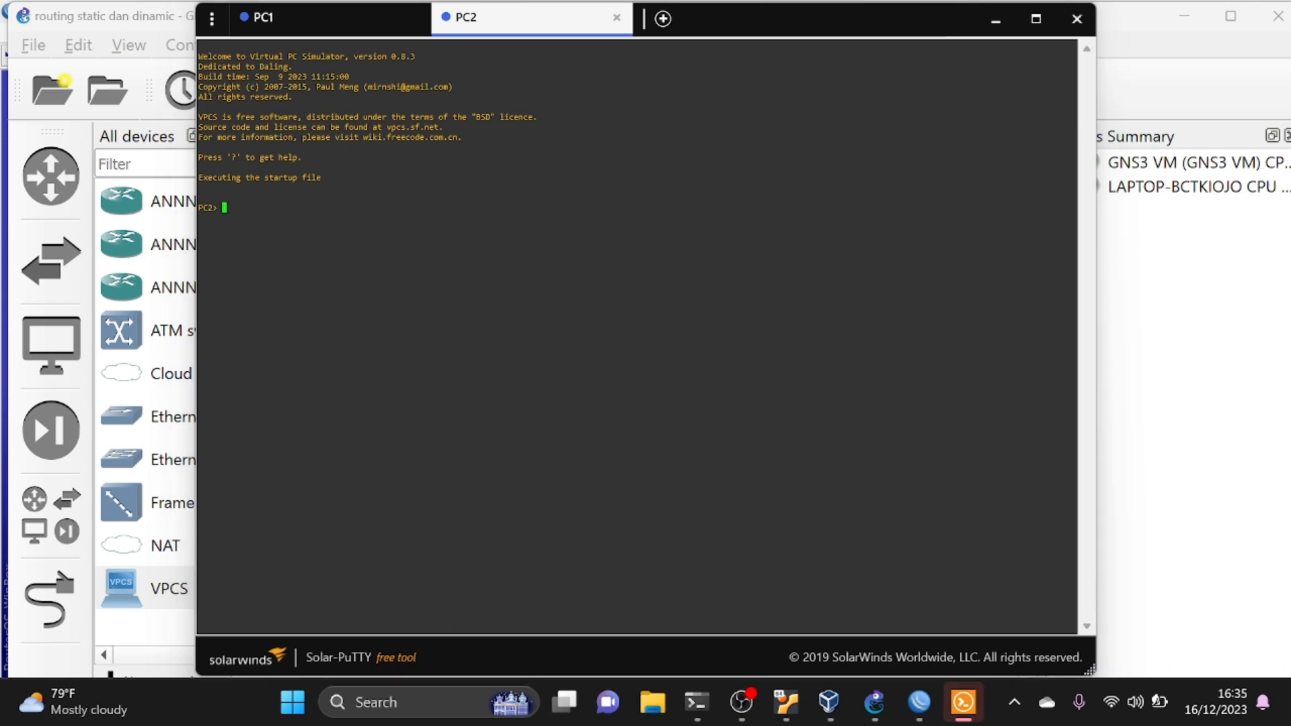
type("ip `91")
key("BackSpace")
key("BackSpace")
key("BackSpace")
type("192.168.30.2/24 192.168.30.1")
key("Return")
- Open PC3's console from the GNS3 topology and assign it IP 192.168.40.2/24 with gateway 192.168.40.1
left_click(1148, 304)
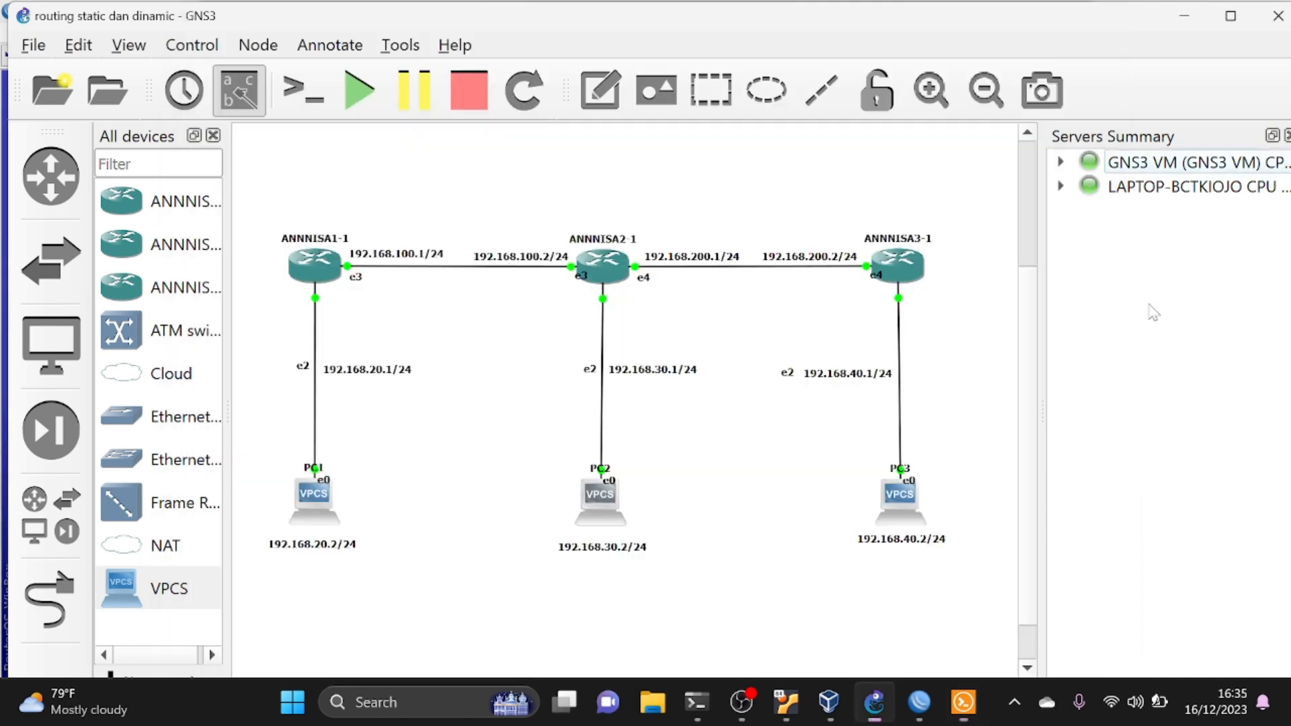
double_click(909, 509)
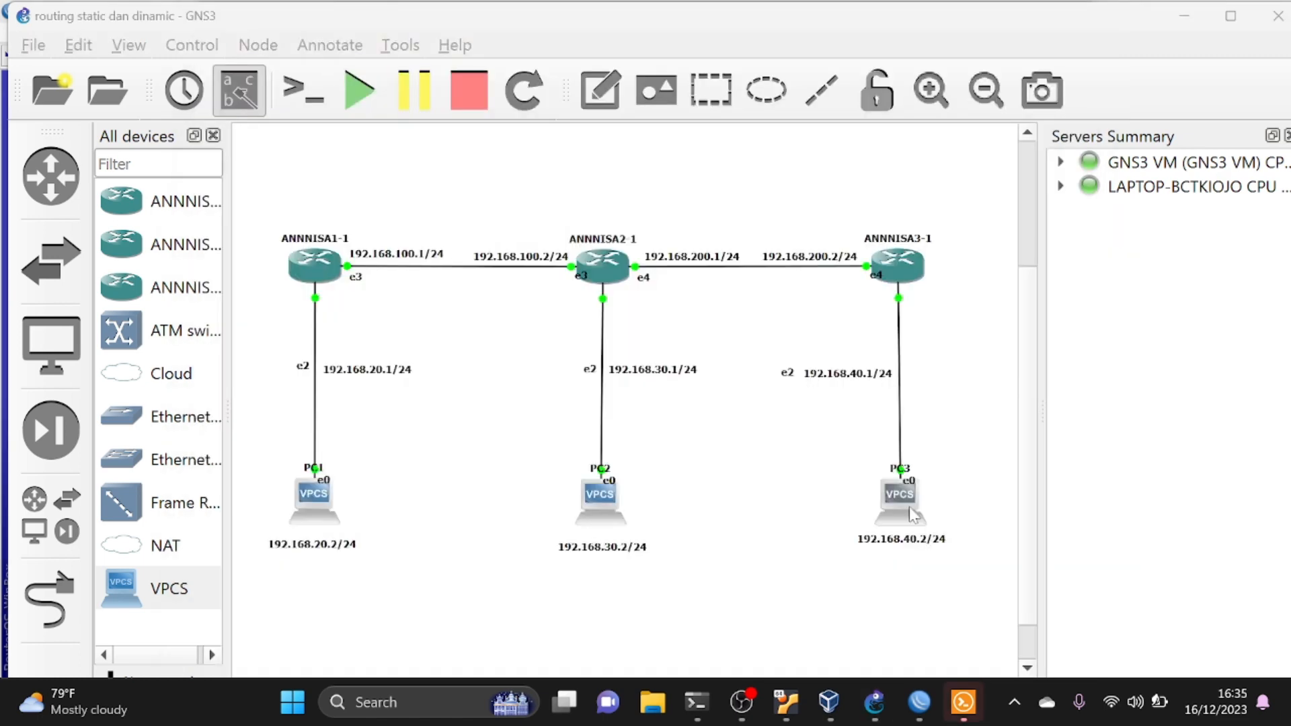
left_click(963, 702)
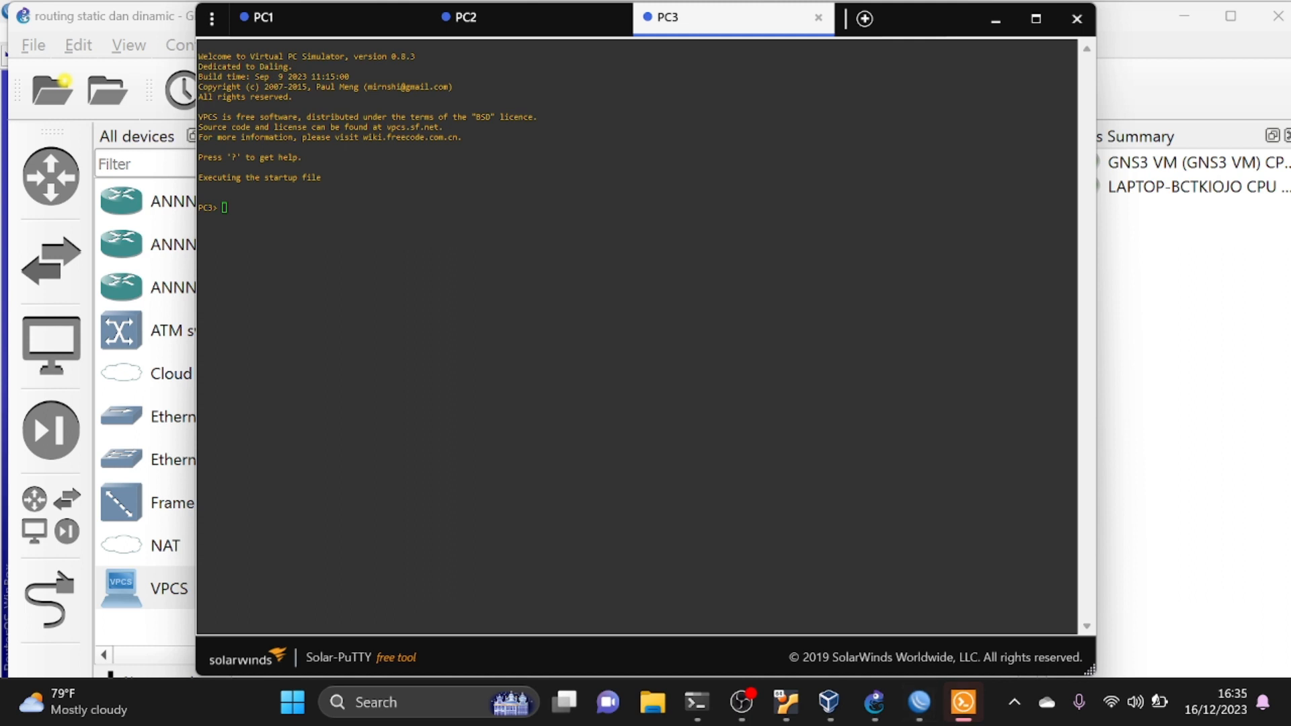
type("i")
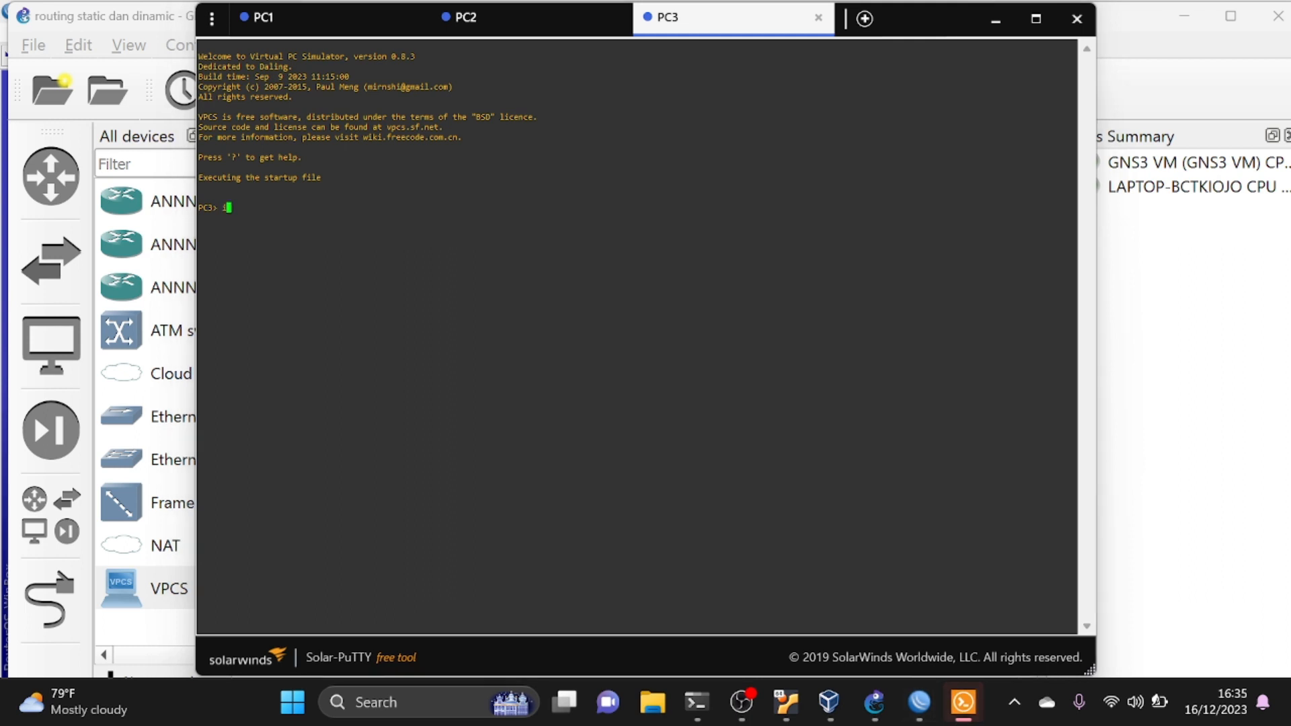
type("p 192.168.40.2/24 192.168.40.1")
key("Return")
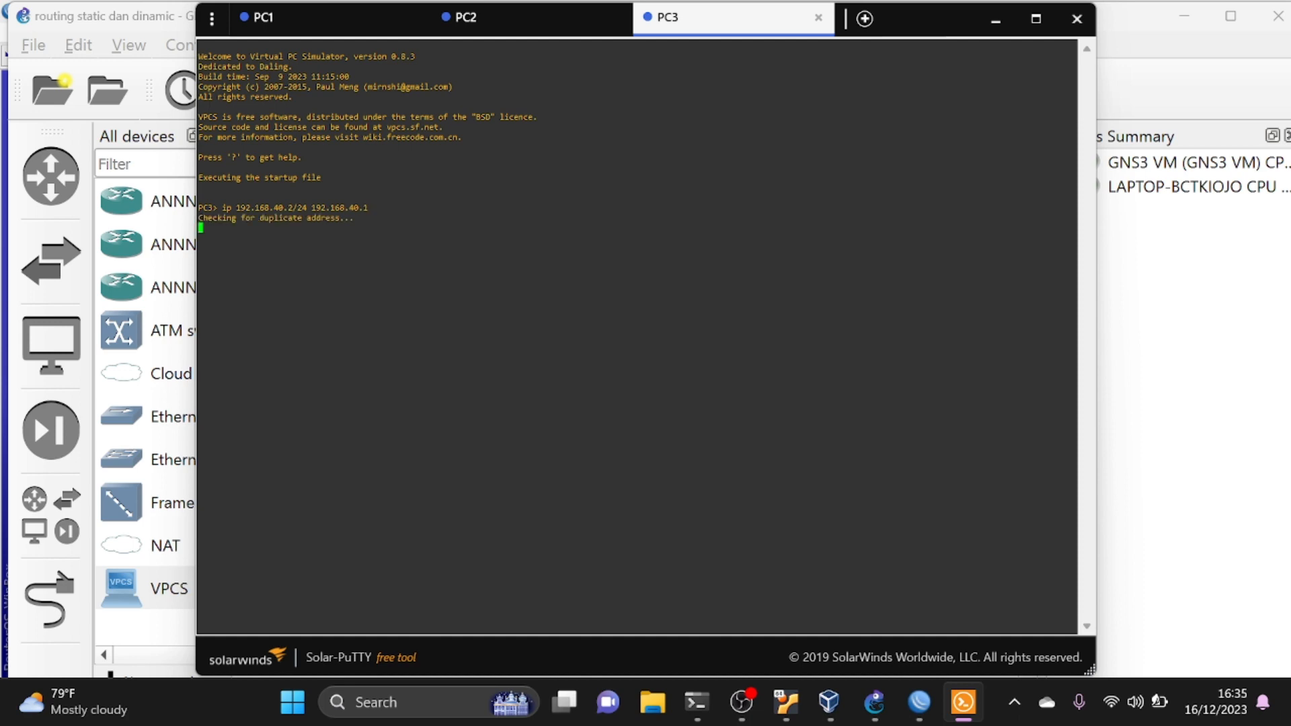
- Test connectivity from PC2 to PC1 by pinging 192.168.20.2 in PC2's console
left_click(477, 34)
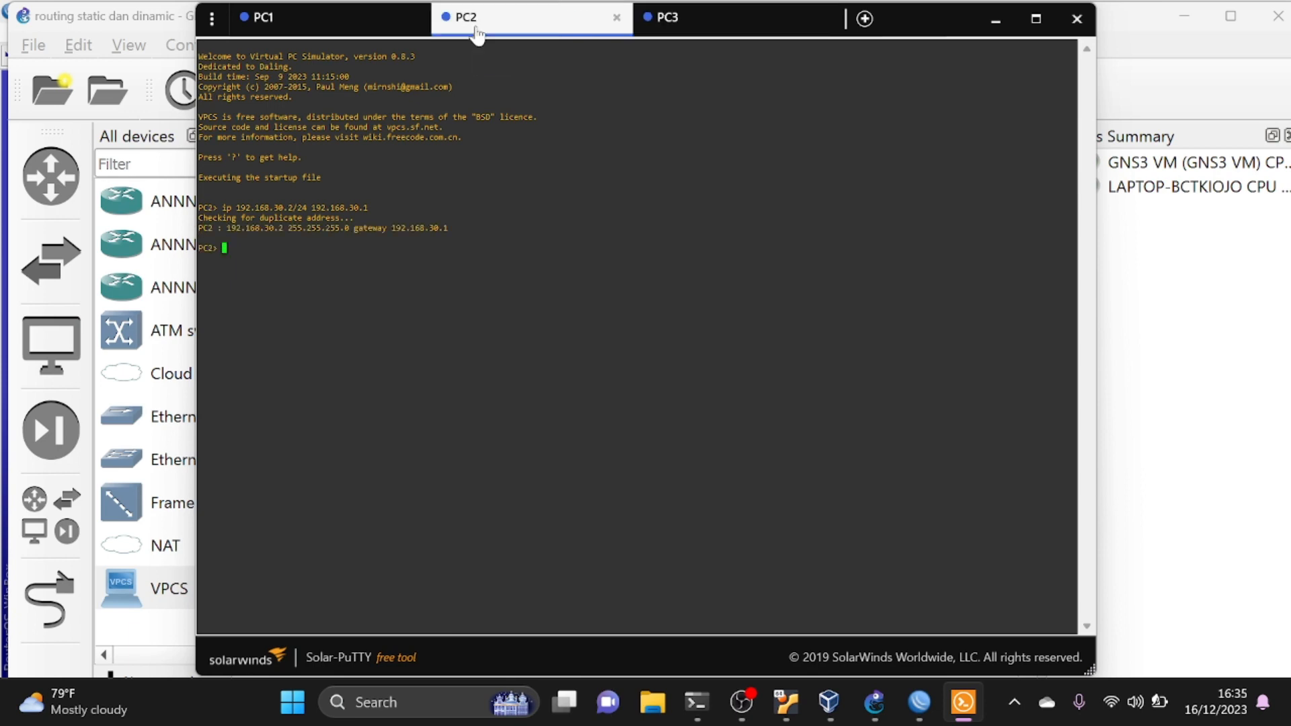
type("ping 192.1")
type("68")
type(".30")
key("BackSpace")
key("BackSpace")
key("BackSpace")
type("20")
key("Return")
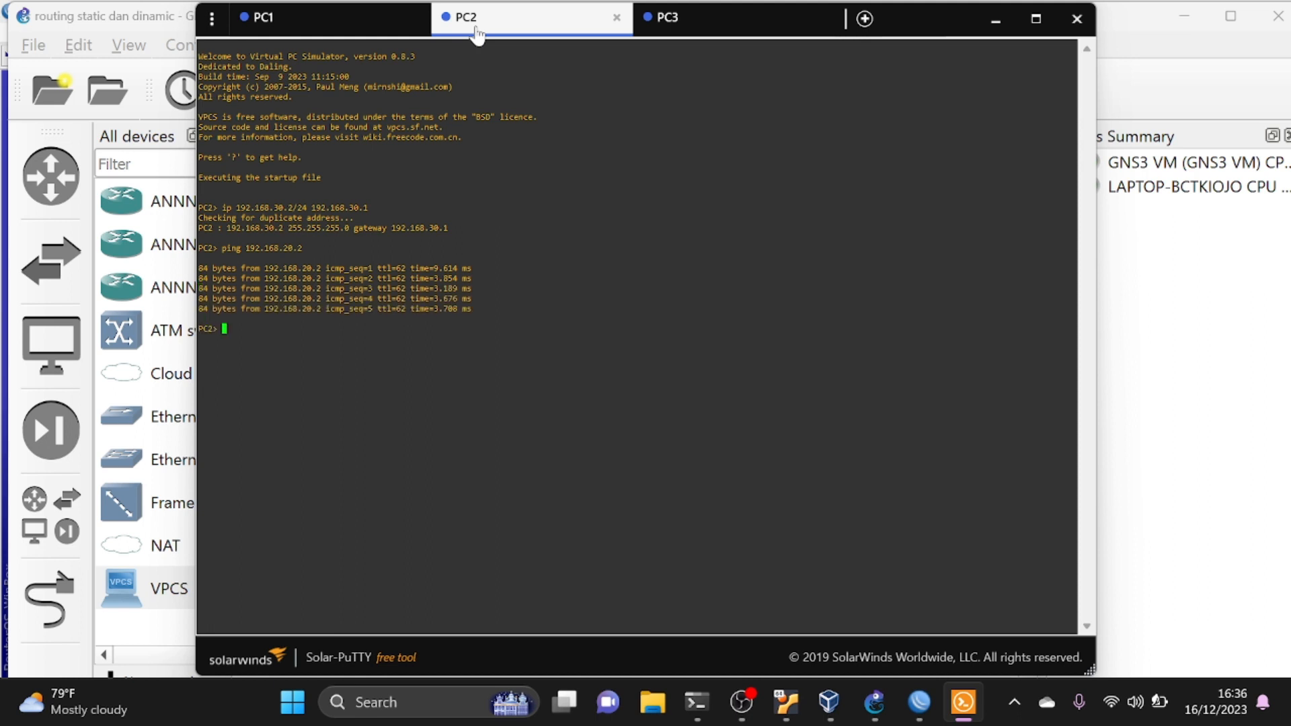
- Test connectivity from PC2 to PC3 by pinging 192.168.40.2, and close the console window
key("Up")
key("BackSpace")
key("BackSpace")
key("BackSpace")
type("40.2")
key("Return")
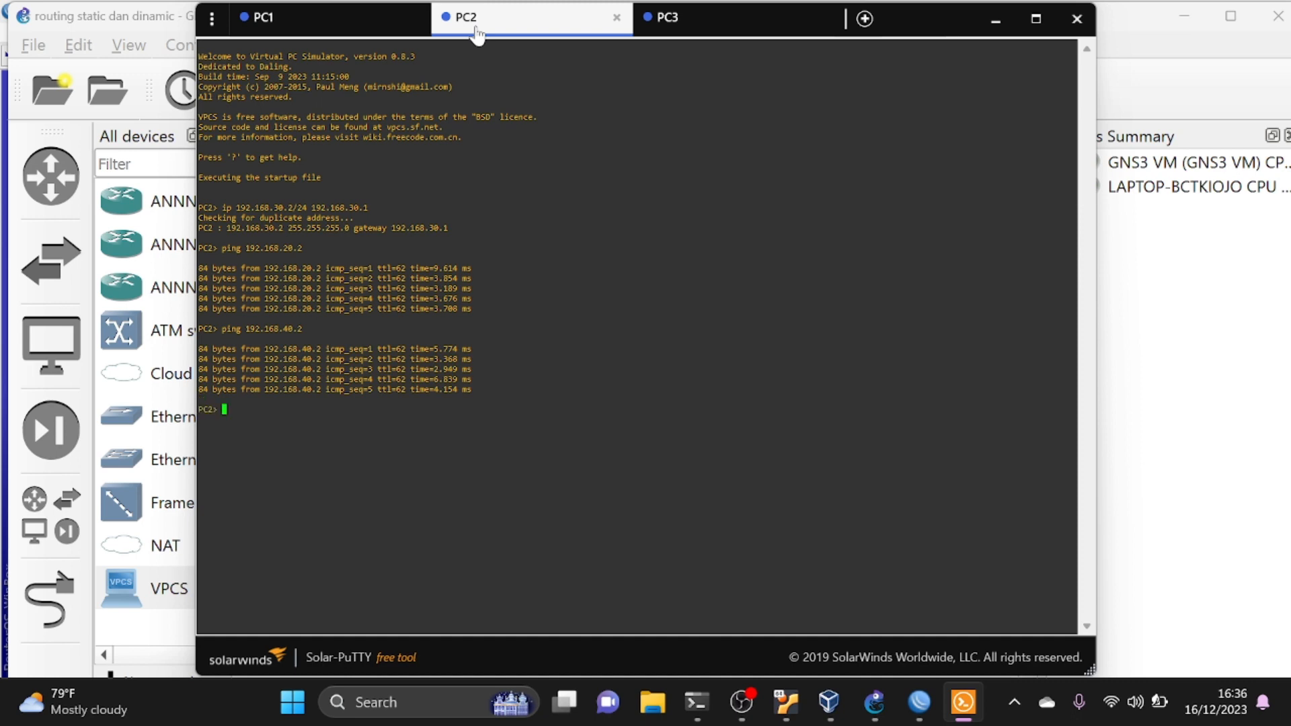
left_click(1080, 18)
- Switch to R1's WinBox session, disable its static routes to 192.168.30.0/24 and 192.168.40.0/24, and close the route list
key("alt+Tab")
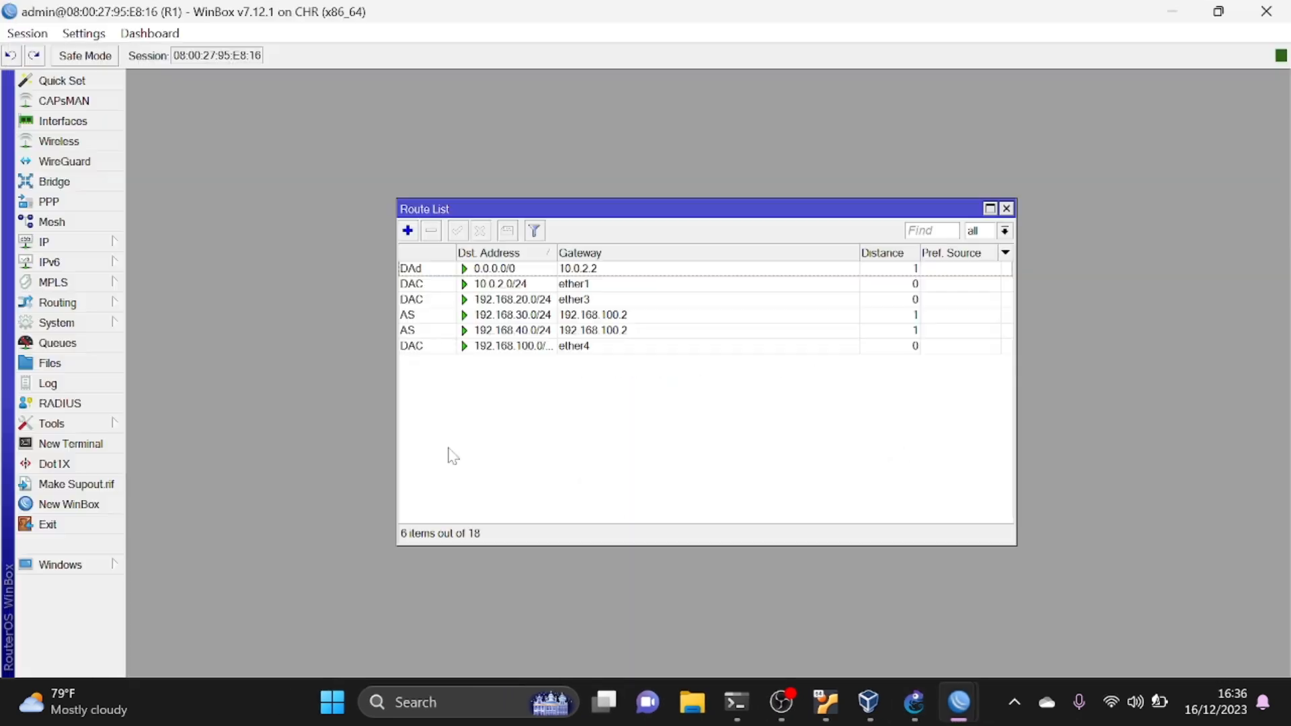
left_click(430, 313)
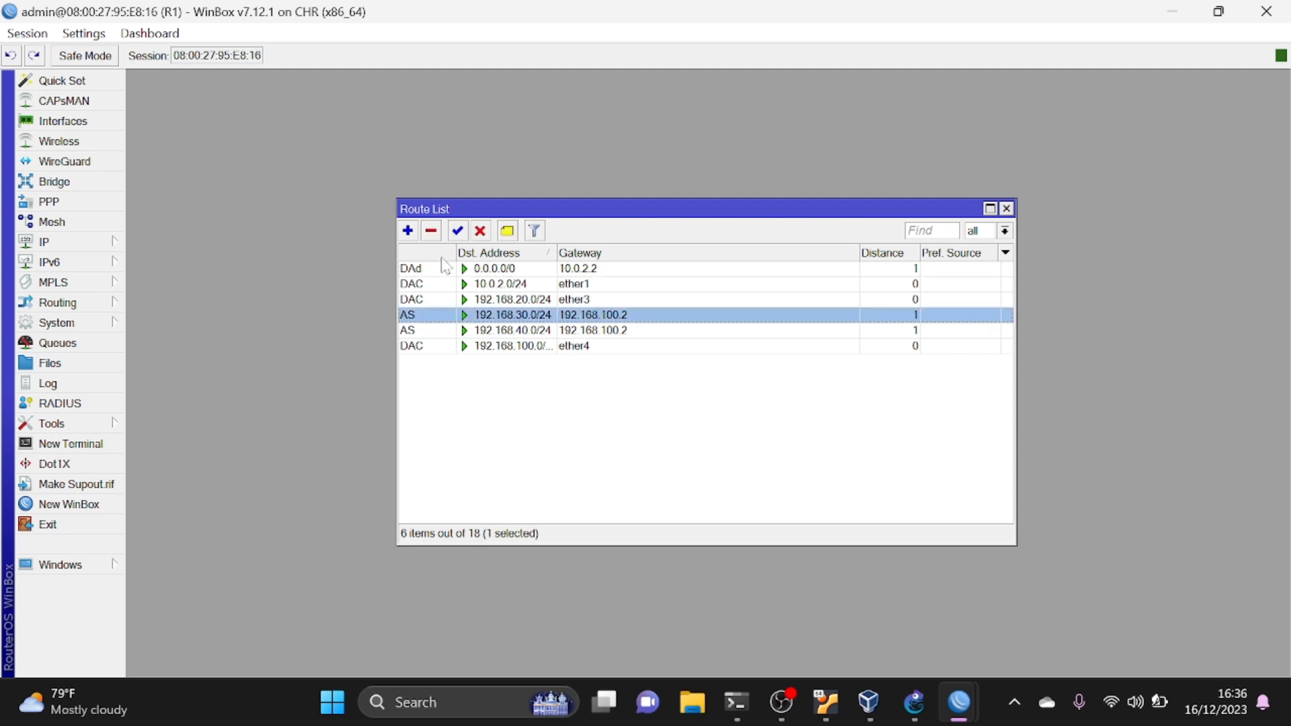
left_click(479, 230)
left_click(436, 330)
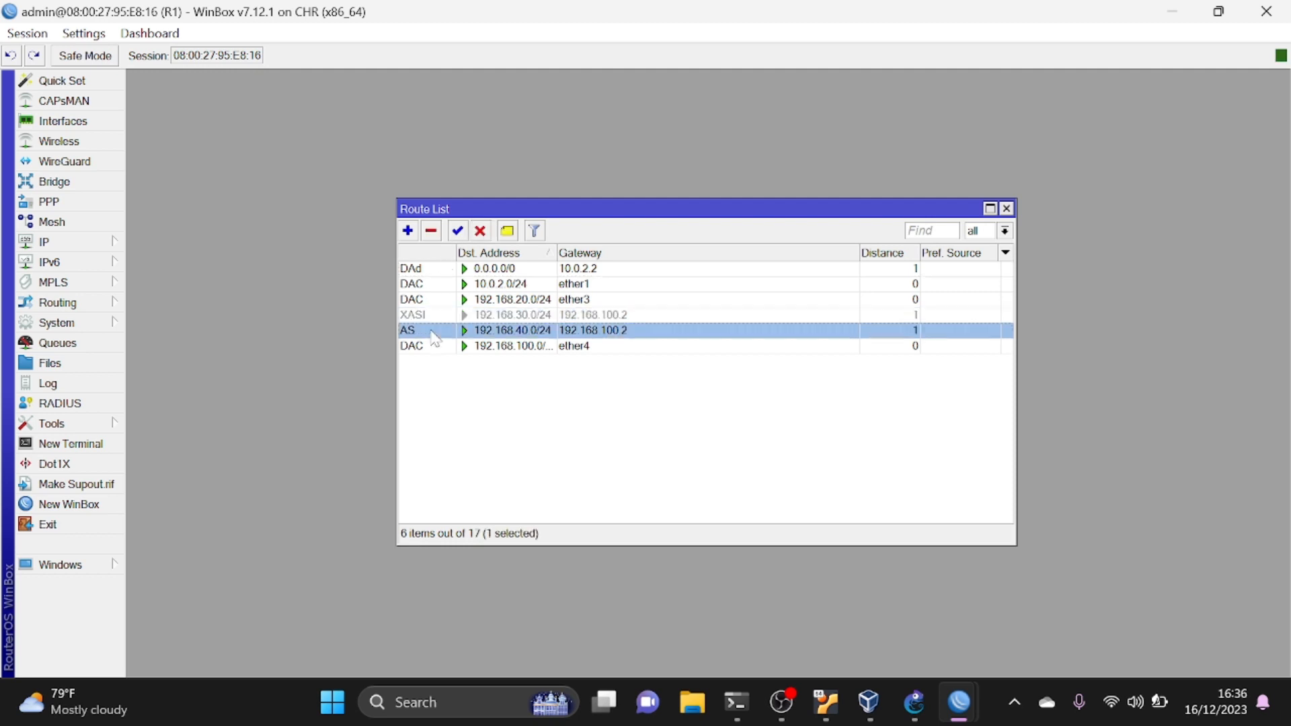
left_click(480, 230)
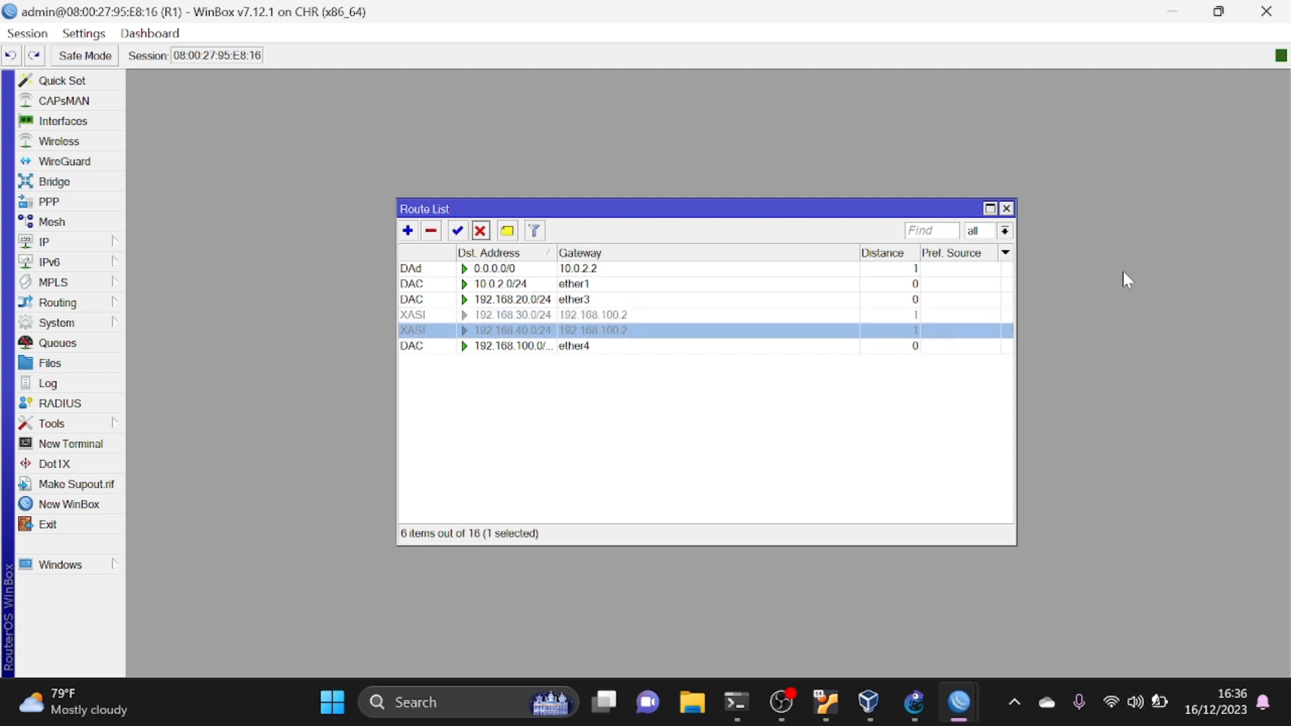
left_click(1010, 208)
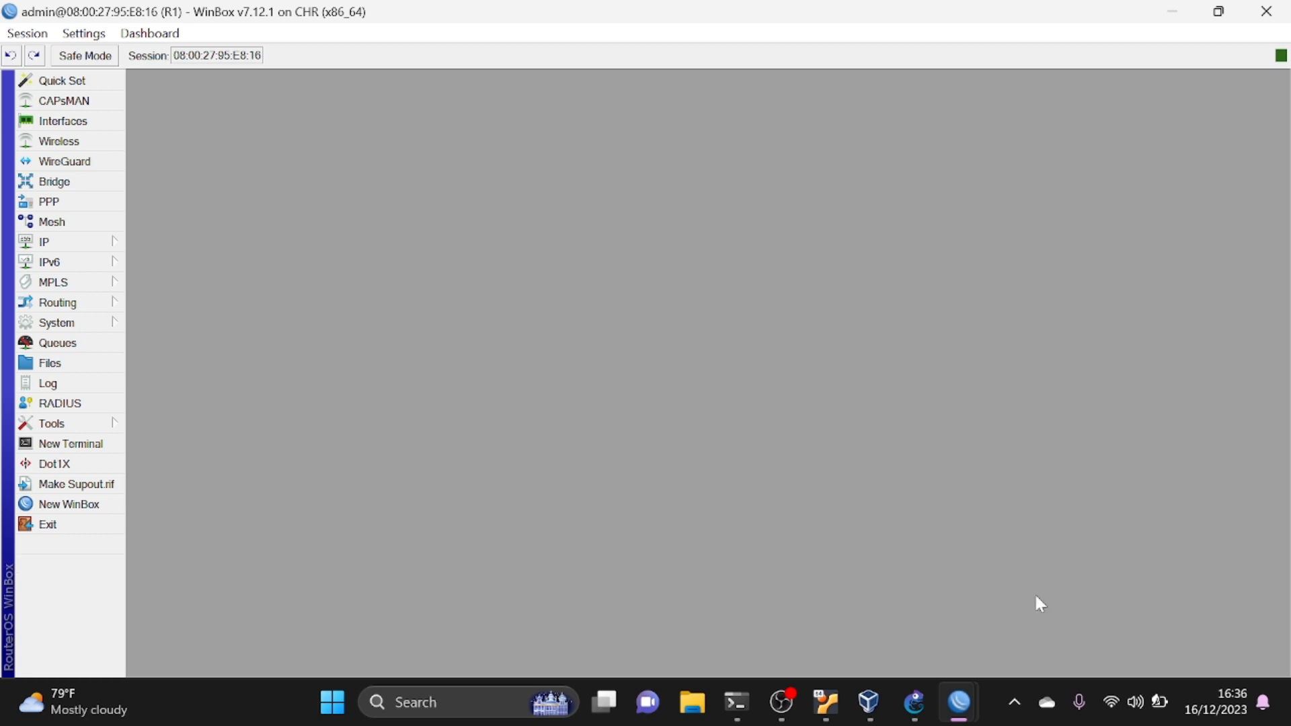
- In R2's WinBox session, disable the static routes to 192.168.40.0/24 and 192.168.20.0/24, and close the route list
mouse_move(960, 703)
left_click(965, 592)
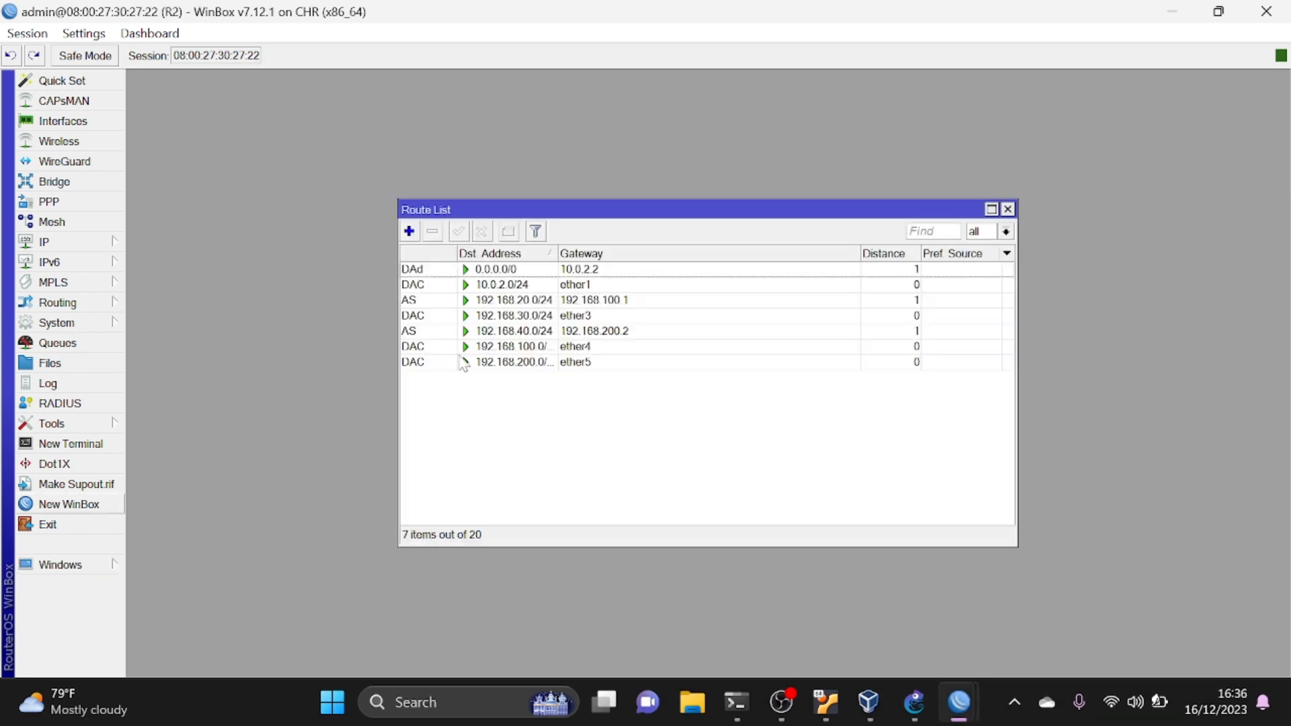
left_click(425, 333)
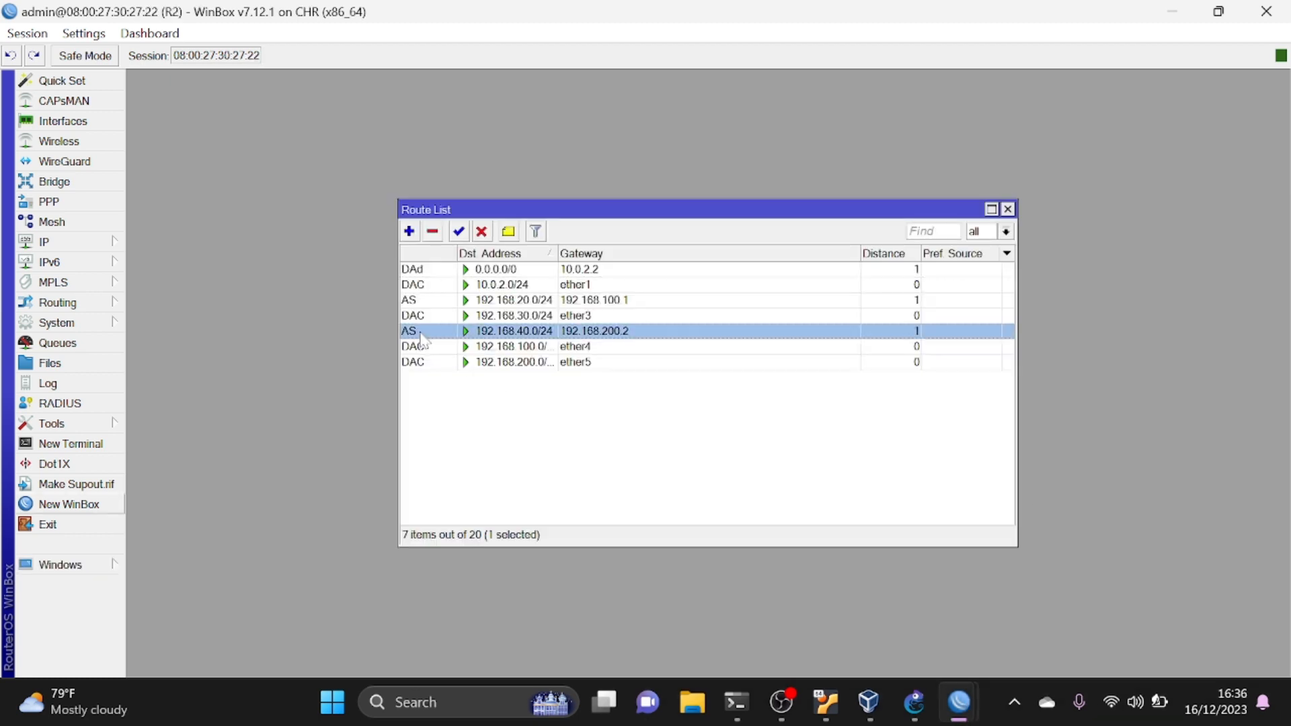
left_click(490, 231)
left_click(450, 301)
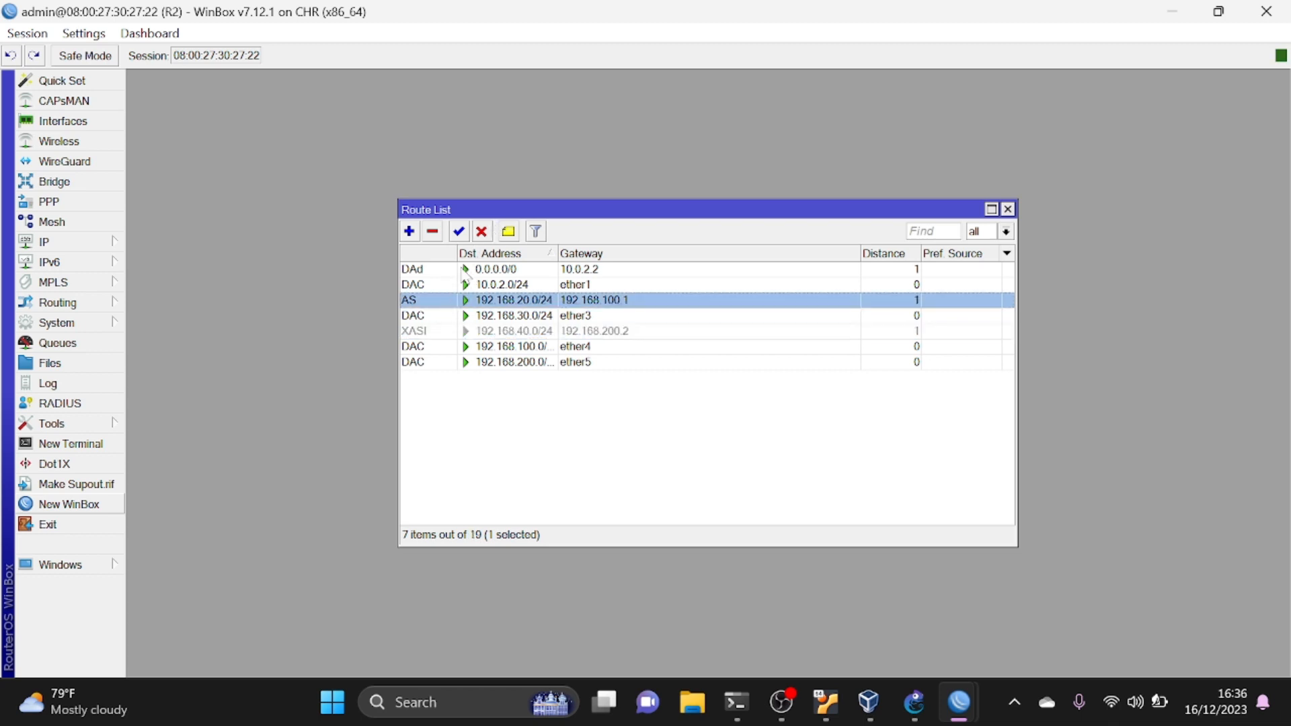
left_click(481, 231)
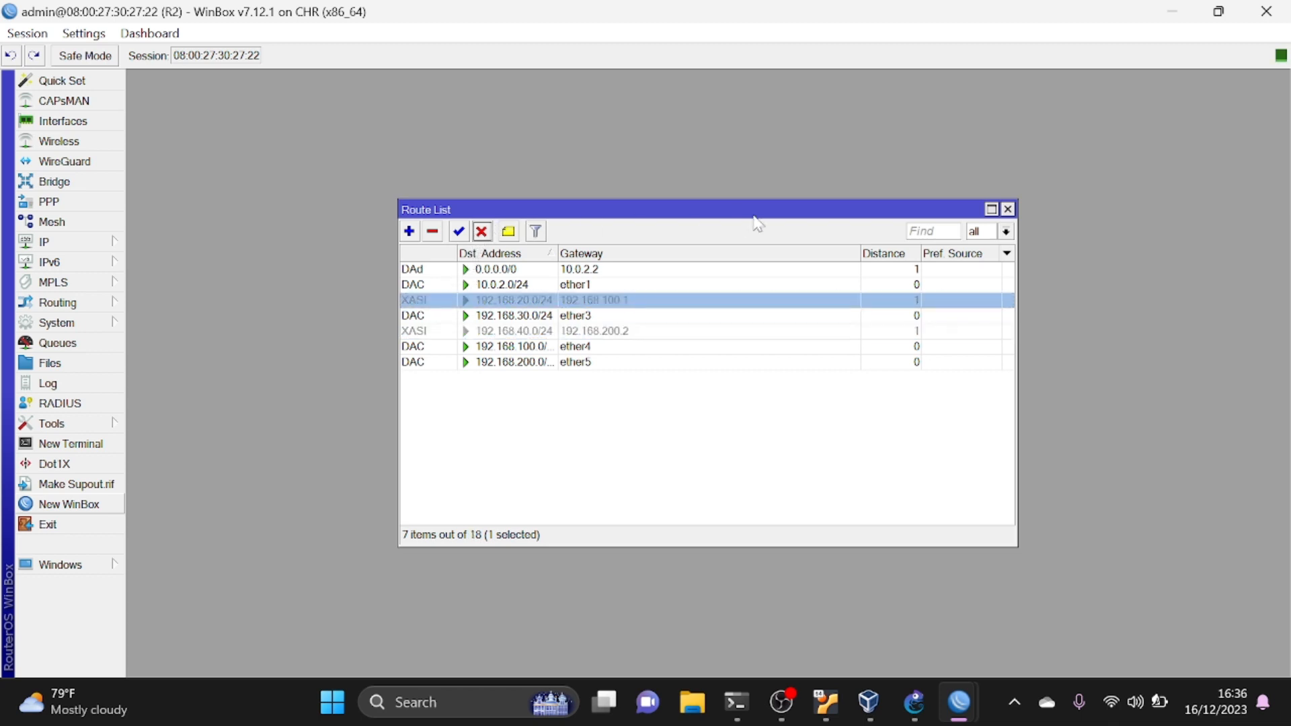
left_click(1007, 210)
- In R3's WinBox session, disable the static routes to 192.168.20.0/24 and 192.168.30.0/24, and close the route list
mouse_move(958, 702)
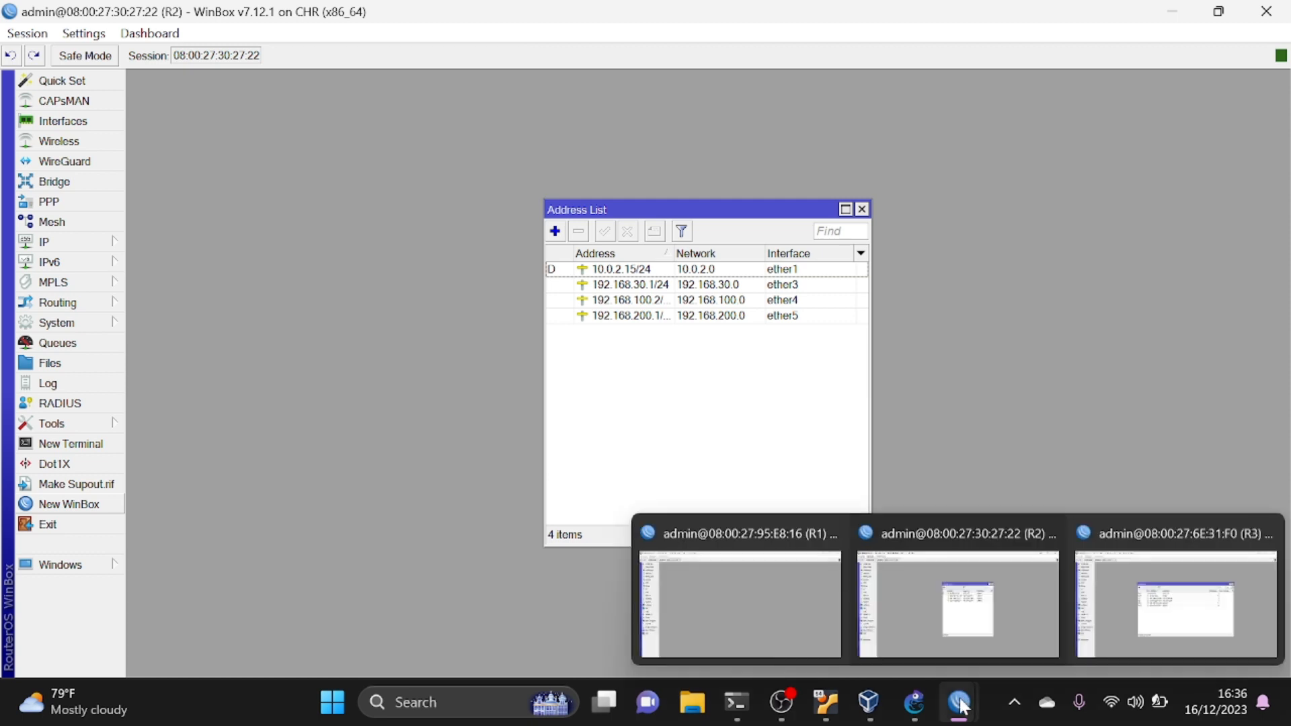
left_click(1110, 584)
left_click(439, 301)
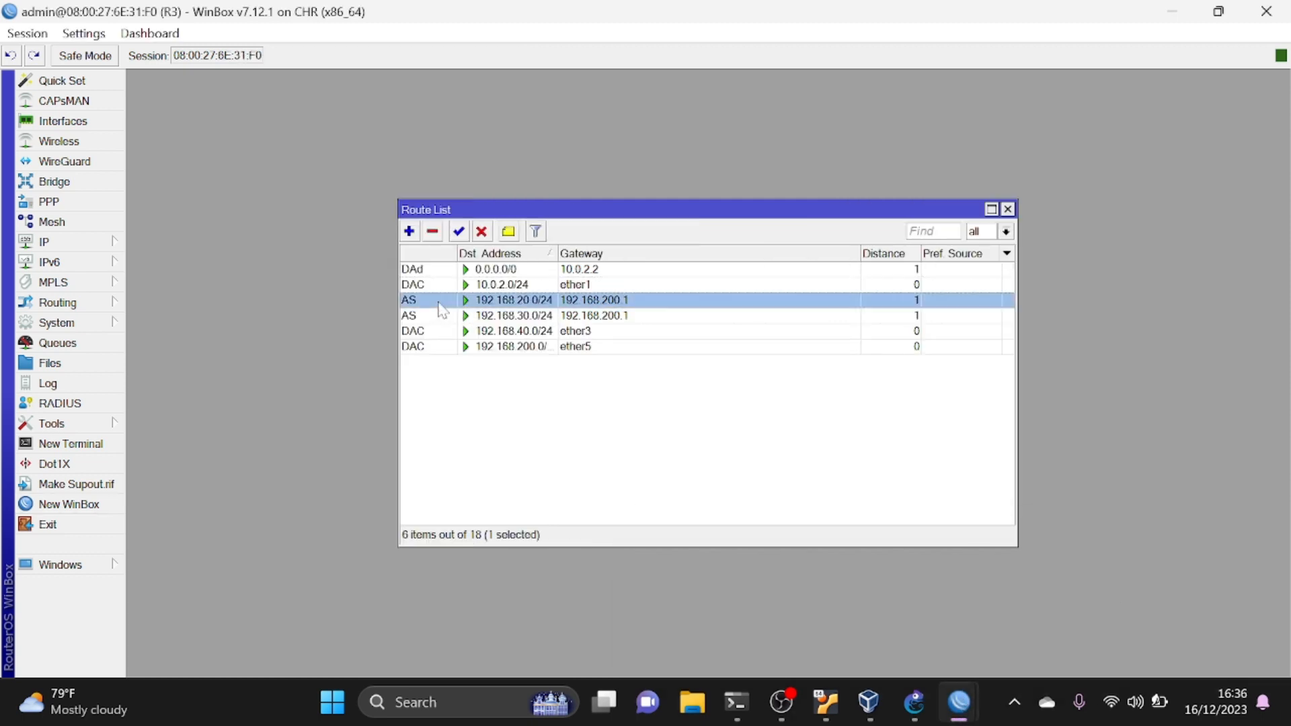
left_click(482, 231)
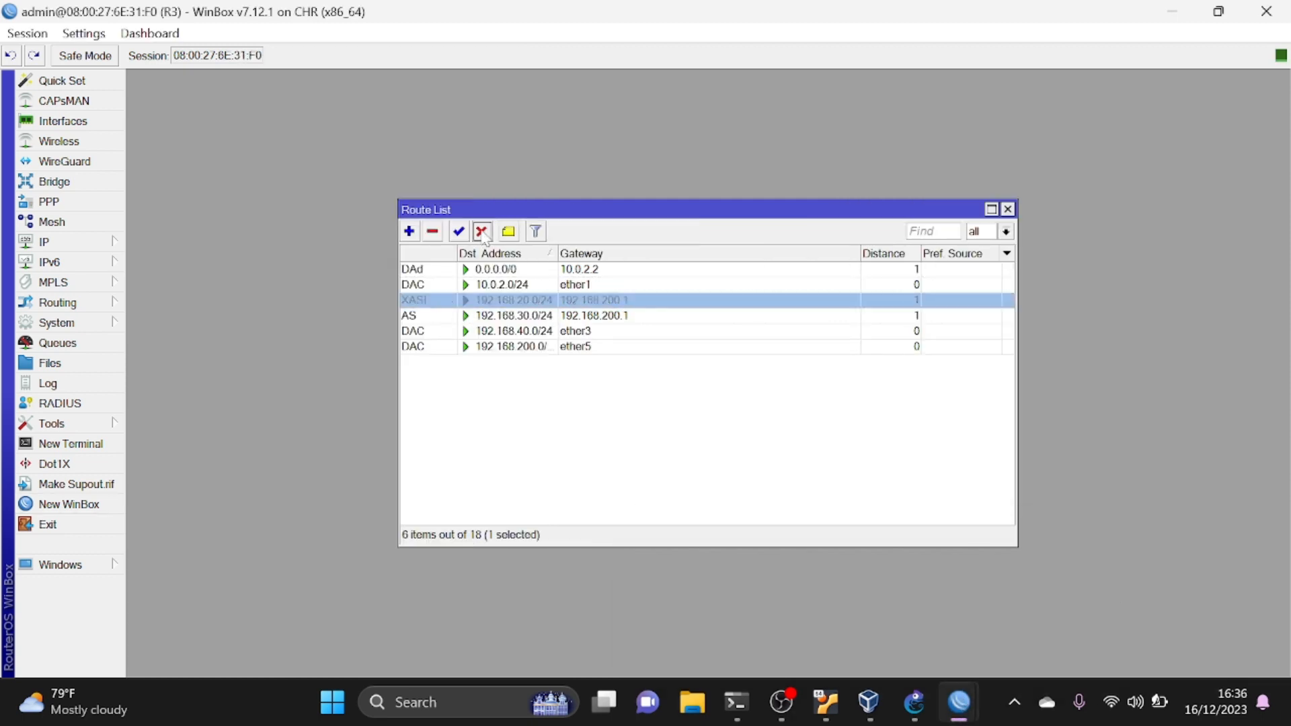
left_click(415, 316)
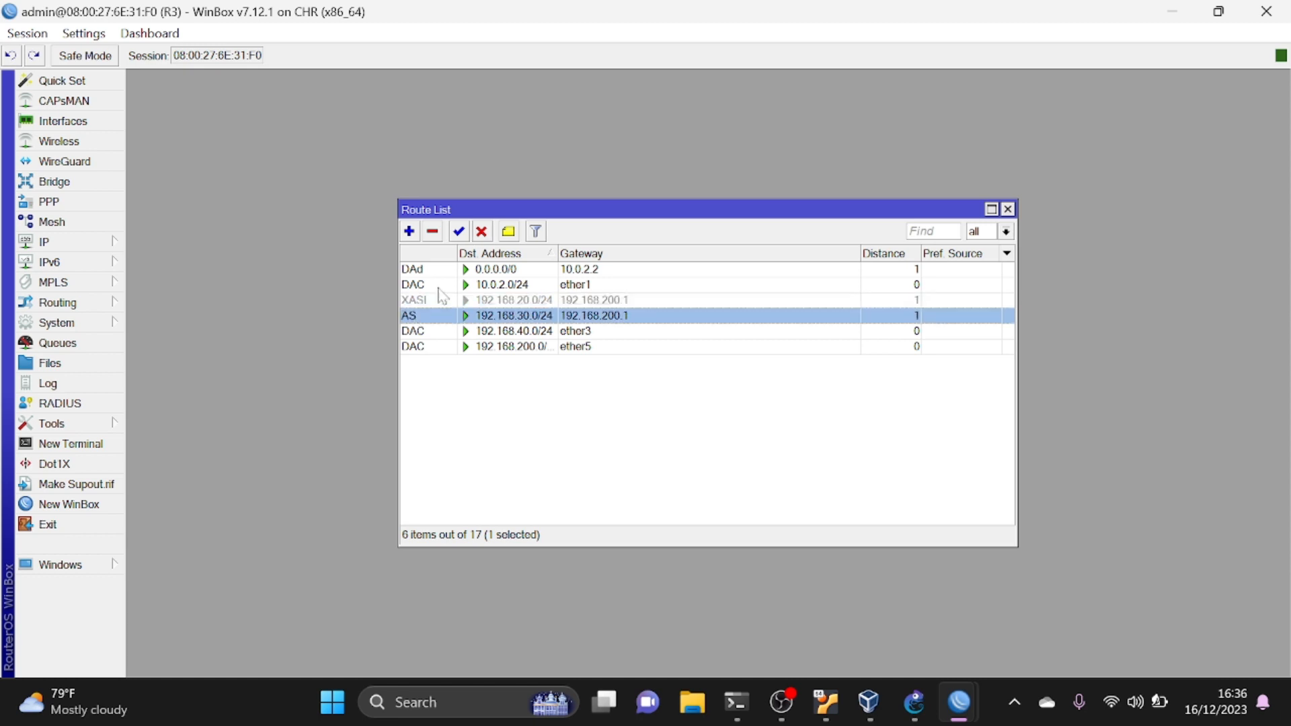
left_click(481, 232)
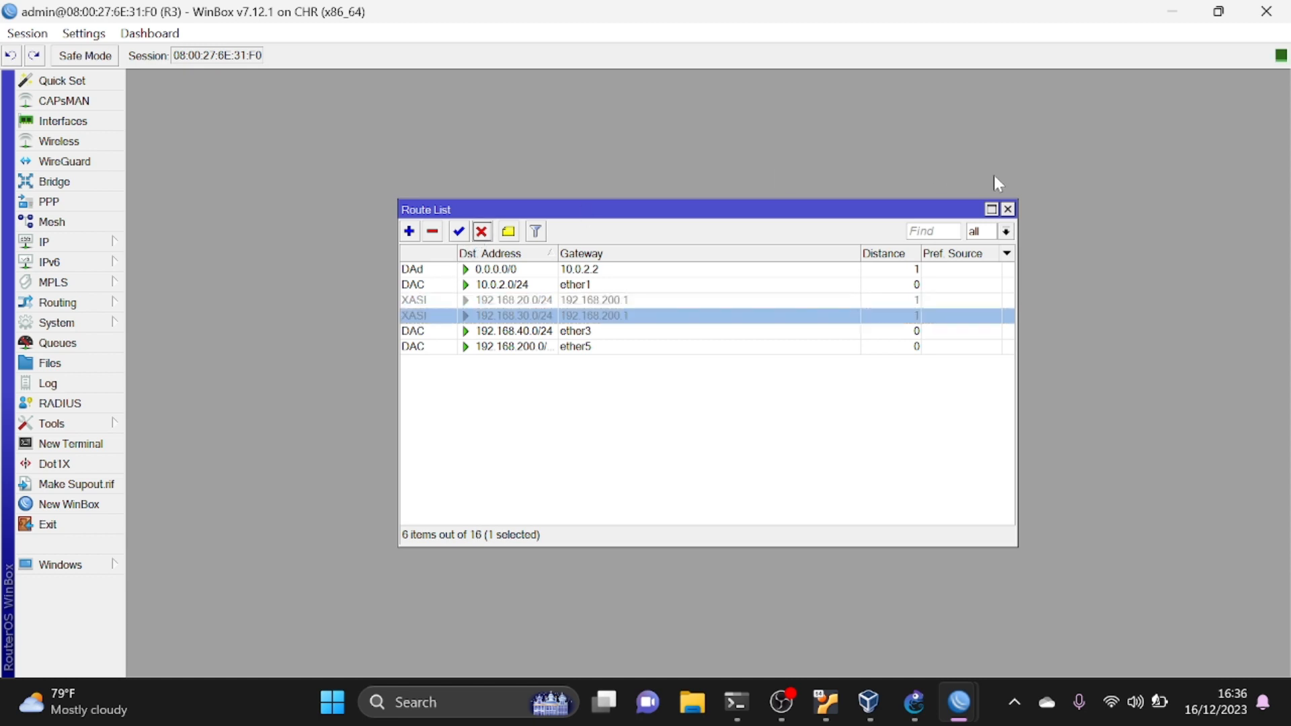
left_click(1007, 209)
- Return to R1's WinBox session and create an OSPF version 2 instance with the default settings
mouse_move(971, 706)
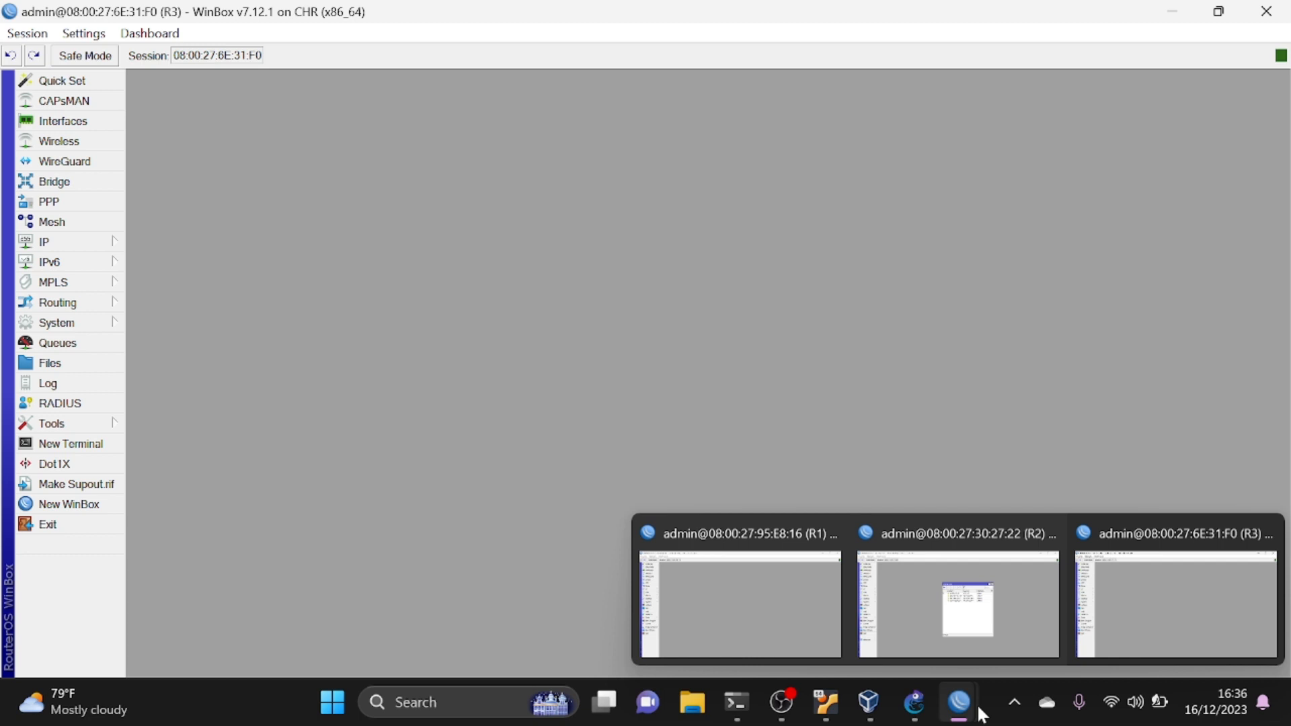
left_click(807, 632)
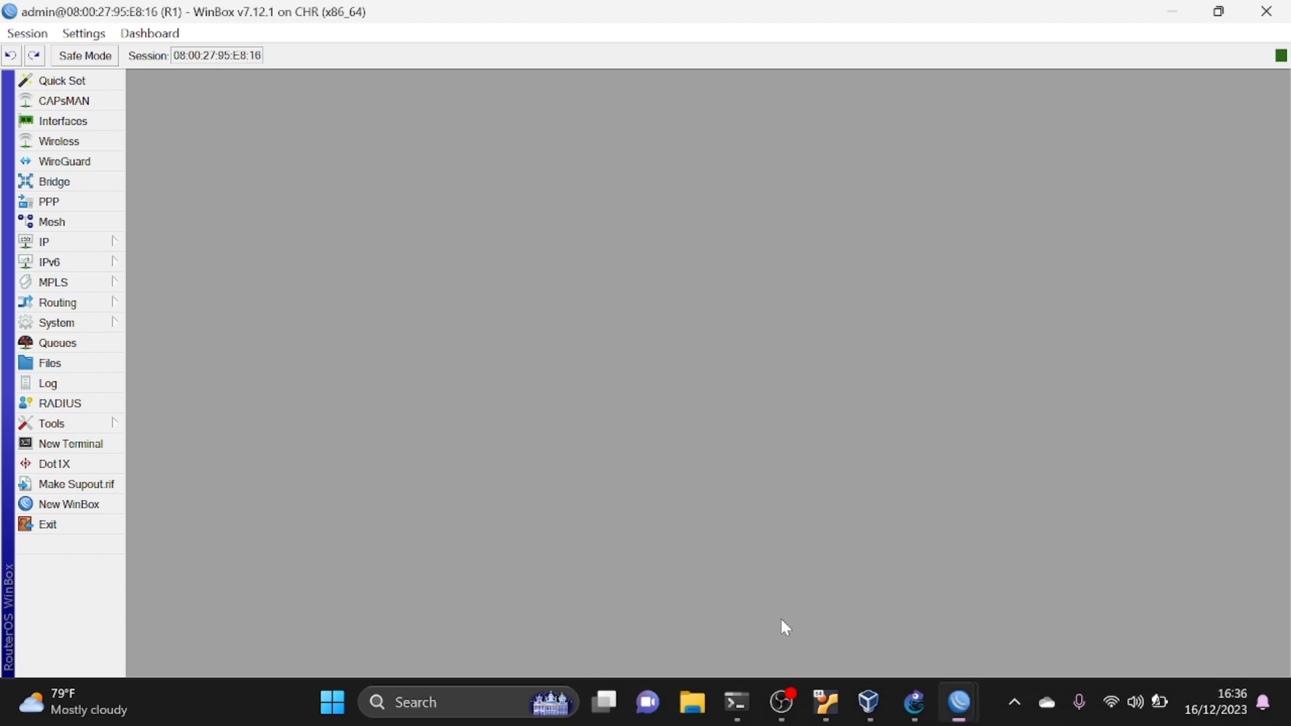
left_click(95, 304)
left_click(180, 427)
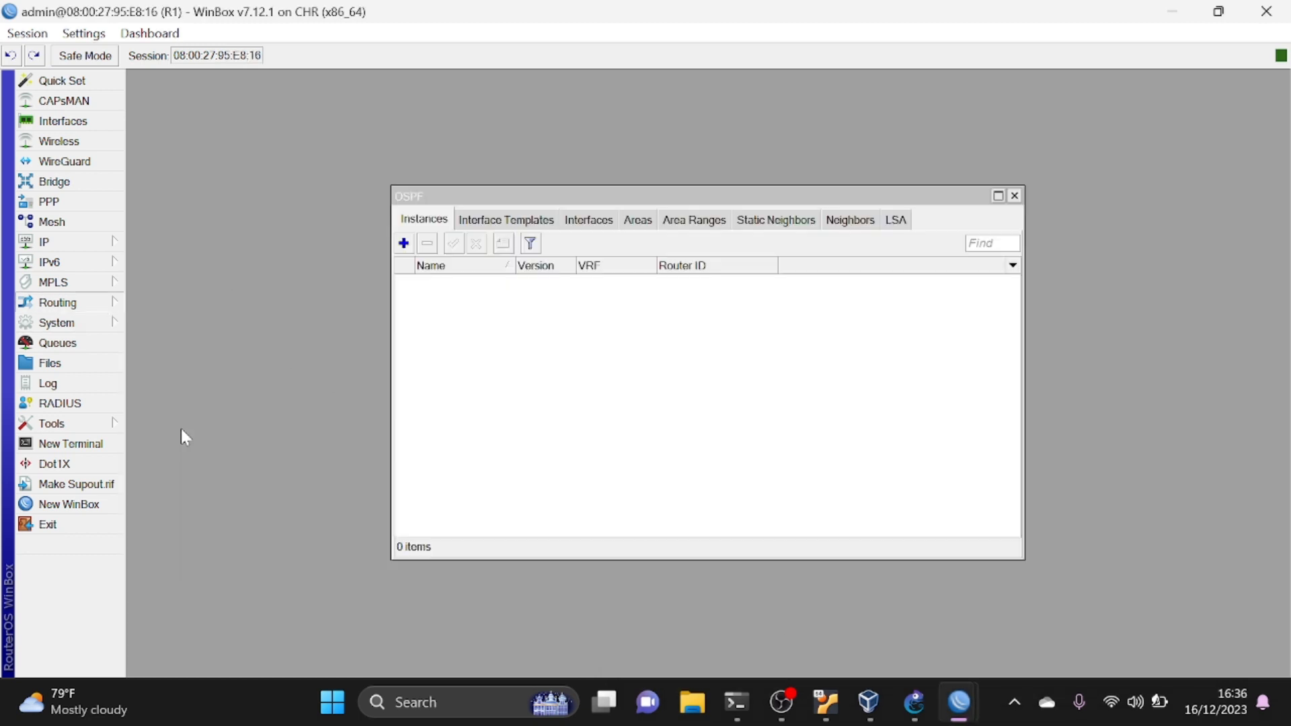
left_click(403, 243)
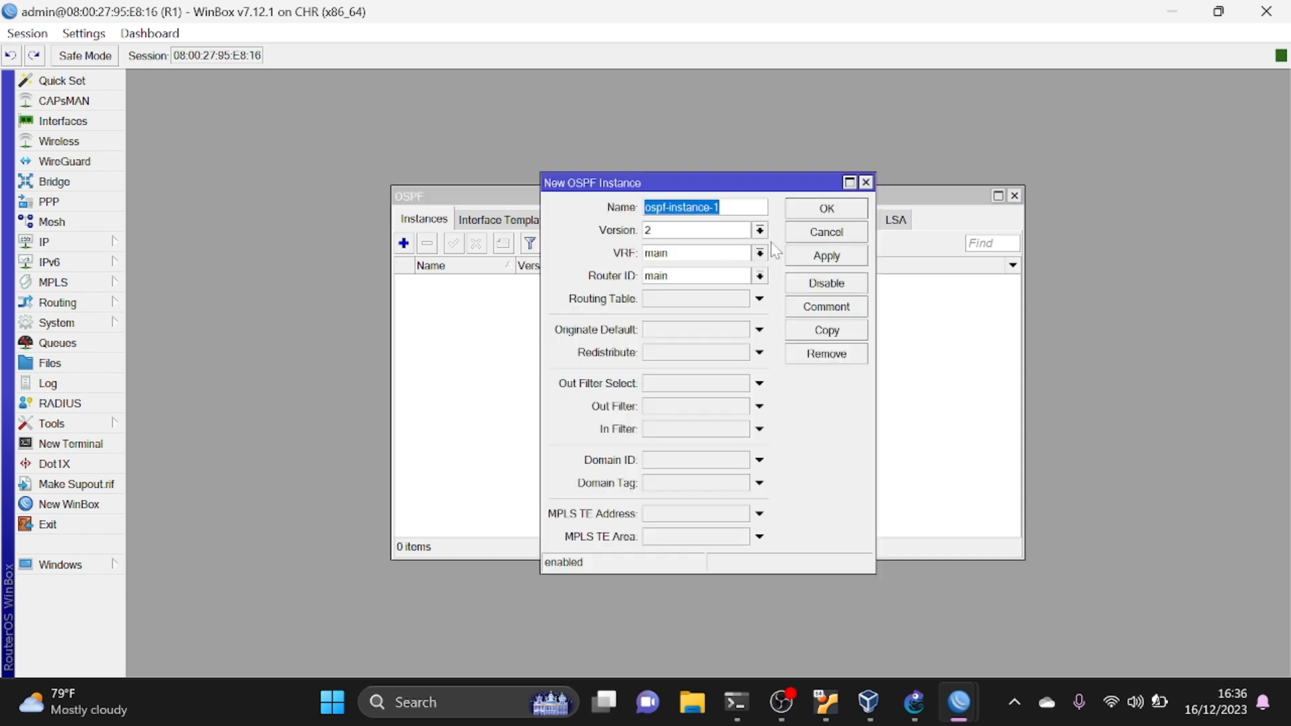
left_click(810, 254)
left_click(825, 209)
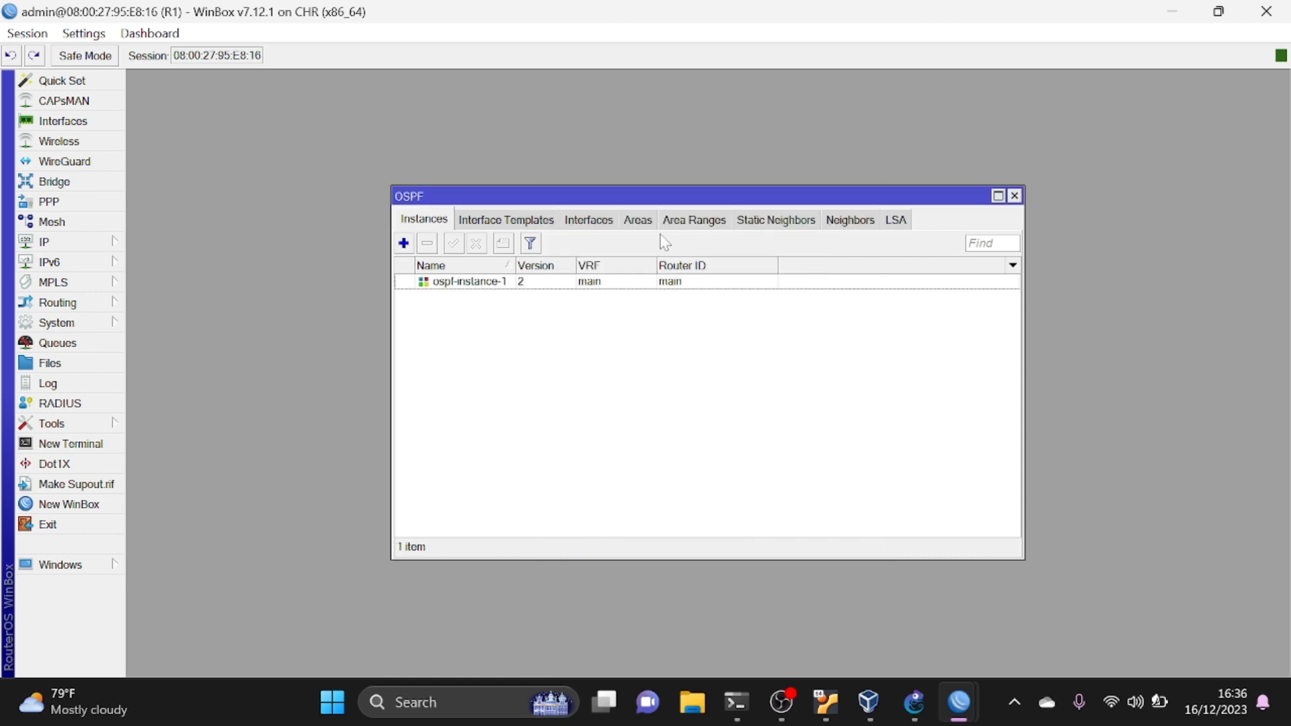
- Create an OSPF area on R1 with area ID 0.0.0.0 and the default type
left_click(636, 222)
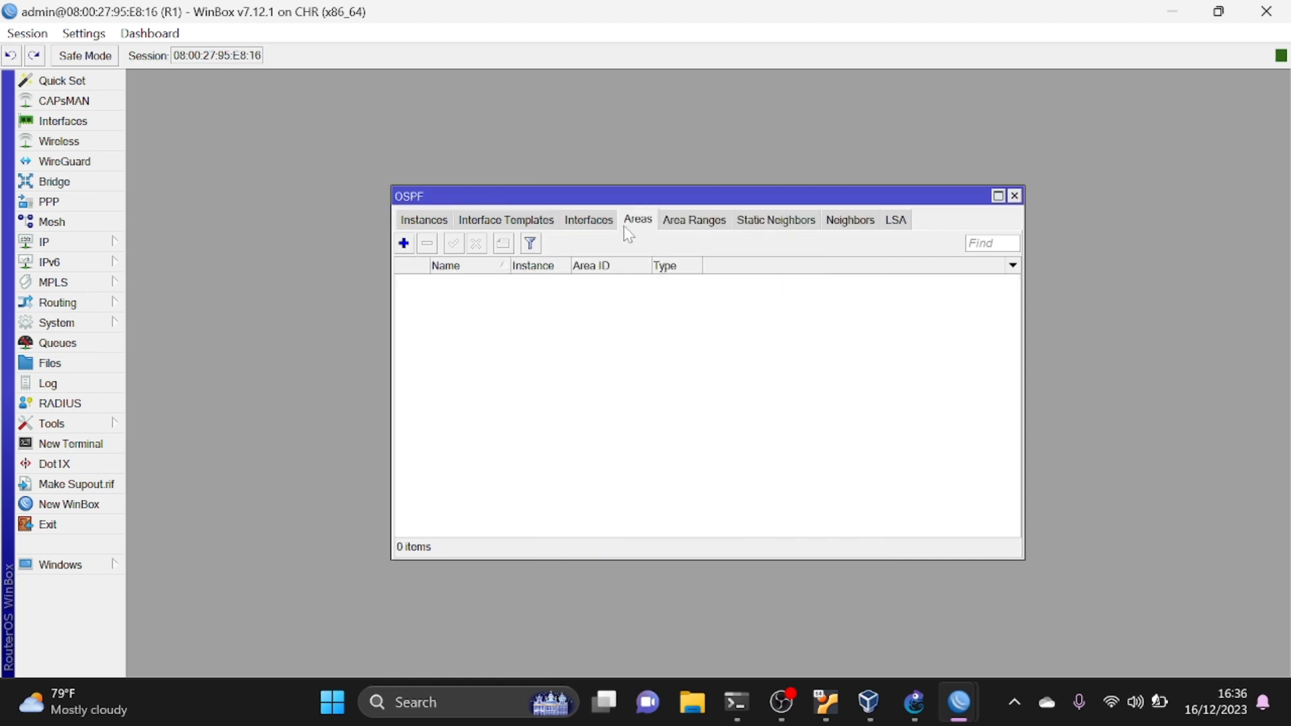
left_click(403, 243)
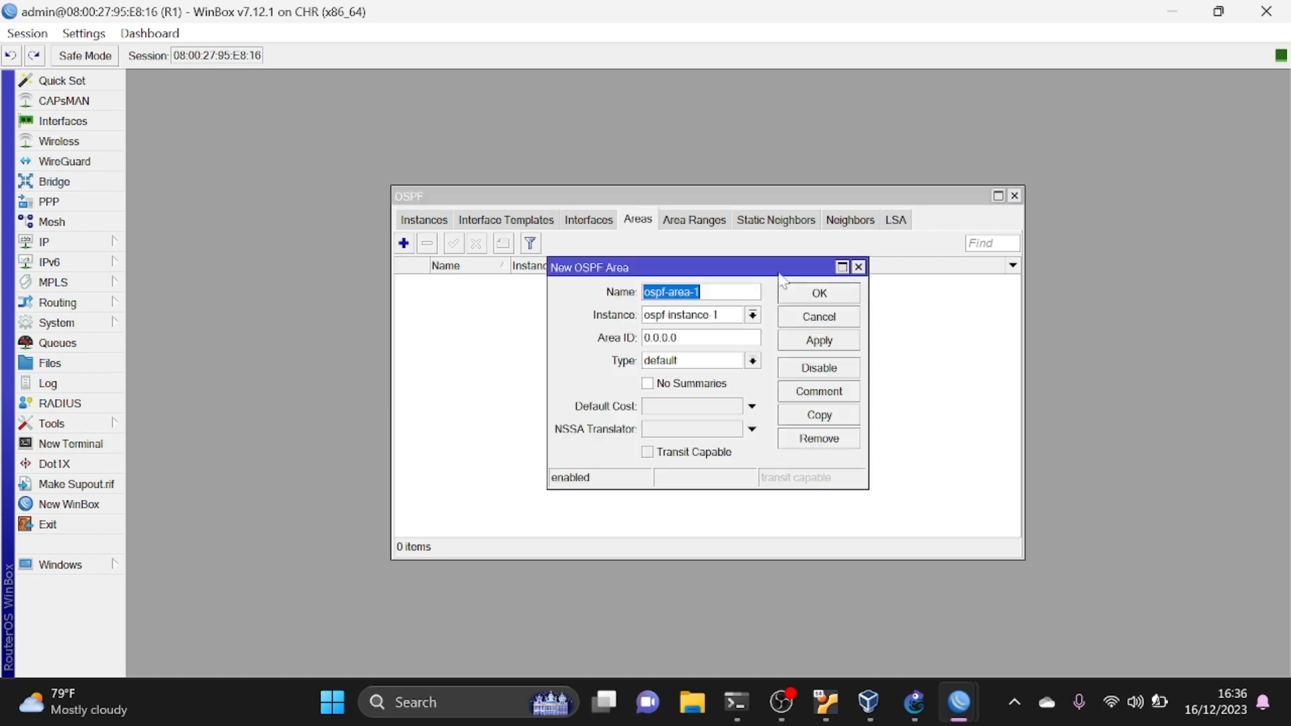
left_click(832, 339)
left_click(824, 296)
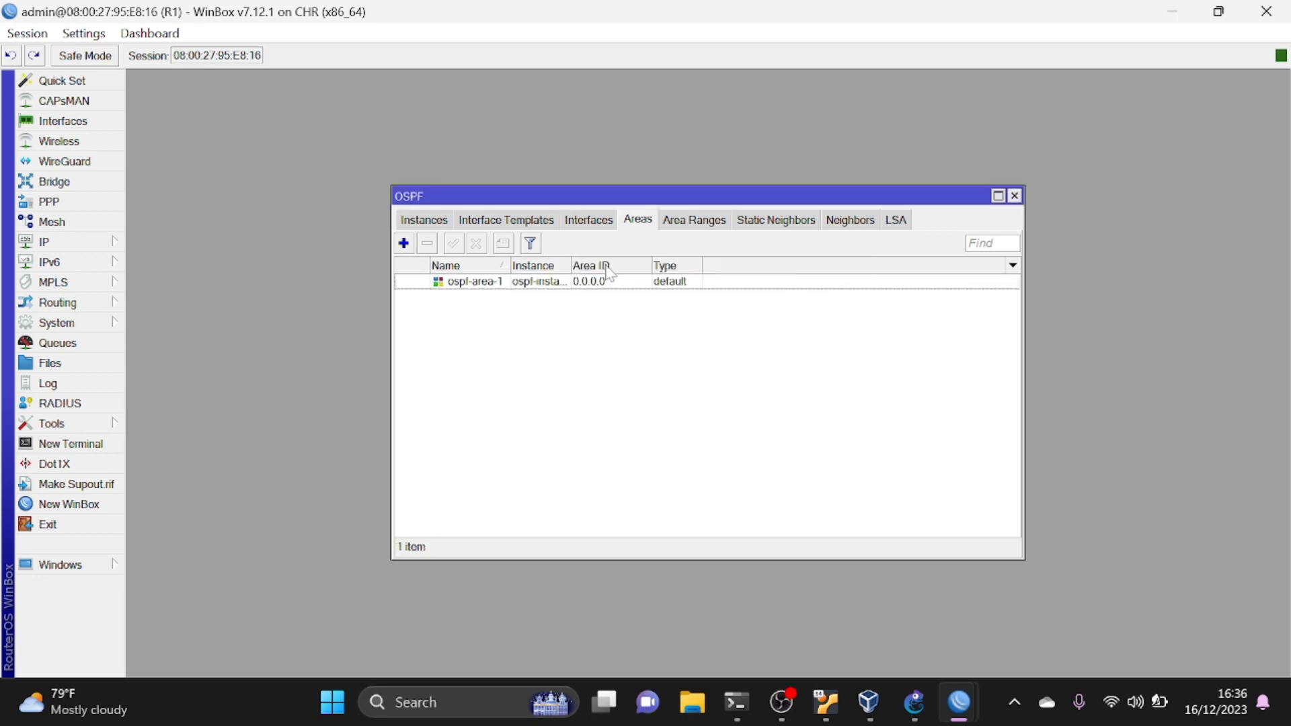
- Start a new OSPF interface template on R1 in ospf-area-1 and enter 192.168.100.0/24 as its network
left_click(507, 222)
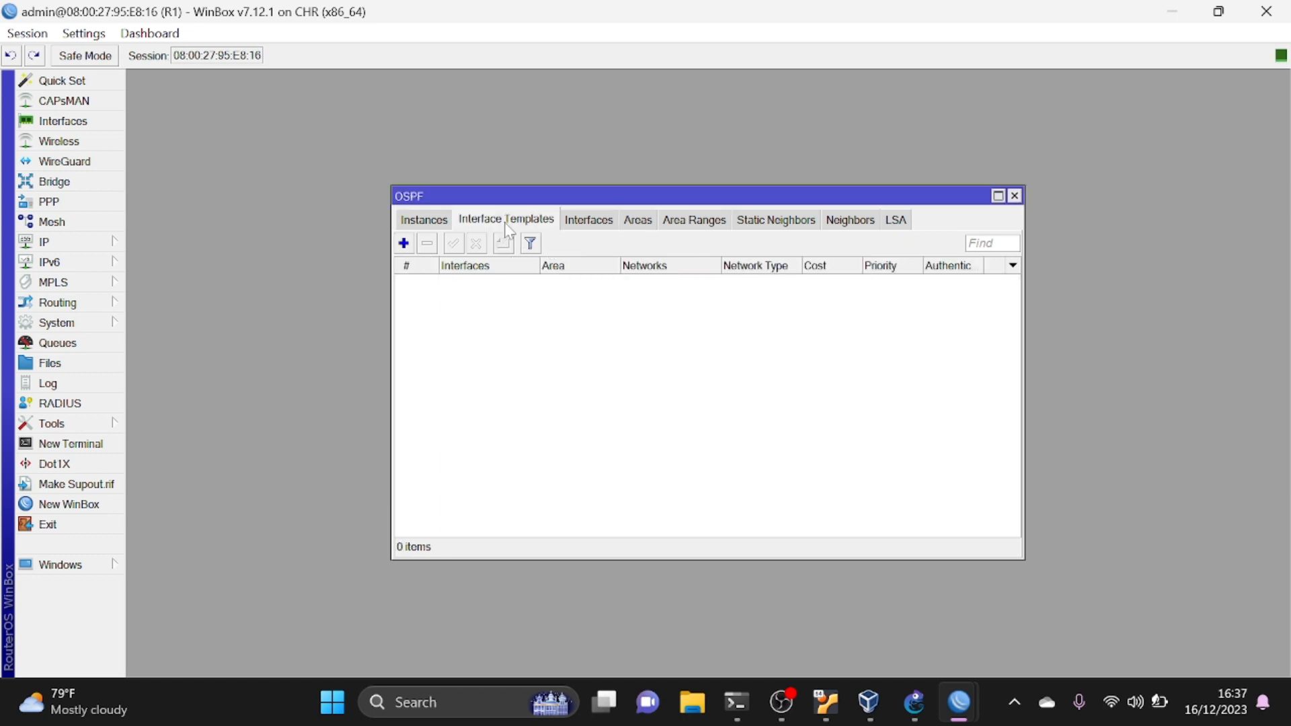
left_click(403, 242)
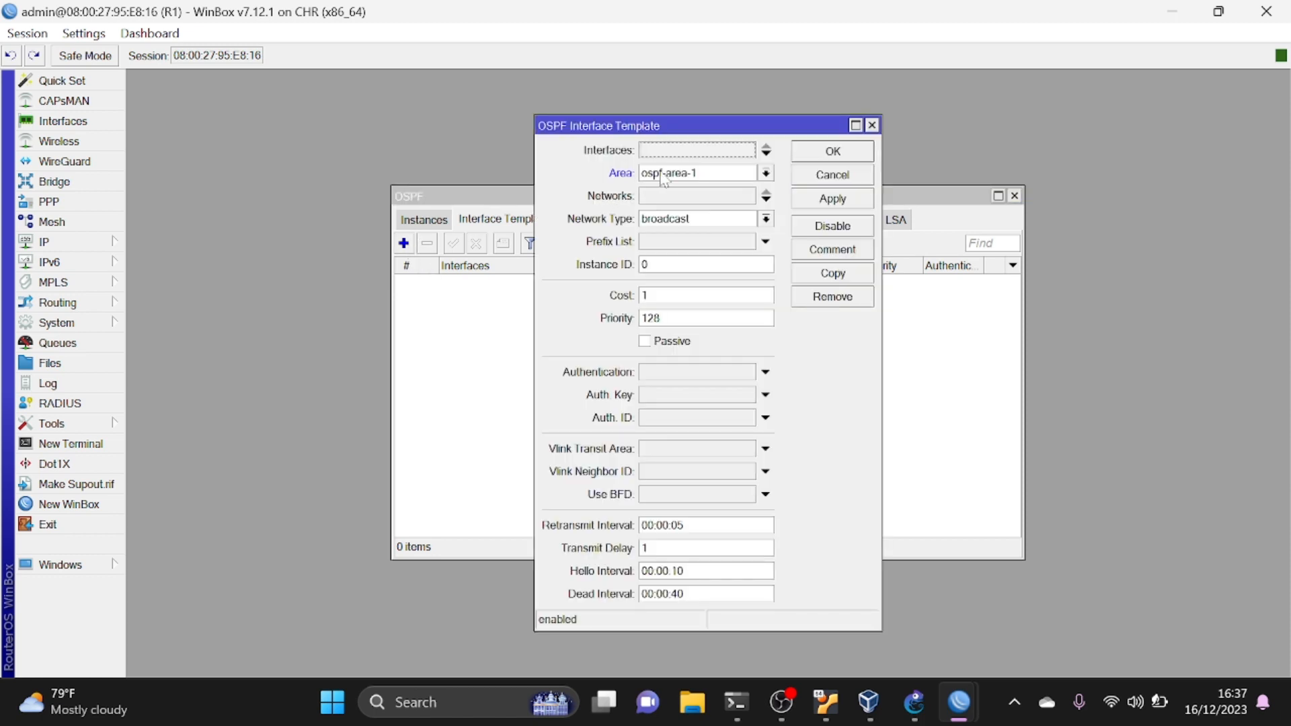
key("Tab")
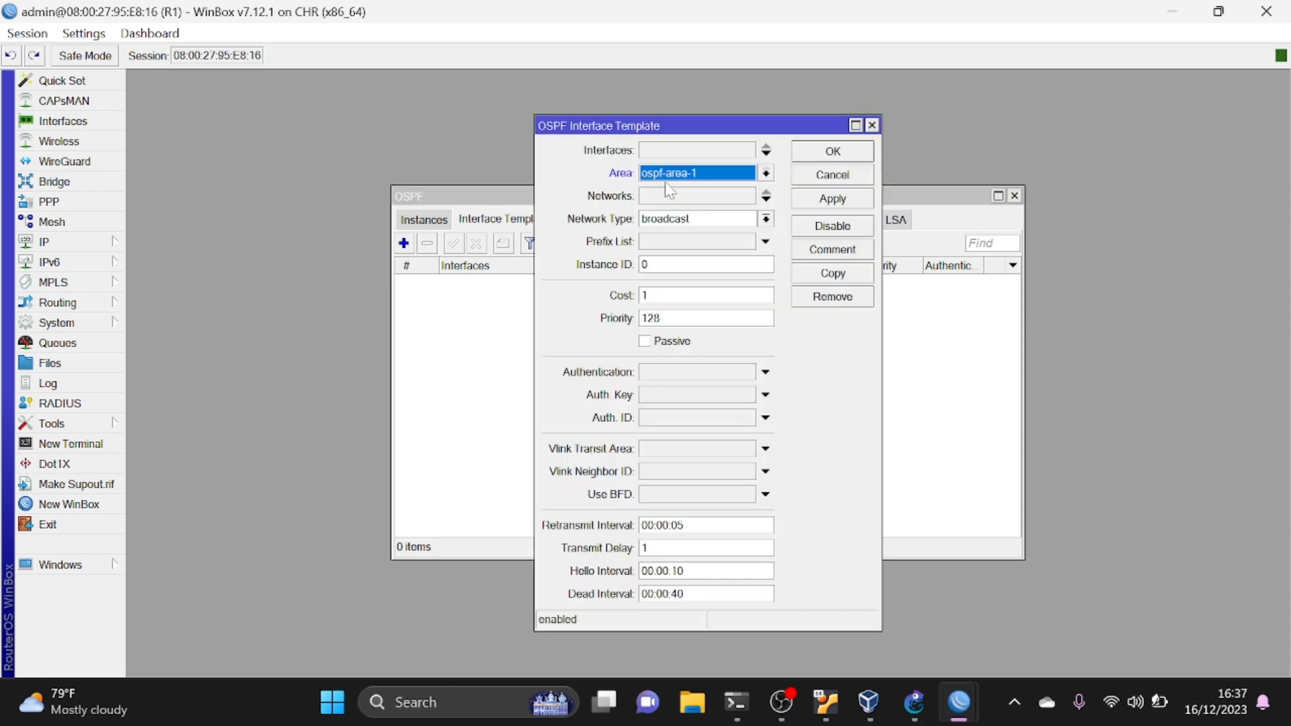
left_click(669, 194)
type("192")
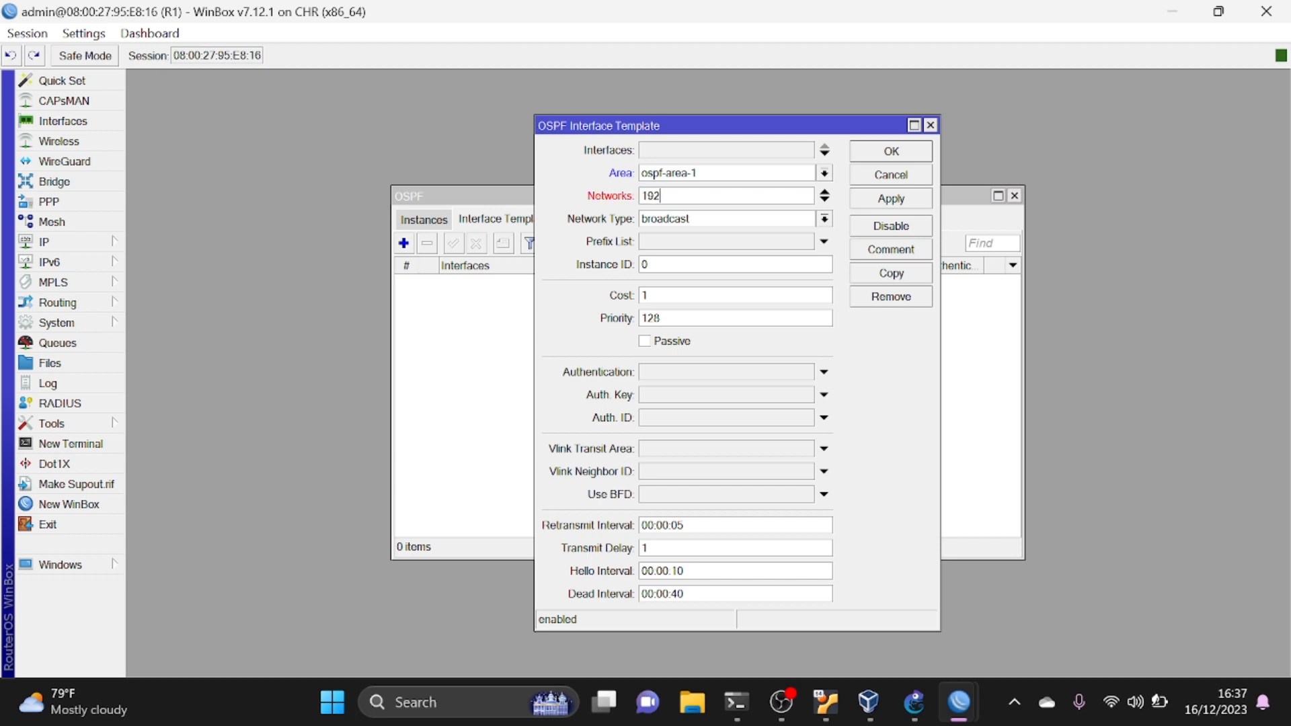
type(".168.")
type("100.0/24")
- Add 192.168.20.0/24 as a second network in R1's OSPF interface template and save the template
key("ctrl+a")
key("ctrl+c")
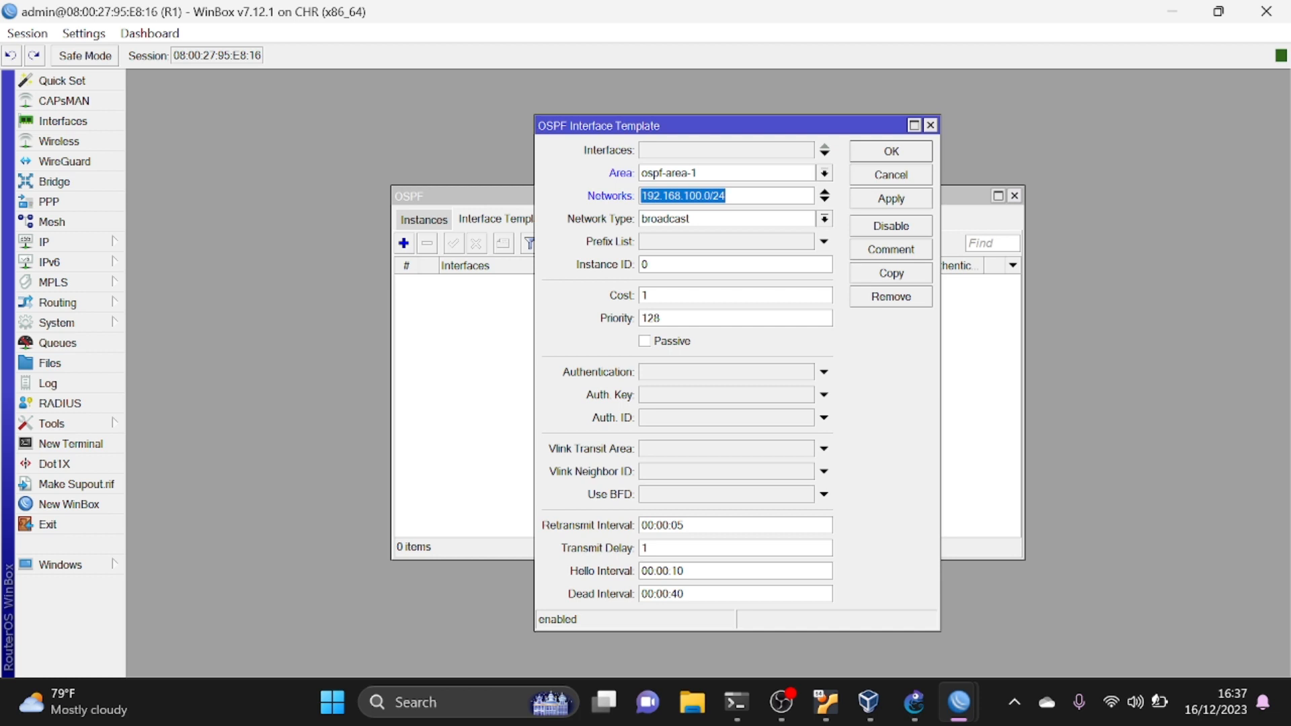
left_click(825, 200)
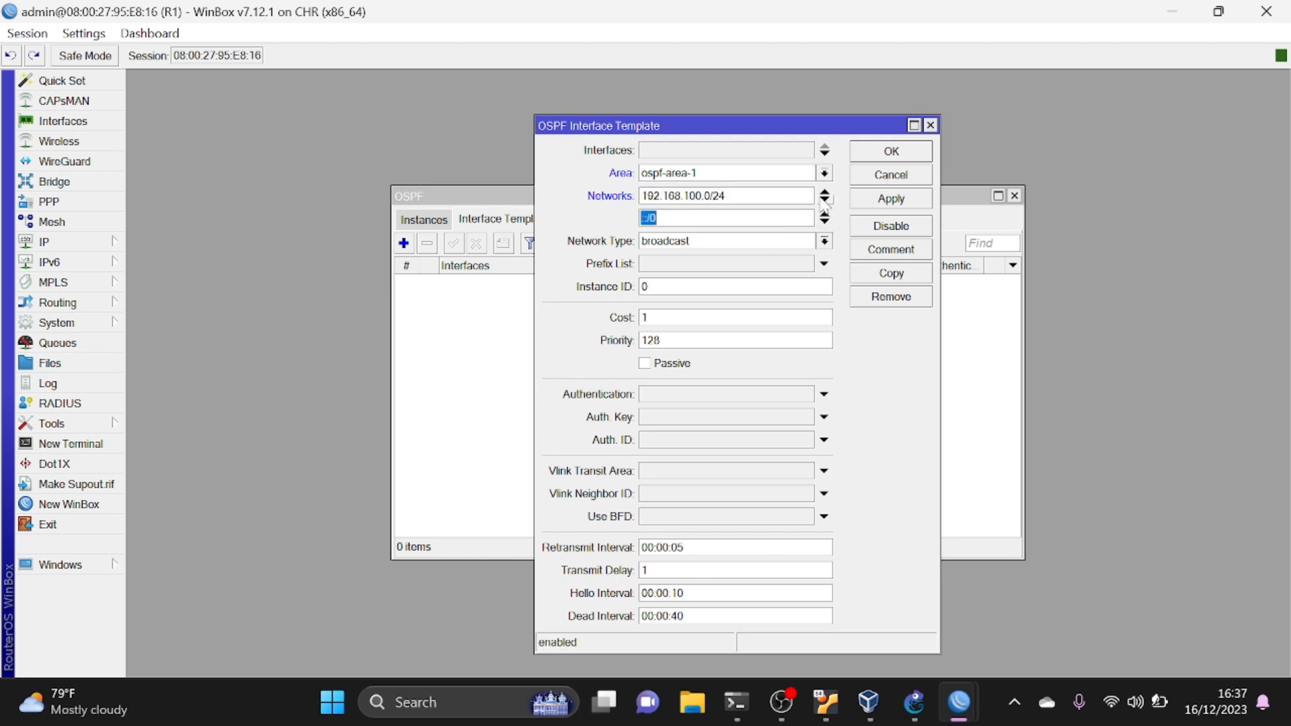
key("ctrl+v")
key("BackSpace")
key("BackSpace")
key("BackSpace")
key("BackSpace")
type("20")
left_click(886, 199)
left_click(876, 155)
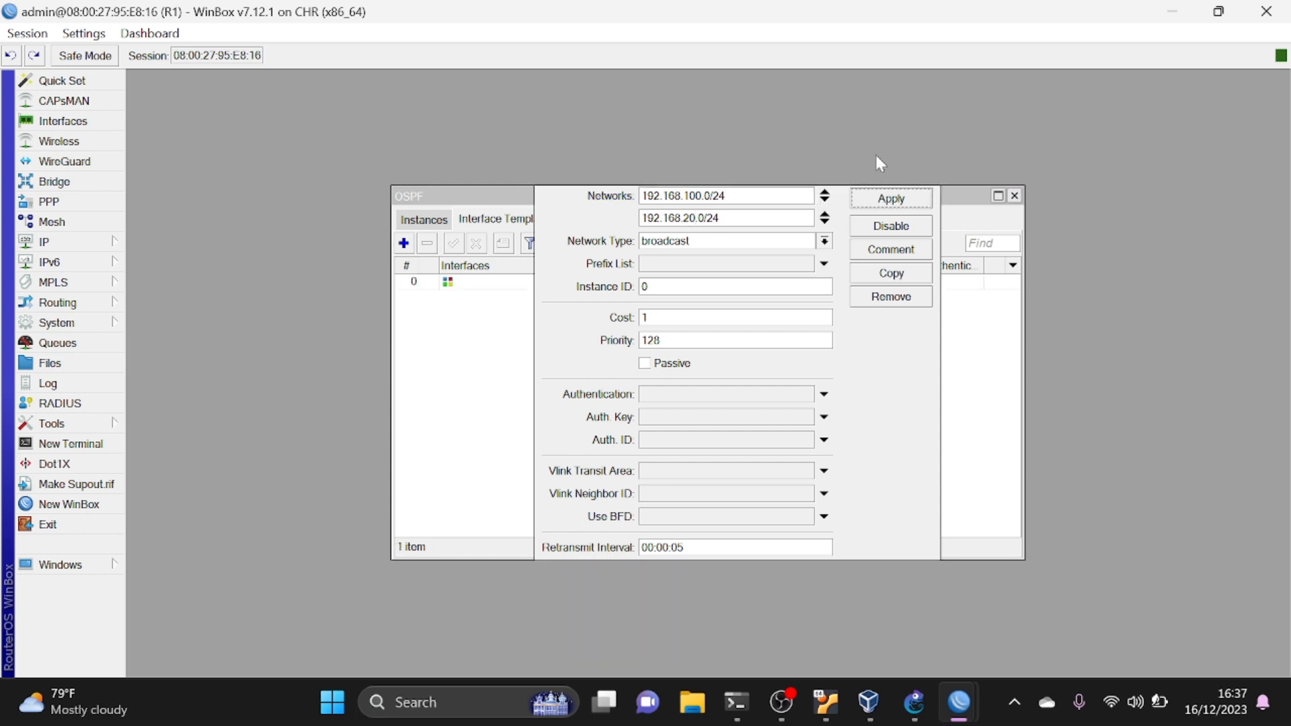
- In R2's WinBox session, close the address list and create an OSPF version 2 instance with the default settings
mouse_move(956, 711)
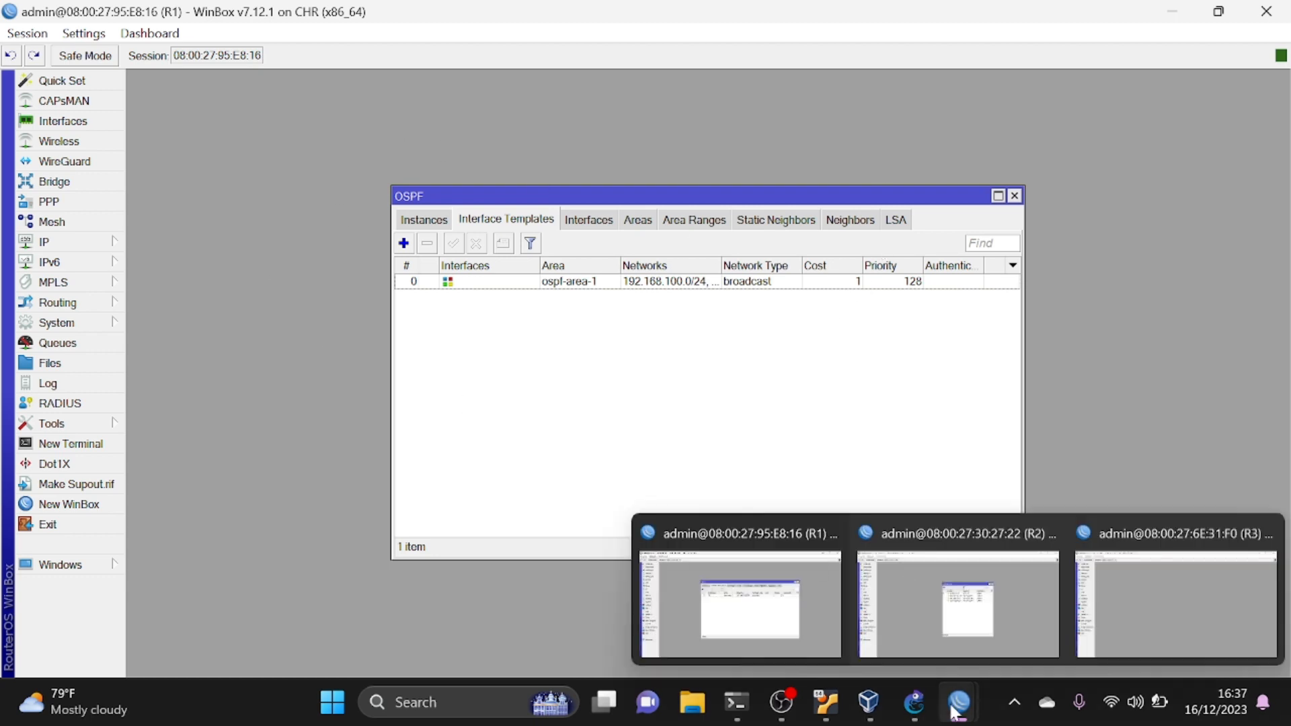
left_click(944, 597)
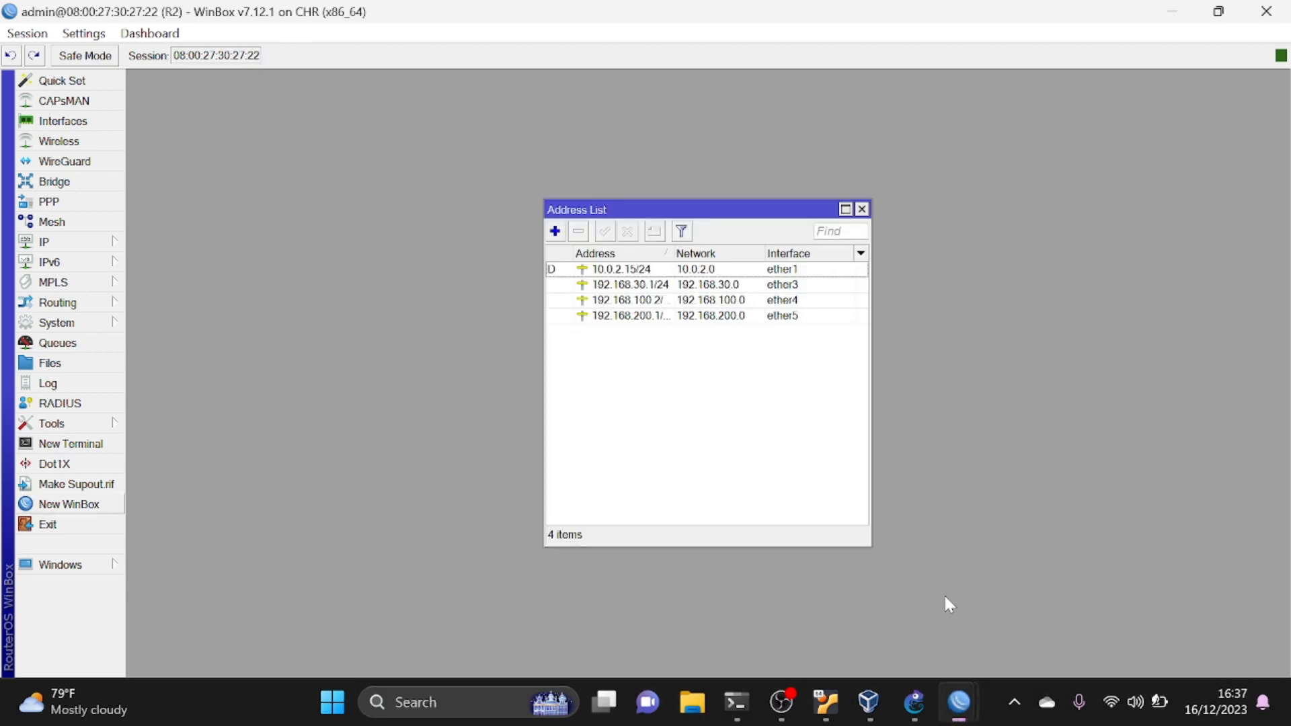
left_click(866, 209)
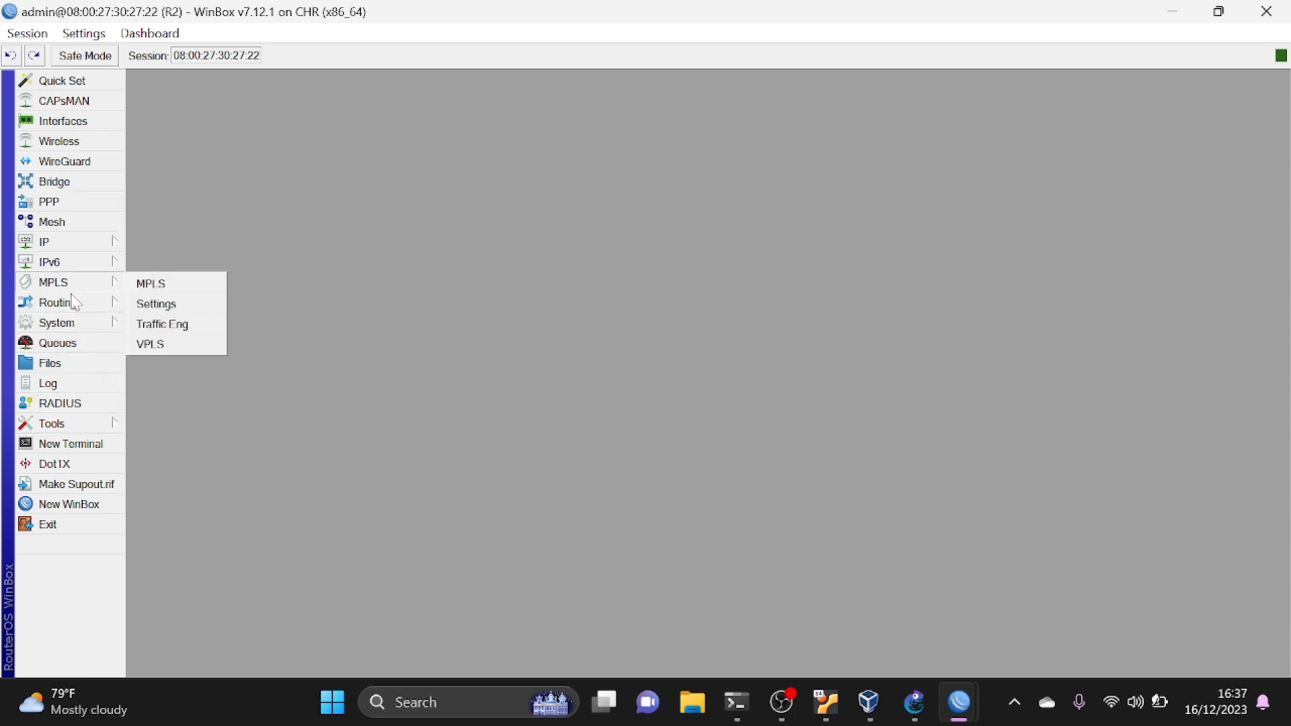
mouse_move(75, 306)
left_click(167, 421)
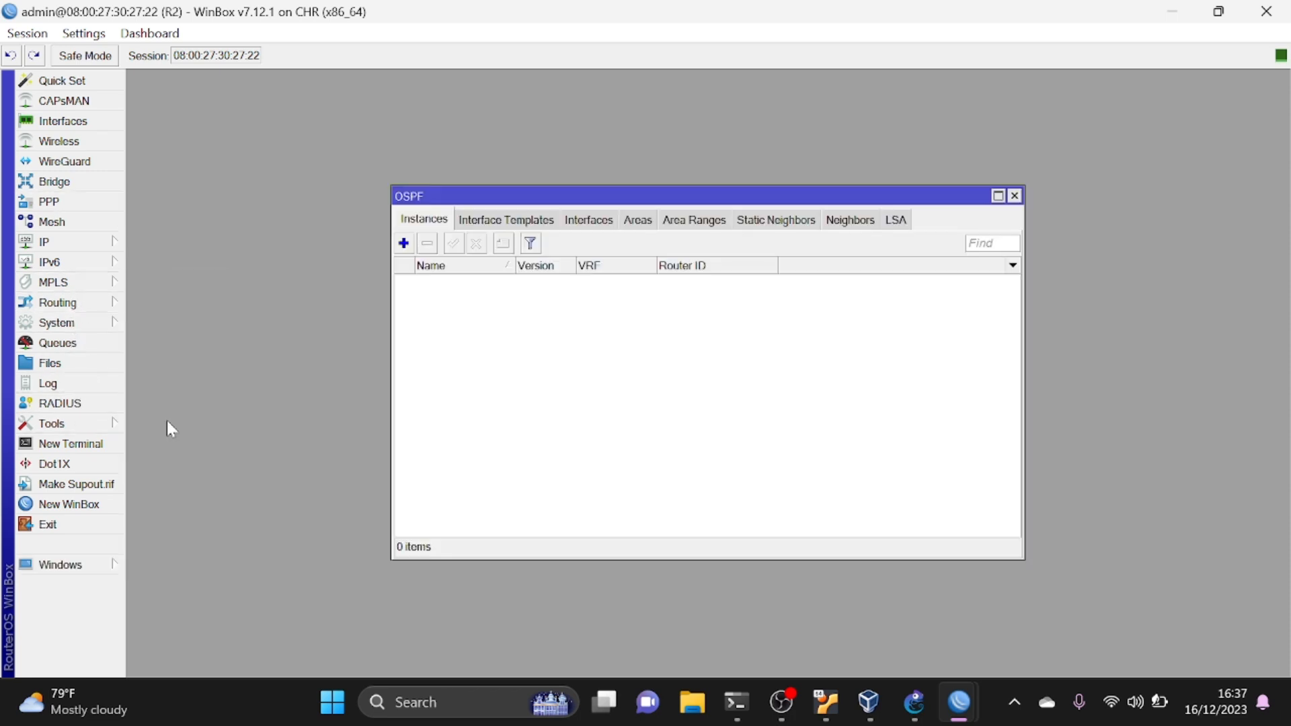
left_click(403, 243)
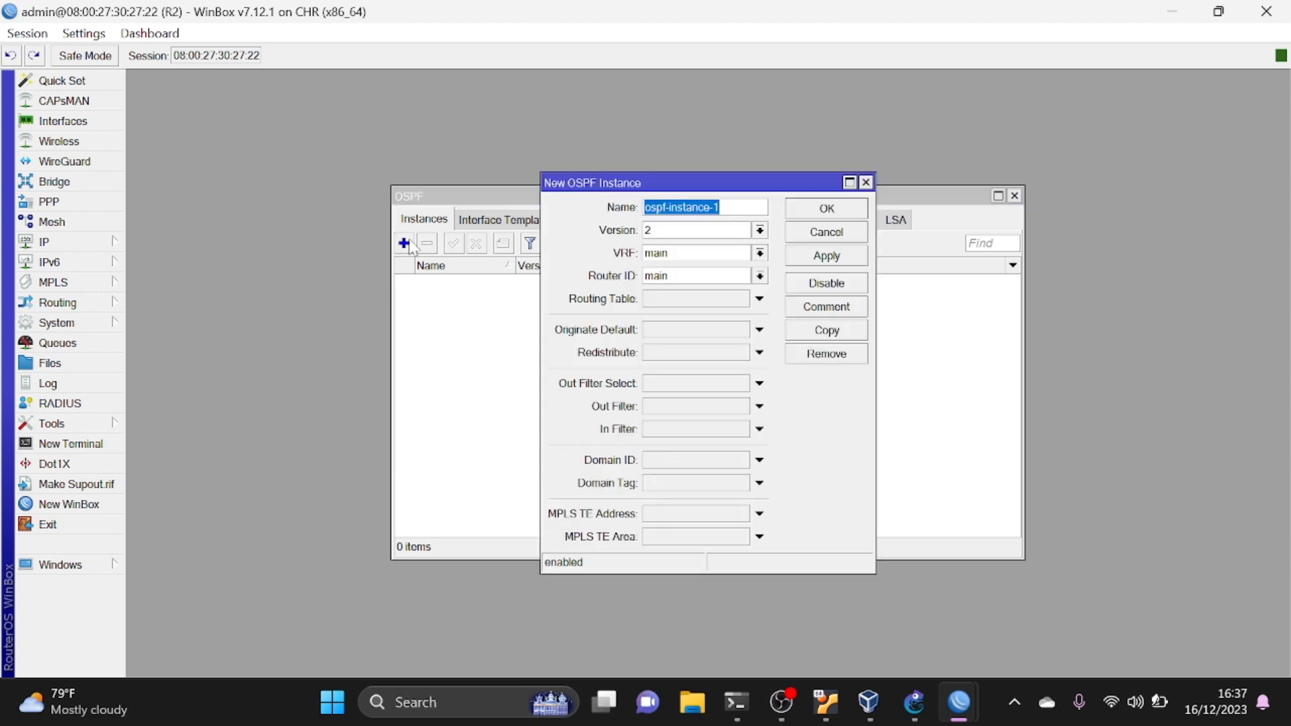
key("Return")
double_click(585, 281)
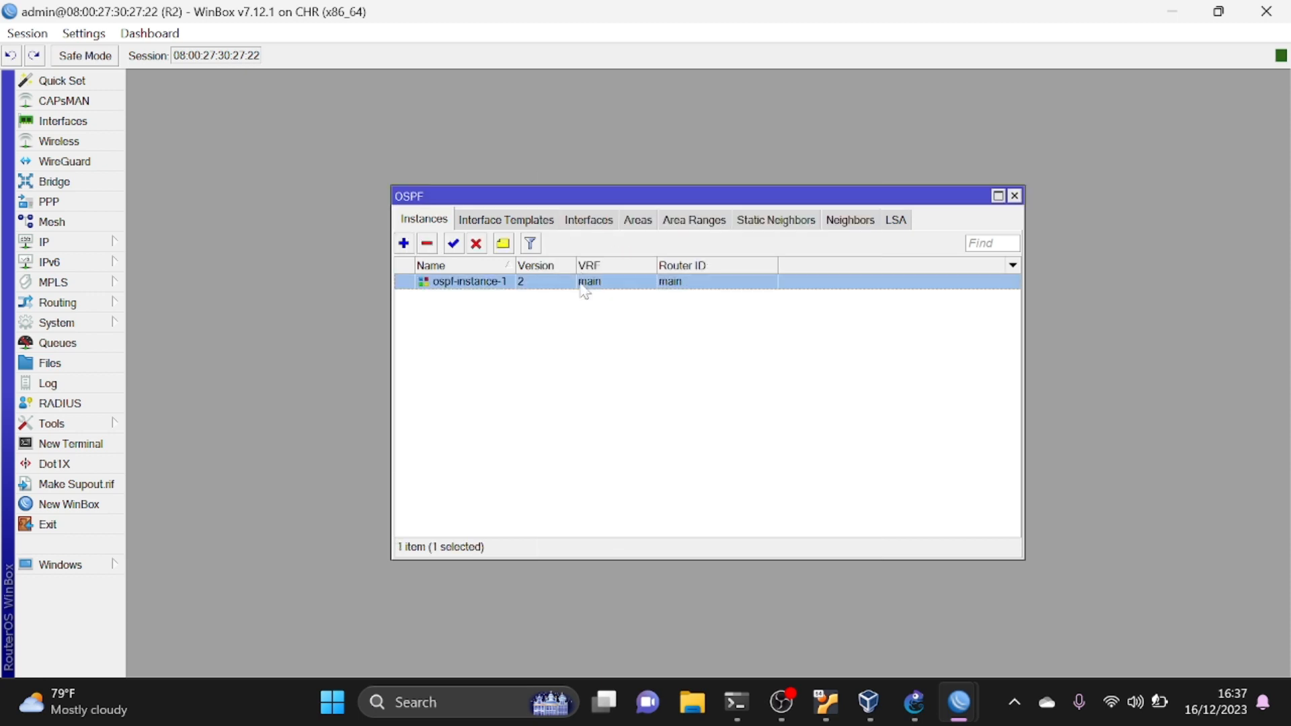
- Confirm R2's OSPF instance and create an OSPF area on it with area ID 0.0.0.0 and the default type
left_click(835, 258)
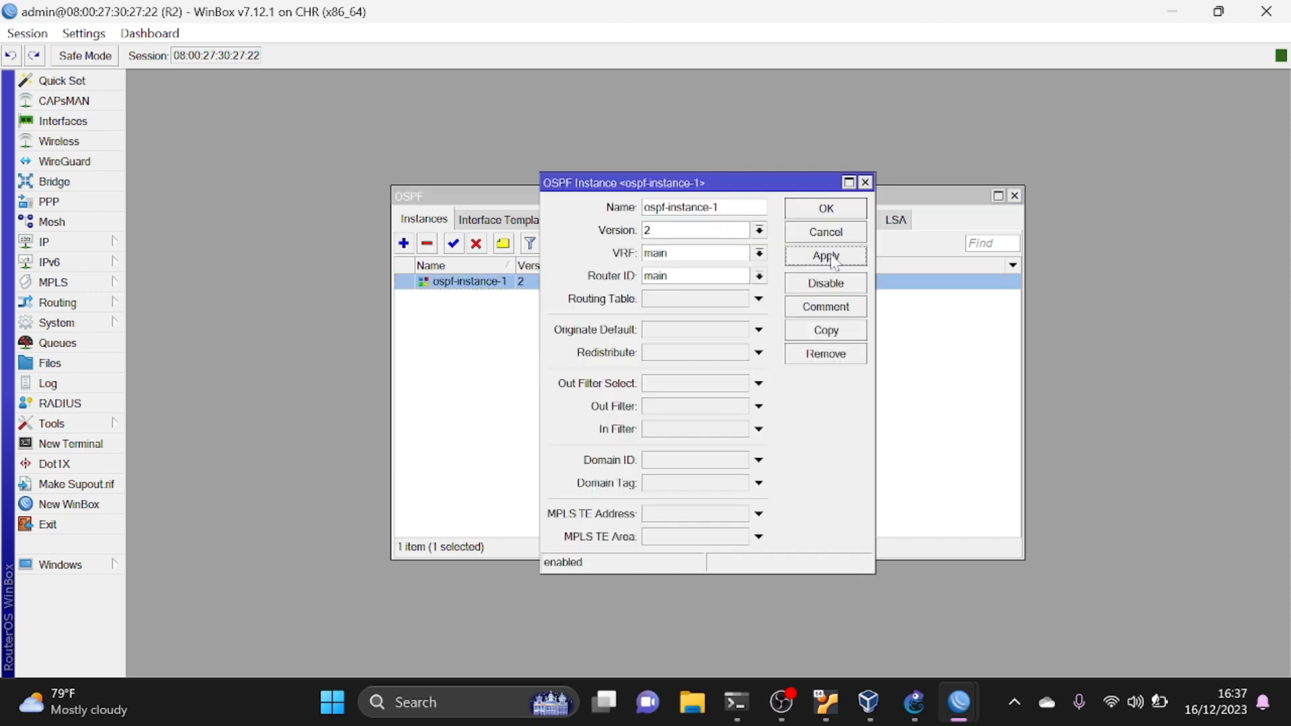
left_click(831, 222)
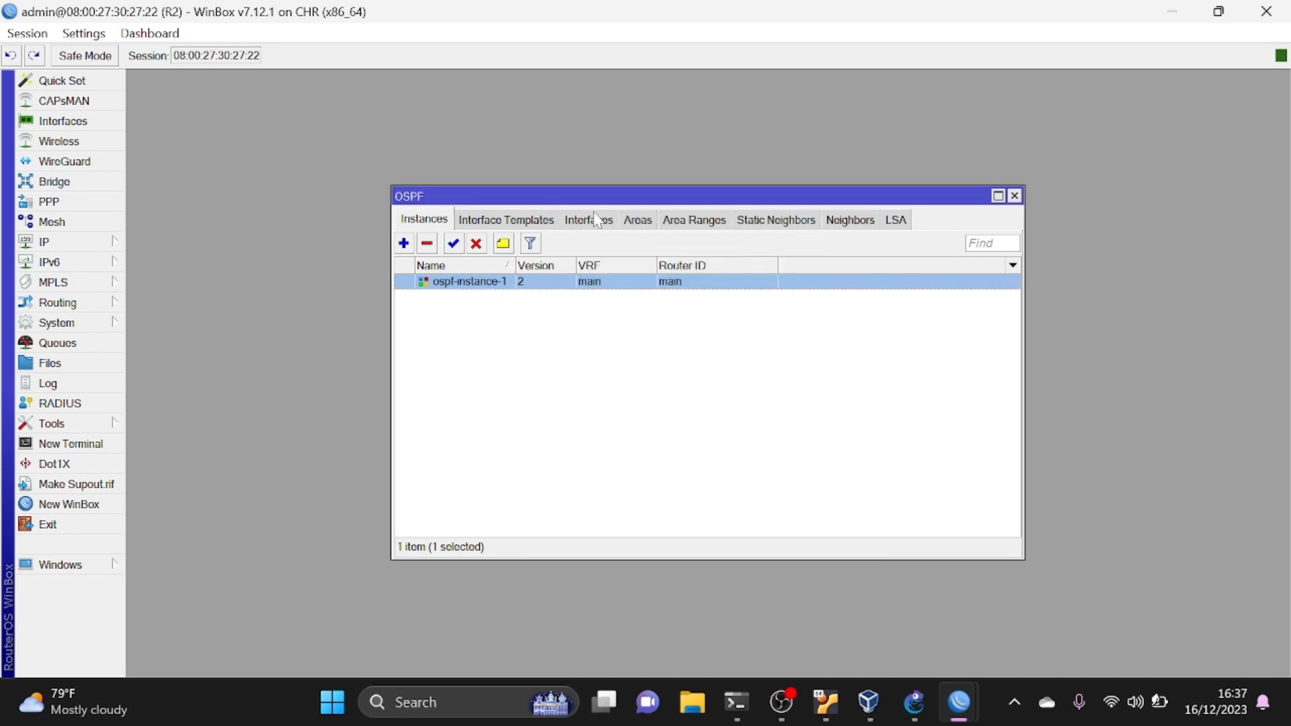
left_click(635, 221)
left_click(404, 244)
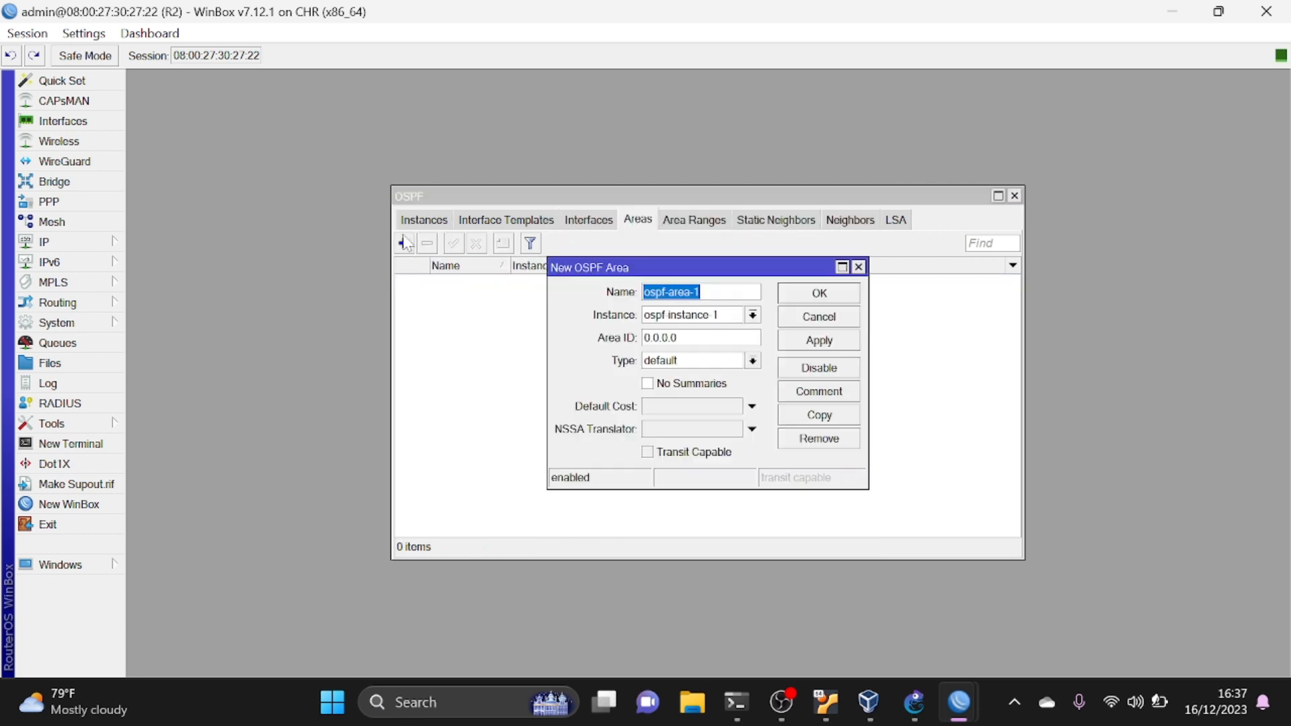
left_click(820, 296)
double_click(657, 283)
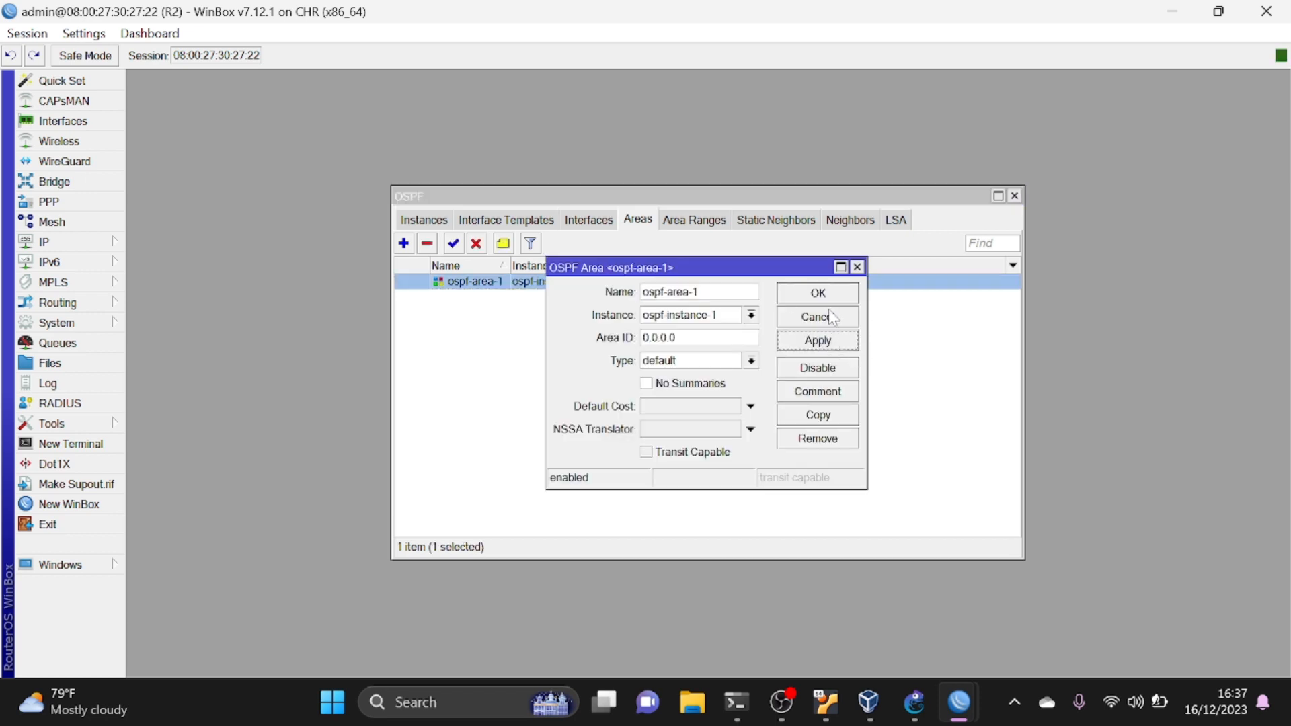
left_click(824, 296)
- Start a new OSPF interface template on R2 in ospf-area-1 and enter 192.168.100.0/24 as its network
left_click(522, 220)
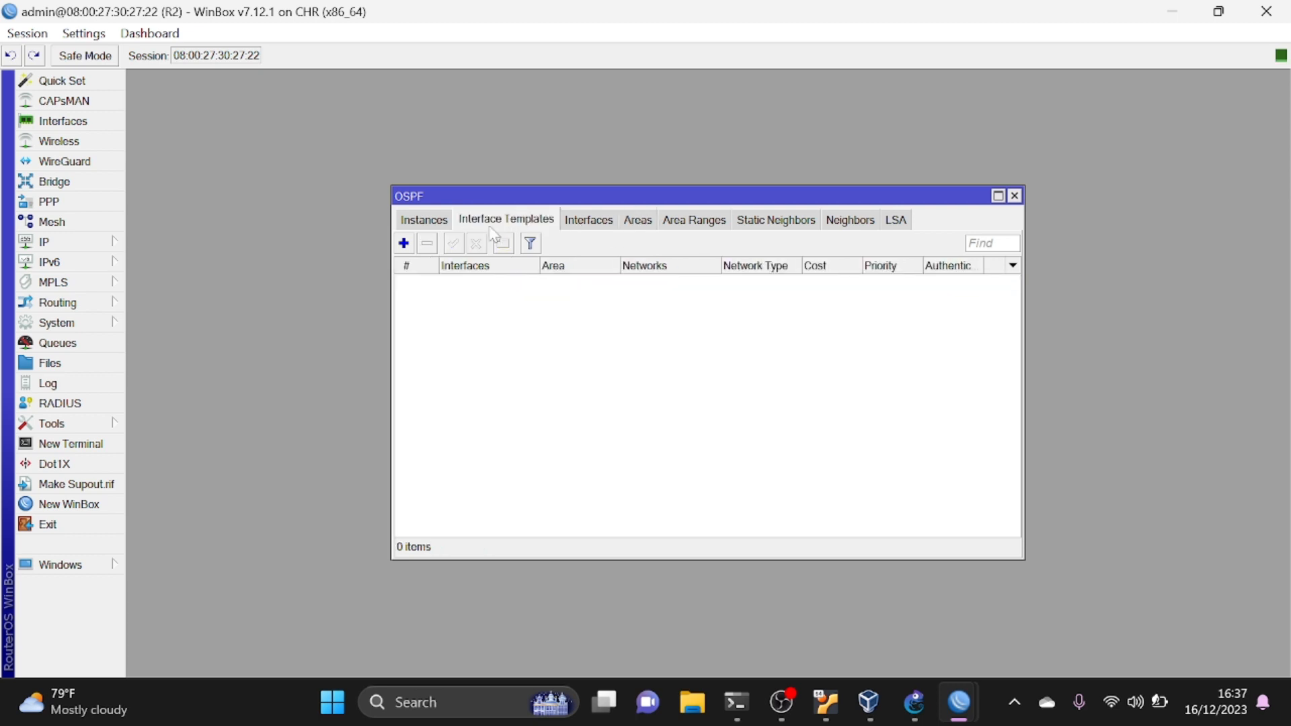
left_click(403, 244)
left_click(672, 195)
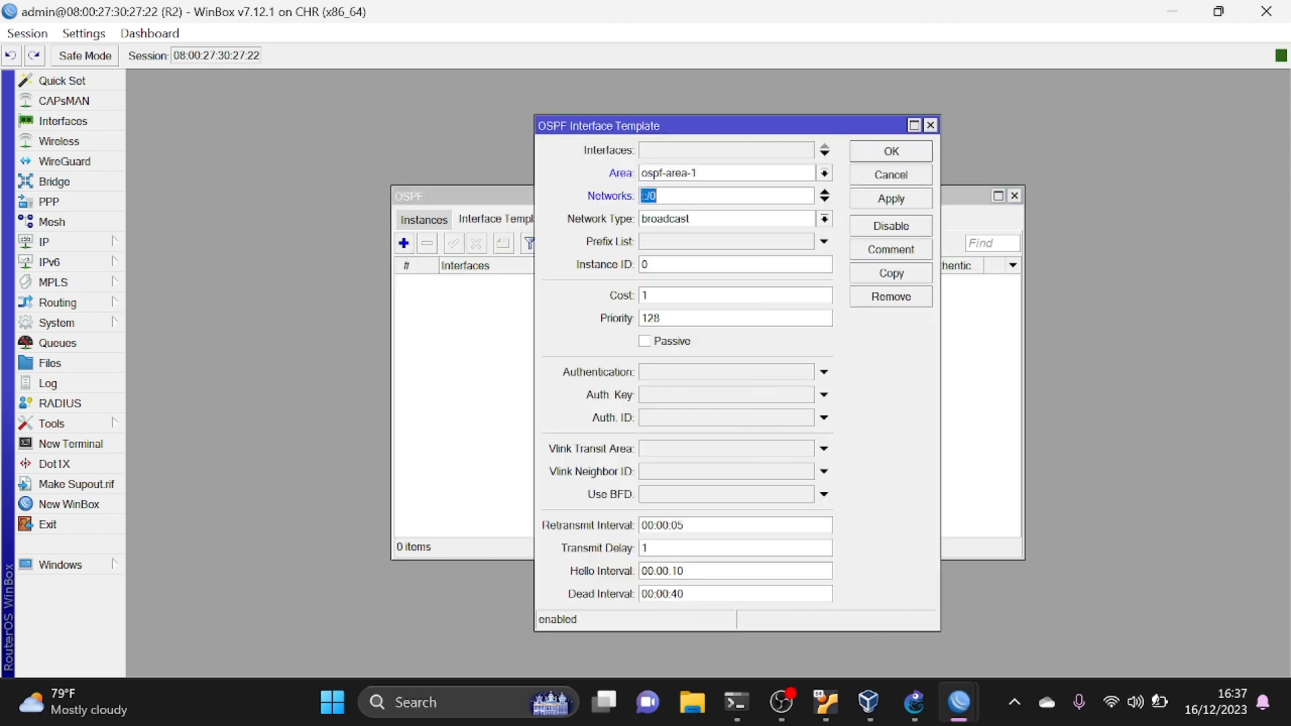
type("192.168.100.0/24")
left_click(824, 200)
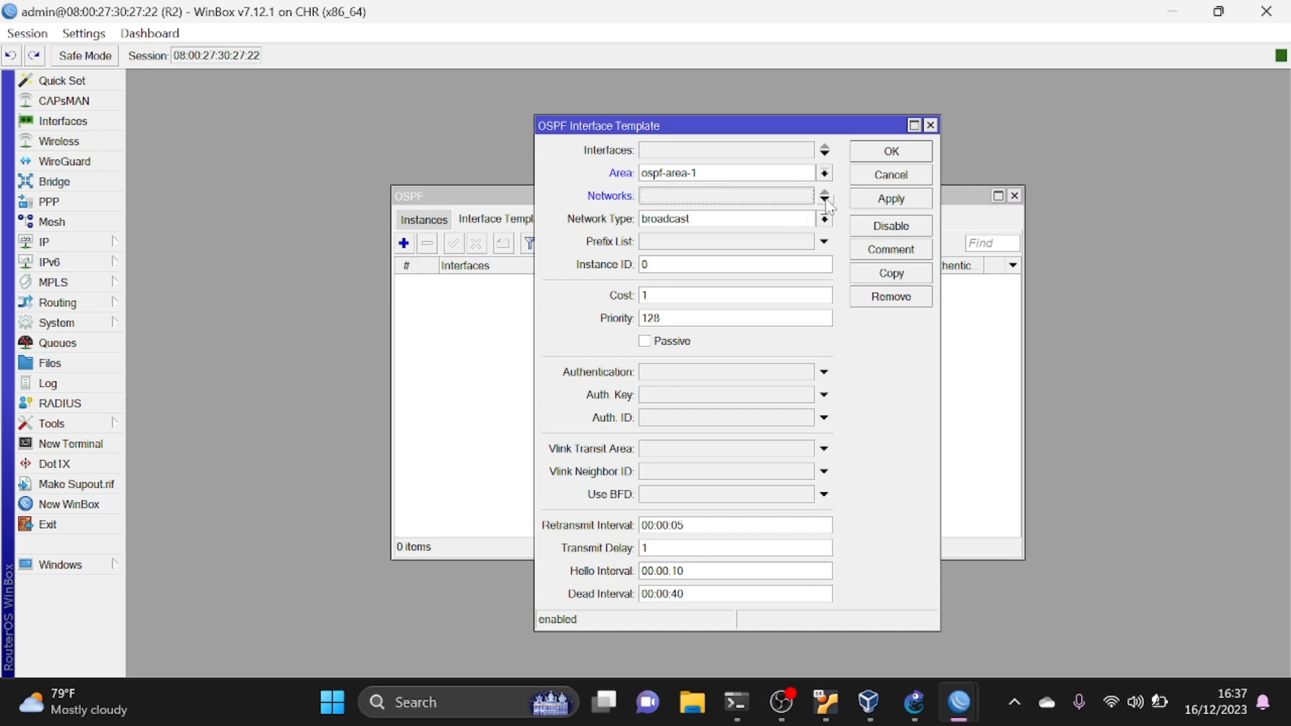
left_click(798, 199)
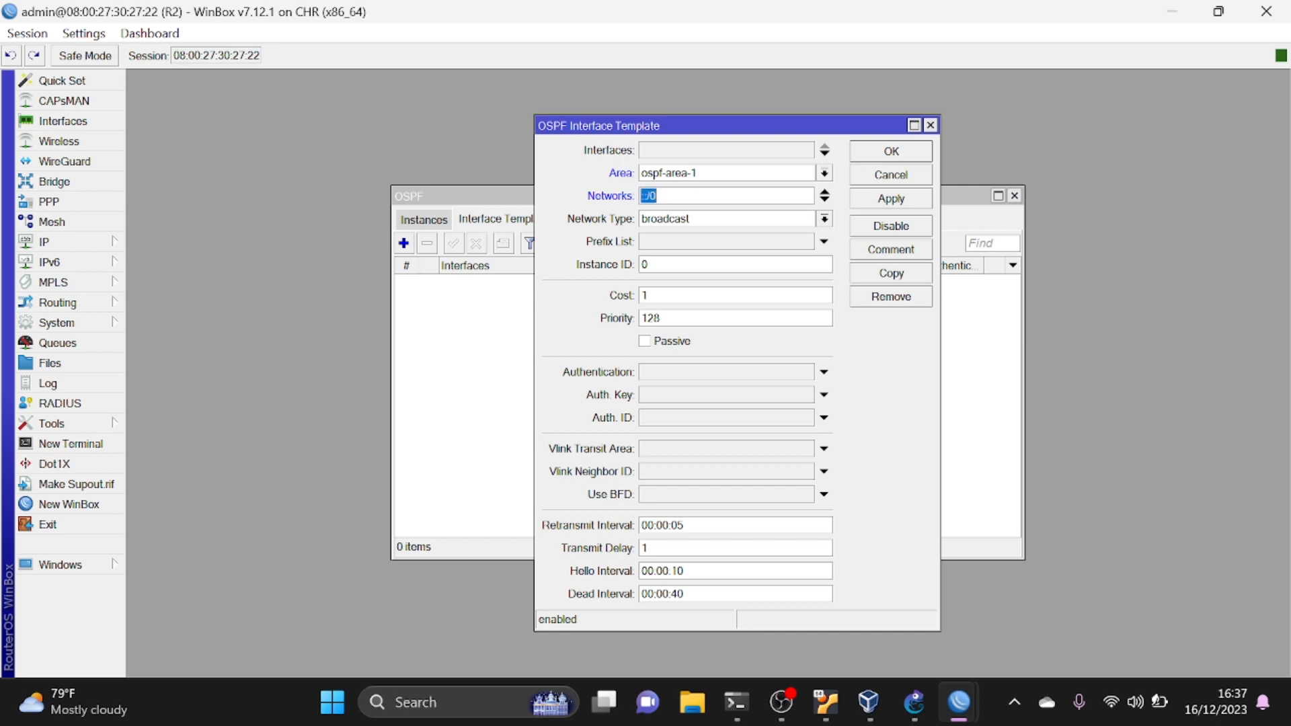
type("192.168.100.0/24")
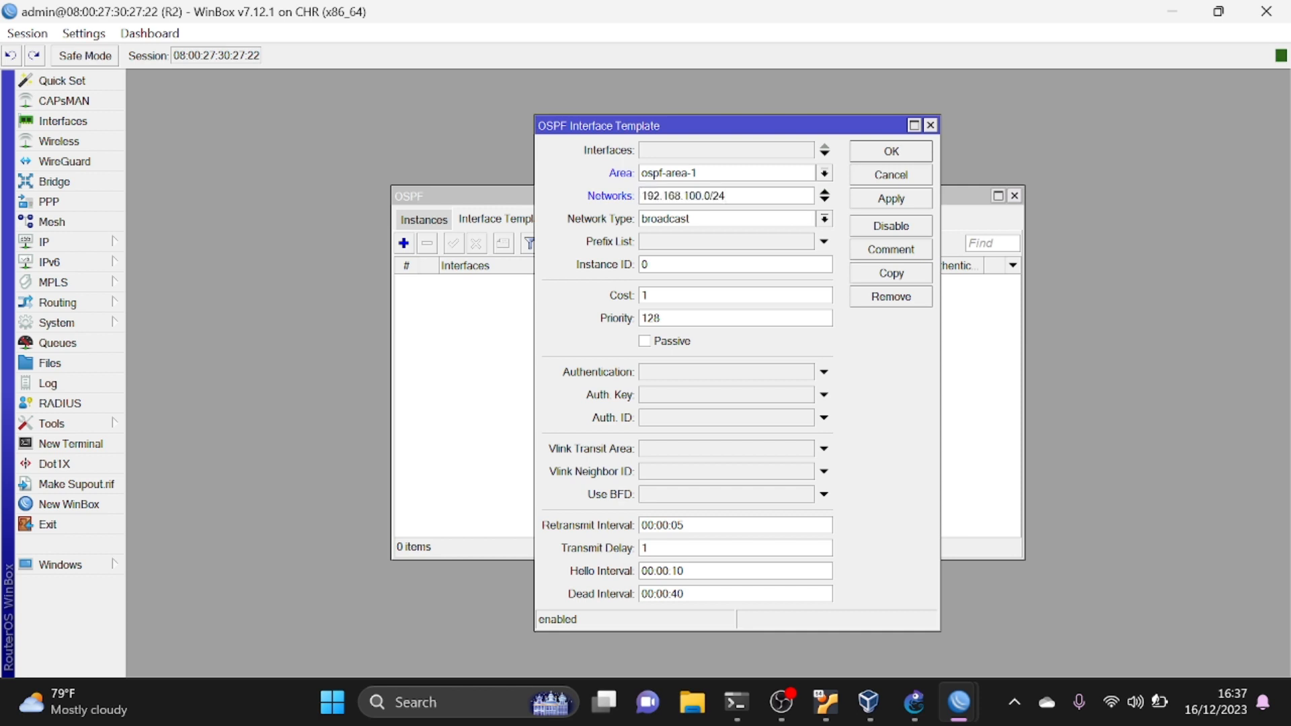
- Add 192.168.200.0/24 as a second network in R2's OSPF interface template
left_click(824, 200)
type("192.168.100.0/24")
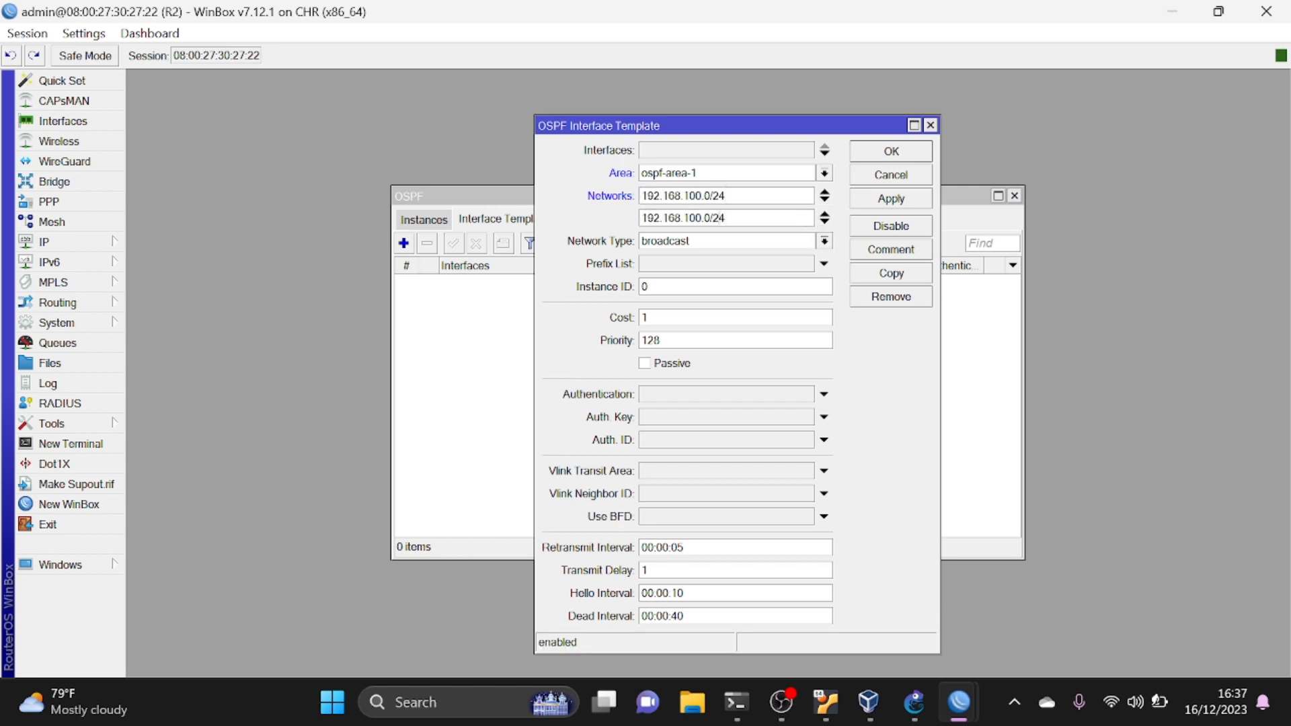
key("Left")
key("Left")
key("Left")
key("Left")
key("Left")
key("Left")
key("BackSpace")
type("2")
- Add 192.168.30.0/24 as a third network in R2's OSPF interface template and save the template
left_click(825, 224)
type("192.168.100.0/24")
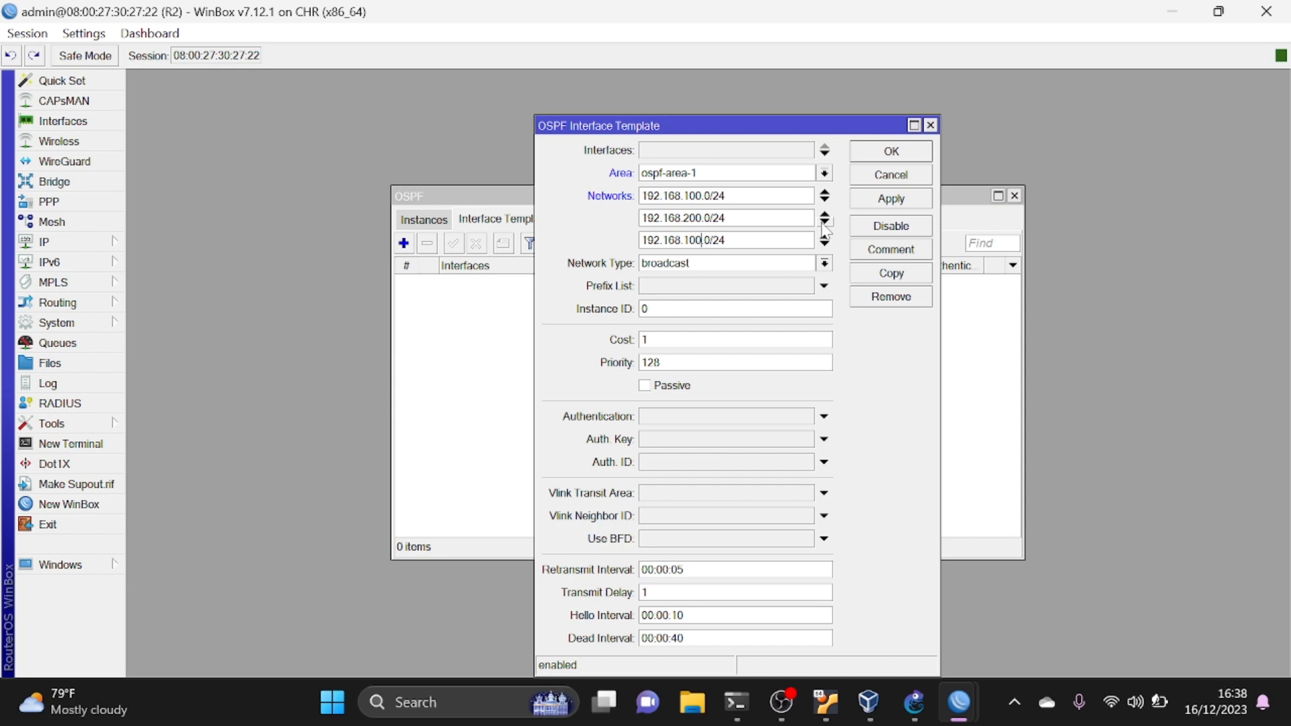
key("BackSpace")
key("BackSpace")
key("BackSpace")
type("30")
left_click(887, 203)
left_click(886, 152)
- Switch to R3's WinBox session and create an OSPF version 2 instance with the default settings
mouse_move(926, 718)
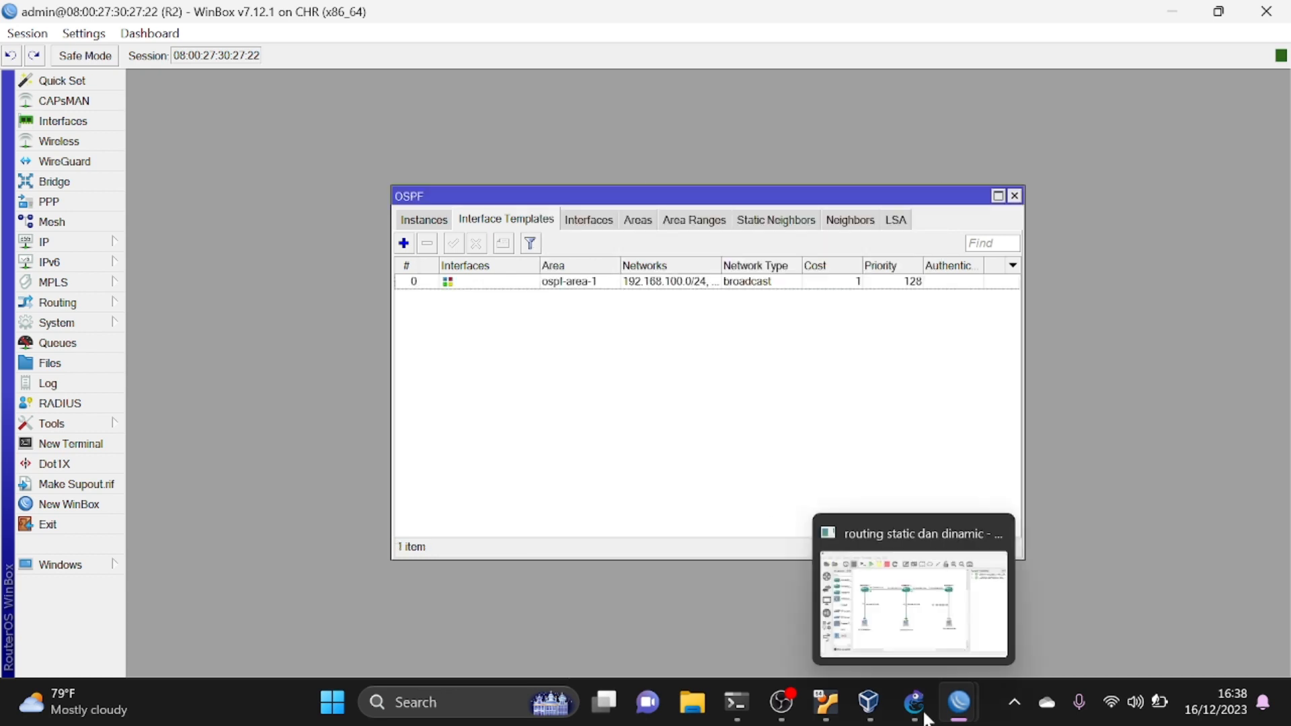
mouse_move(959, 703)
left_click(1116, 583)
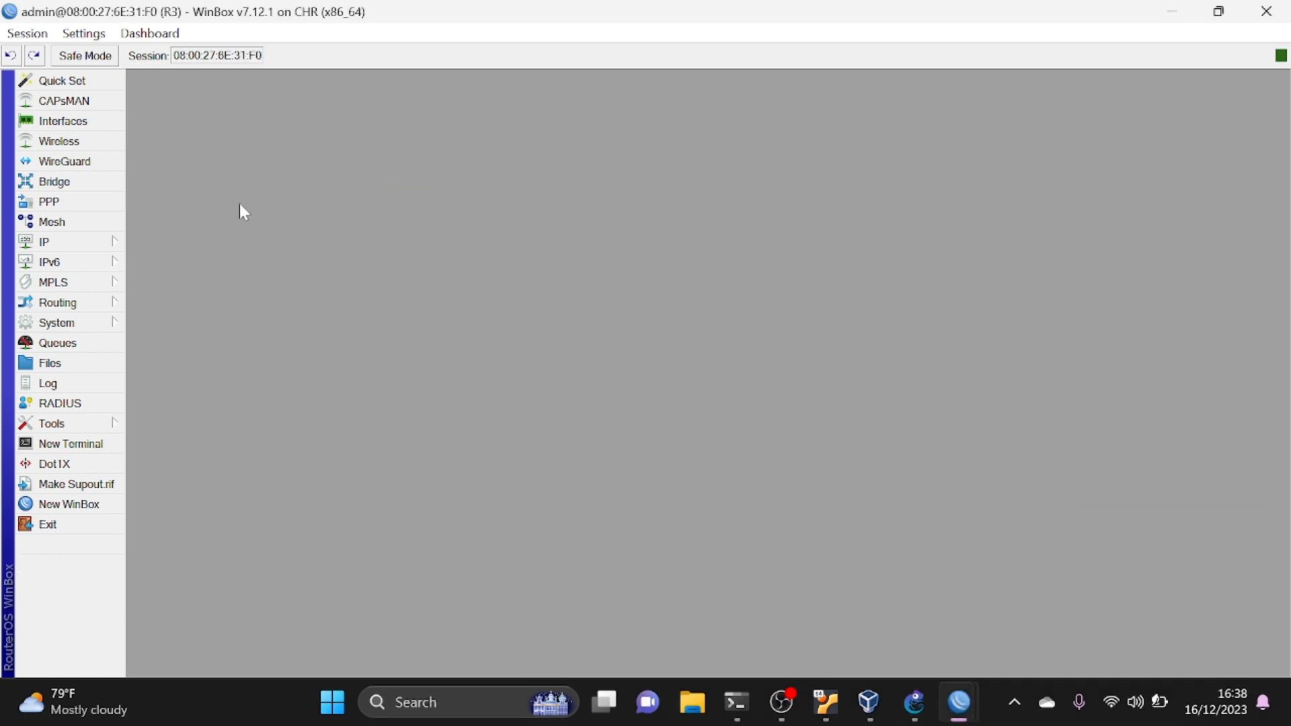
left_click(69, 305)
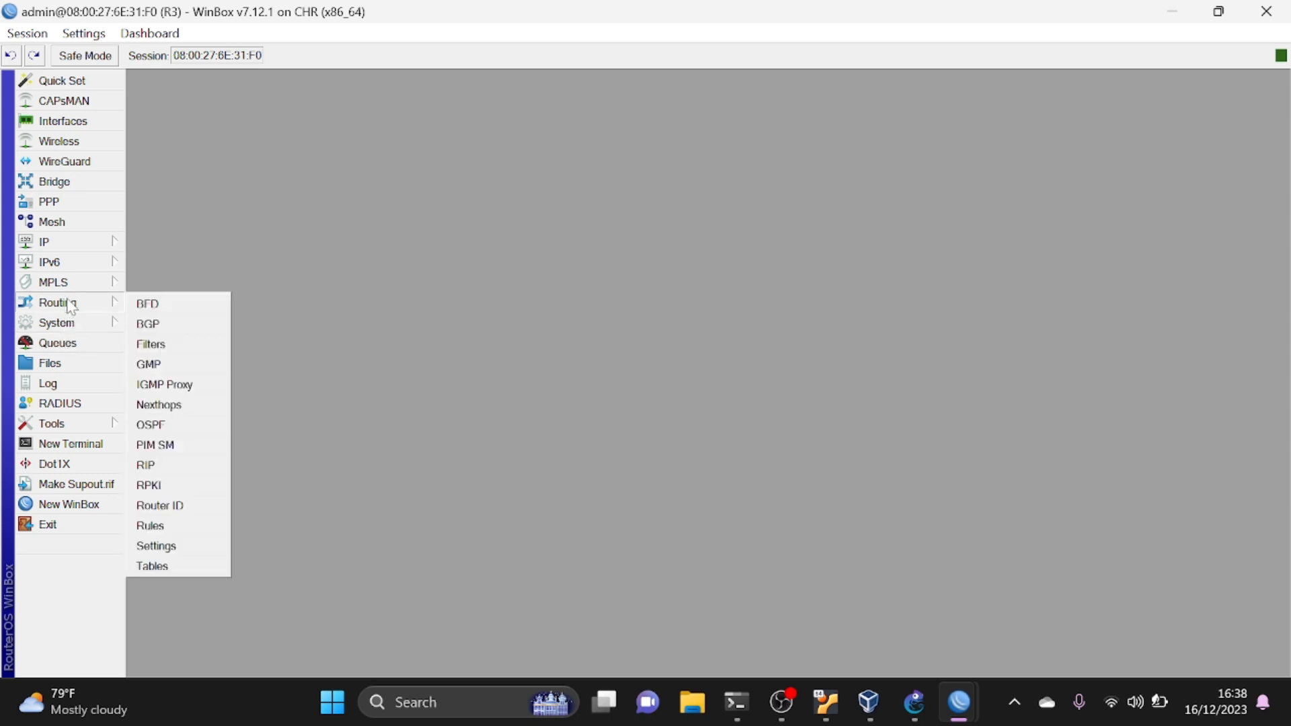
left_click(151, 425)
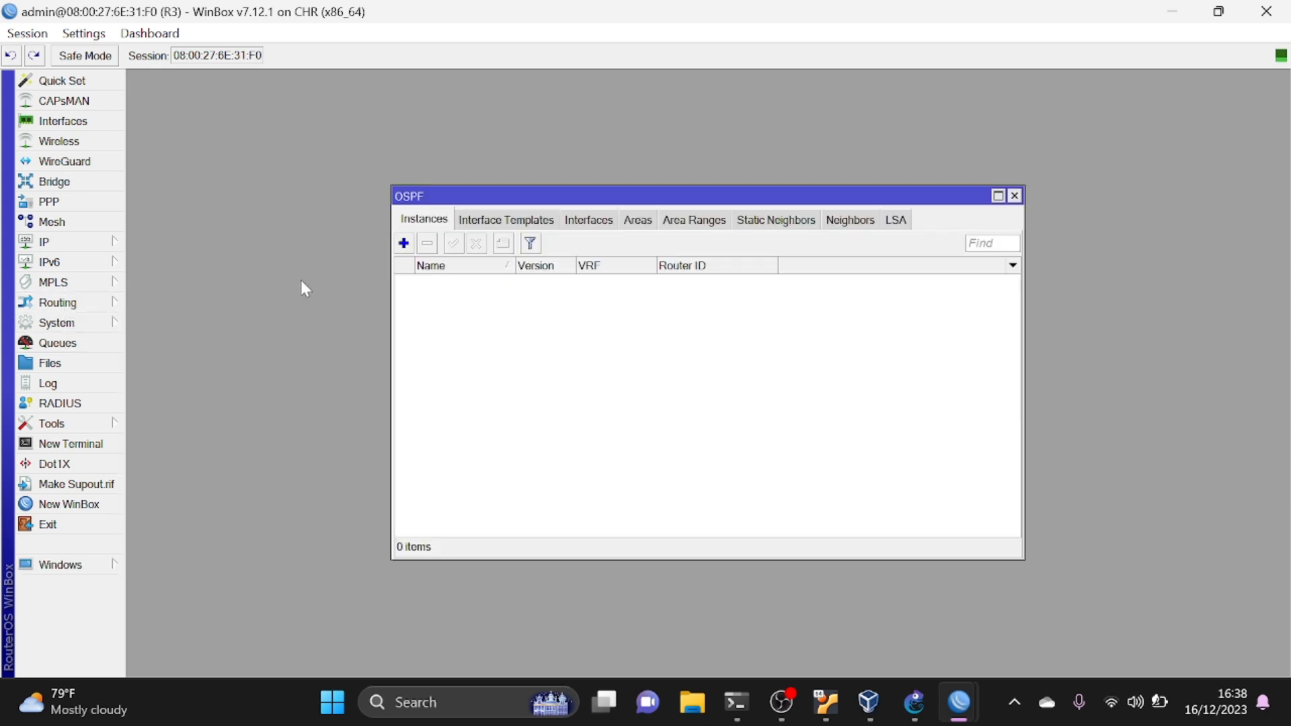
left_click(403, 243)
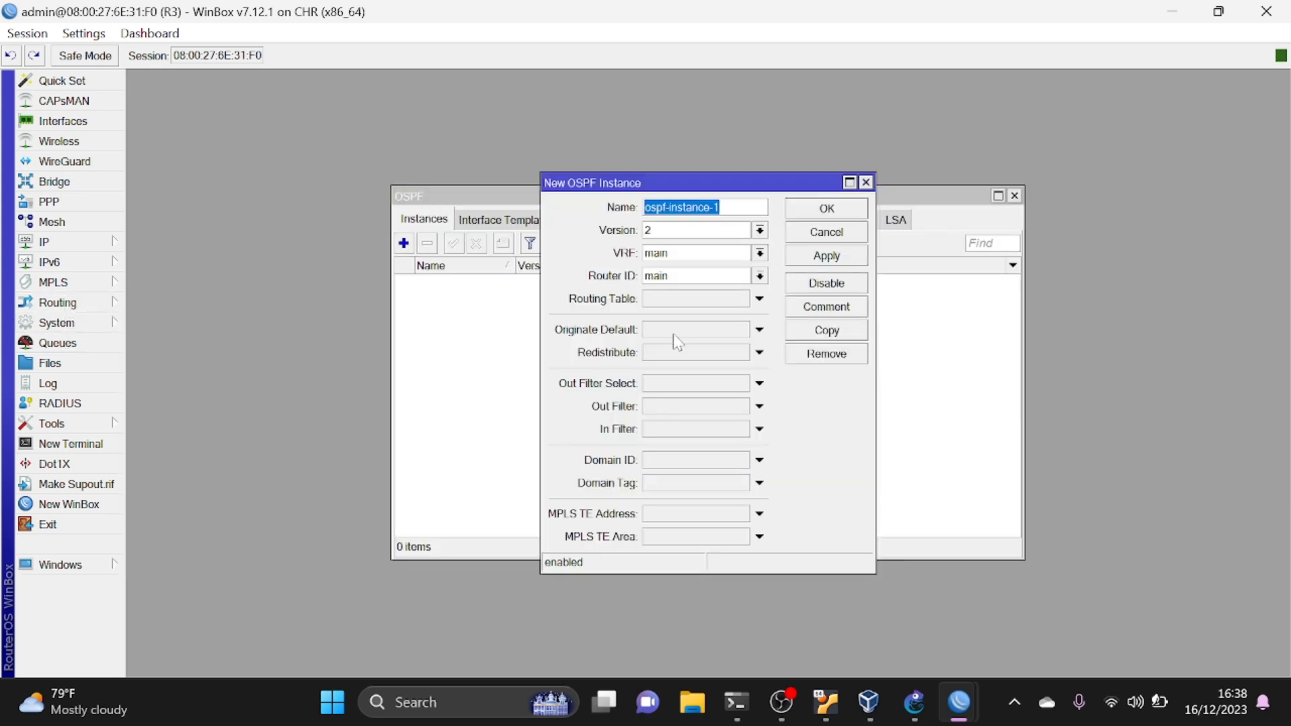
left_click(826, 255)
left_click(823, 212)
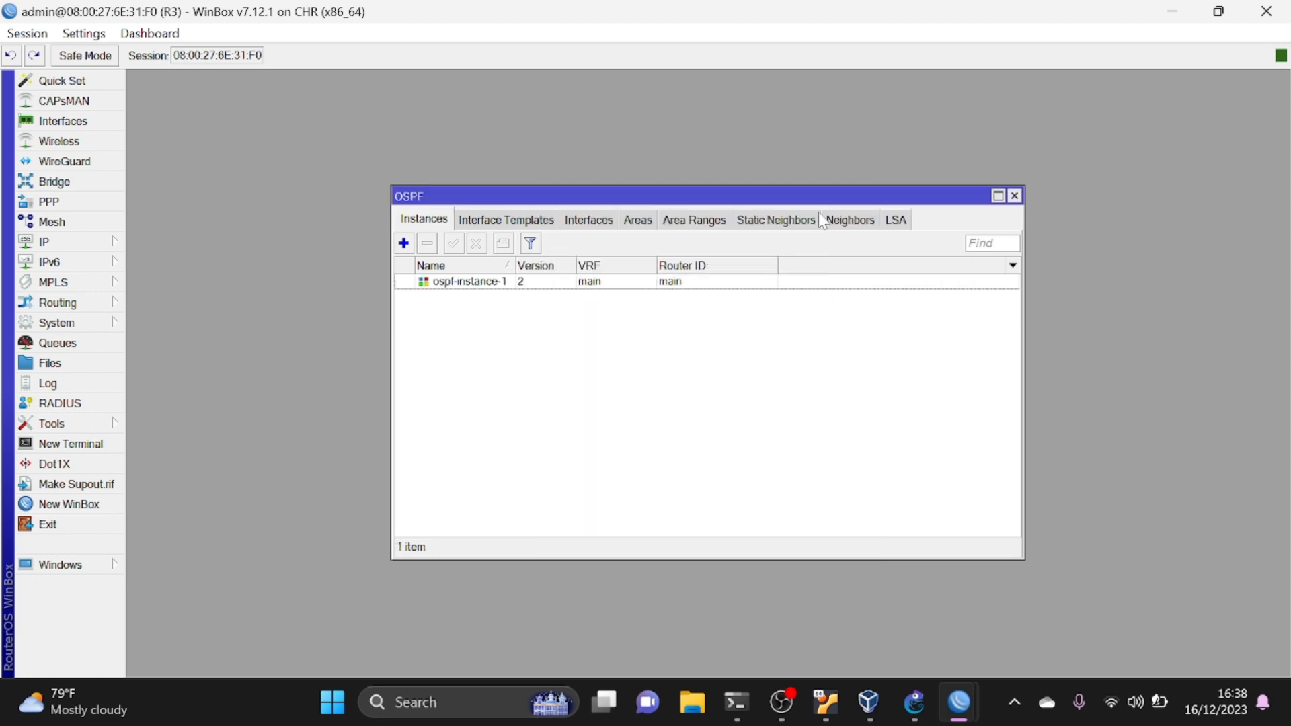
- Create an OSPF area on R3 with area ID 0.0.0.0 and the default type
left_click(636, 222)
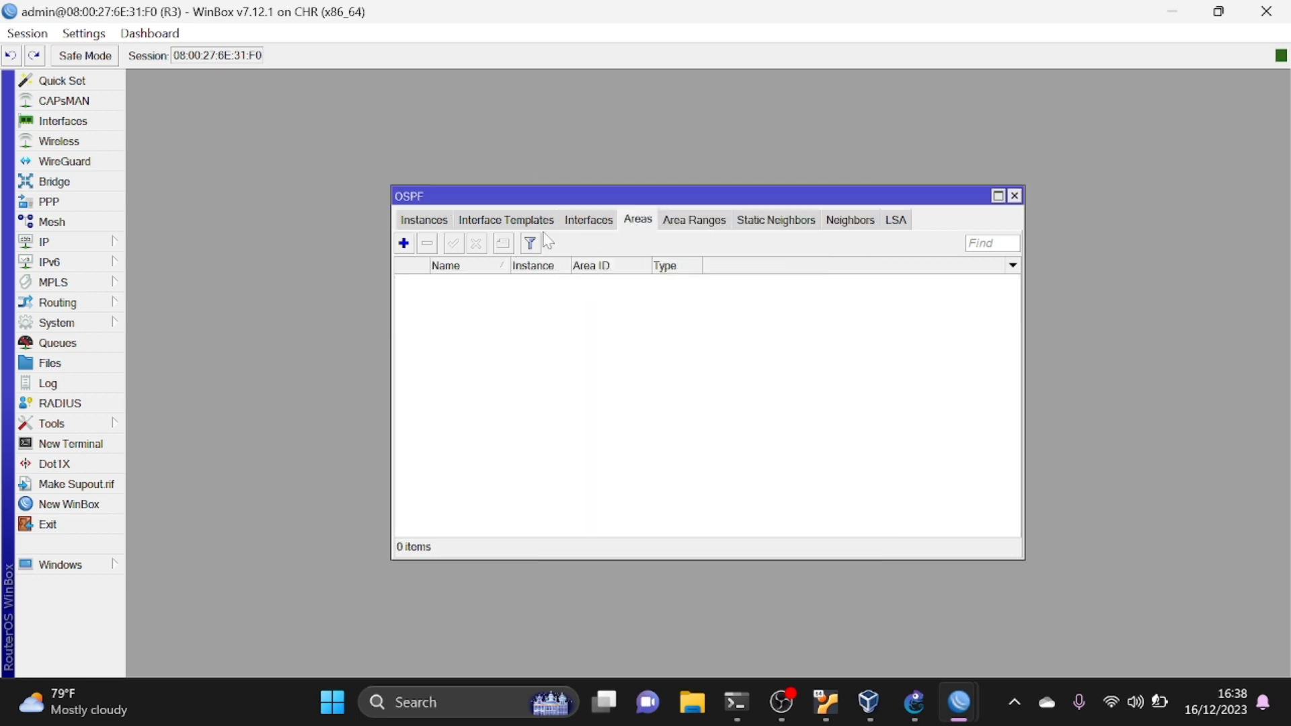
left_click(404, 243)
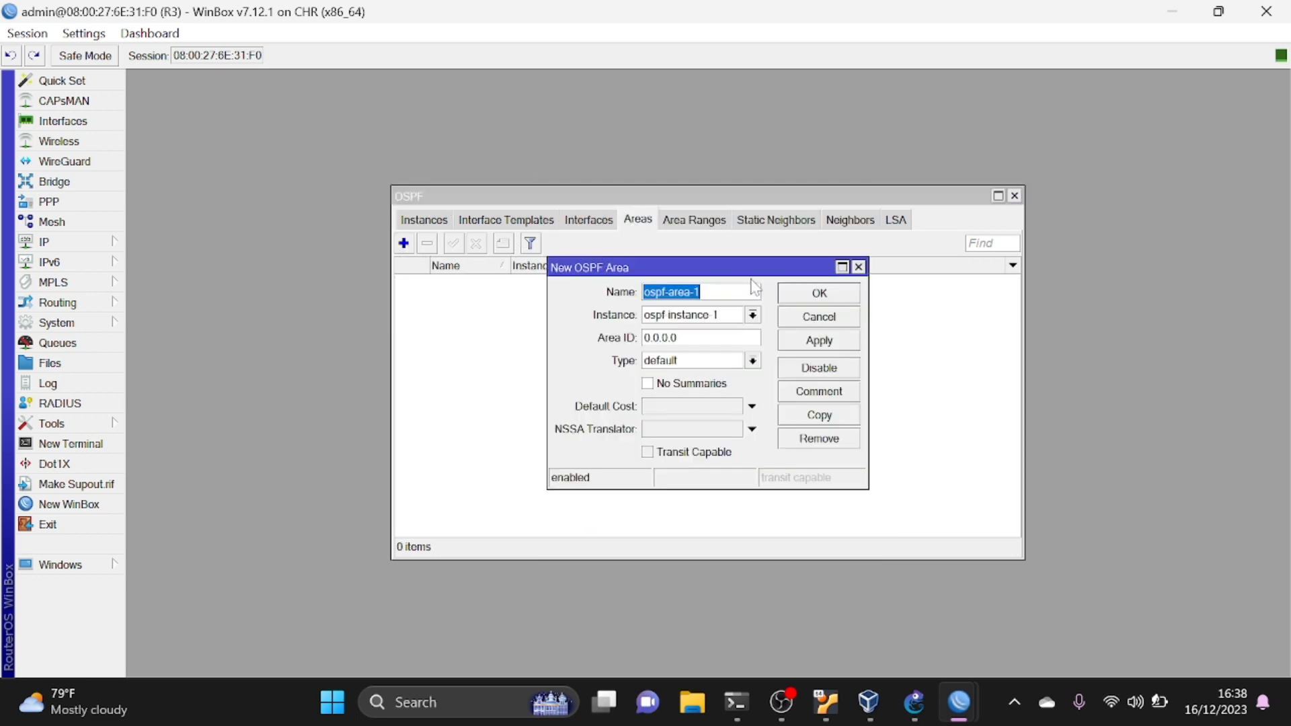
left_click(806, 341)
left_click(808, 300)
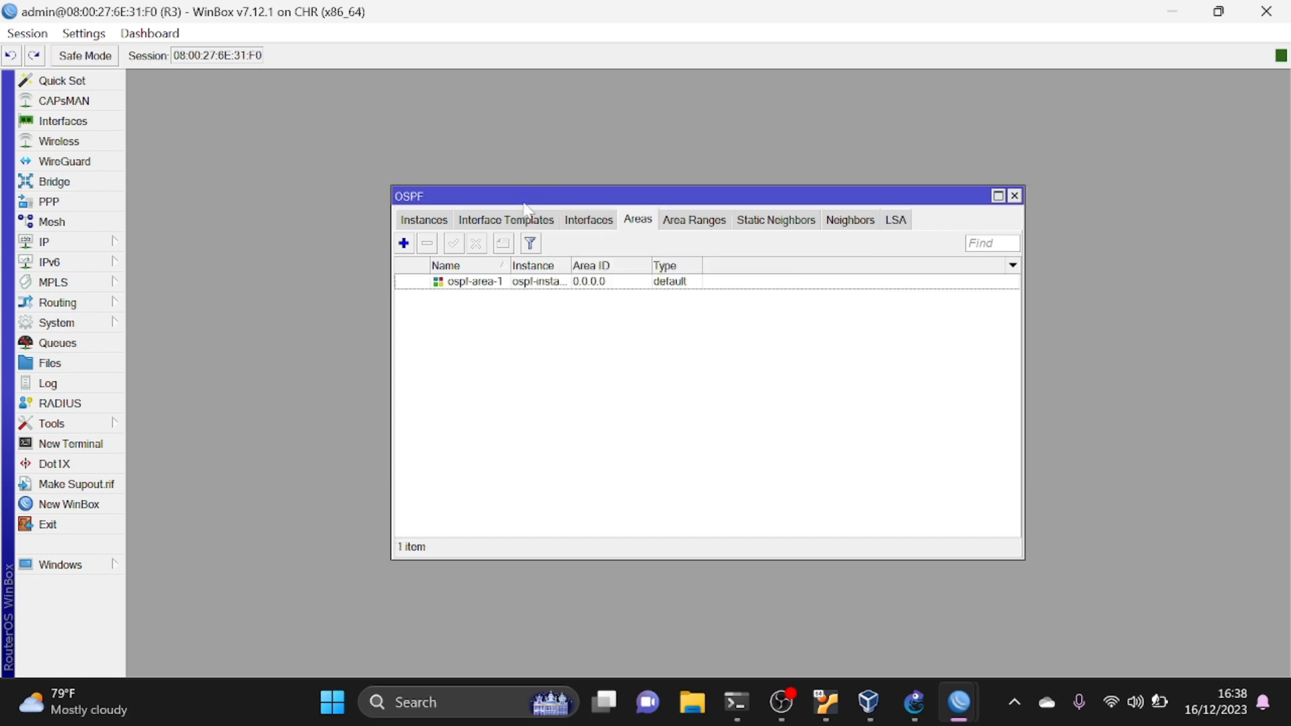
- Start a new OSPF interface template on R3 in ospf-area-1 and enter 192.168.200.0/24 as its network
left_click(518, 219)
left_click(404, 243)
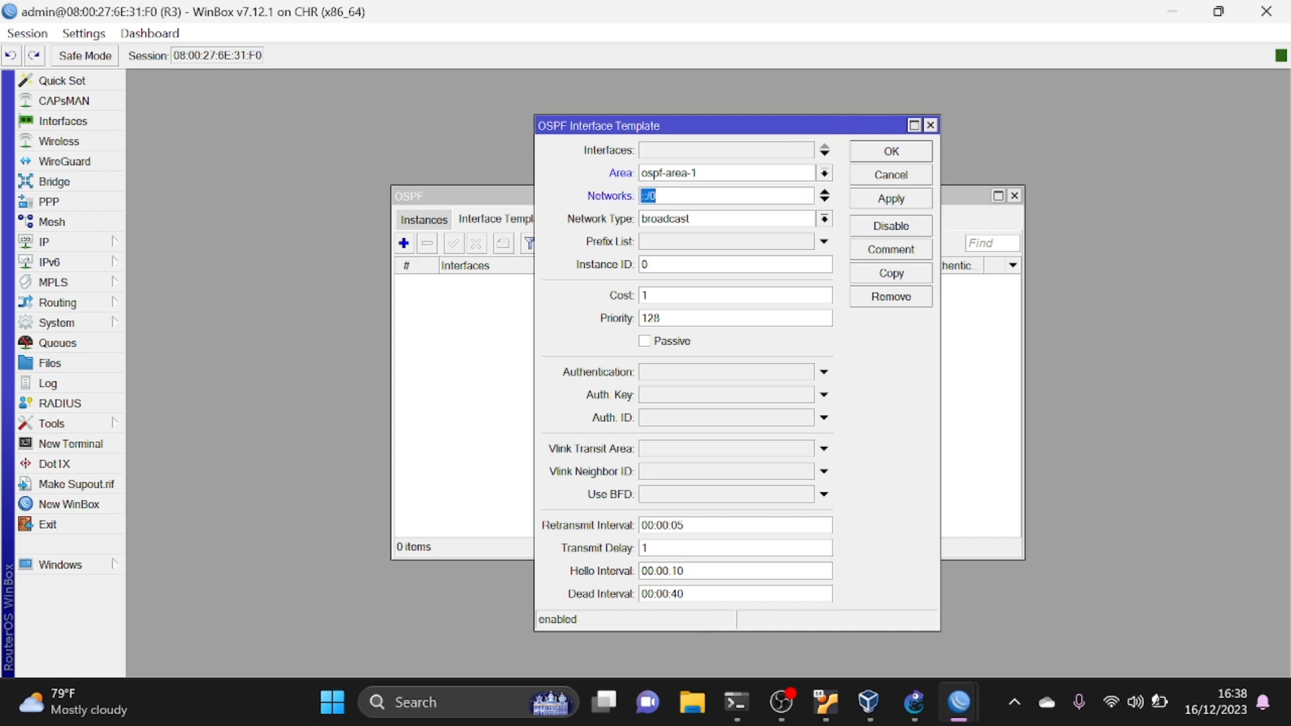
type("192.168.100.0/24")
key("Left")
key("Left")
key("BackSpace")
type("2")
- Add 192.168.40.0/24 as a second network in R3's OSPF interface template and save the template
left_click(825, 200)
type("192.168.100.0/24")
key("Left")
key("Left")
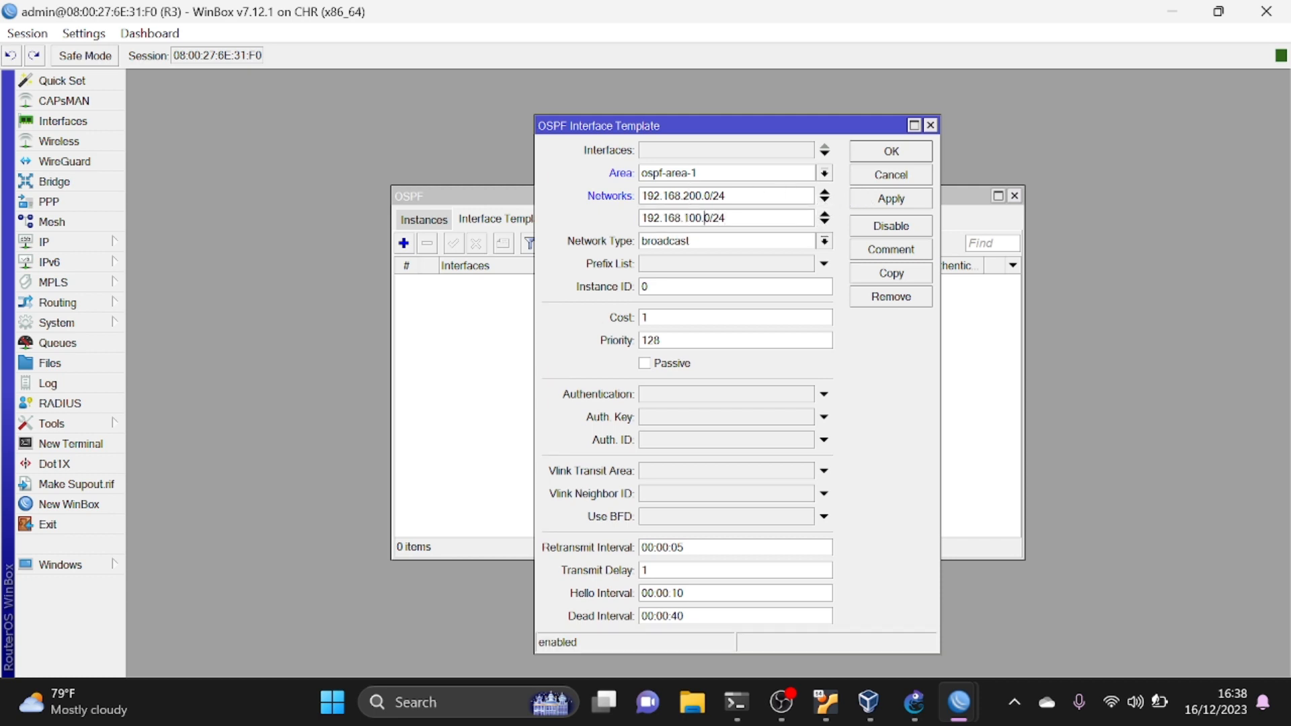
key("BackSpace")
key("BackSpace")
key("BackSpace")
type("40")
left_click(877, 202)
left_click(891, 153)
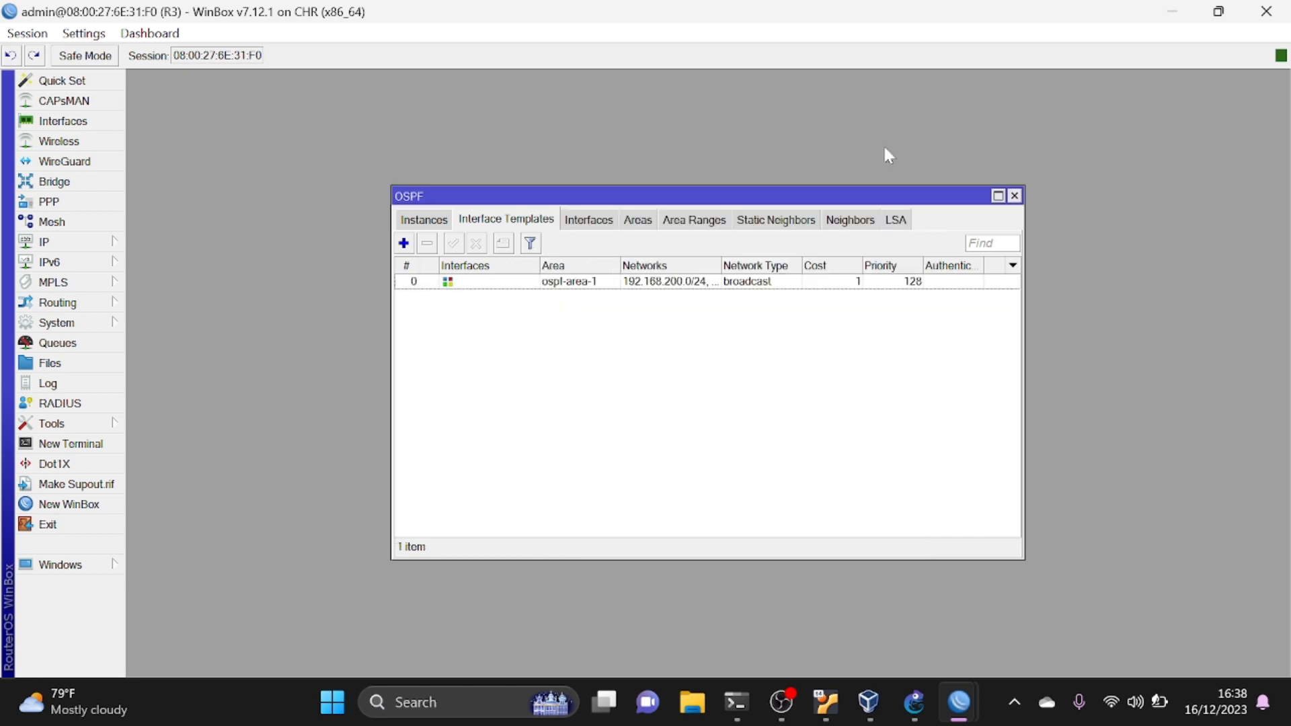
- Examine the OSPF interface addresses and states on R3, R2 and R1 in their WinBox sessions
left_click(586, 225)
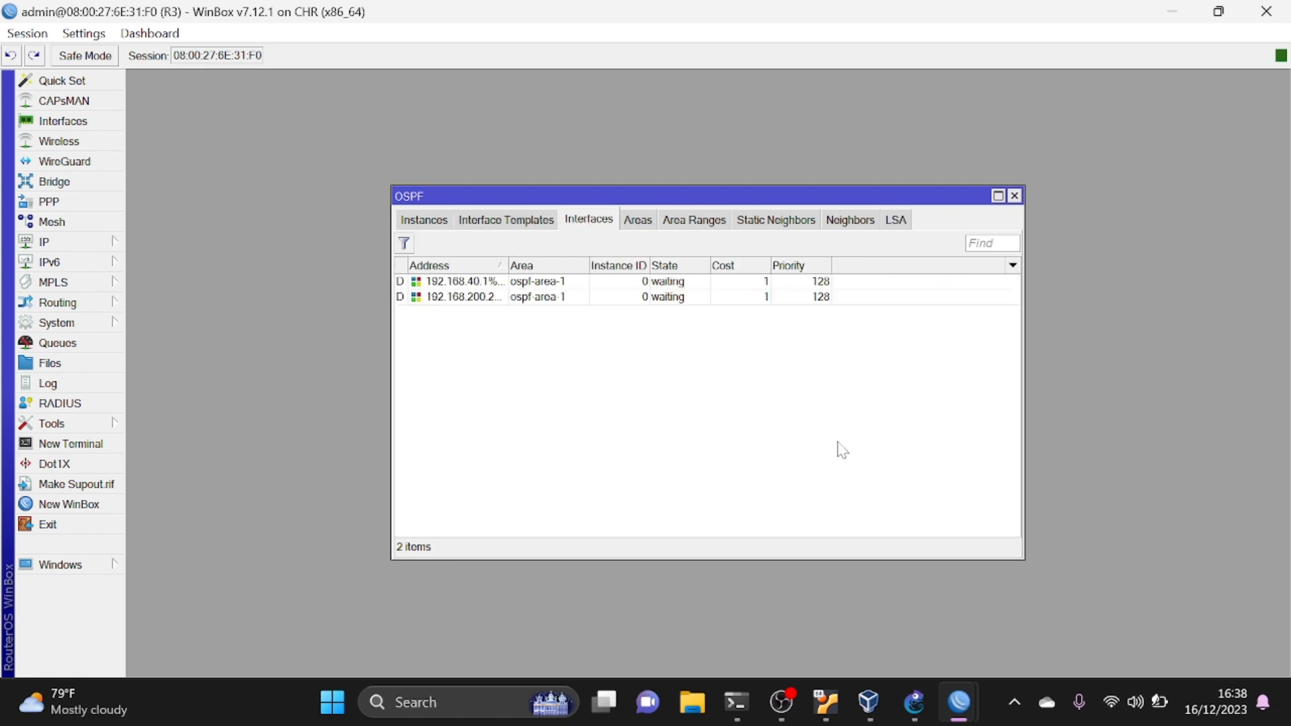
mouse_move(958, 701)
left_click(910, 650)
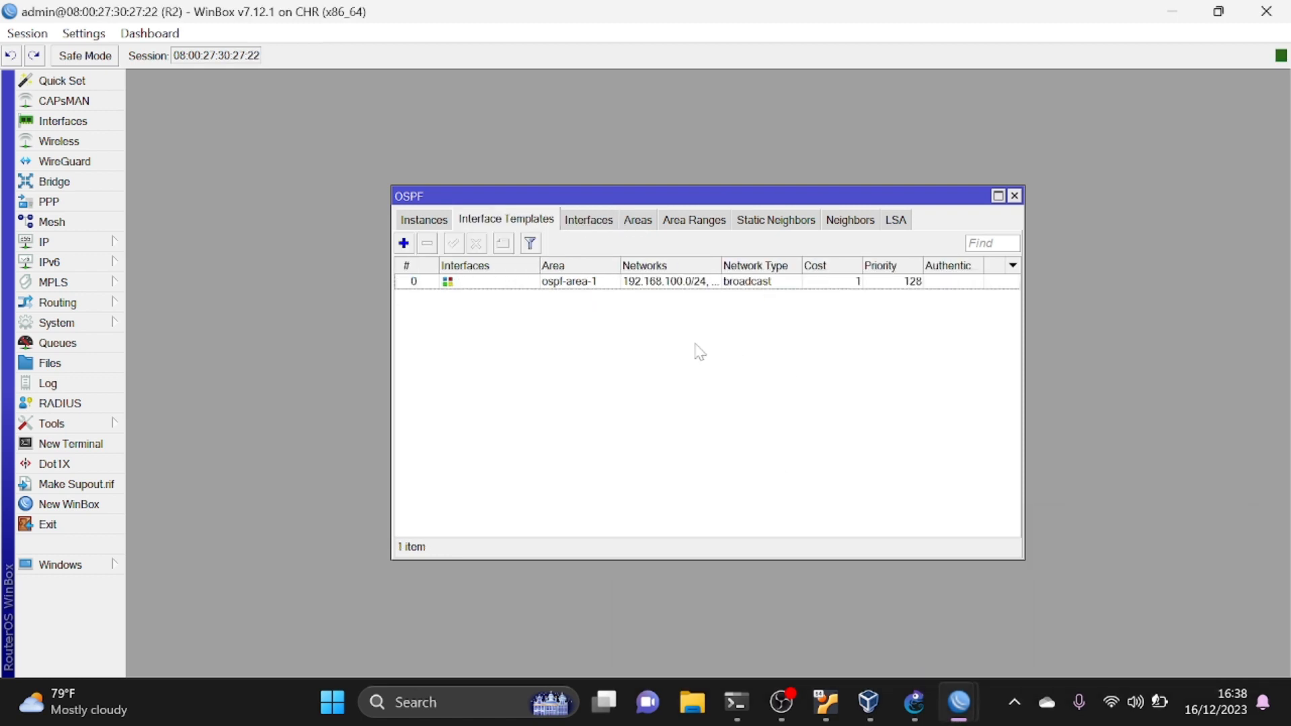
left_click(590, 225)
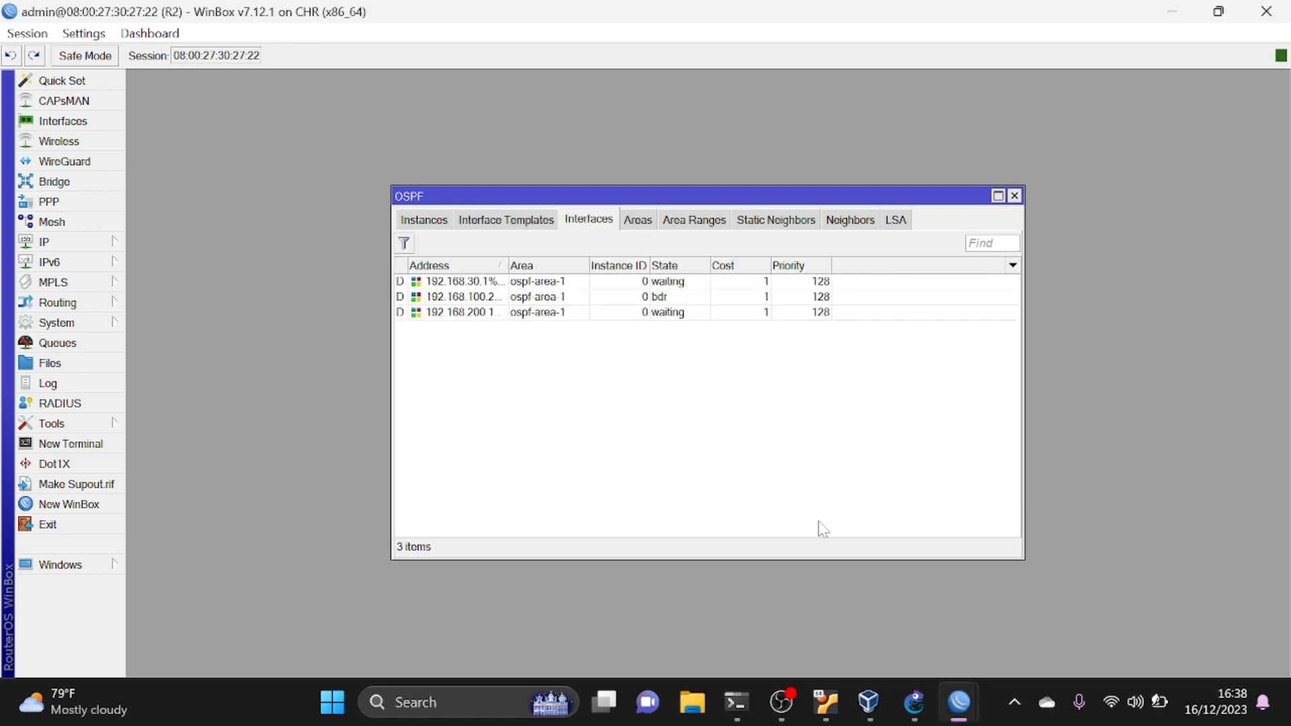
mouse_move(958, 701)
left_click(771, 614)
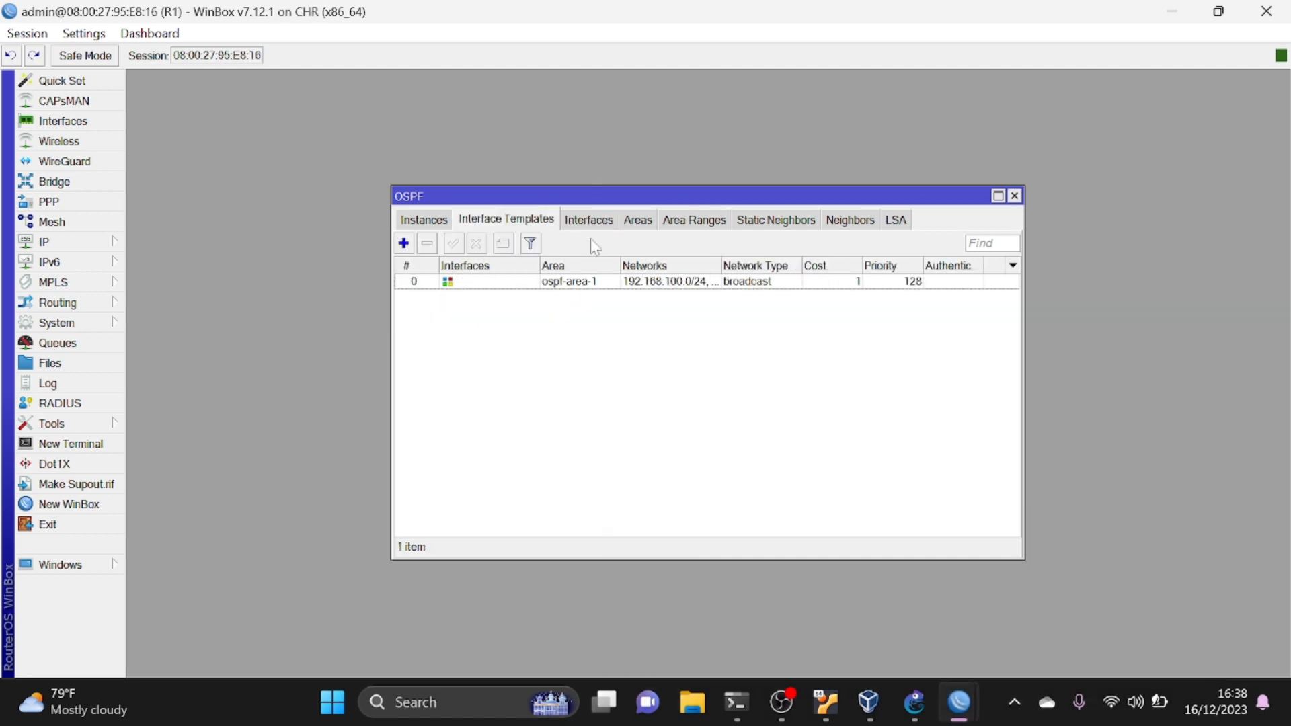
left_click(589, 220)
left_click(940, 617)
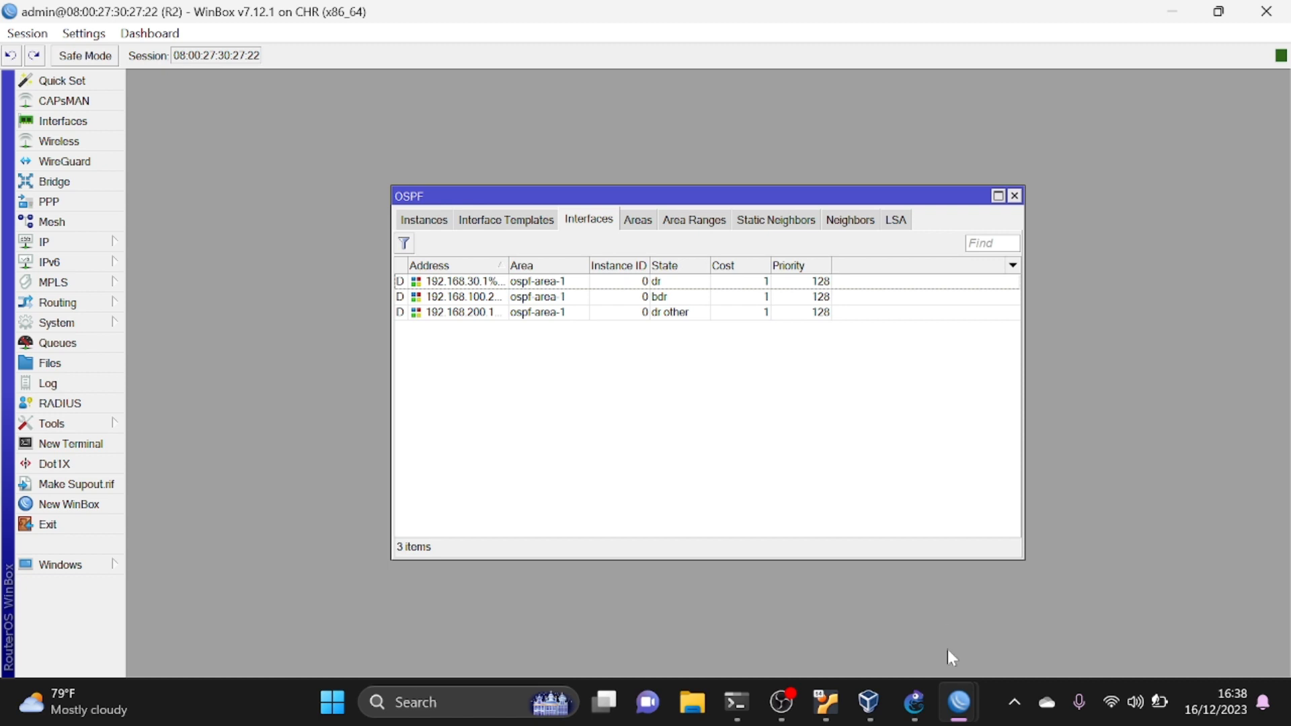
mouse_move(958, 701)
left_click(1097, 592)
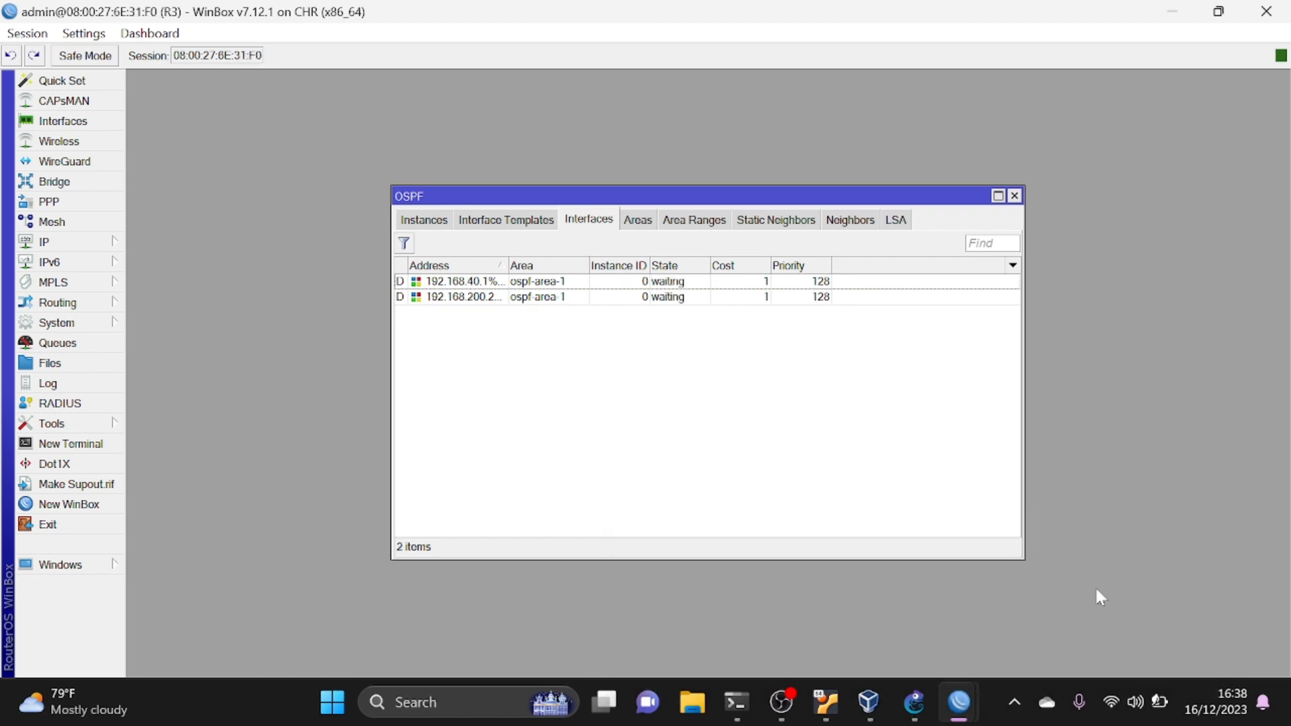
mouse_move(958, 701)
left_click(947, 636)
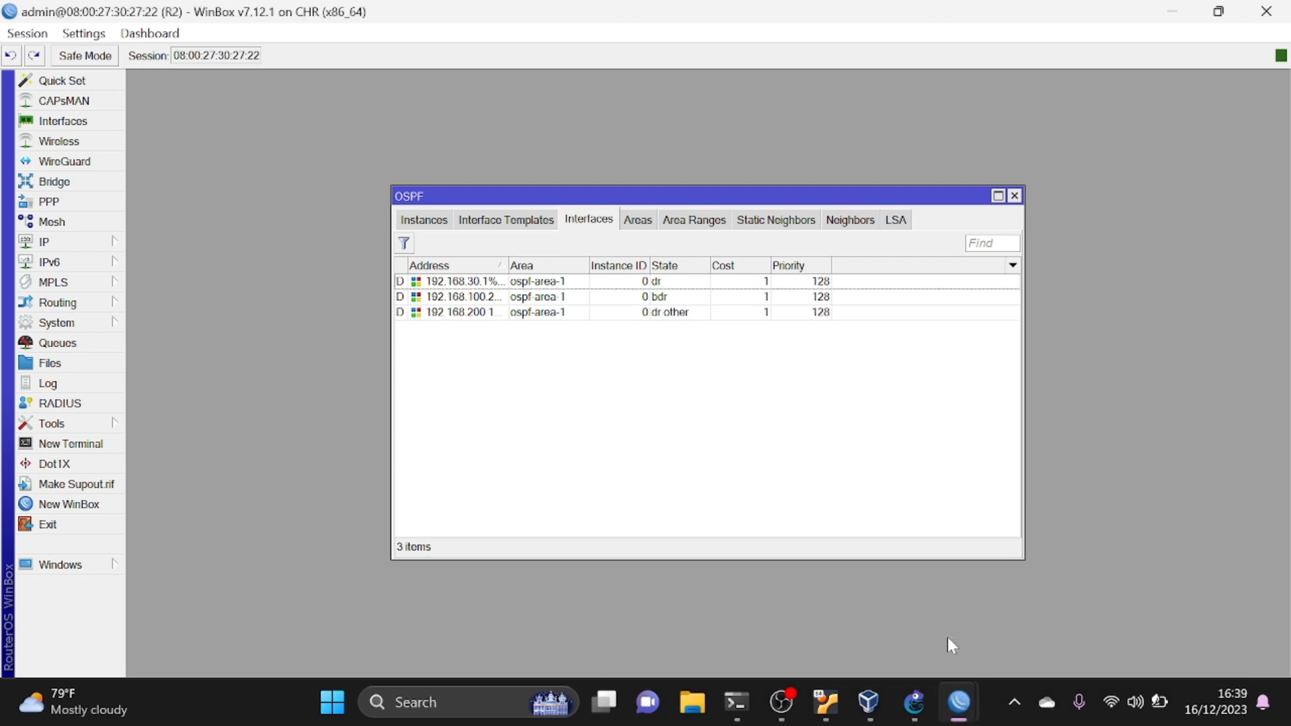
left_click(1135, 615)
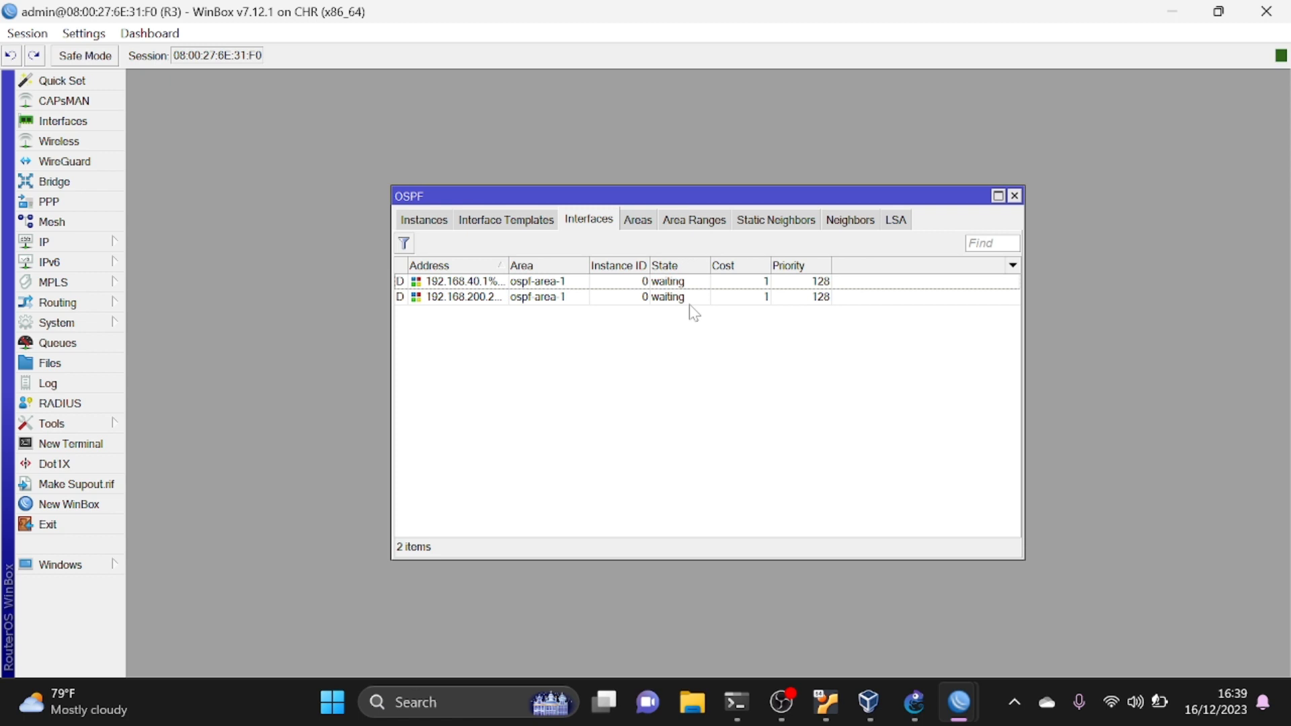
- Switch to the GNS3 topology and open PC2's console
left_click(913, 703)
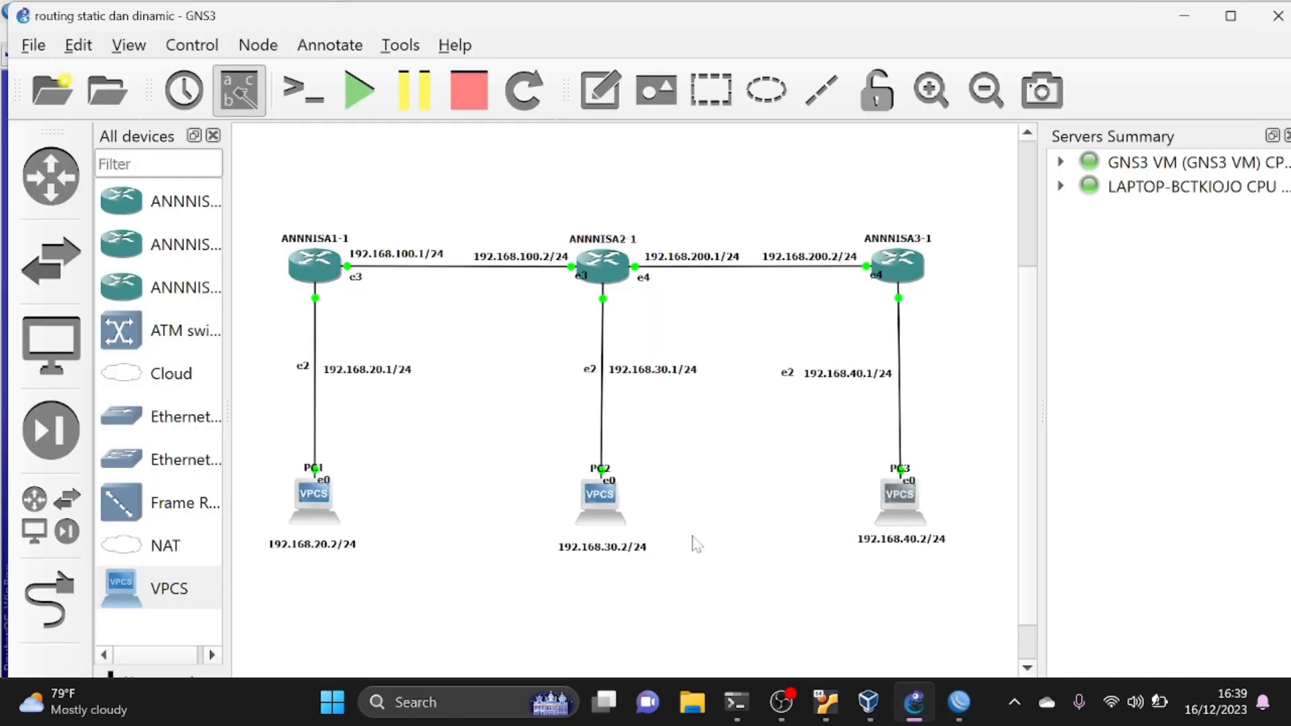
double_click(592, 516)
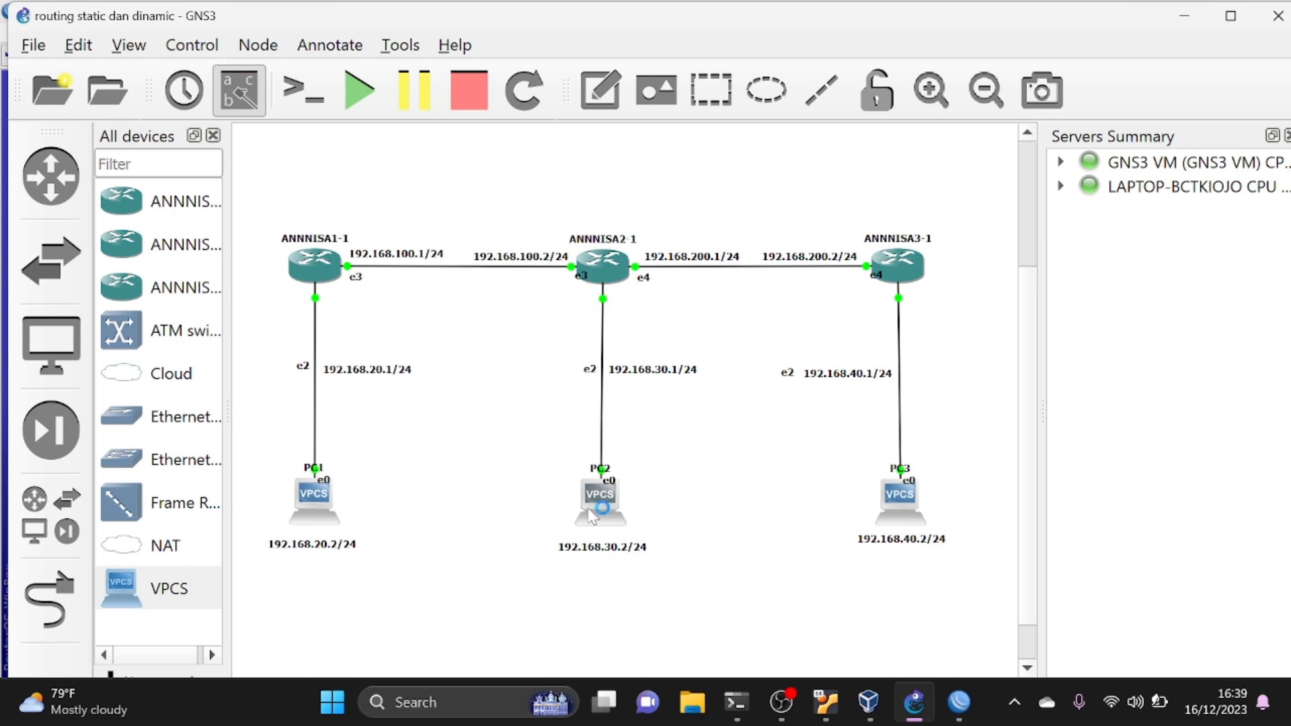
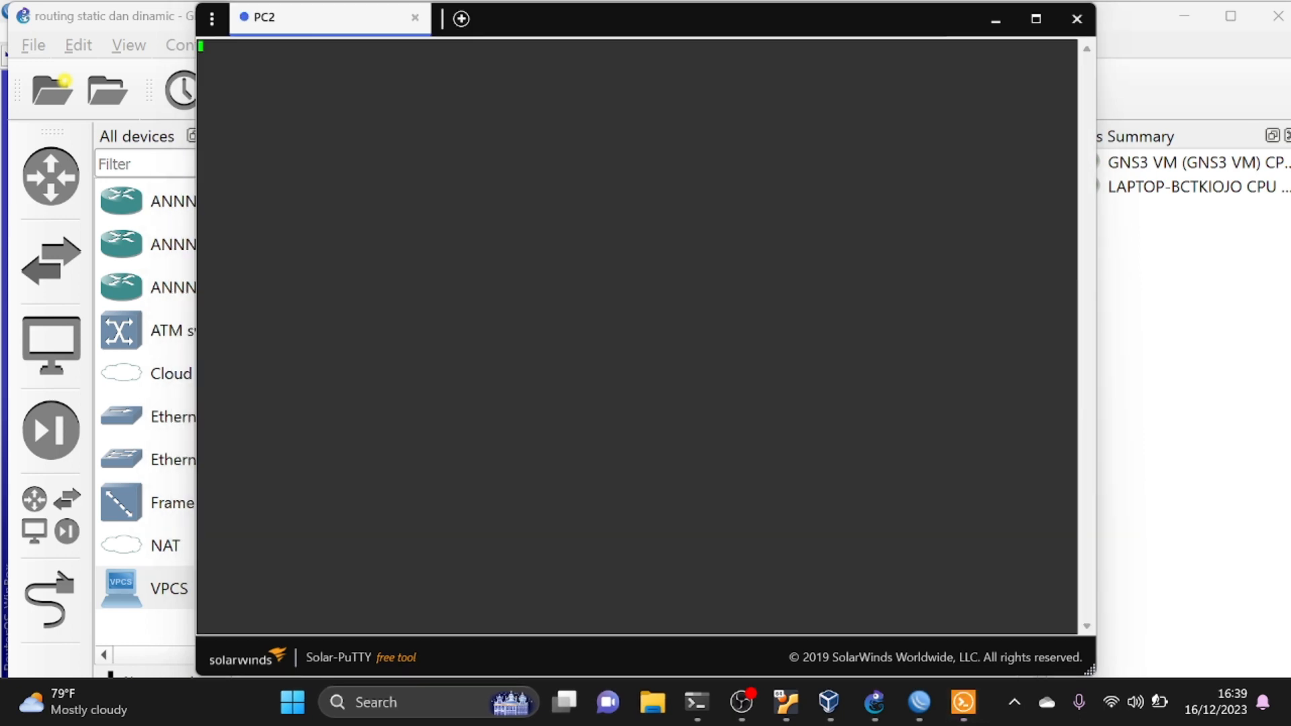
- Test connectivity from PC2's console by pinging 192.168.20.2, and run the ping a second time
key("Return")
type("ping 192.168.20.2")
key("Return")
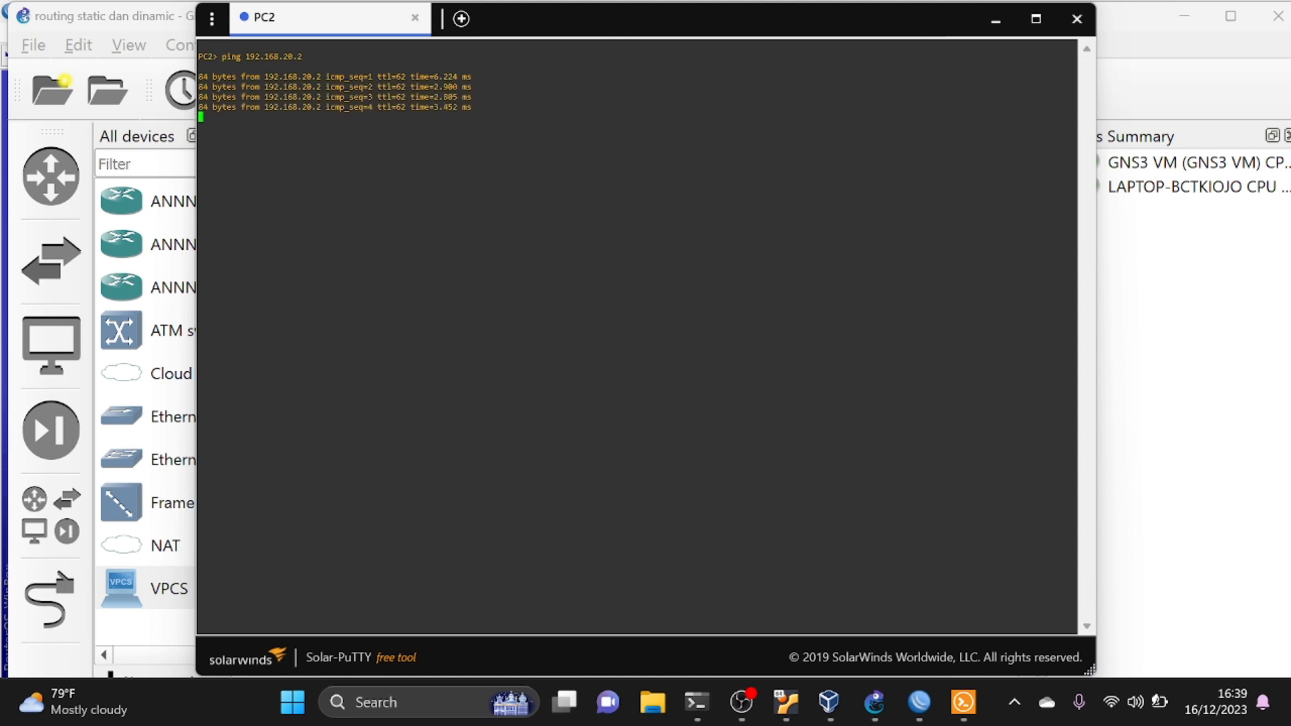
key("Up")
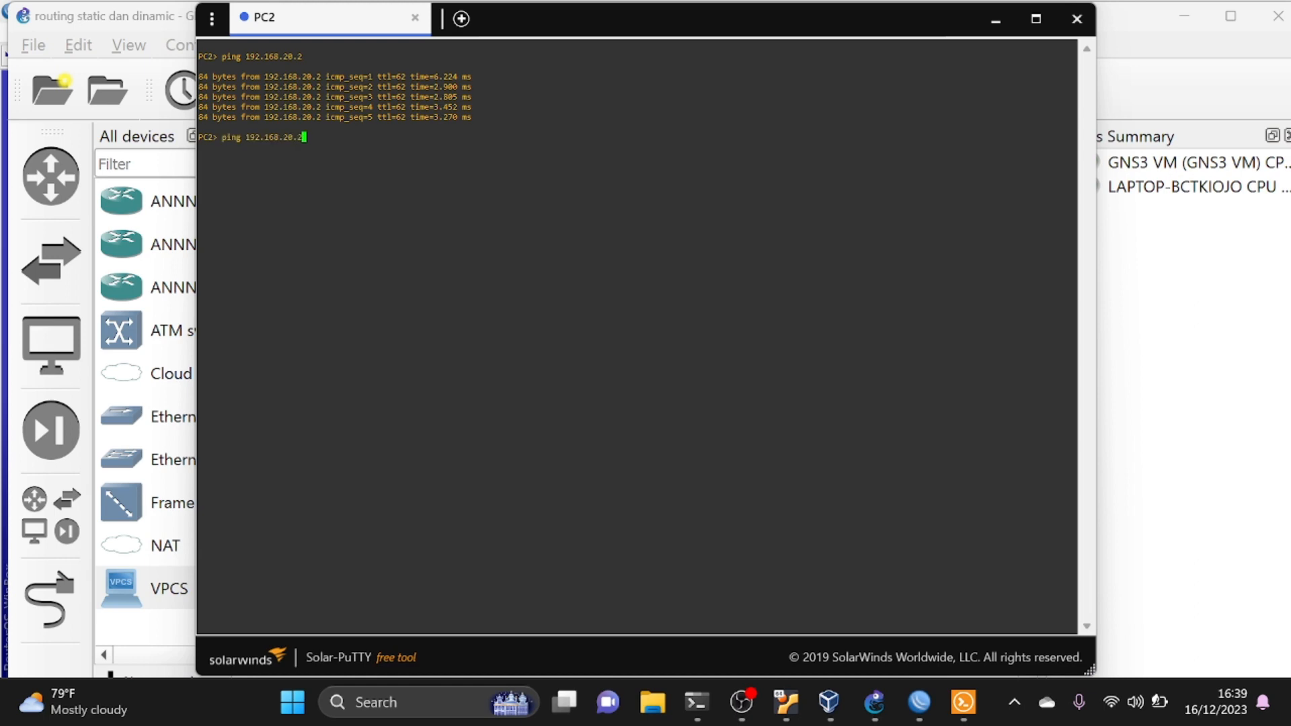
key("Return")
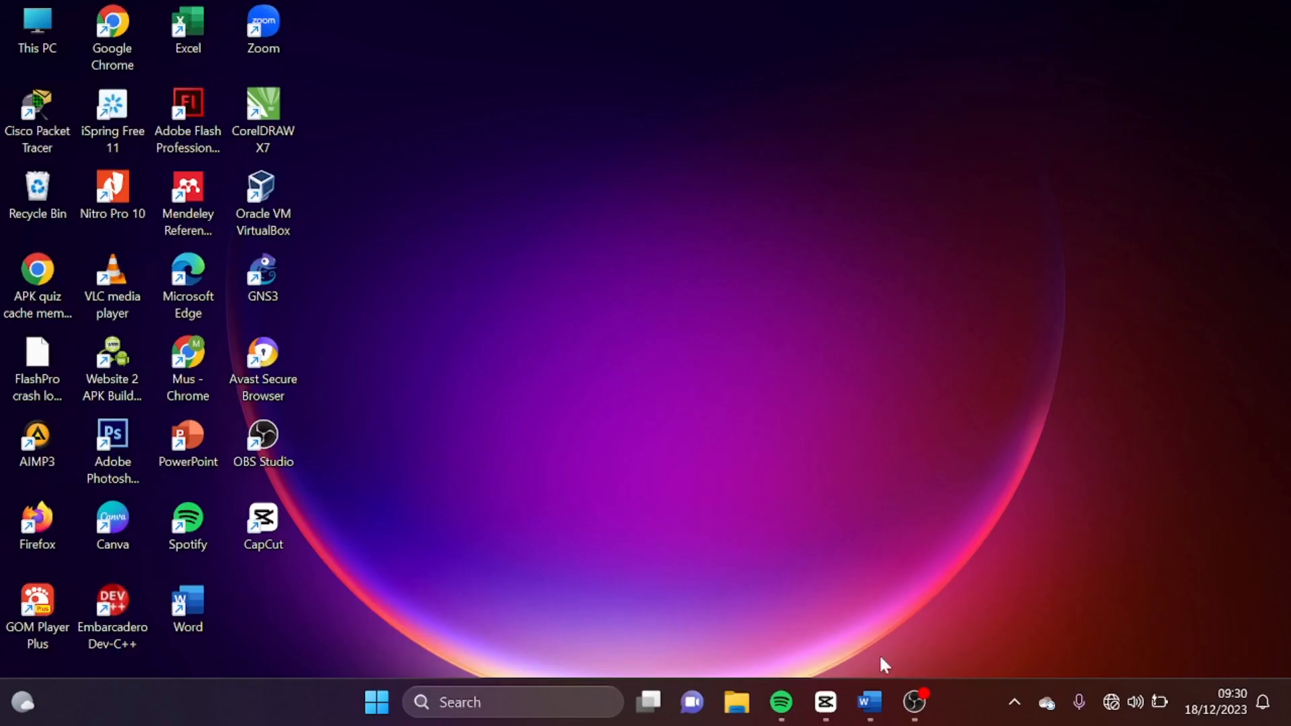
- Switch to the Word document showing the title page of the static and dynamic routing project
left_click(878, 703)
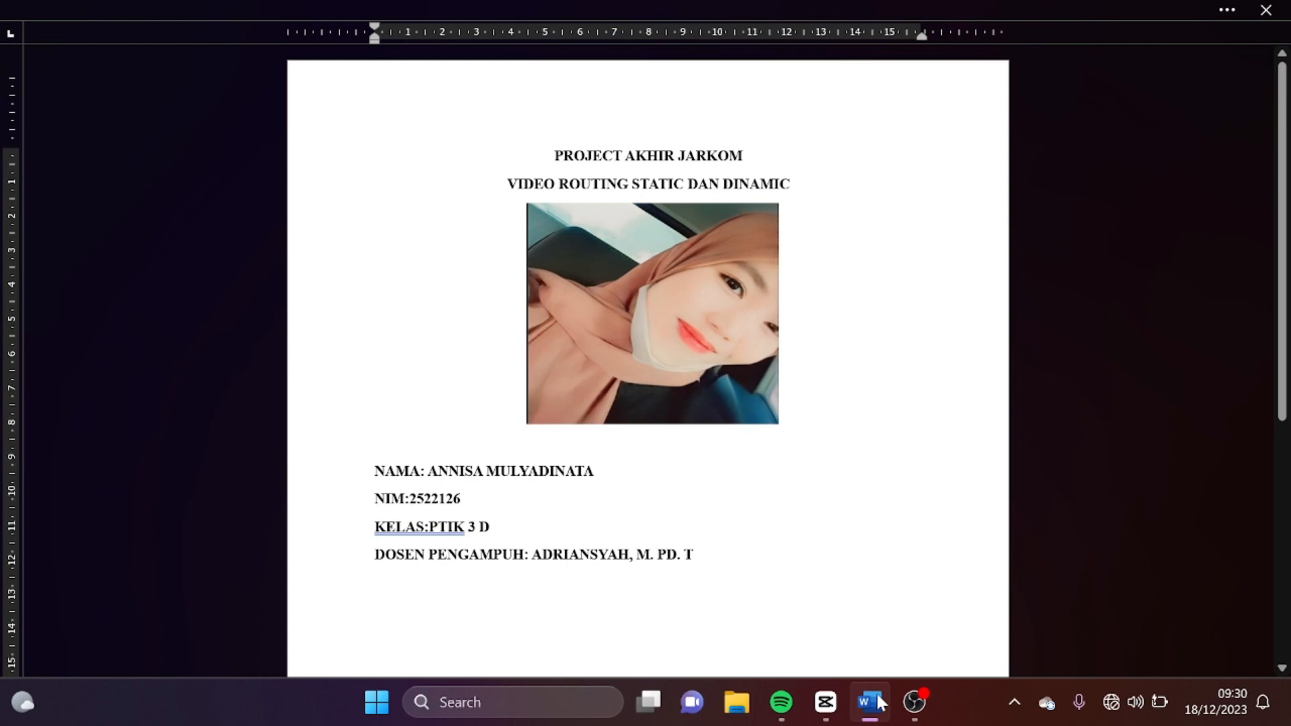